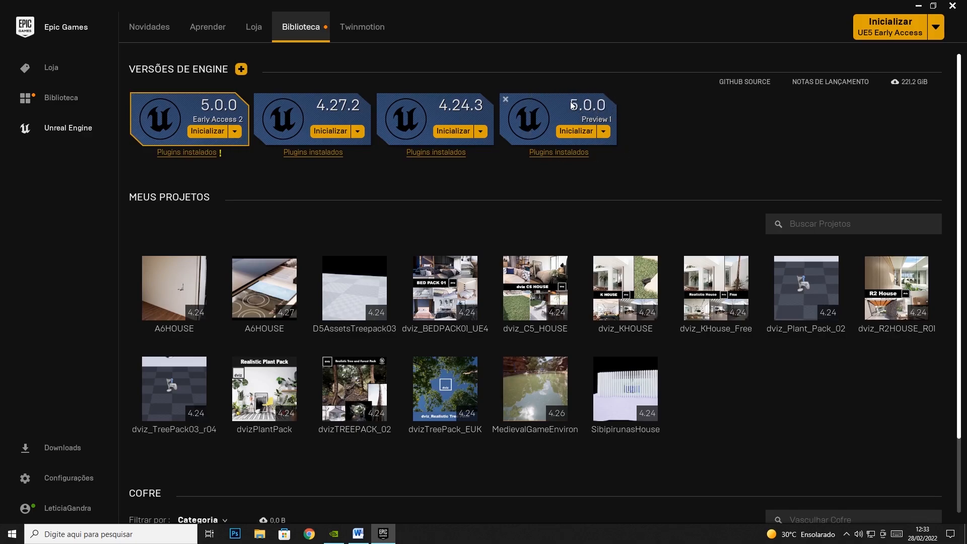
- Launch Unreal Engine 5.0.0 Preview 1 from the installed engine versions
click(574, 132)
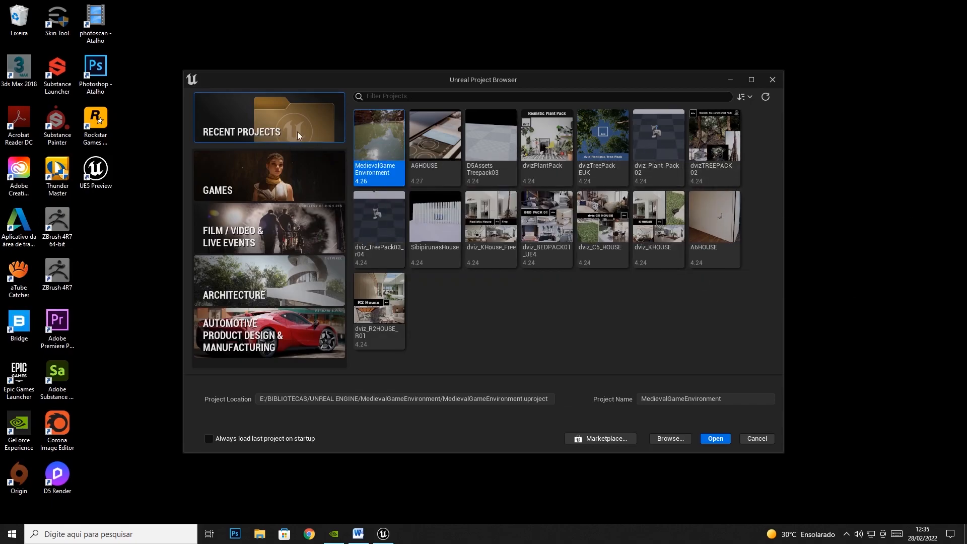
- Examine the project templates in the Games, Film/Video & Live Events, Architecture and Automotive Product Design & Manufacturing categories
click(319, 166)
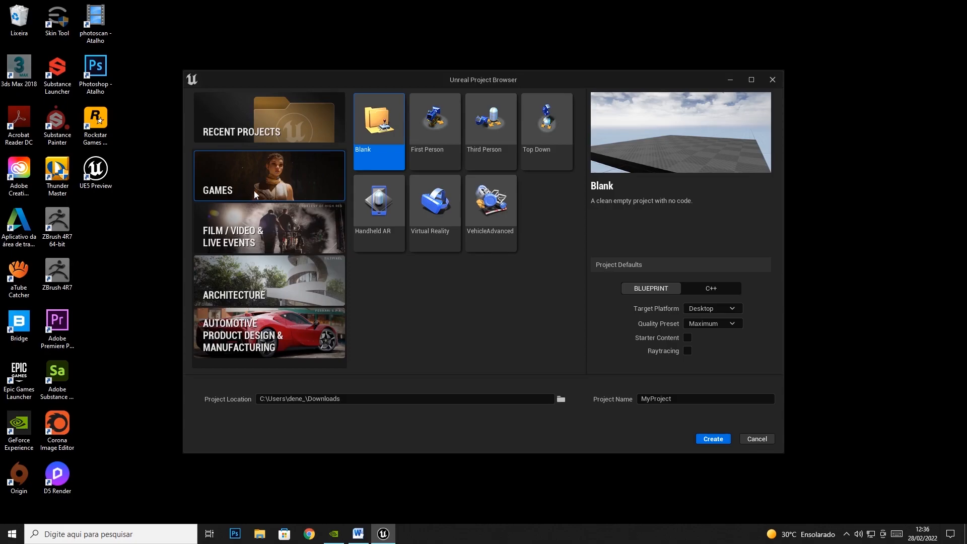
click(264, 230)
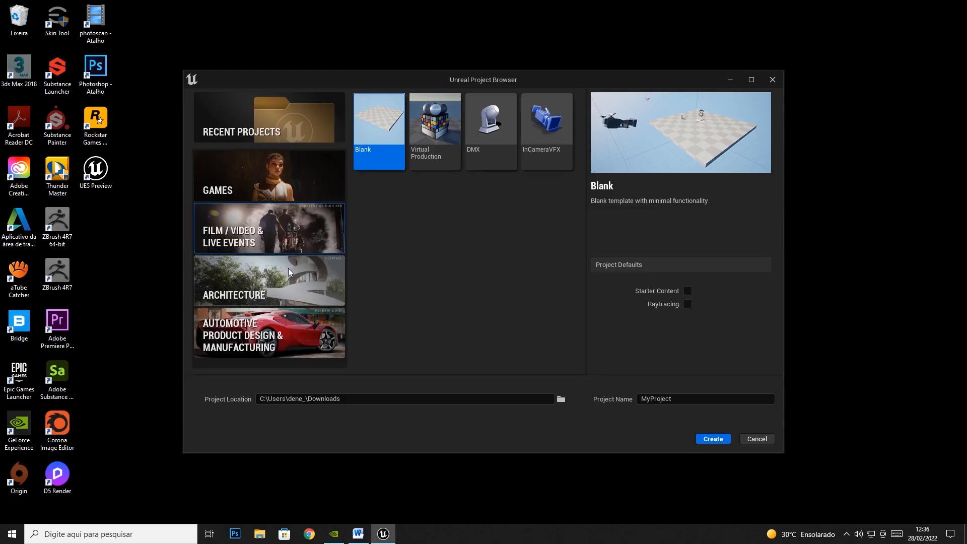
click(291, 285)
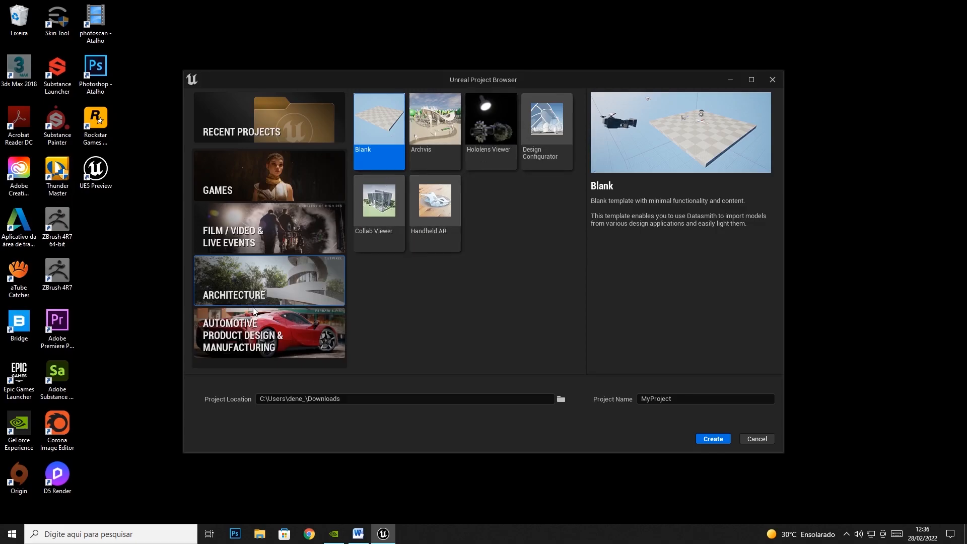
click(227, 344)
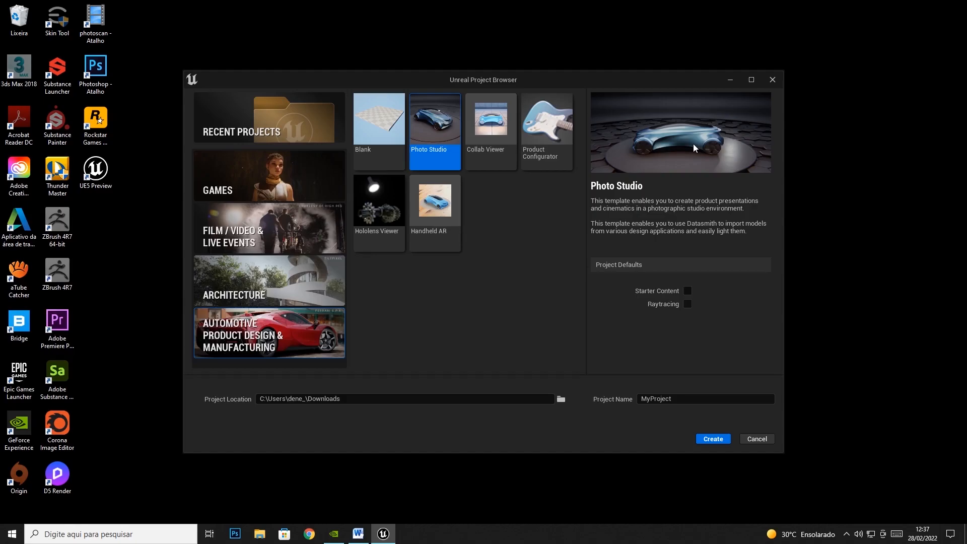
click(262, 292)
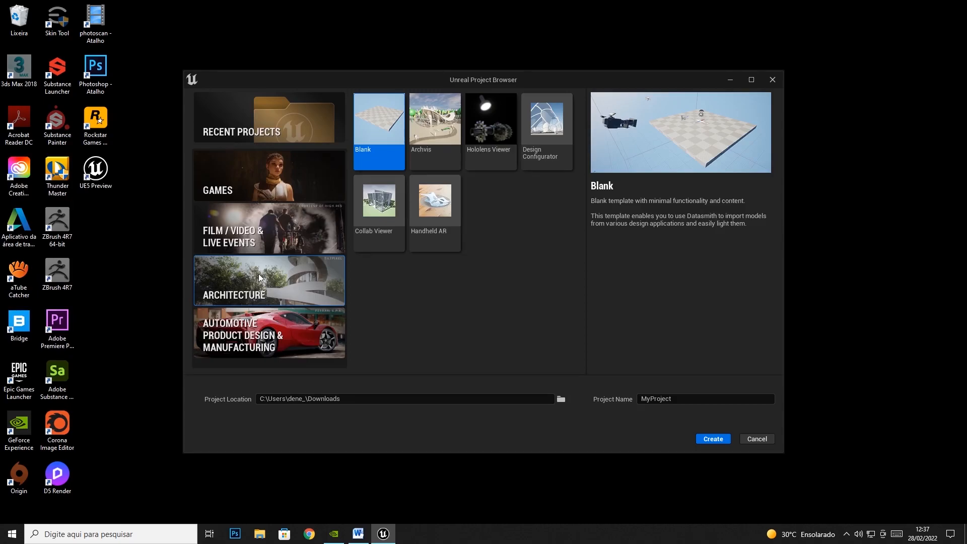
click(269, 172)
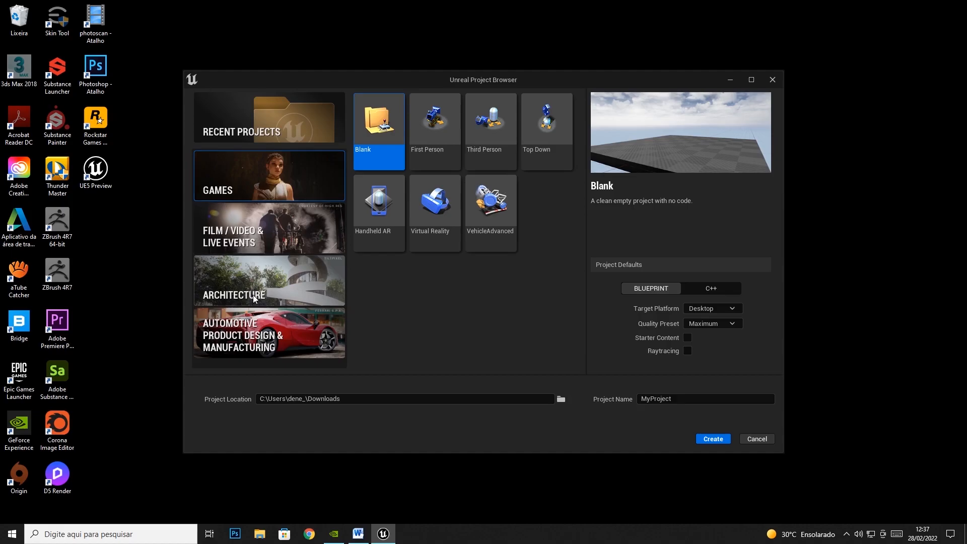
click(282, 297)
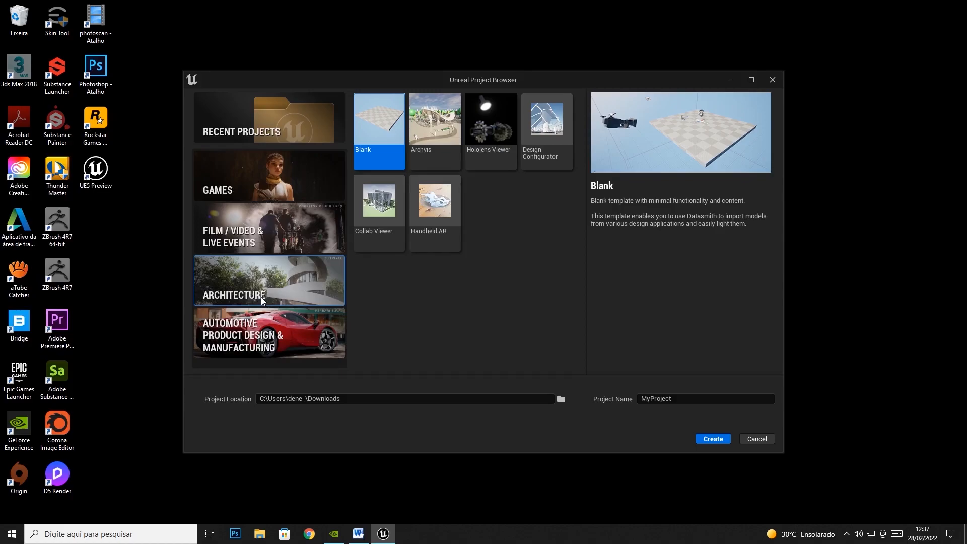
click(271, 177)
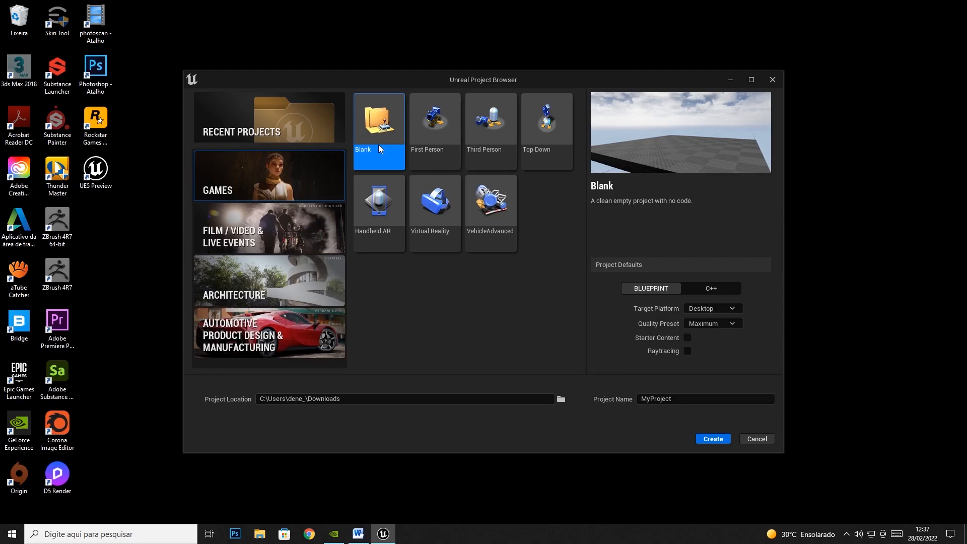
- Compare the previews and descriptions of the Blank, First Person and Third Person templates for games
click(431, 131)
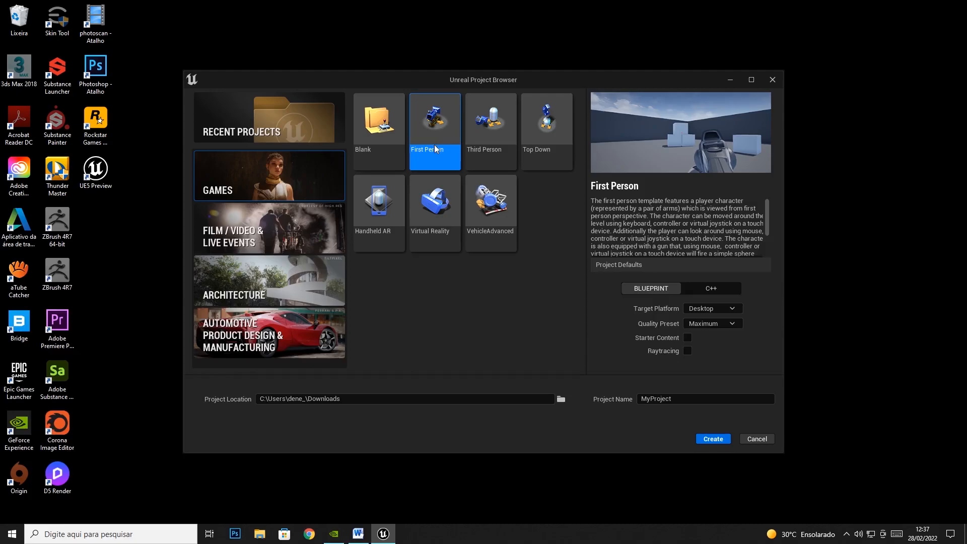
click(481, 127)
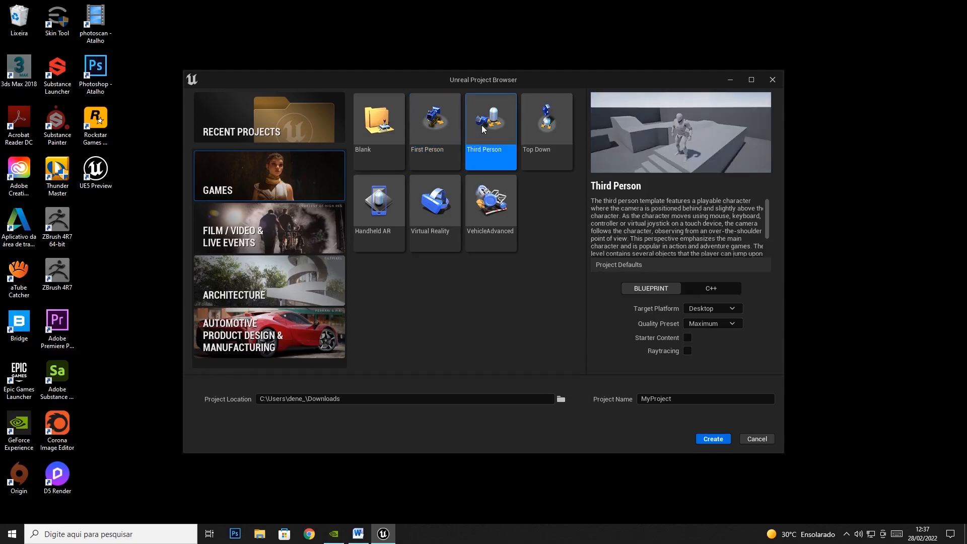
click(453, 127)
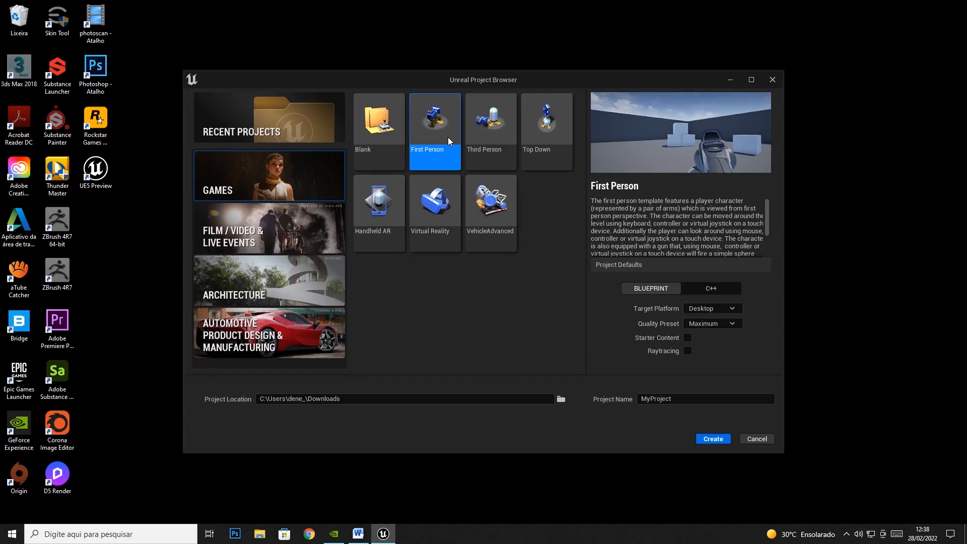
click(467, 137)
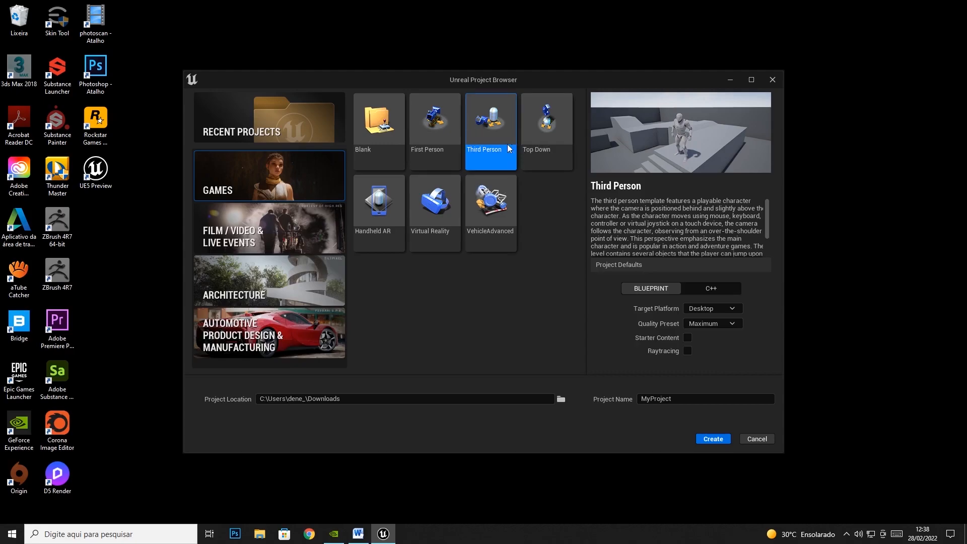
click(419, 117)
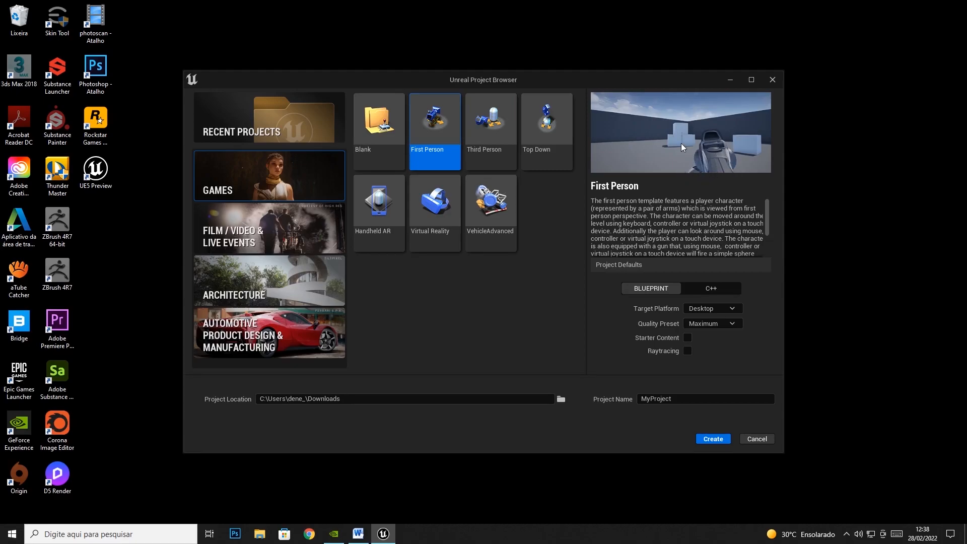
click(377, 142)
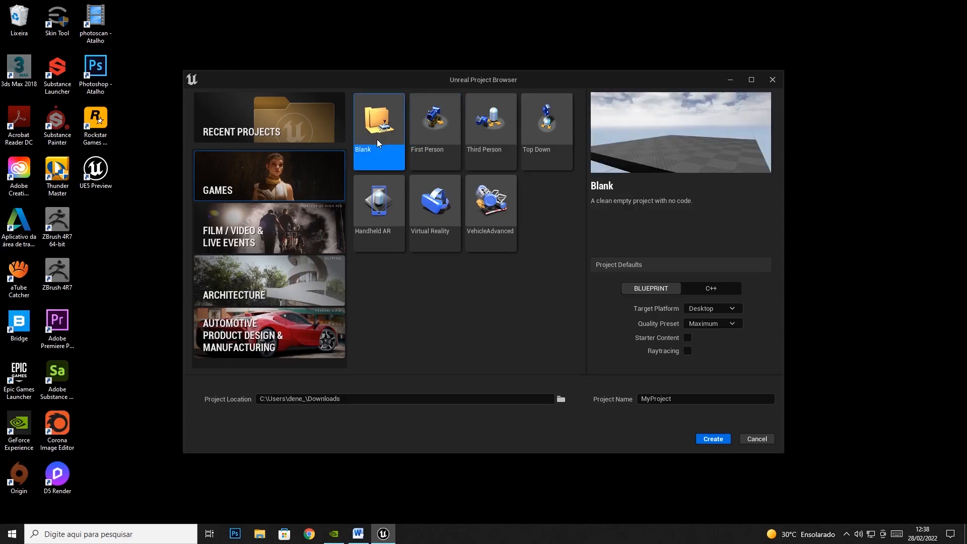
click(433, 137)
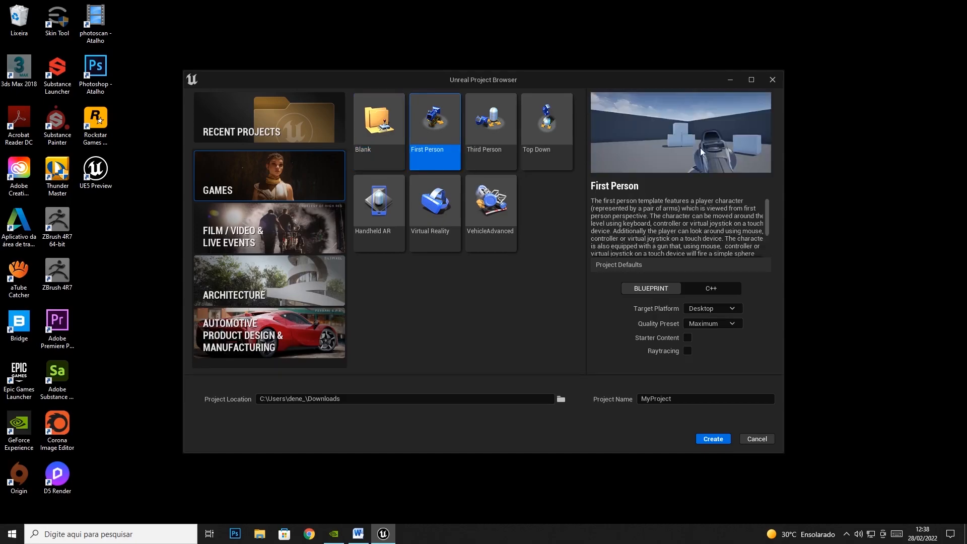
click(399, 149)
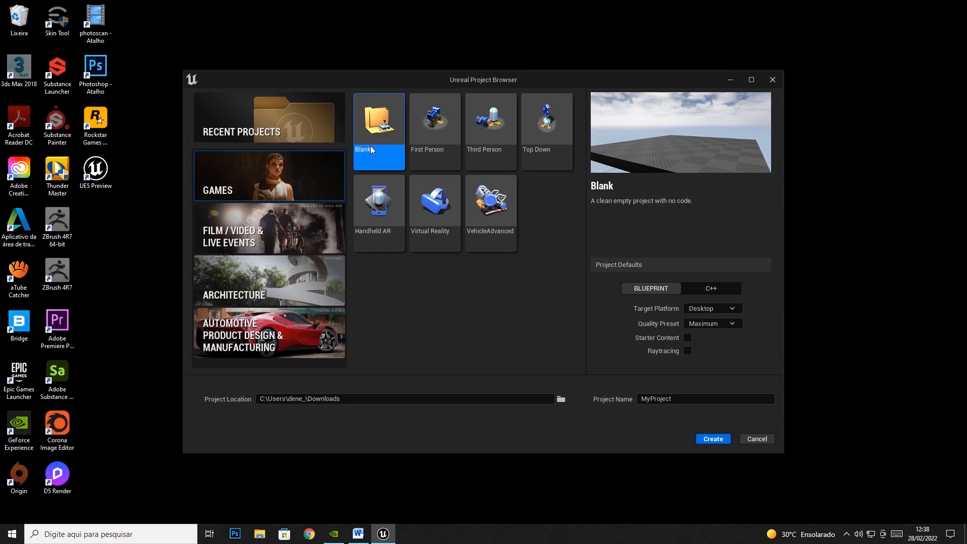
- Look at the Blank and Archvis templates for architecture and return to the Games category
click(275, 286)
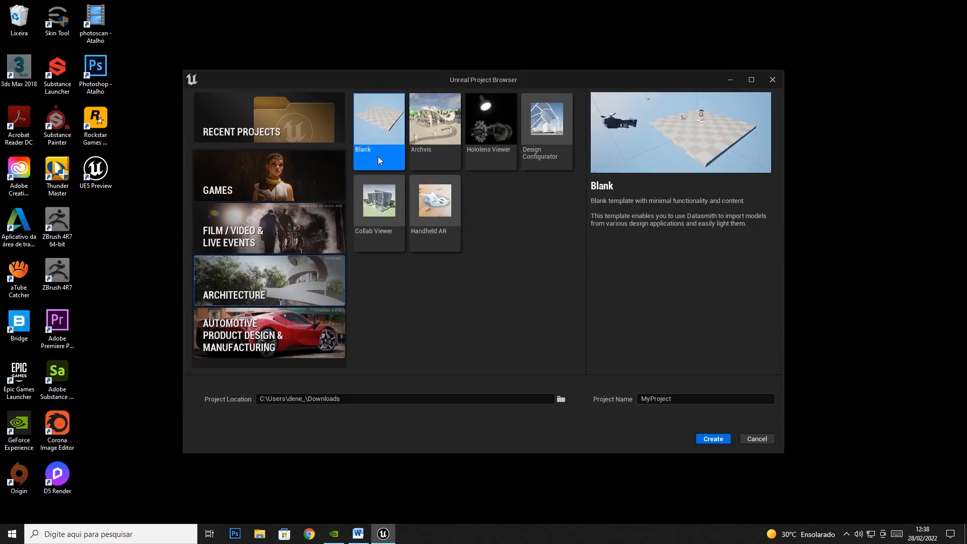
click(429, 138)
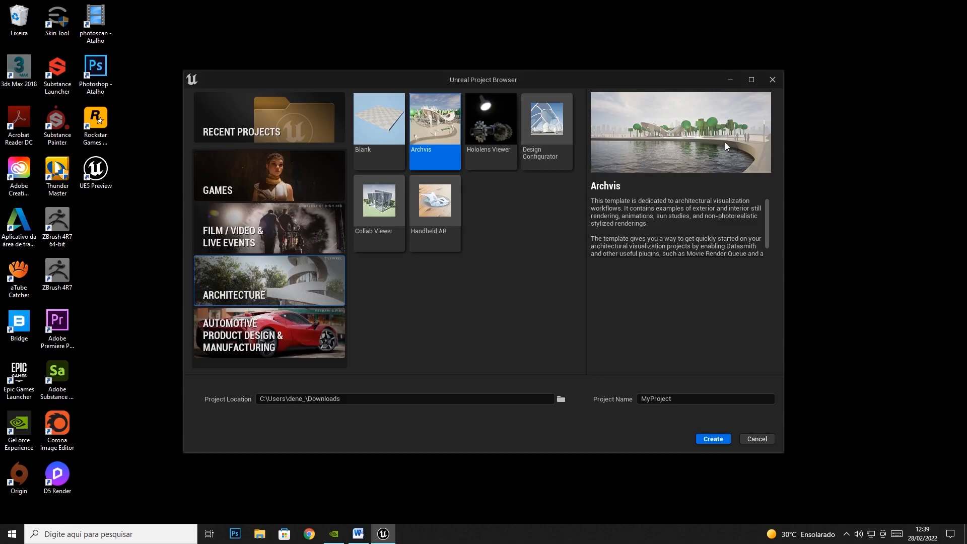
click(282, 184)
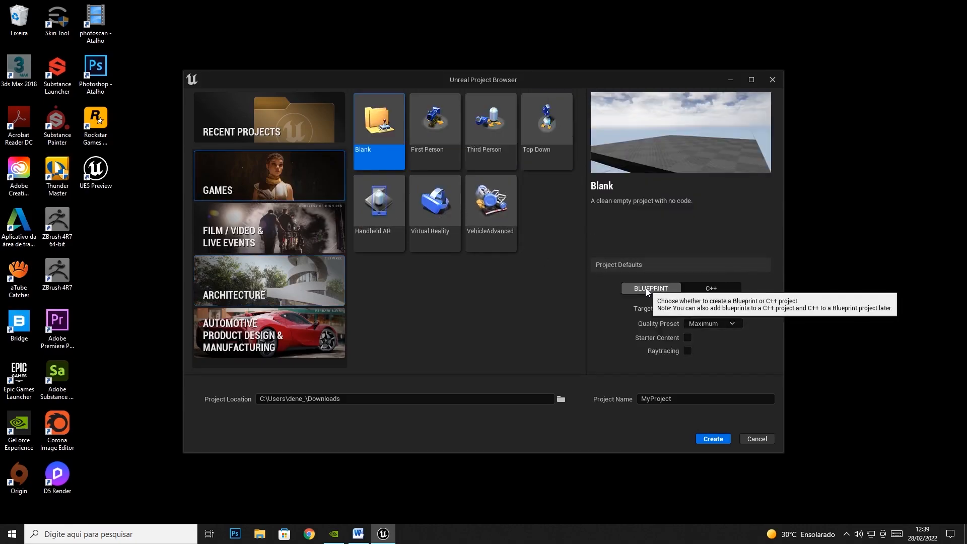
- Examine the Blueprint and C++ project types and the available Target Platform and Quality Preset options
click(709, 291)
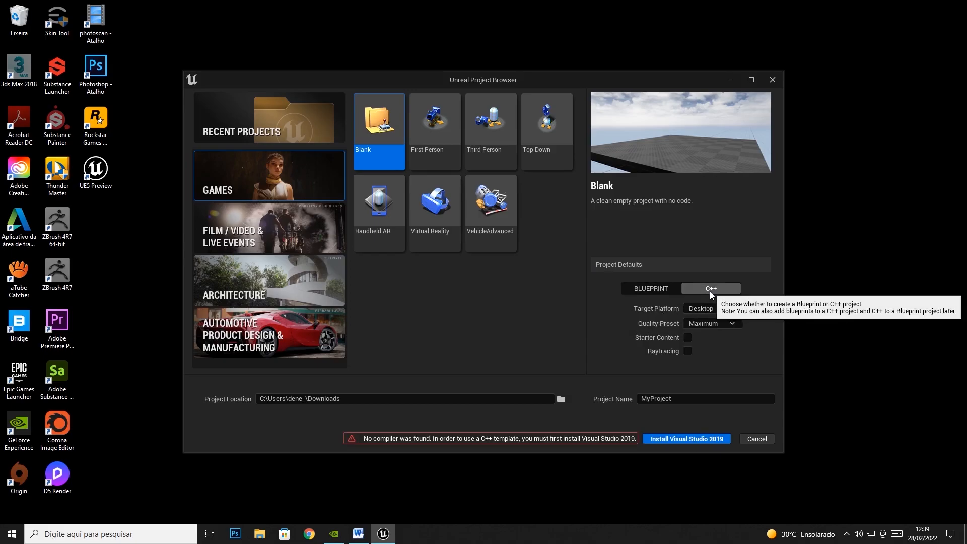
click(663, 287)
click(712, 289)
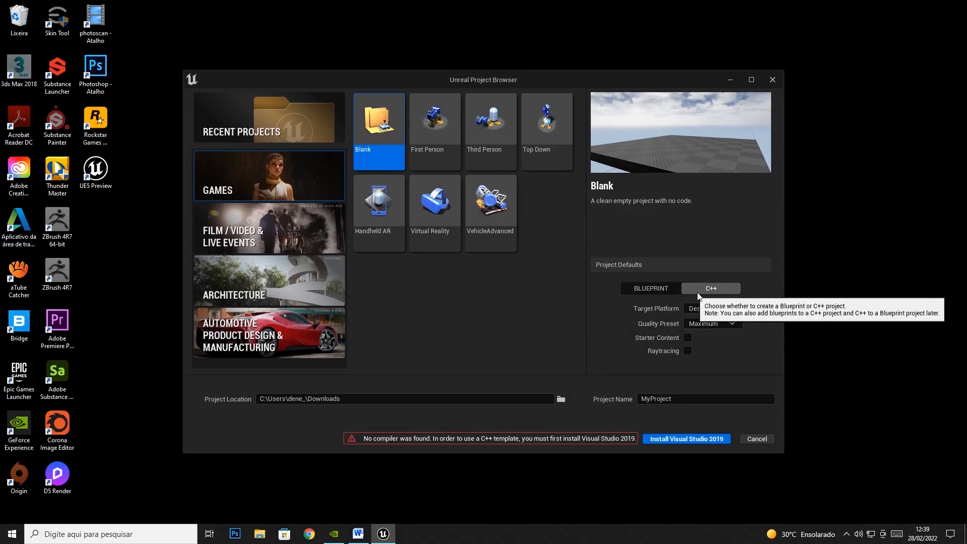
click(664, 288)
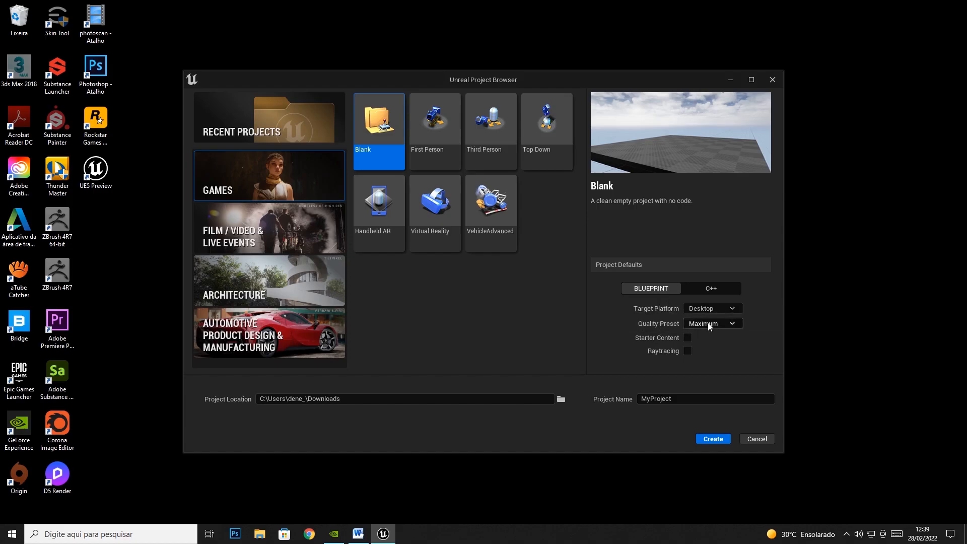
click(716, 313)
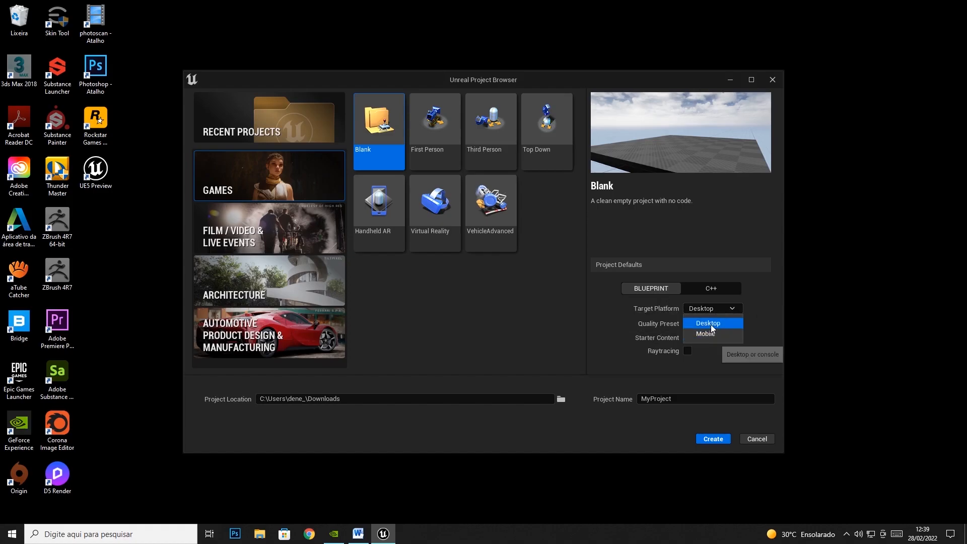
click(606, 318)
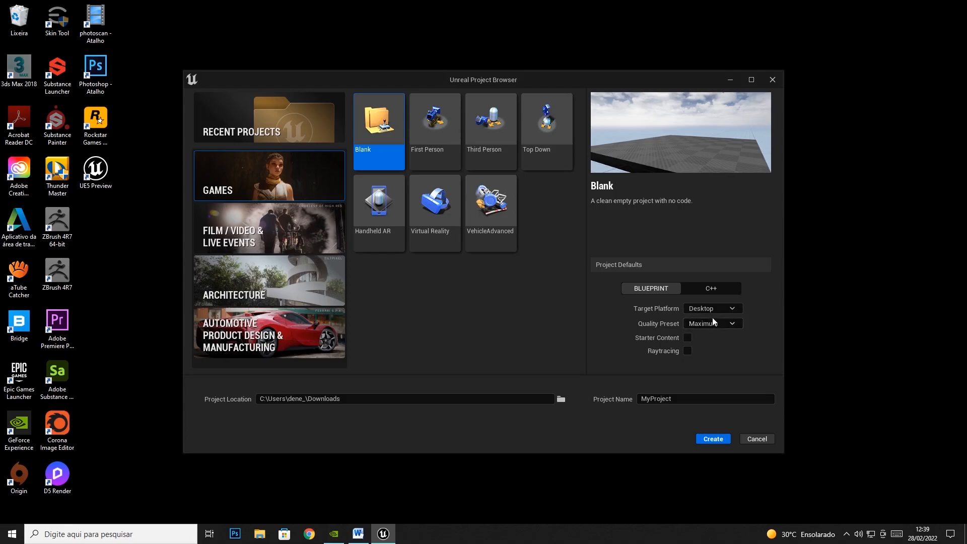
click(731, 325)
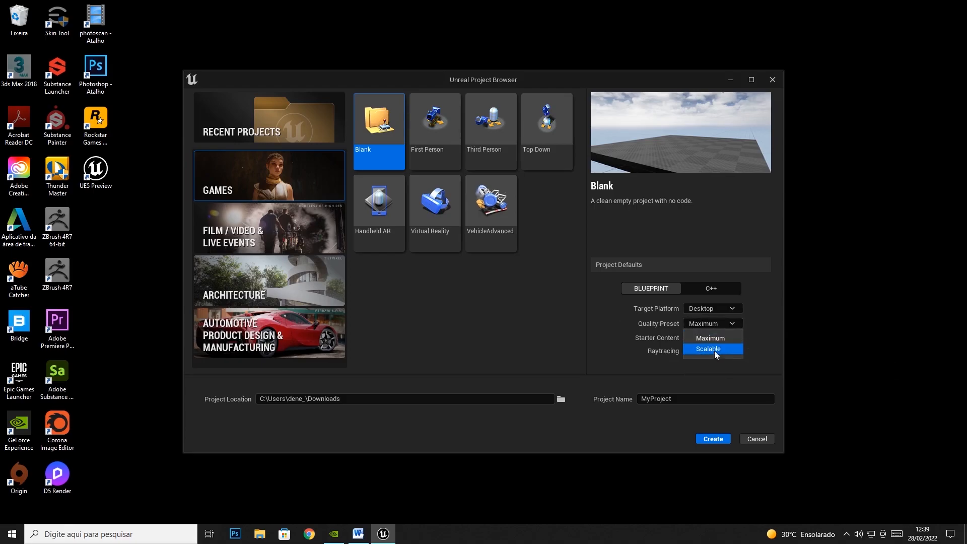
click(617, 319)
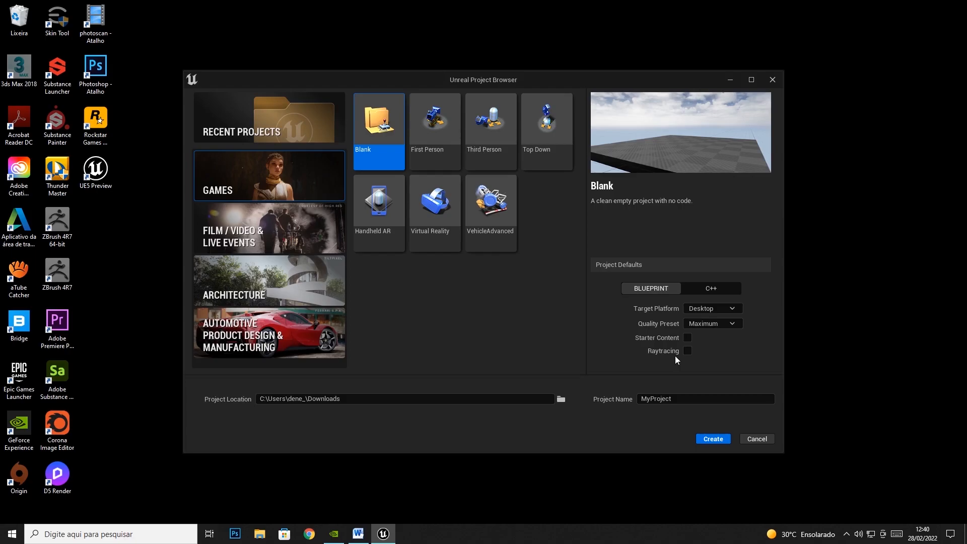
- Compare the Blank, First Person and Third Person game templates with the Architecture category's Blank and Archvis templates
click(304, 273)
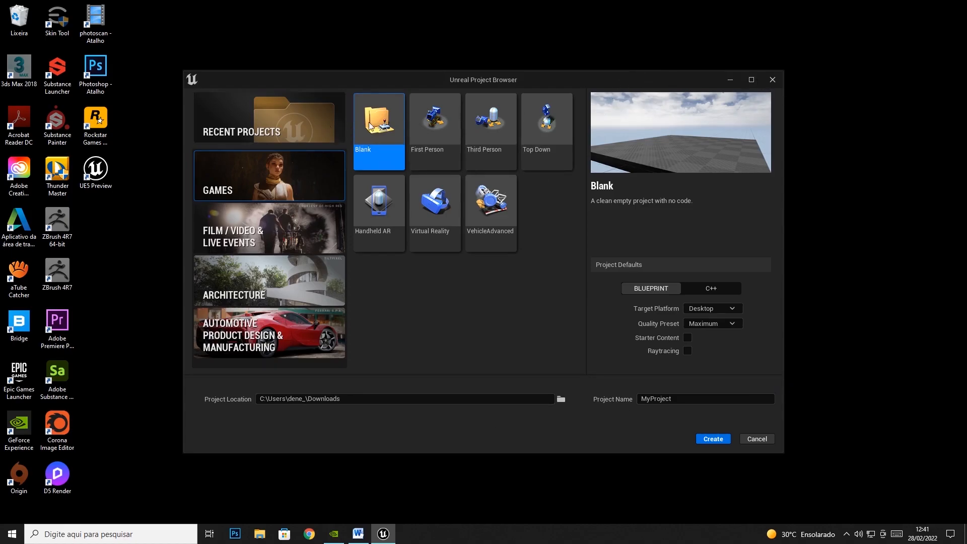
click(426, 140)
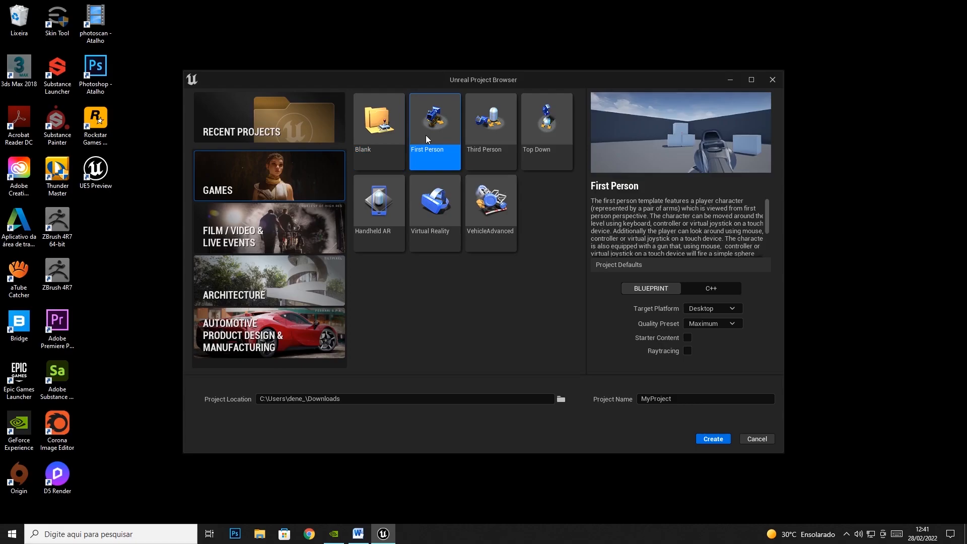
click(485, 132)
click(382, 146)
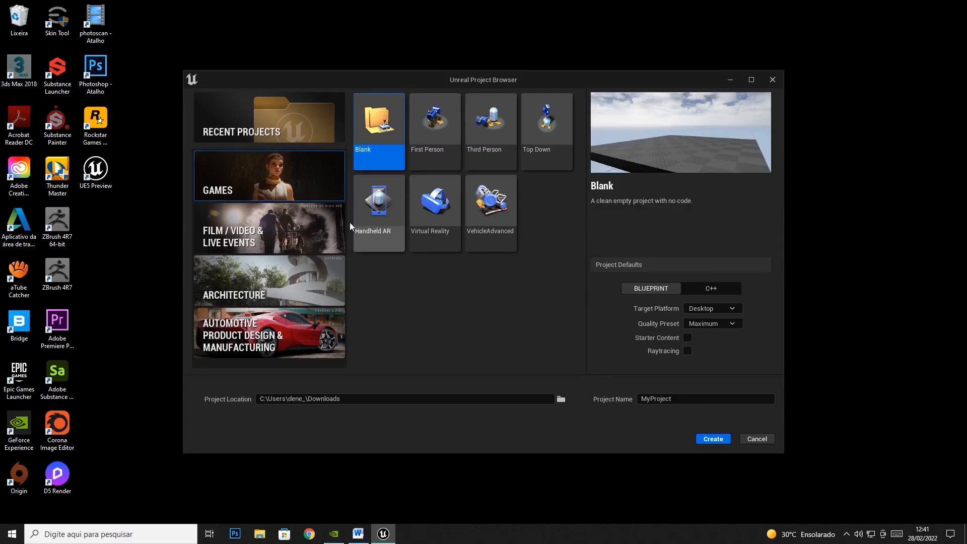
click(279, 305)
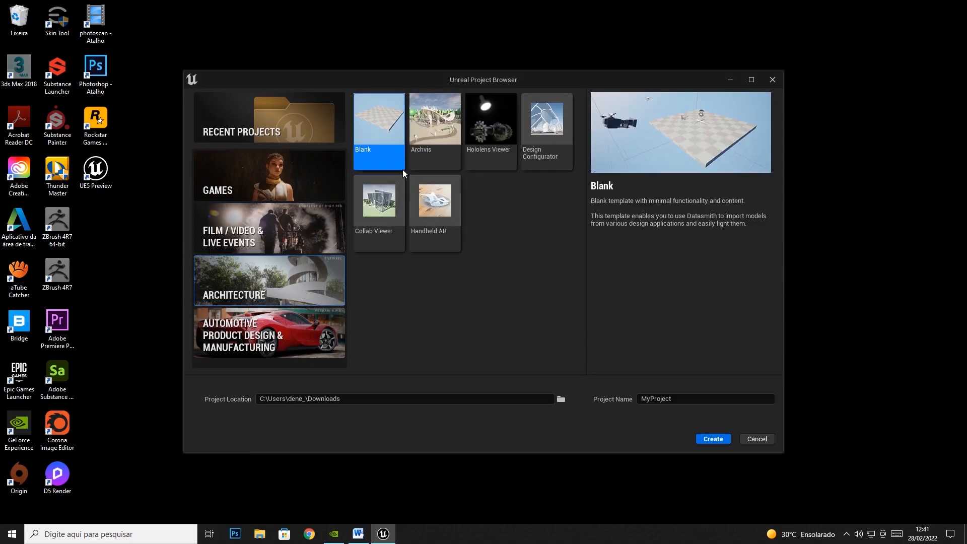
click(436, 139)
click(389, 124)
- Choose the Blank template in the Games category with Desktop as the target platform
click(267, 177)
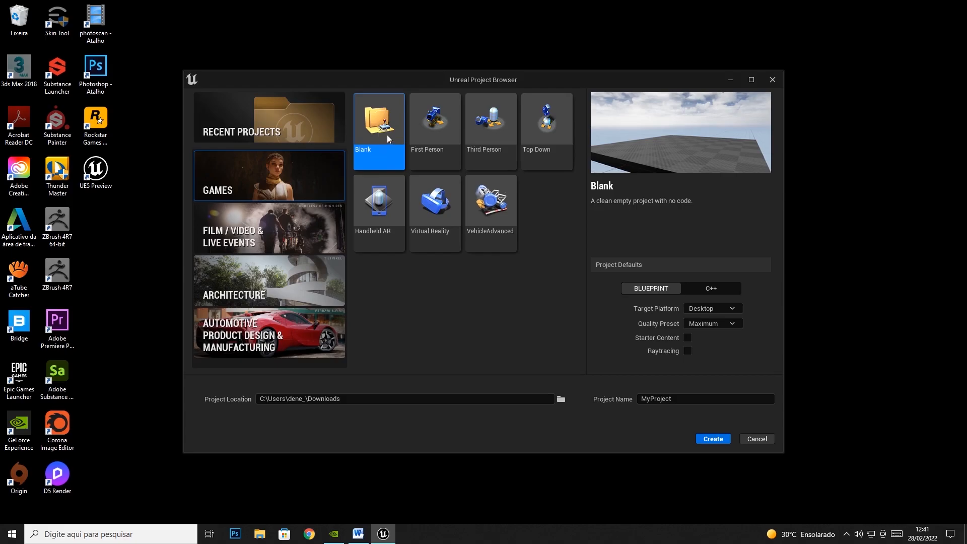
click(434, 136)
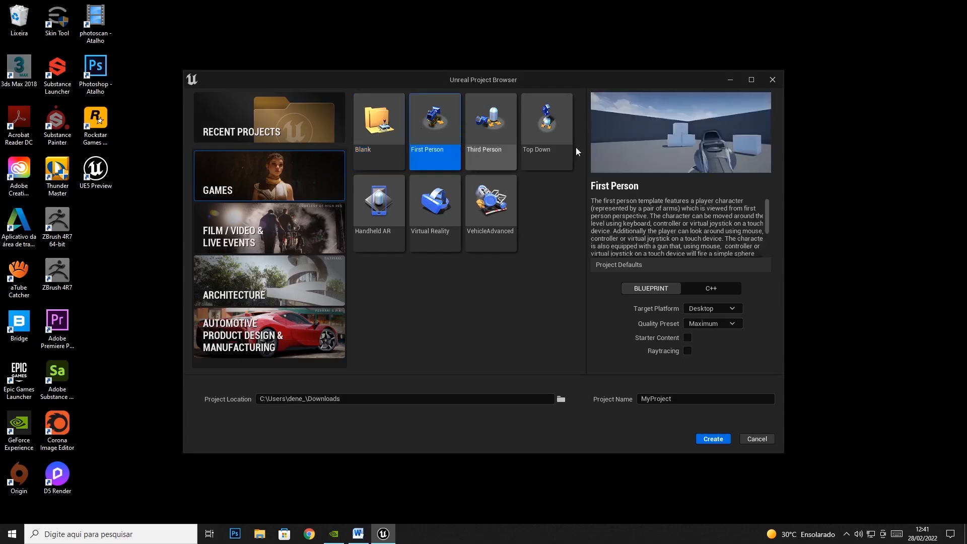
click(401, 138)
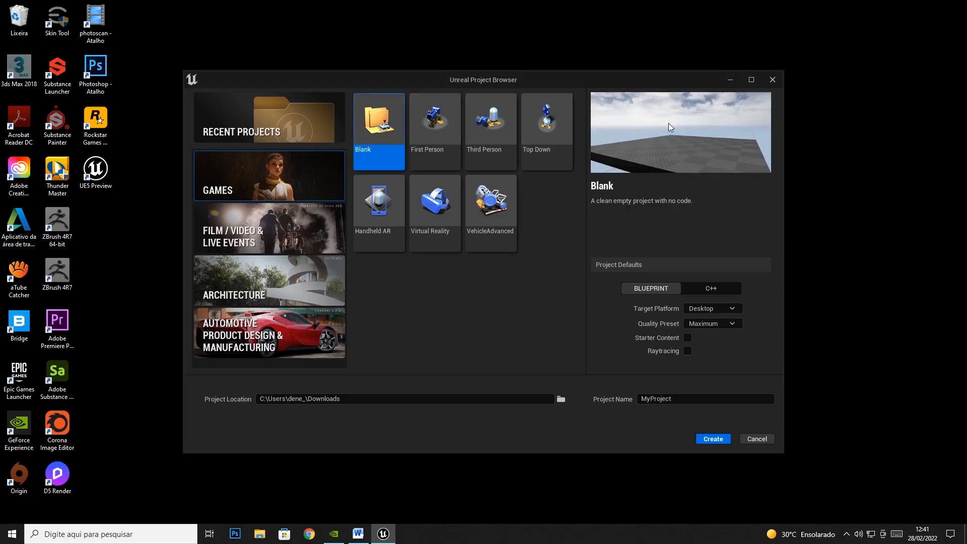
click(721, 310)
click(708, 323)
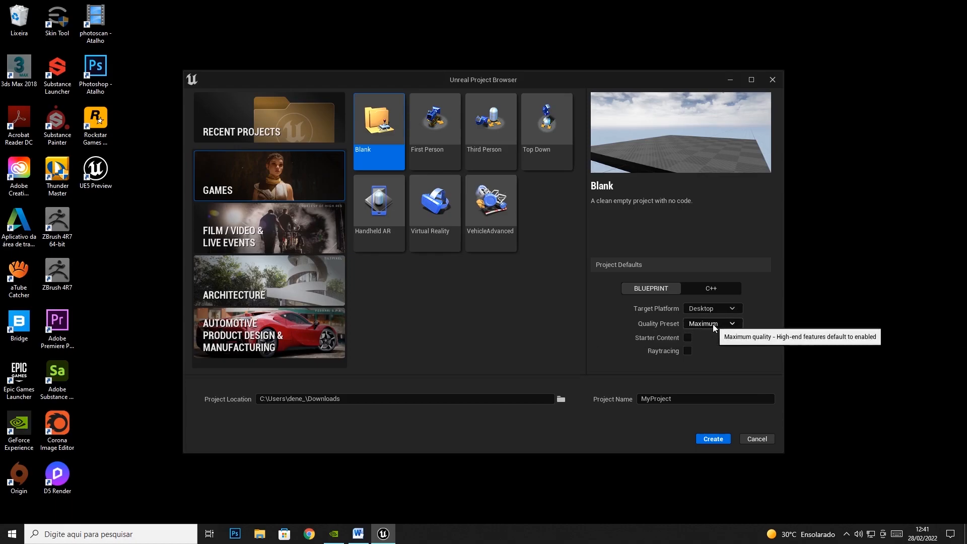
- Look at the Quality Preset options and leave the preset at Maximum
click(712, 324)
click(714, 328)
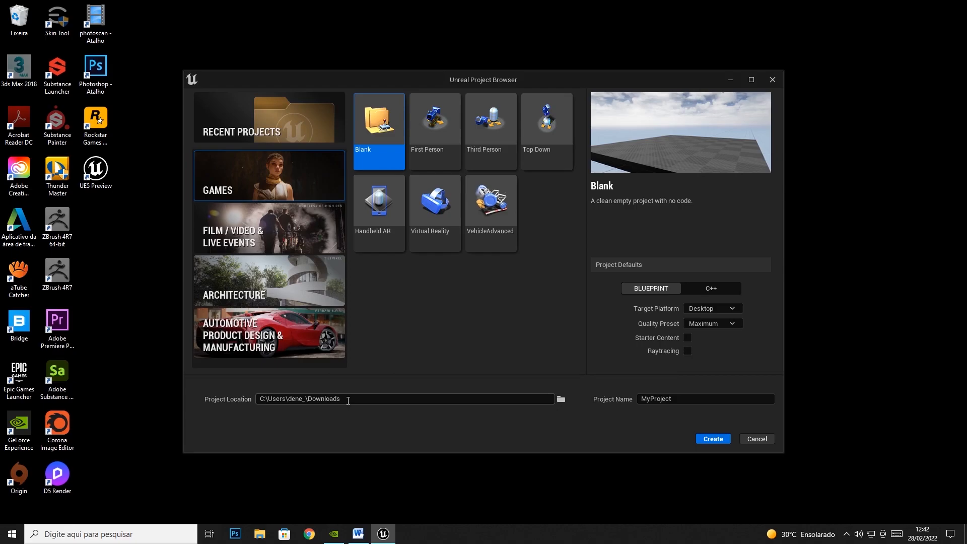
- Create a folder named UE5 inside CURSO UE5 > PIANO HOUSE on the BACKUP (F:) drive, and cancel choosing the project location
click(560, 399)
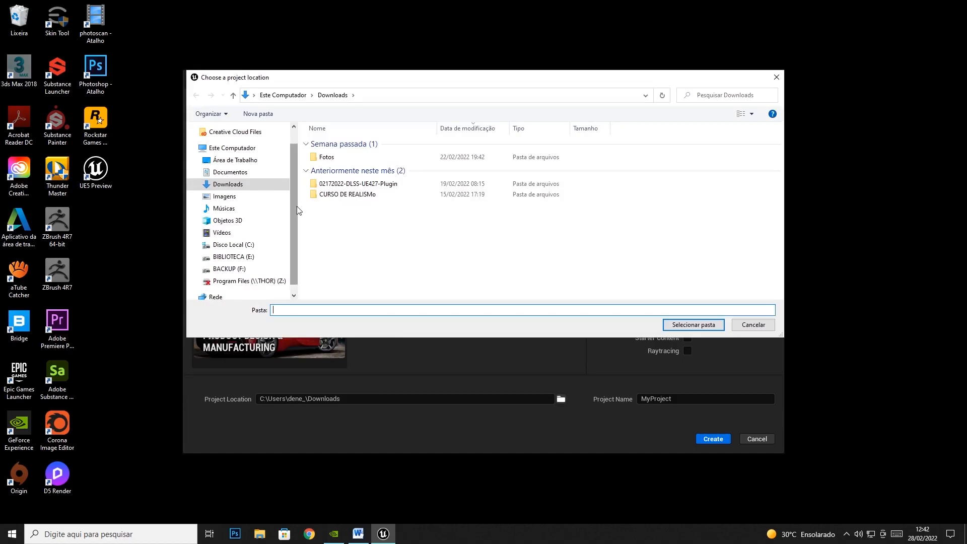
drag(294, 205, 295, 236)
click(240, 252)
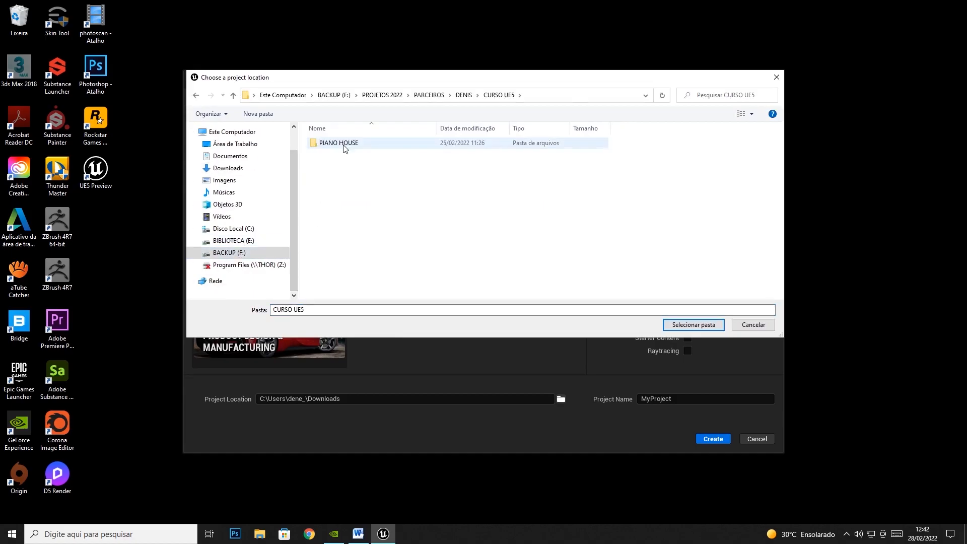
double_click(343, 145)
click(258, 114)
text(UNREAL)
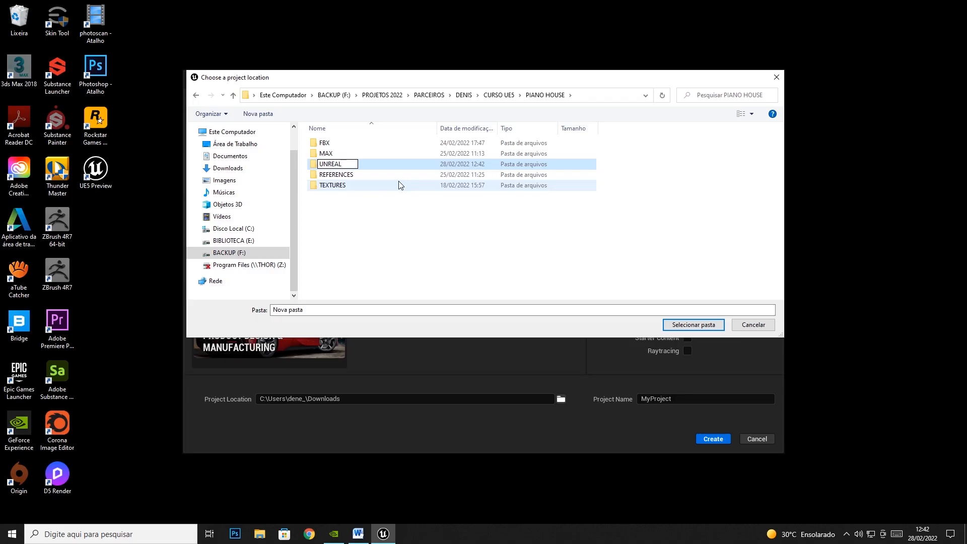
key(BackSpace)
key(BackSpace)
key(BackSpace)
key(BackSpace)
key(BackSpace)
key(BackSpace)
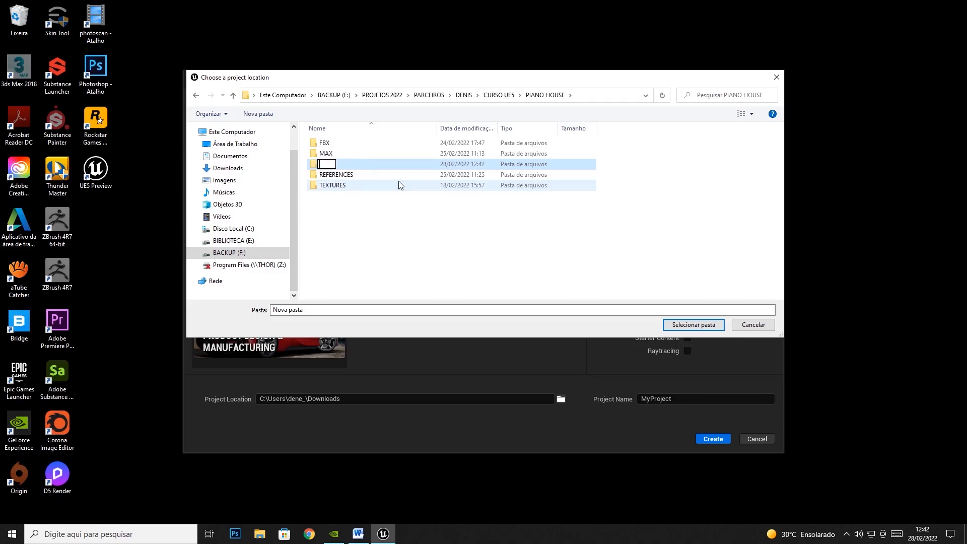
text(UE)
text(5)
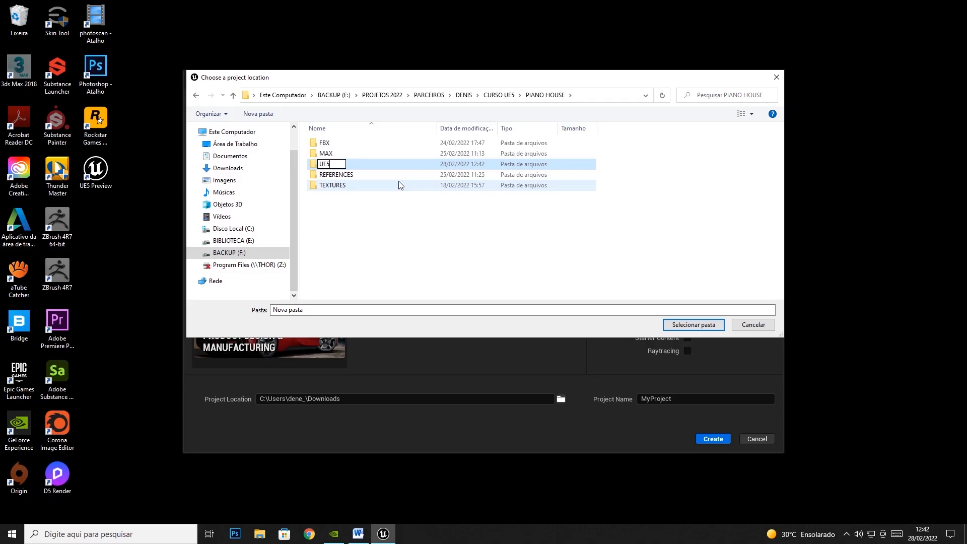
key(Return)
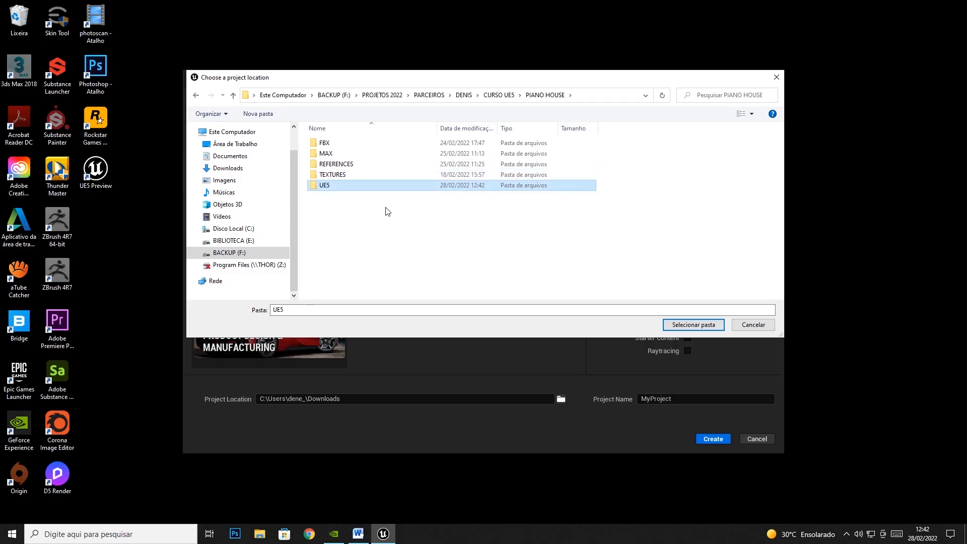
double_click(333, 190)
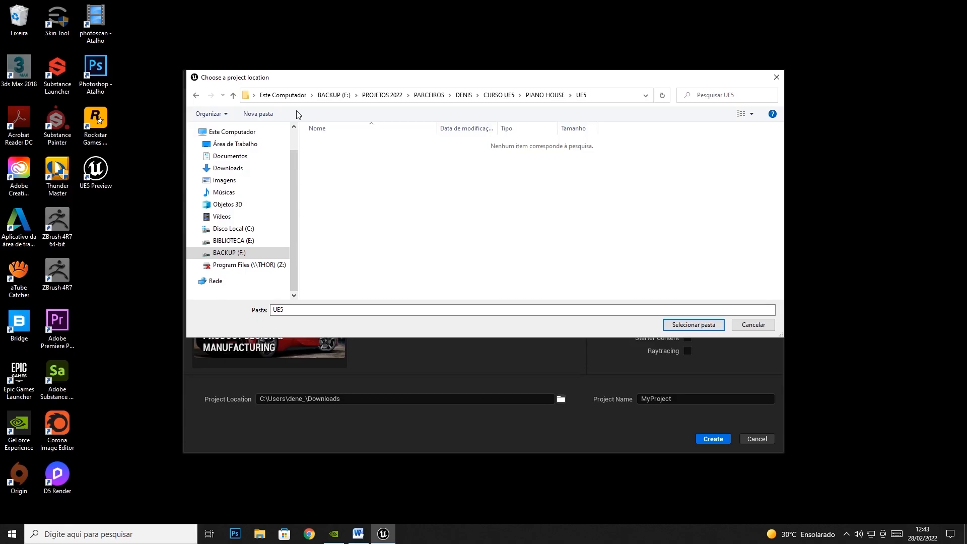
click(750, 326)
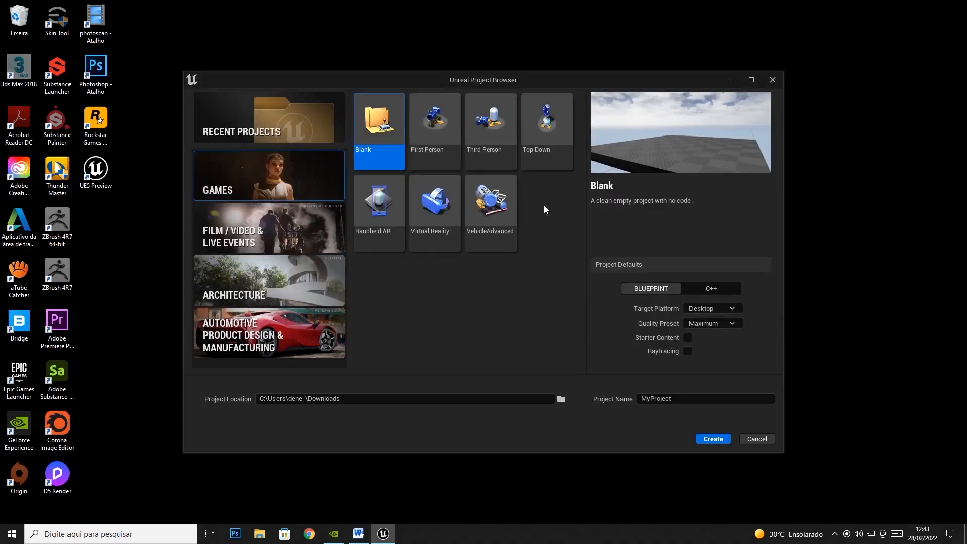
- Create a folder named UE5_Course on the desktop and set it as the project location
click(560, 399)
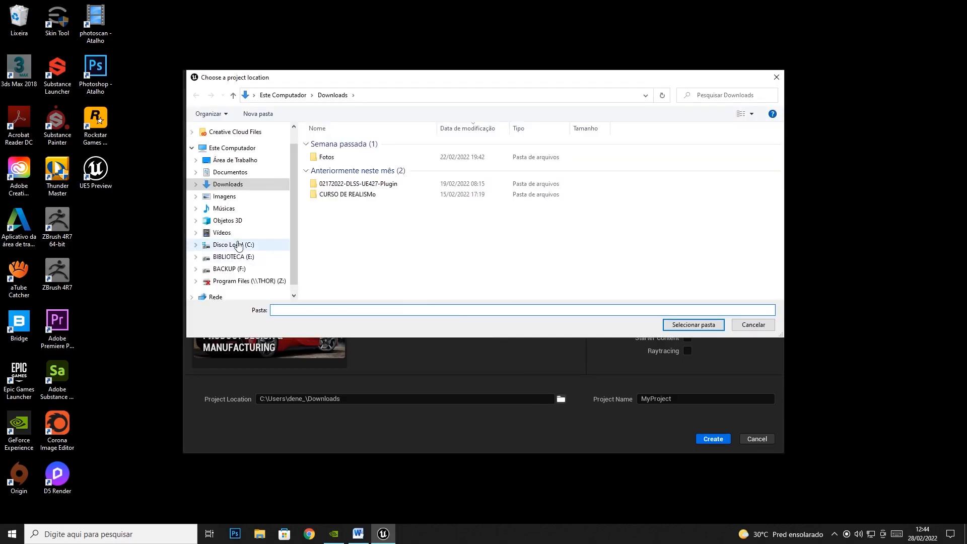
click(230, 173)
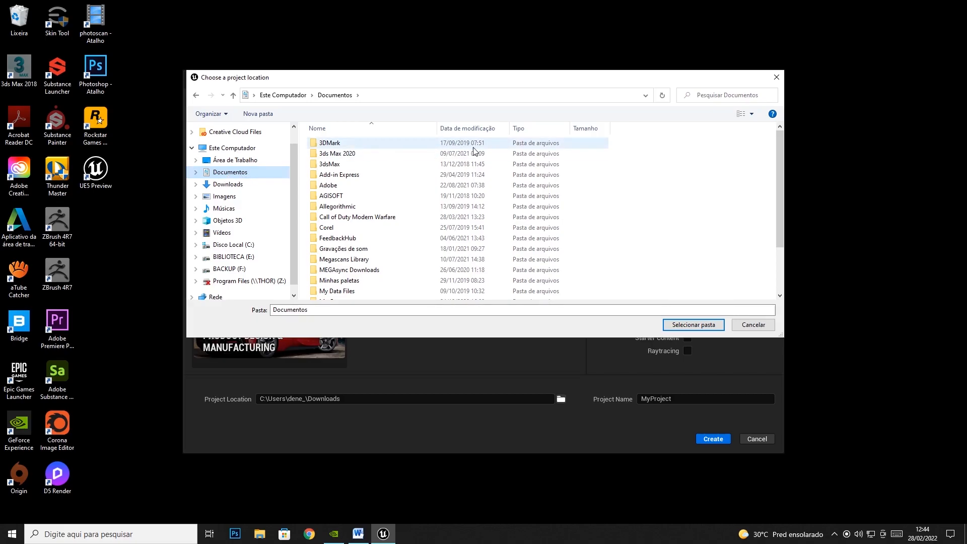
click(233, 161)
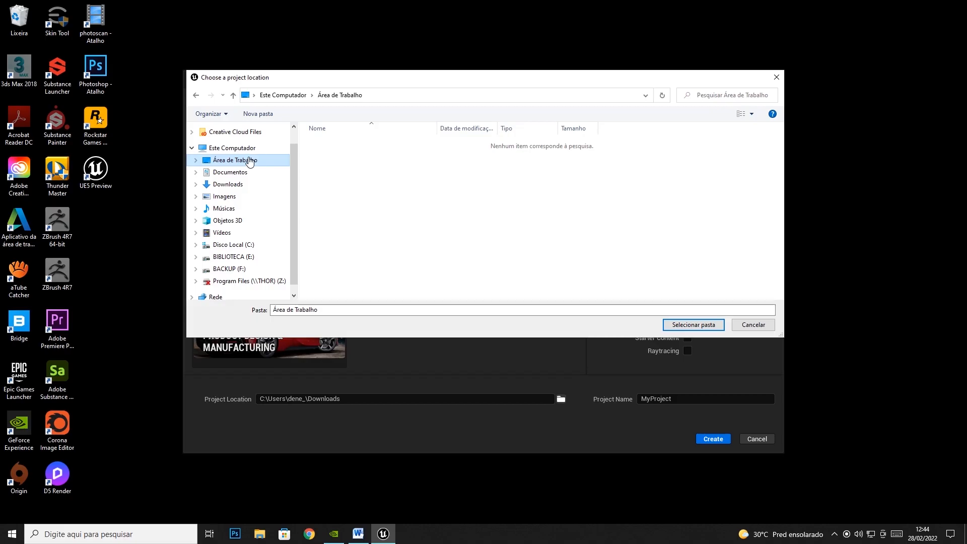
click(258, 114)
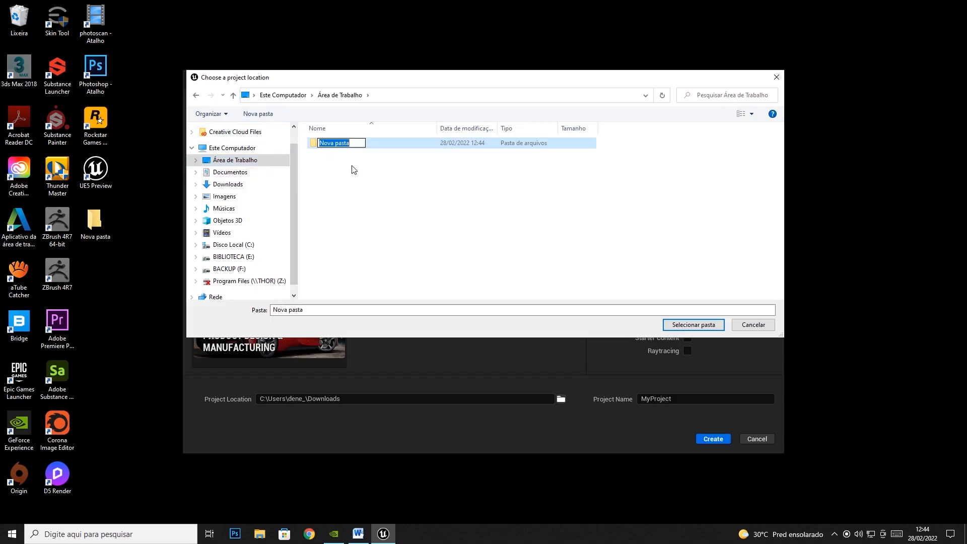
text(UE5_Course)
key(Return)
click(697, 325)
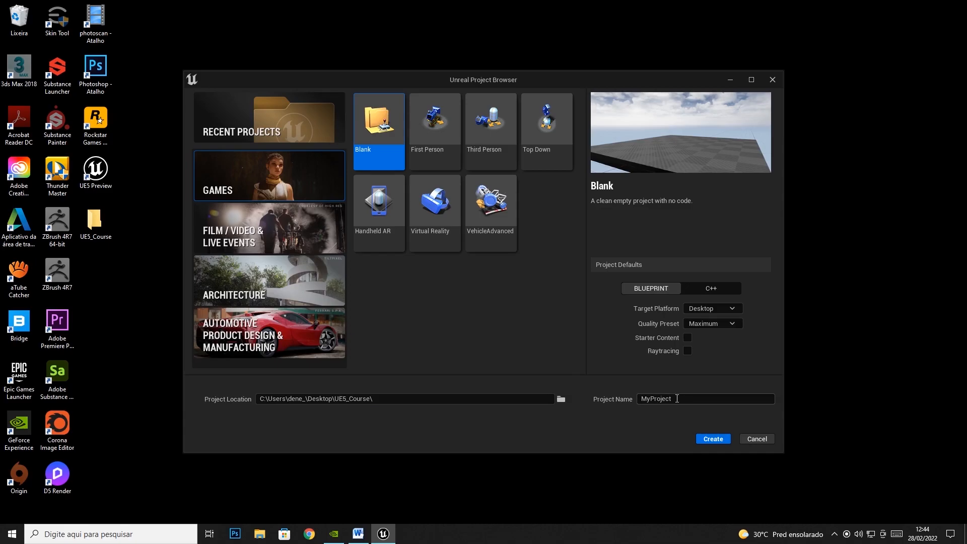
- Try project names built from UE5 and interface, including one with a space and one with an ampersand, and cut the name back to UE5
double_click(637, 399)
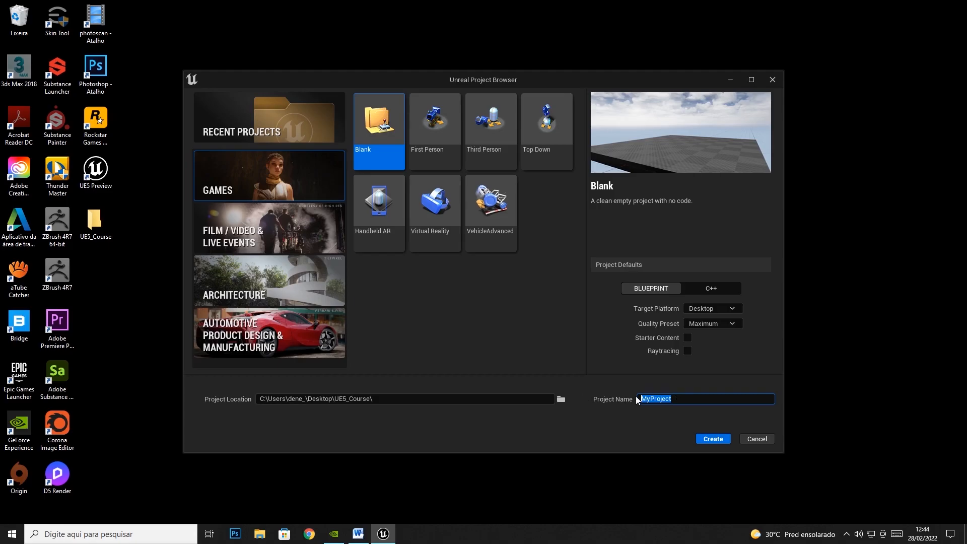
text(U)
text(E5_interface)
mouse_move(649, 399)
mouse_down()
mouse_move(682, 399)
mouse_move(654, 403)
mouse_up()
text(int)
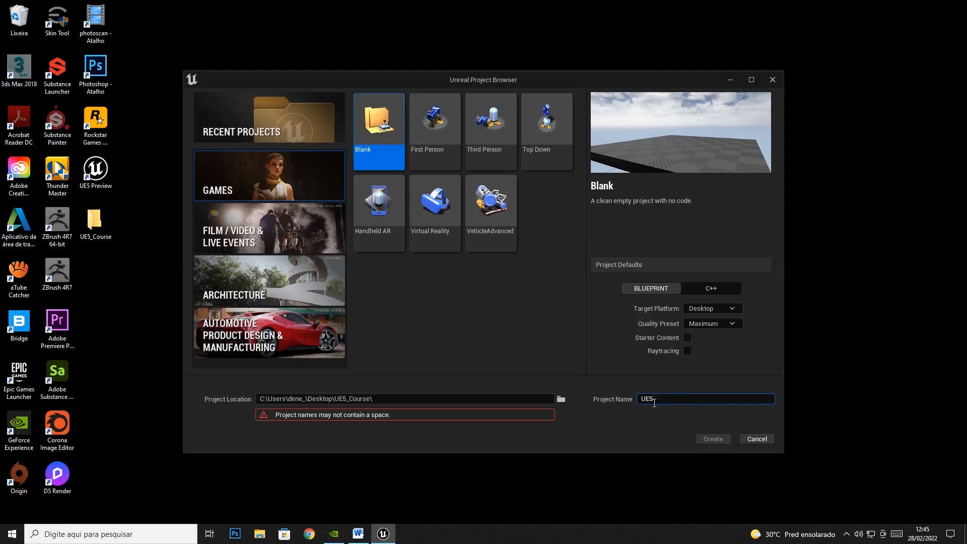
text(erface)
text(&)
key(BackSpace)
key(BackSpace)
key(BackSpace)
key(BackSpace)
key(BackSpace)
key(BackSpace)
key(BackSpace)
key(BackSpace)
key(BackSpace)
key(BackSpace)
key(BackSpace)
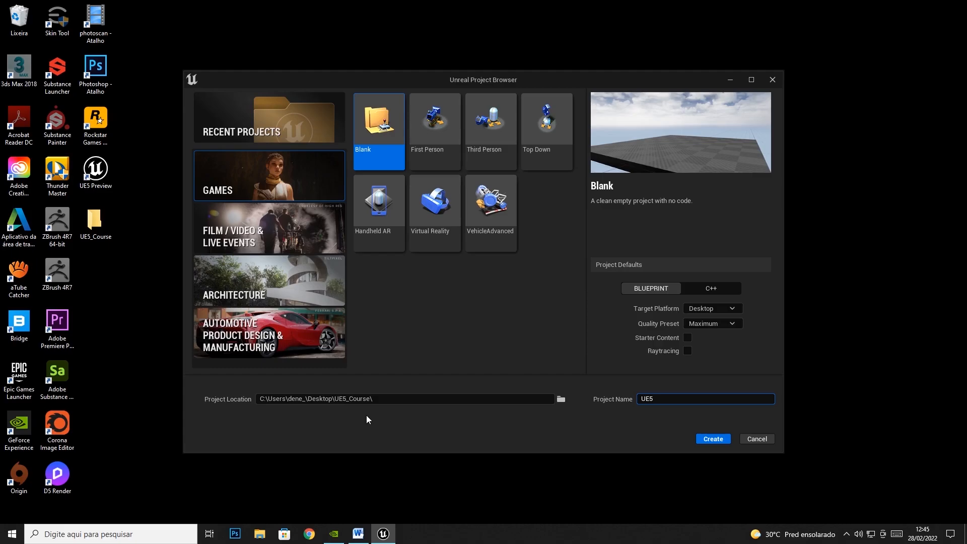
- Complete the project name as UE5_Inreface, create the project and bring its editor window to the front
text(_Inreface)
click(723, 441)
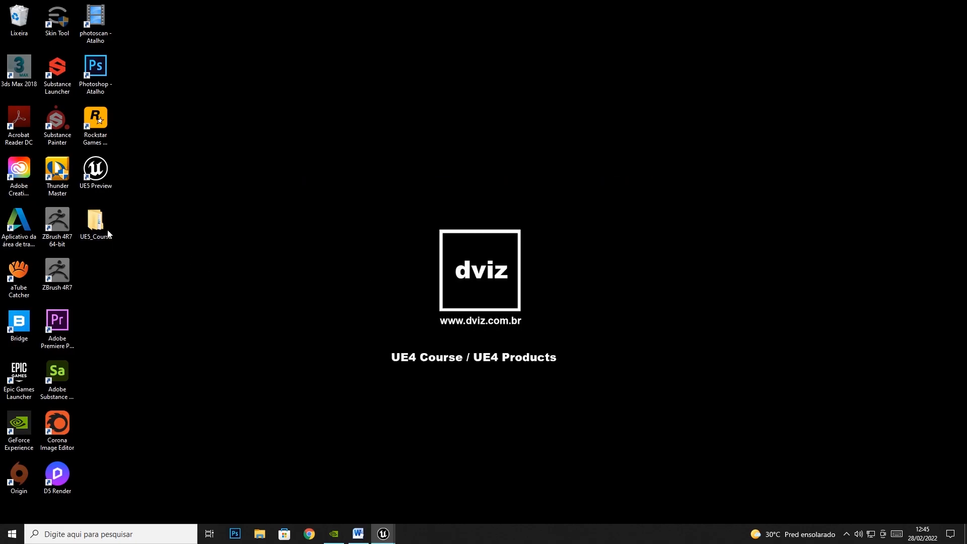
click(383, 533)
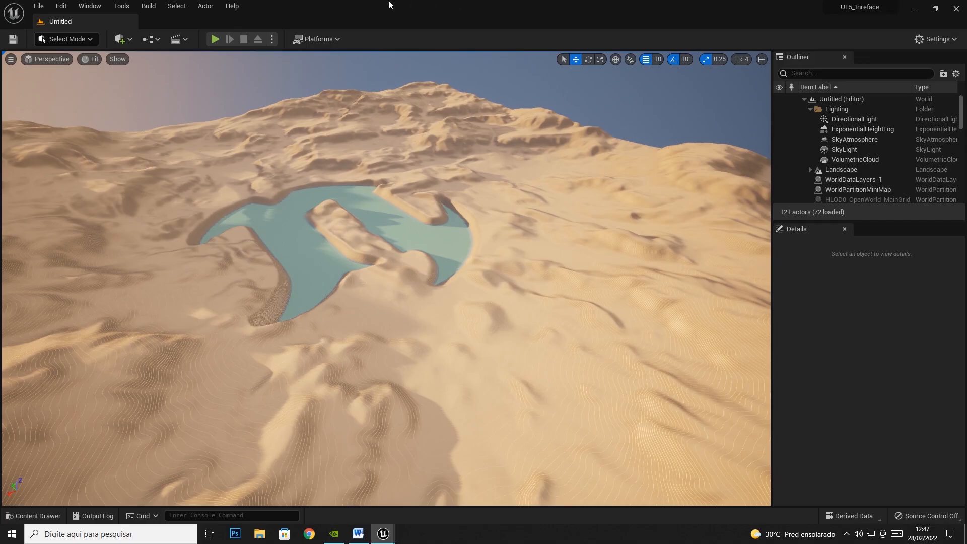
- Examine the File commands for levels, saving, importing and projects, and the Edit commands for history and configuration
click(40, 6)
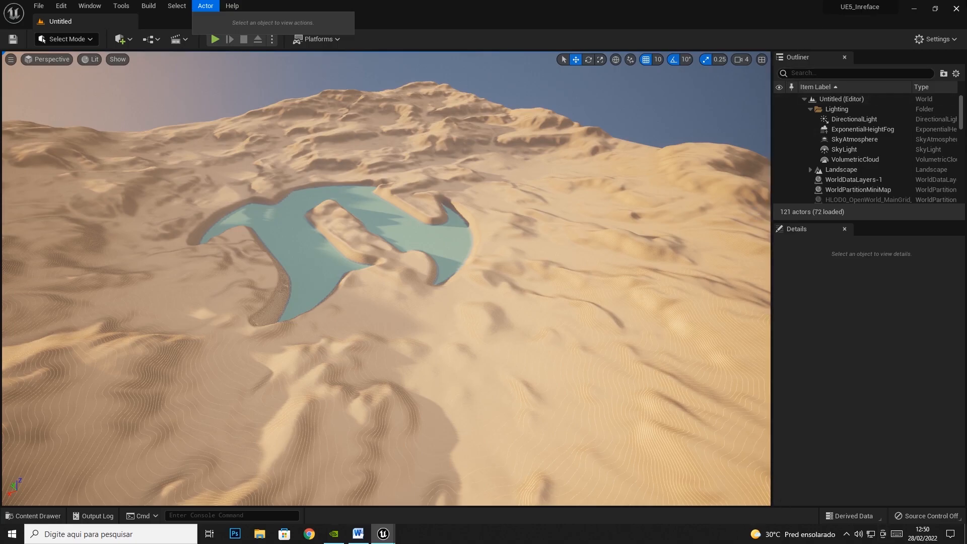
click(36, 7)
click(36, 6)
click(36, 6)
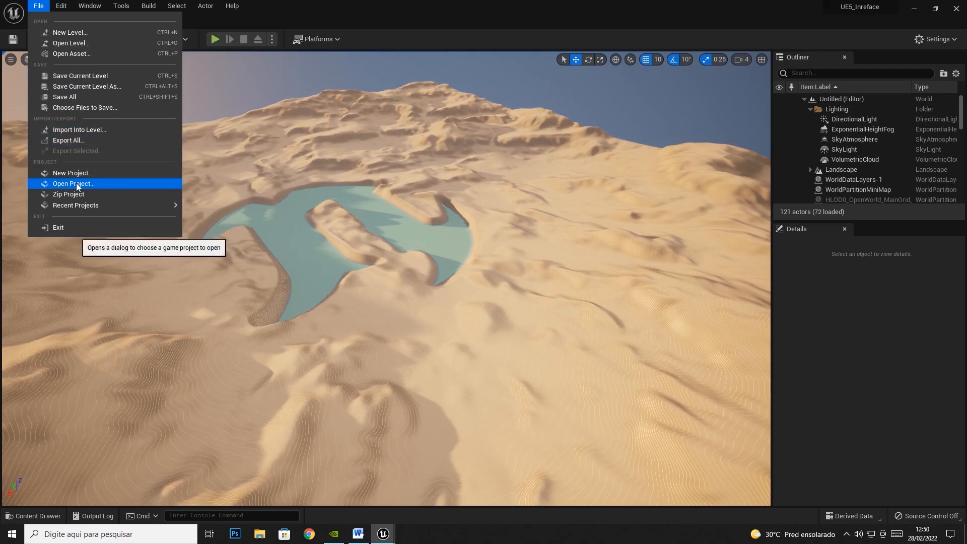
click(58, 9)
click(58, 10)
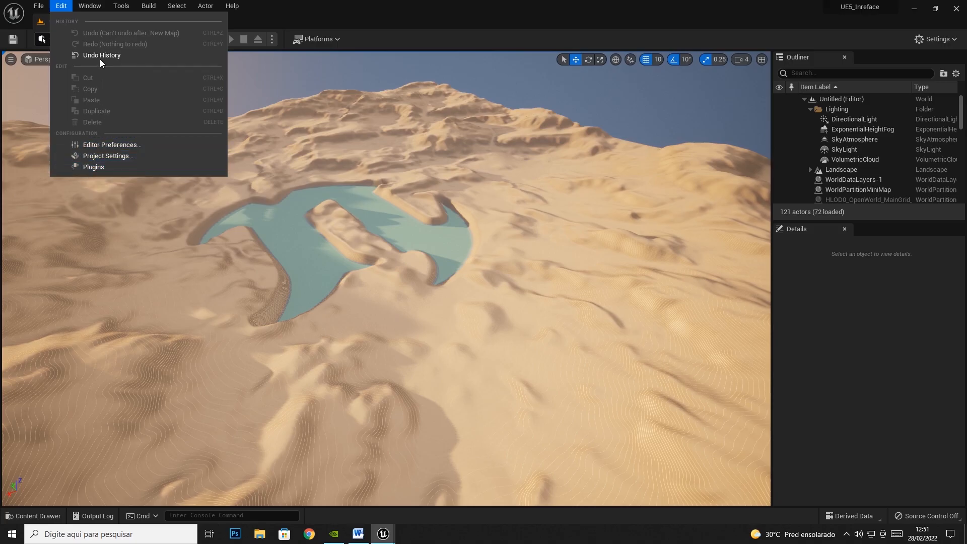
- Look over the Window, Tools, Build, Select, Actor and Help commands, including the options for saving the layout
click(380, 2)
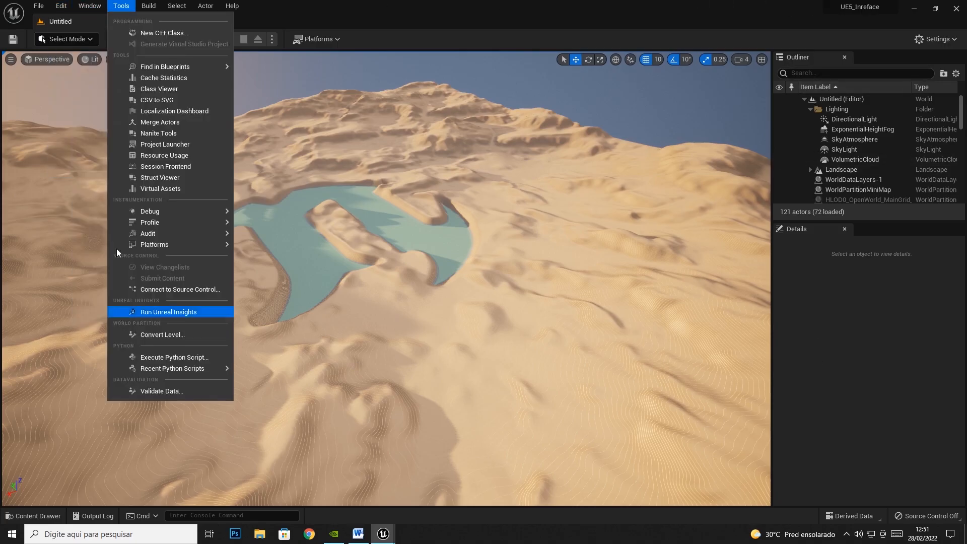
mouse_move(84, 10)
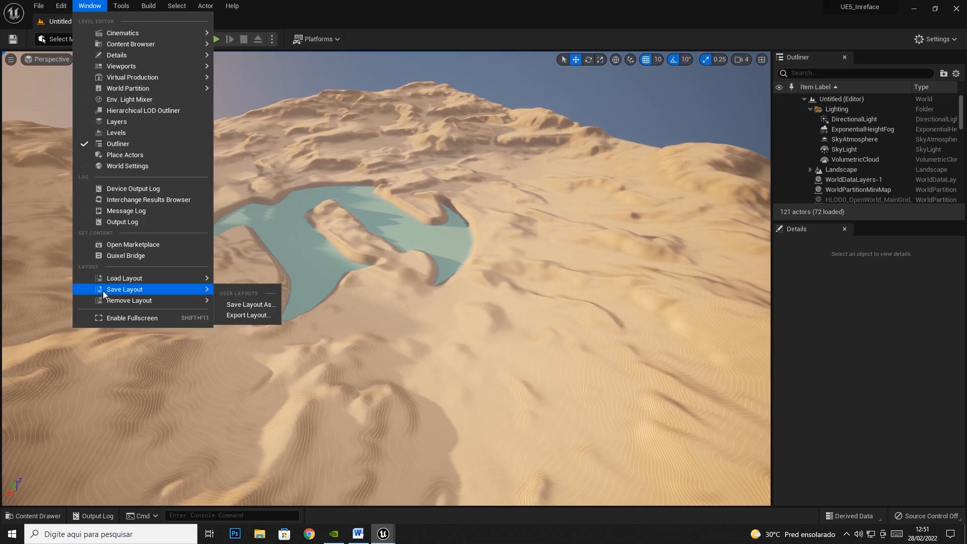
click(126, 6)
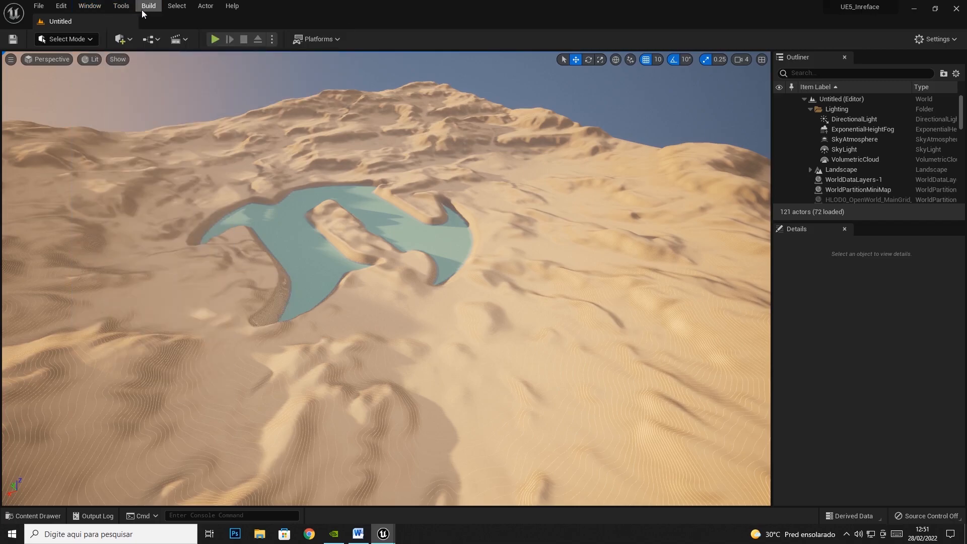
click(148, 9)
click(177, 6)
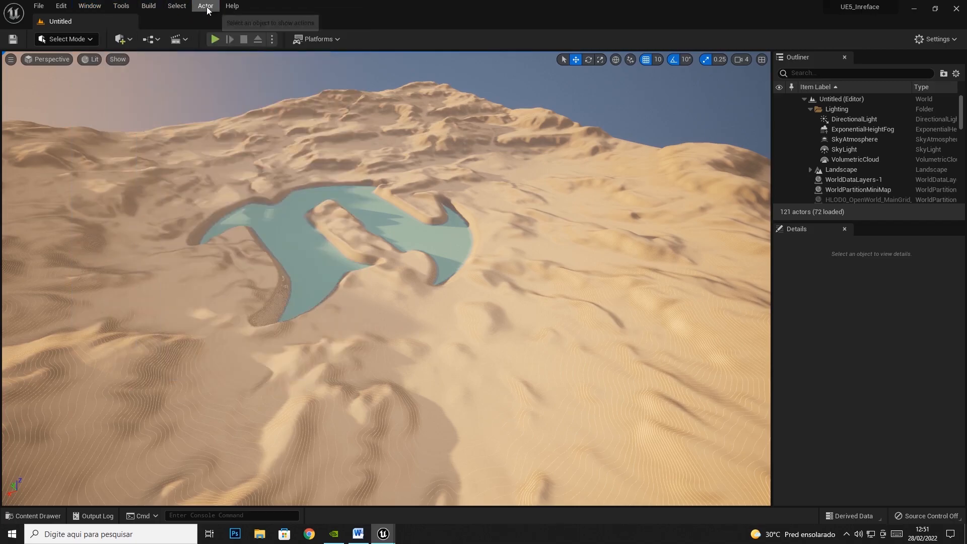
click(232, 7)
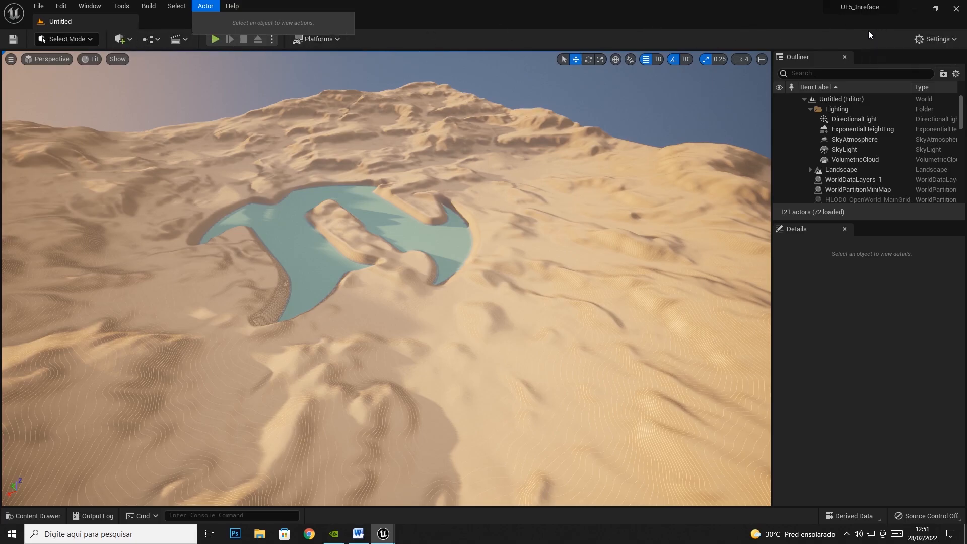
mouse_move(38, 6)
click(349, 33)
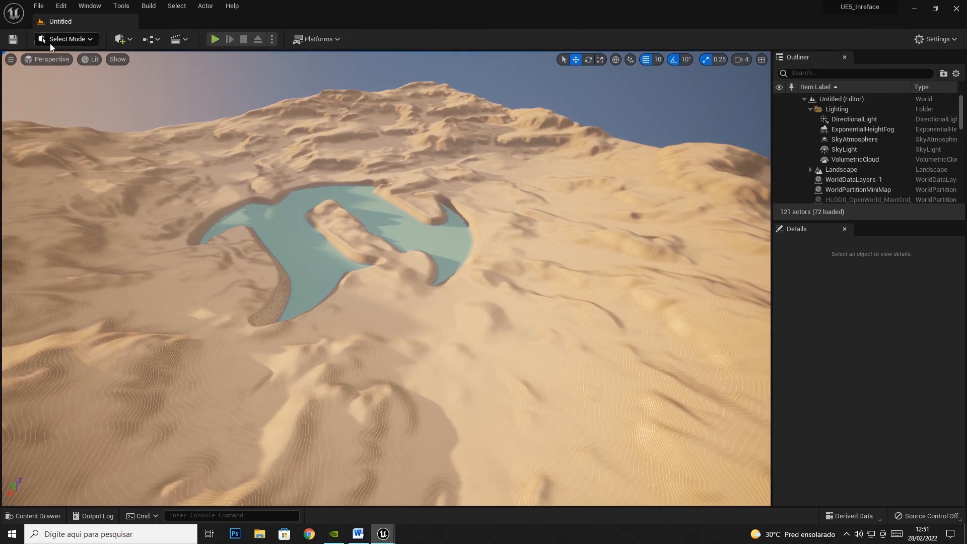
- Use Select mode to pick several landscape sections in turn, ending with the one covering the upper-left part of the lake
click(85, 41)
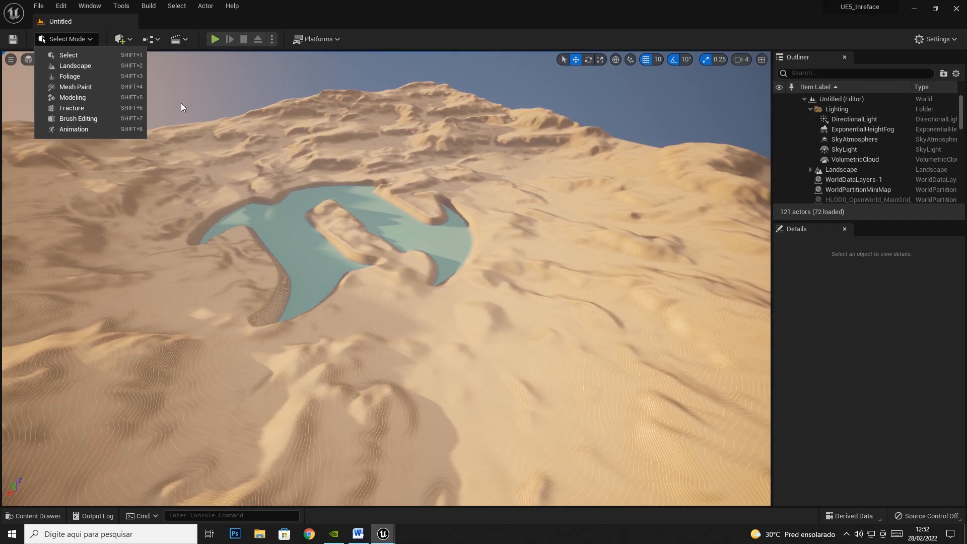
click(80, 56)
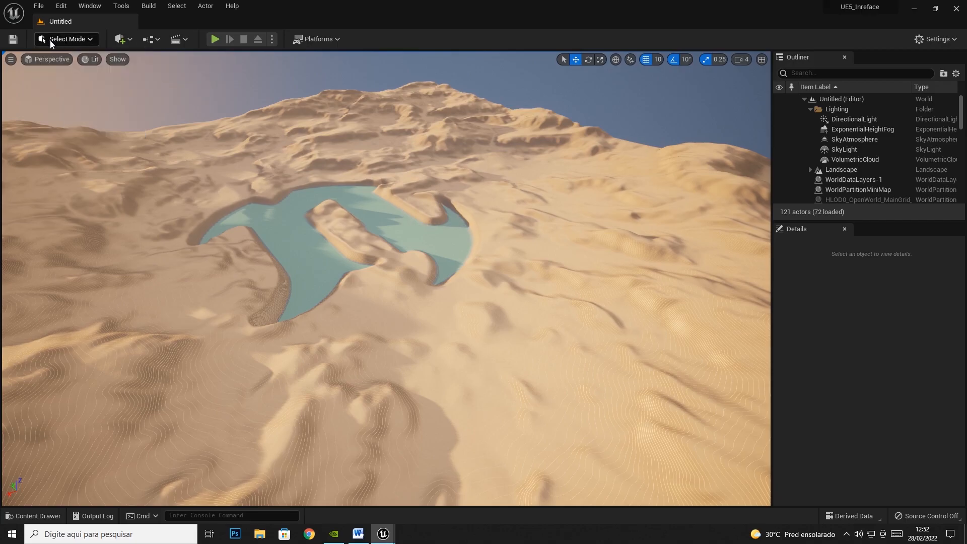
click(427, 169)
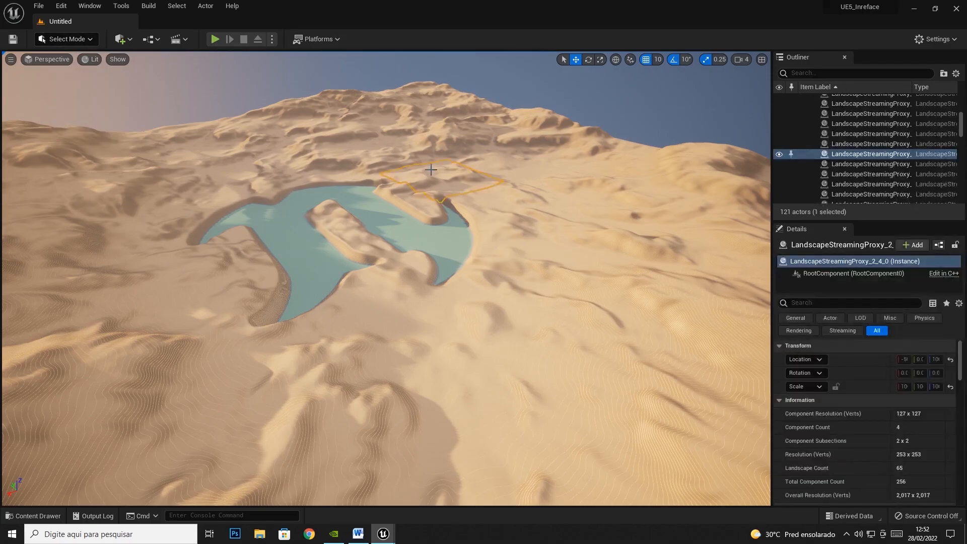
click(563, 221)
click(529, 320)
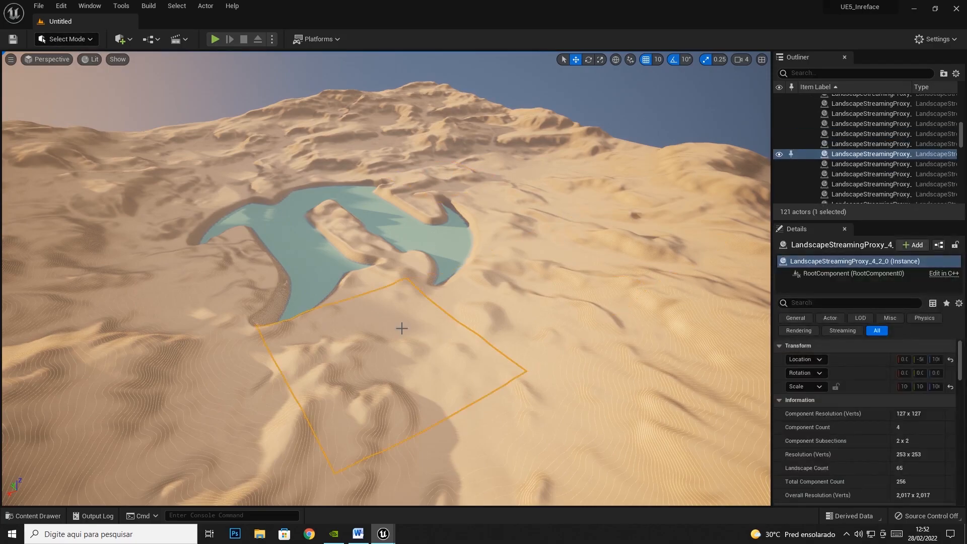
click(260, 271)
click(152, 260)
click(117, 160)
click(205, 125)
click(290, 228)
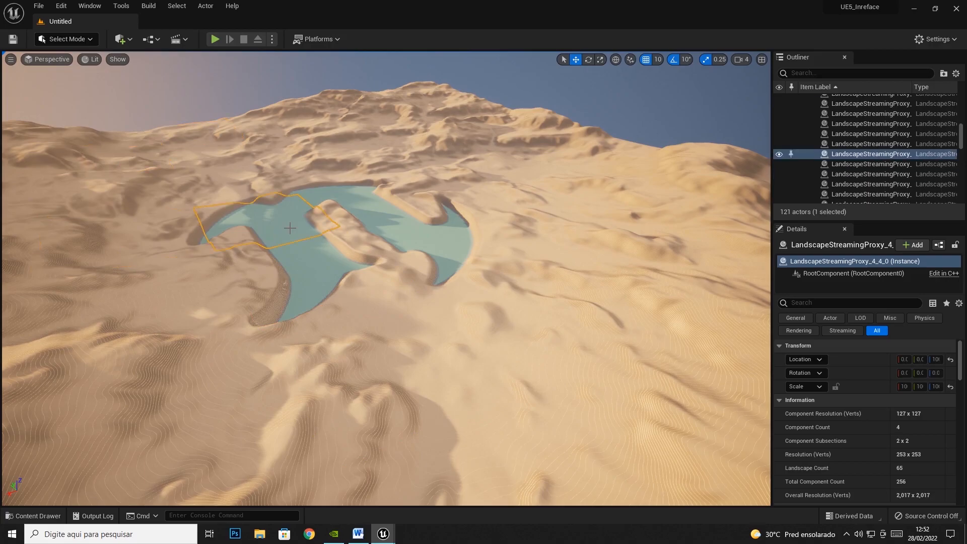
- Switch the editor from Select mode to Landscape mode
click(84, 40)
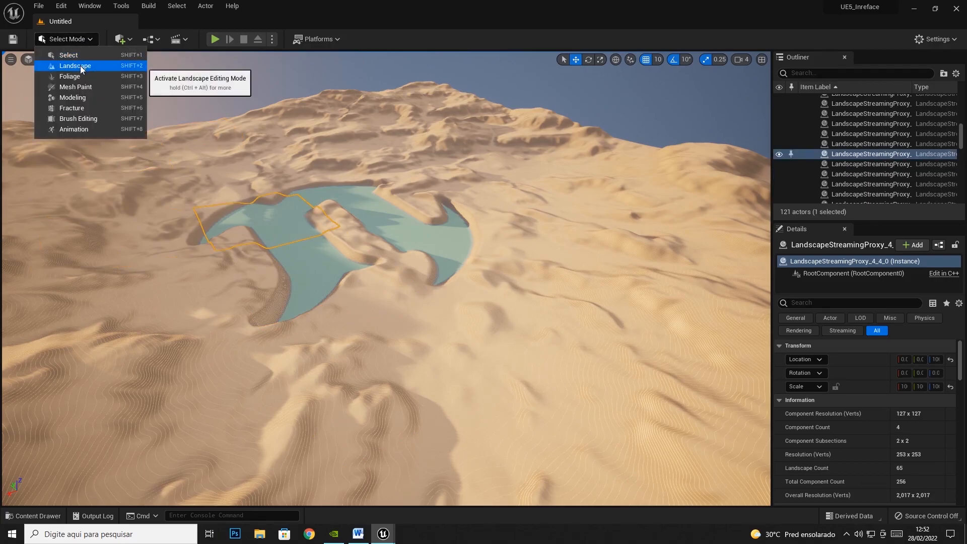
click(81, 66)
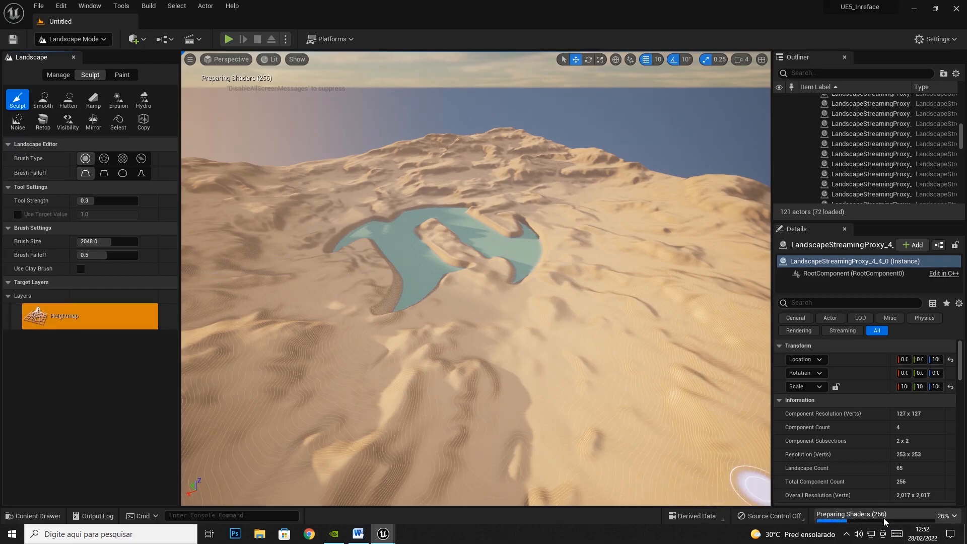
- Look at the tools of Foliage, Mesh Paint and Modeling modes, activating each in turn
click(73, 38)
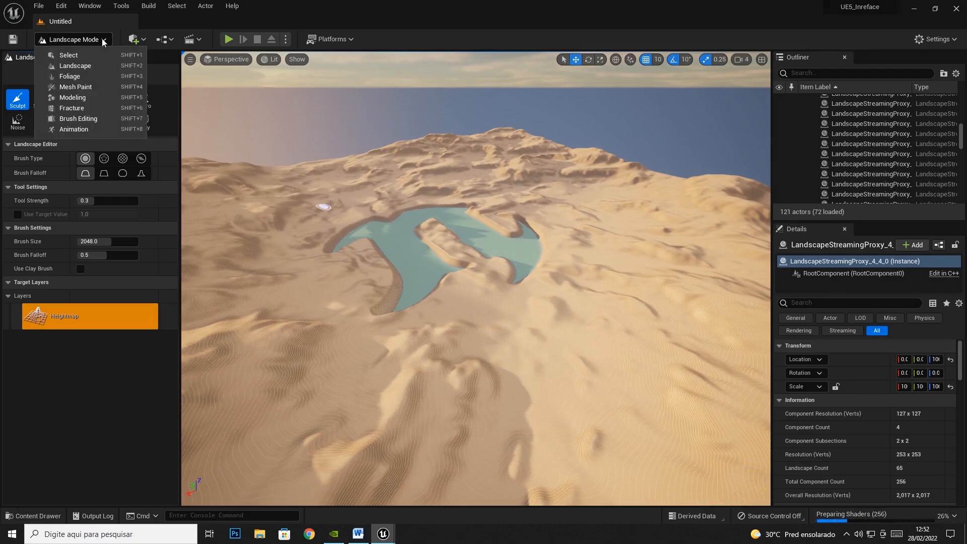
click(72, 80)
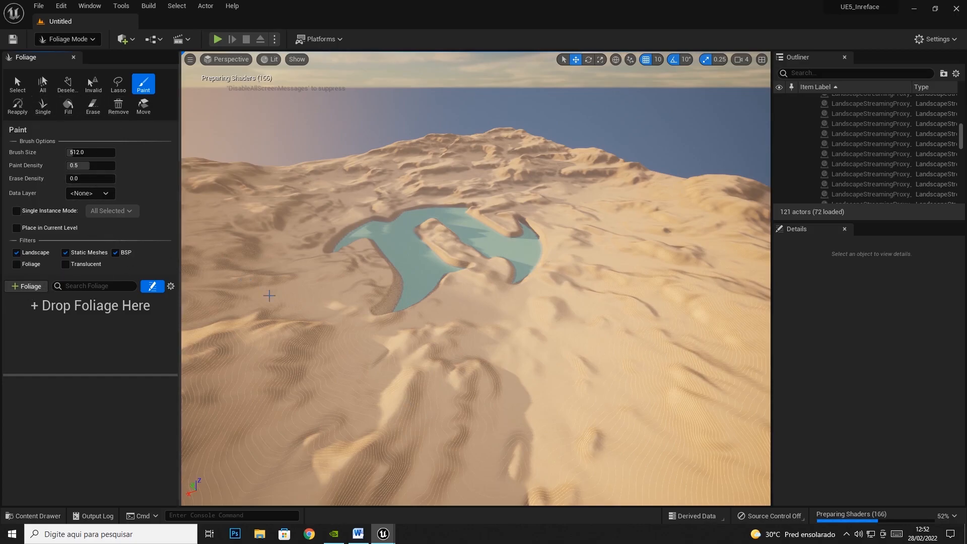
click(68, 38)
click(76, 86)
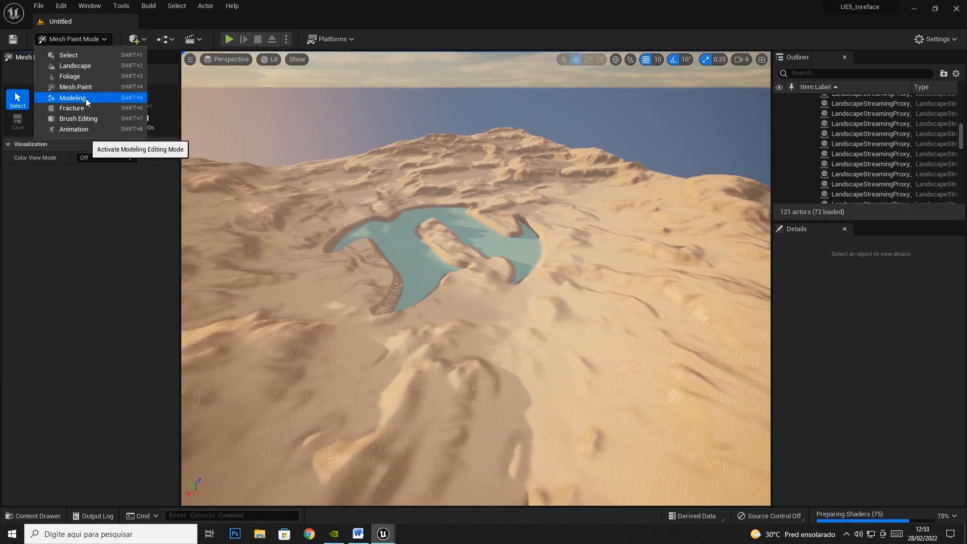
click(85, 98)
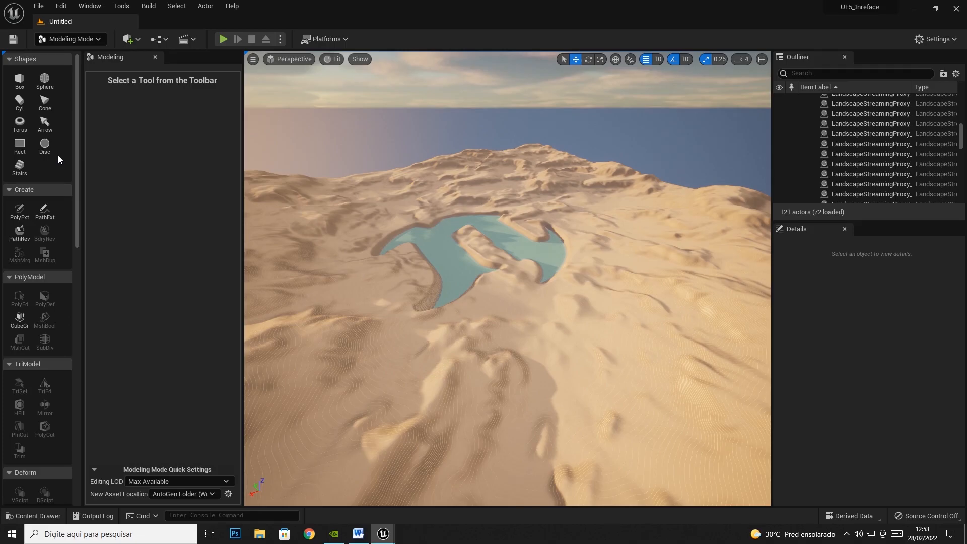
- Look at the Brush Editing mode tools and return the editor to Select mode
click(87, 41)
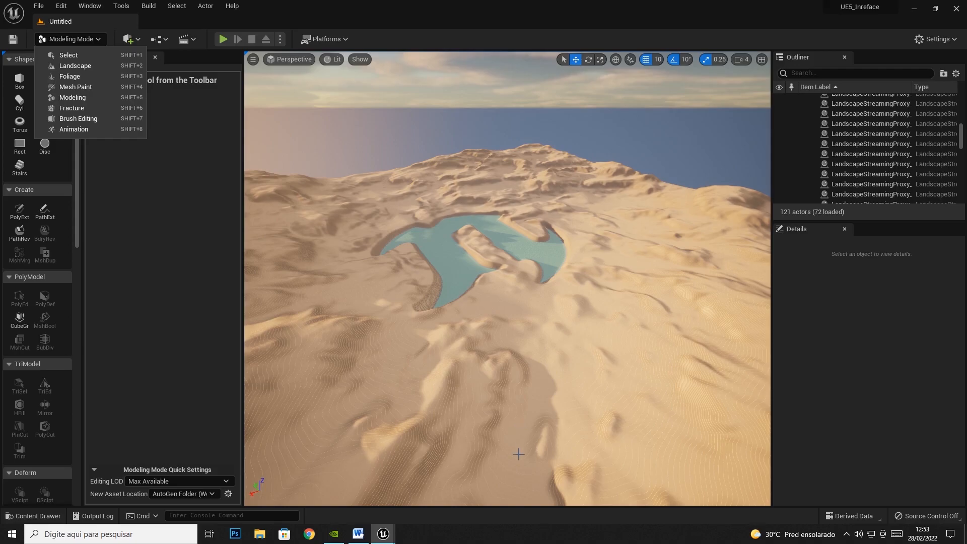
click(91, 119)
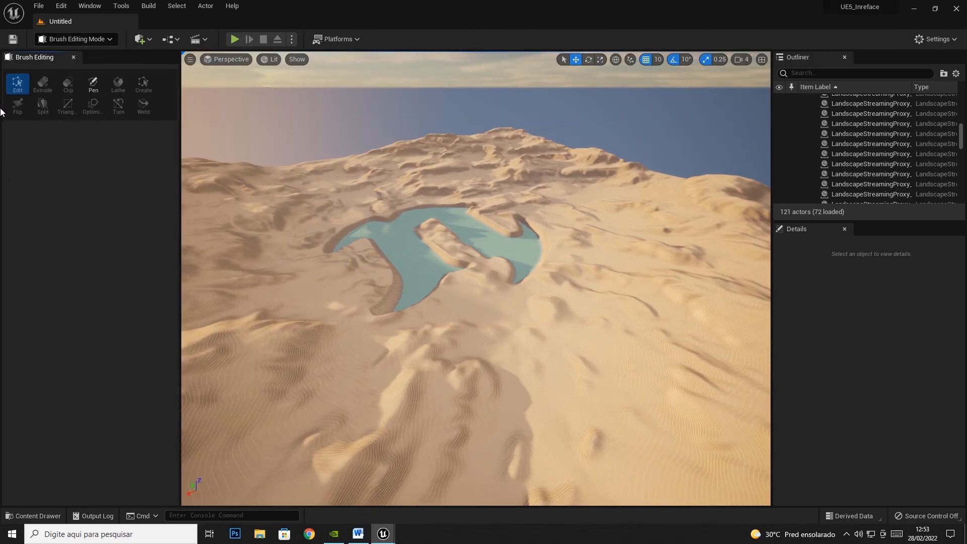
click(107, 39)
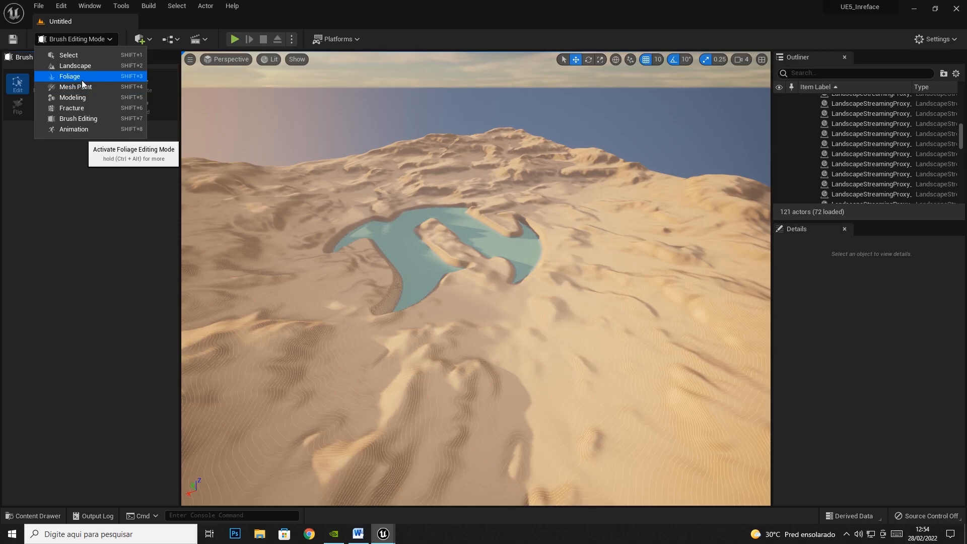
click(81, 55)
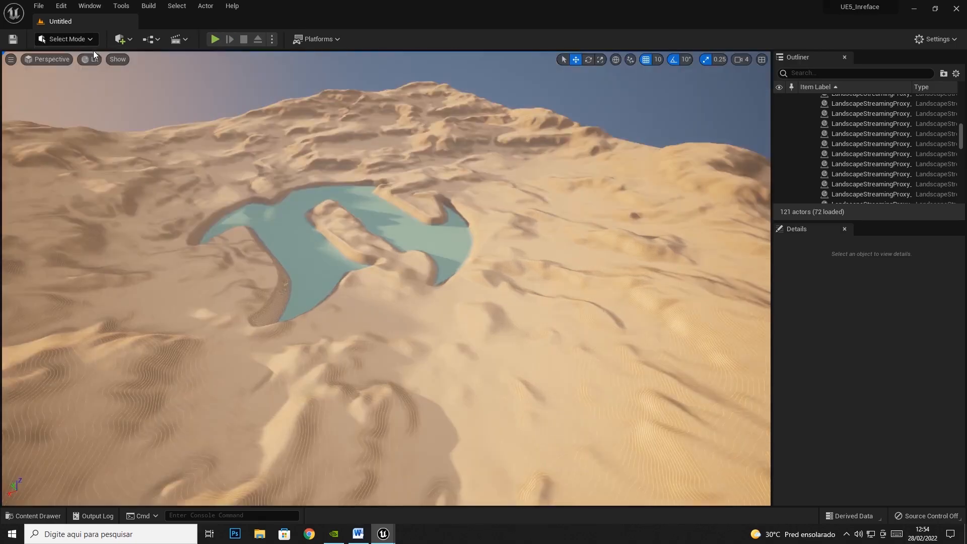
- Select several landscape sections around the lake one after another, ending with one on the distant mountainside
click(392, 140)
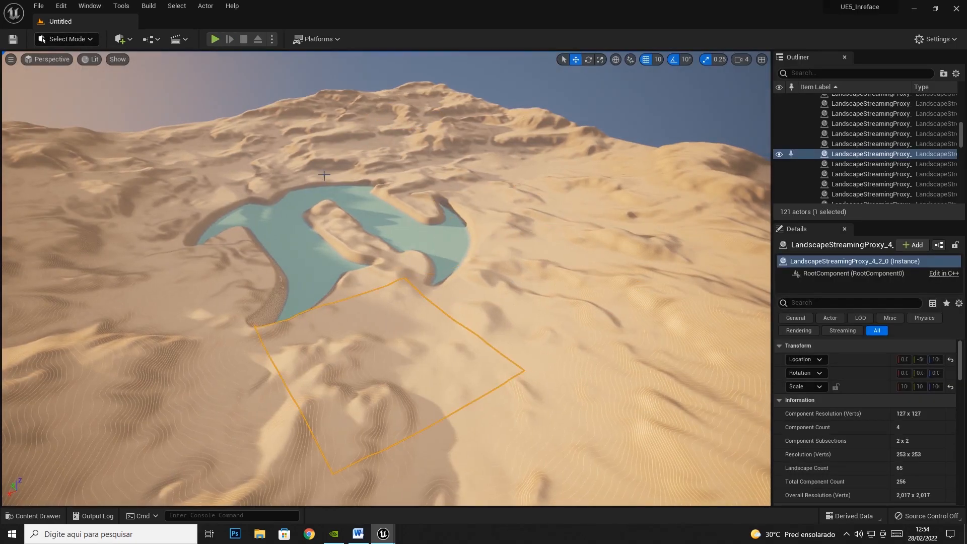
click(297, 165)
click(168, 218)
click(85, 239)
click(59, 191)
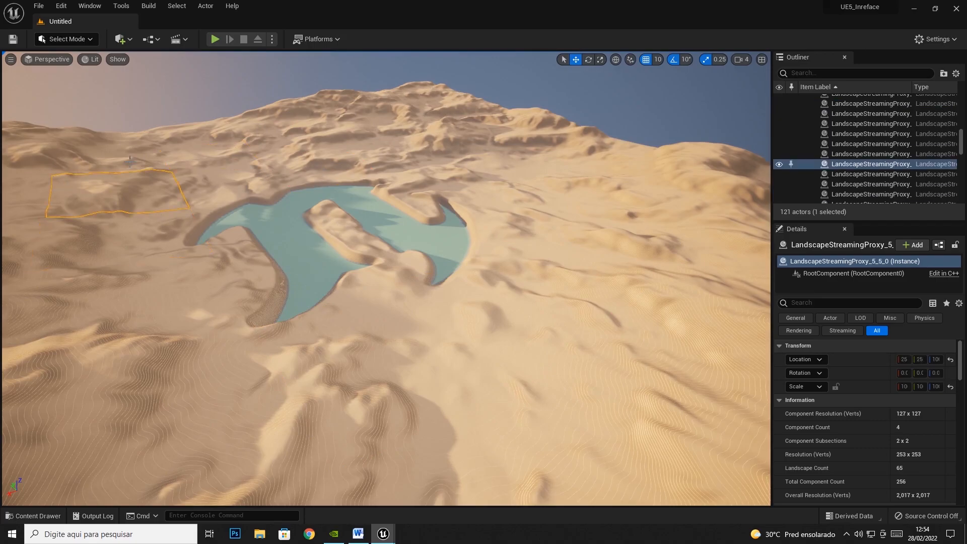
click(388, 151)
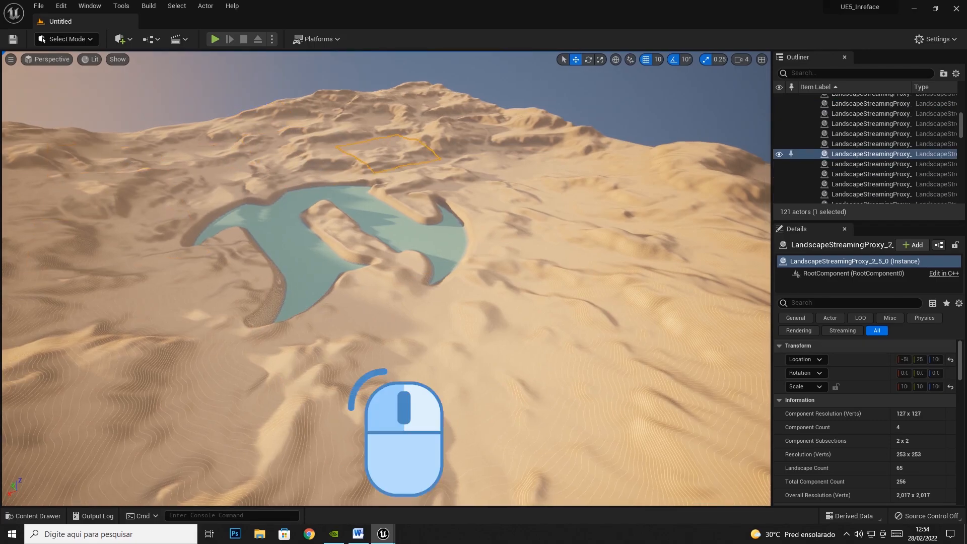
click(304, 143)
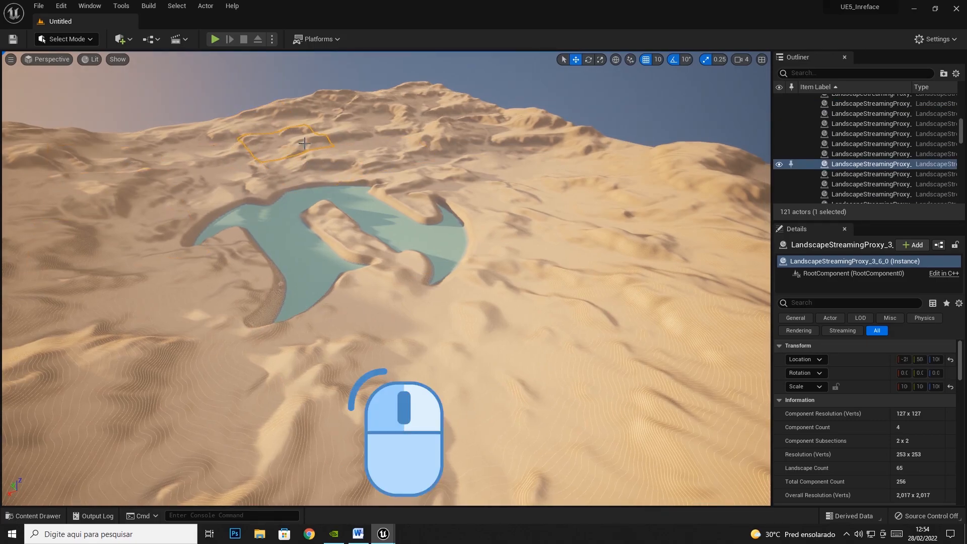
- Raise the view toward the horizon and pick landscape sections beyond the lake, ending with LandscapeStreamingProxy_4_6_0
right_drag(304, 143, 329, 185)
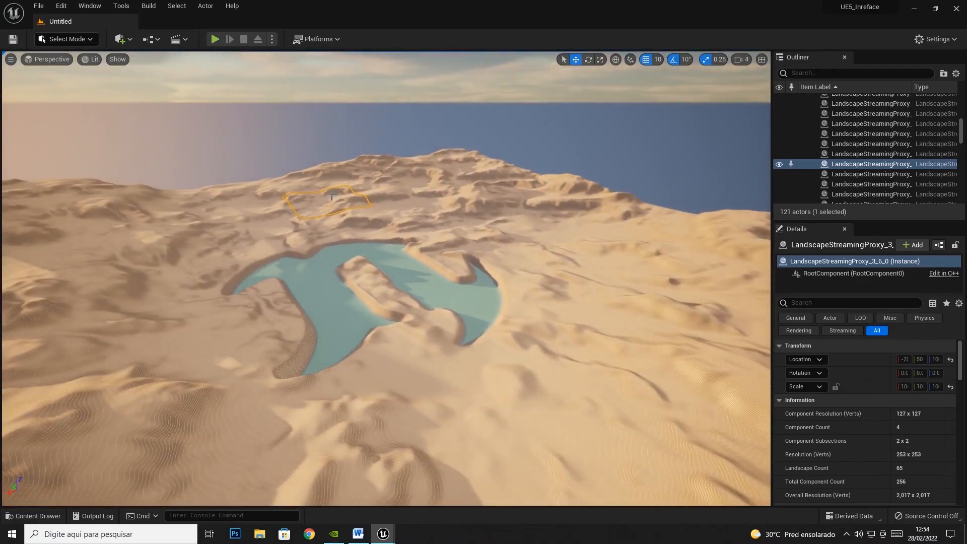
click(331, 198)
click(266, 219)
click(202, 239)
click(190, 215)
click(256, 210)
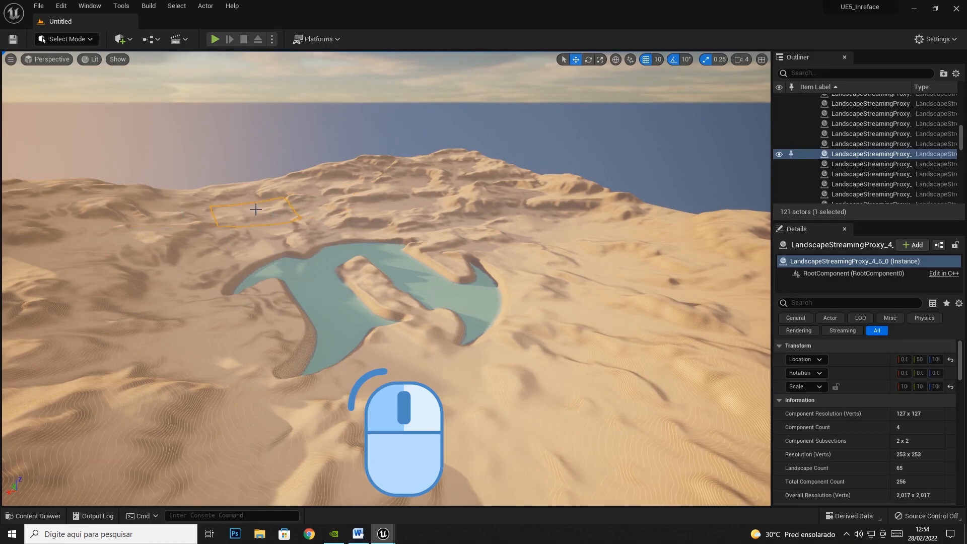
- Turn the camera up toward the clouds and select landscape section LandscapeStreamingProxy_1_5_0 on the slope beyond the lake
right_drag(256, 210, 607, 191)
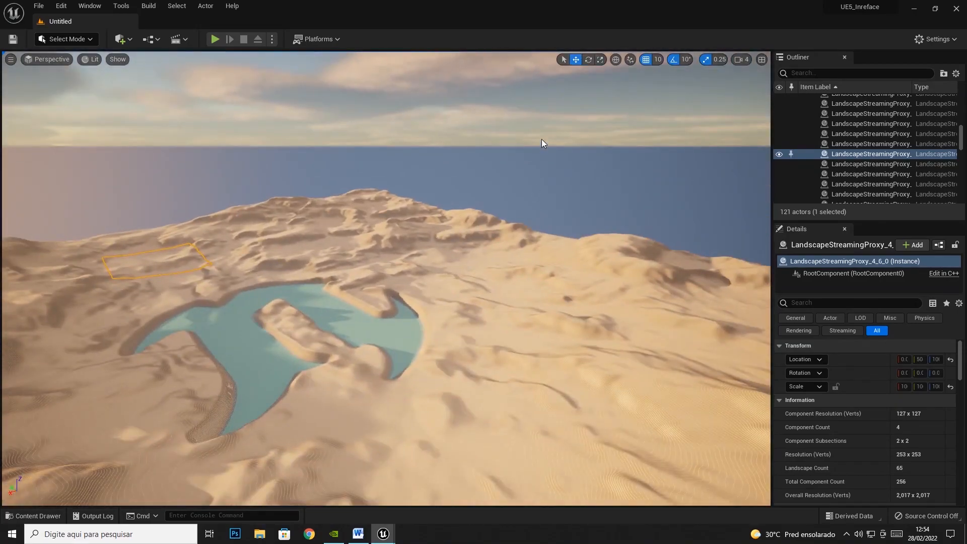
right_drag(406, 262, 439, 238)
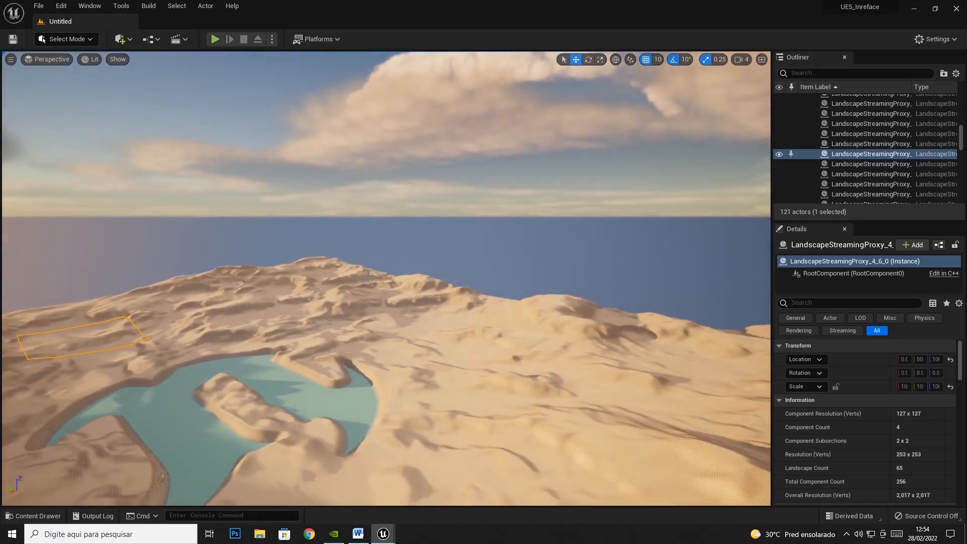
click(342, 299)
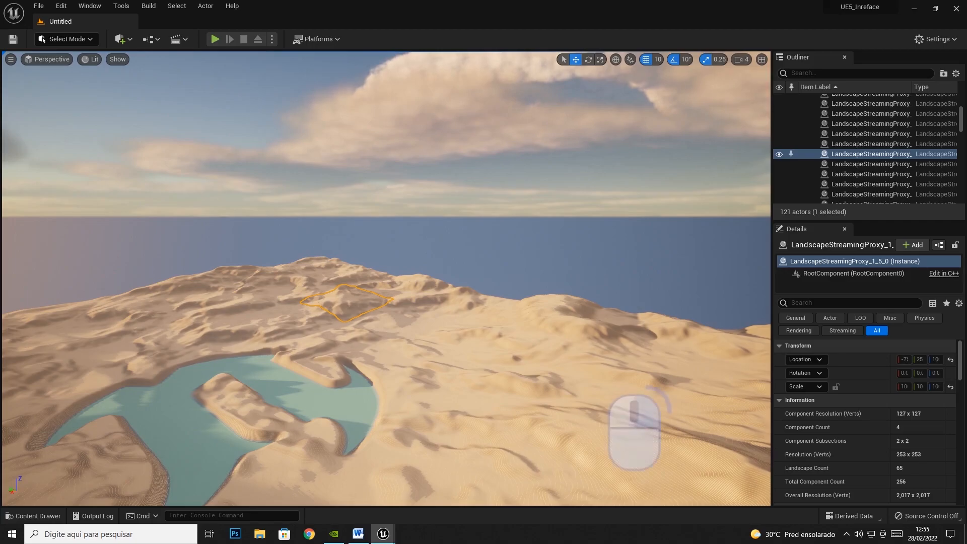
- Fly the viewport camera forward over the landscape, getting closer to the lake
key(w)
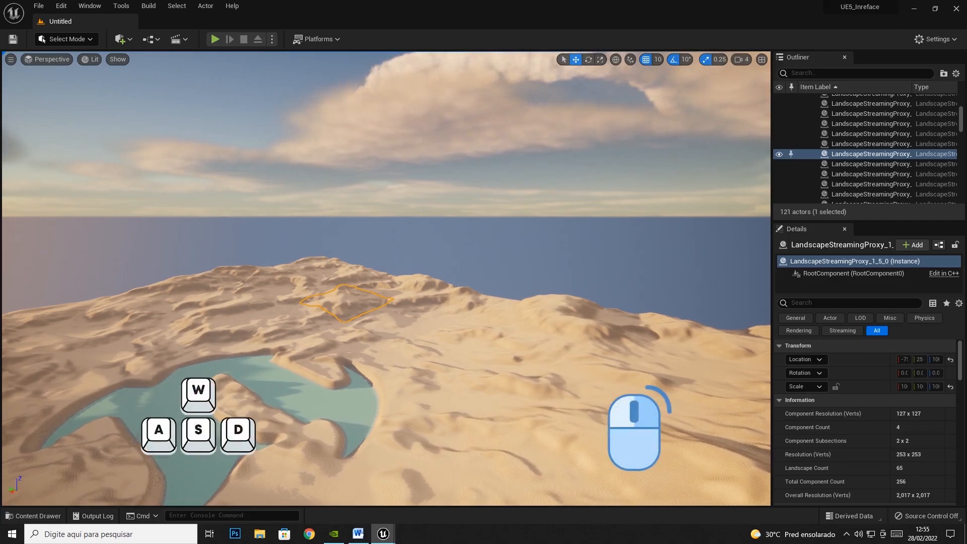
key(w)
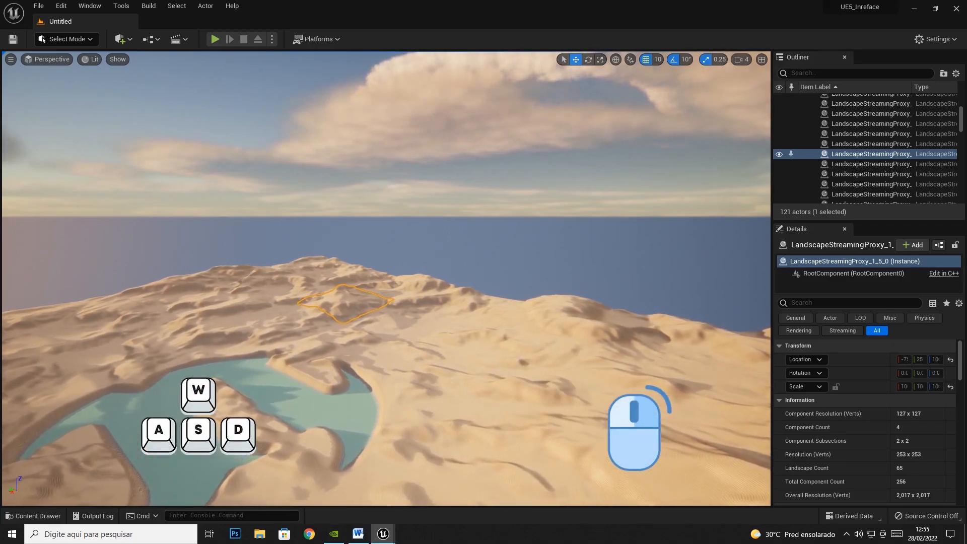
key(w)
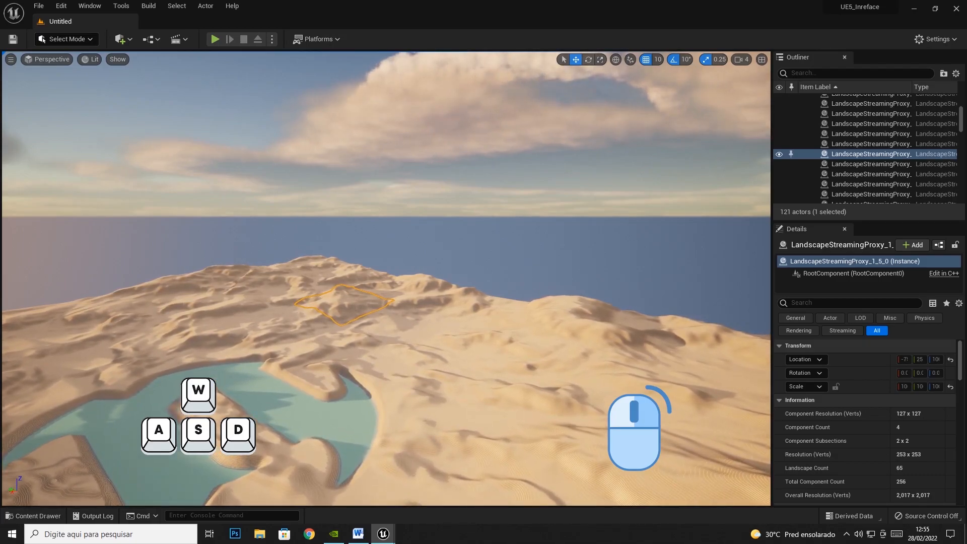
key(w)
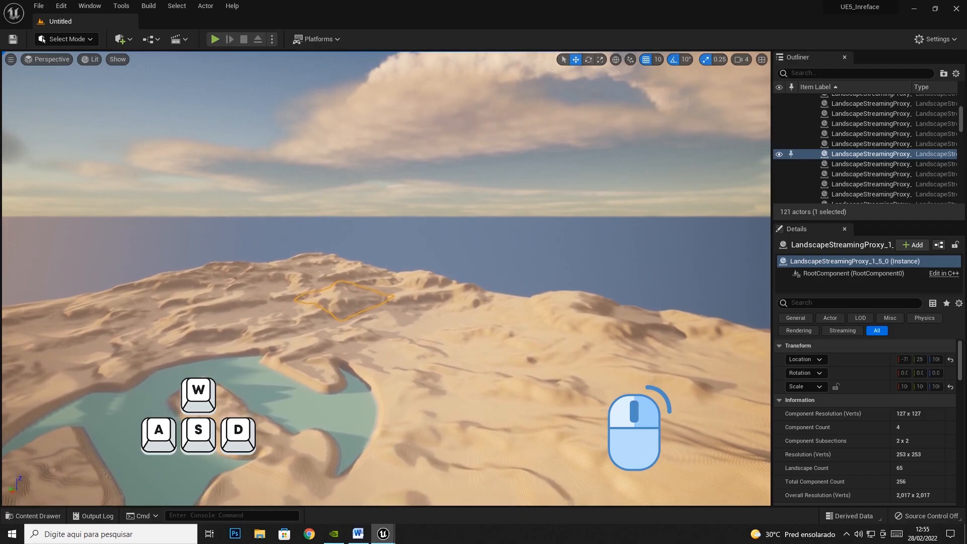
key(w)
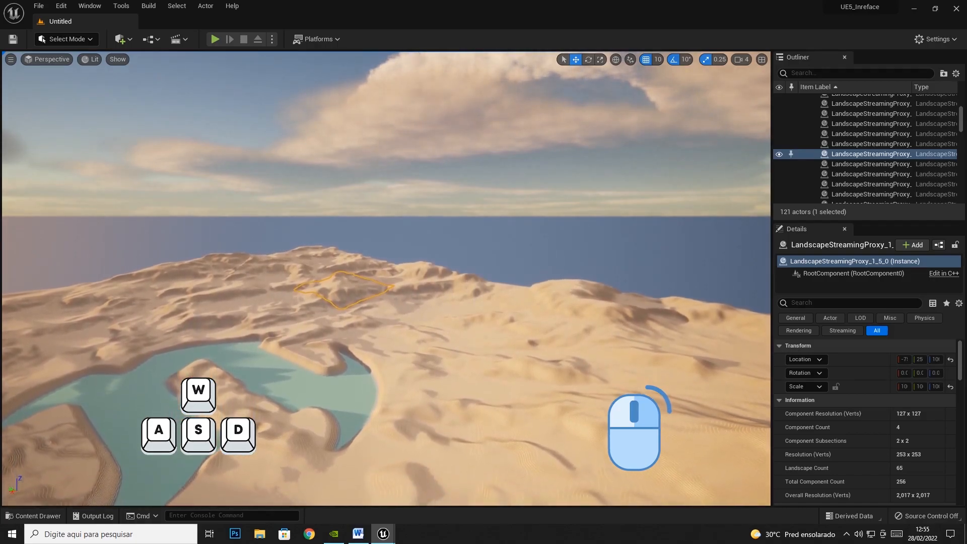
key(w)
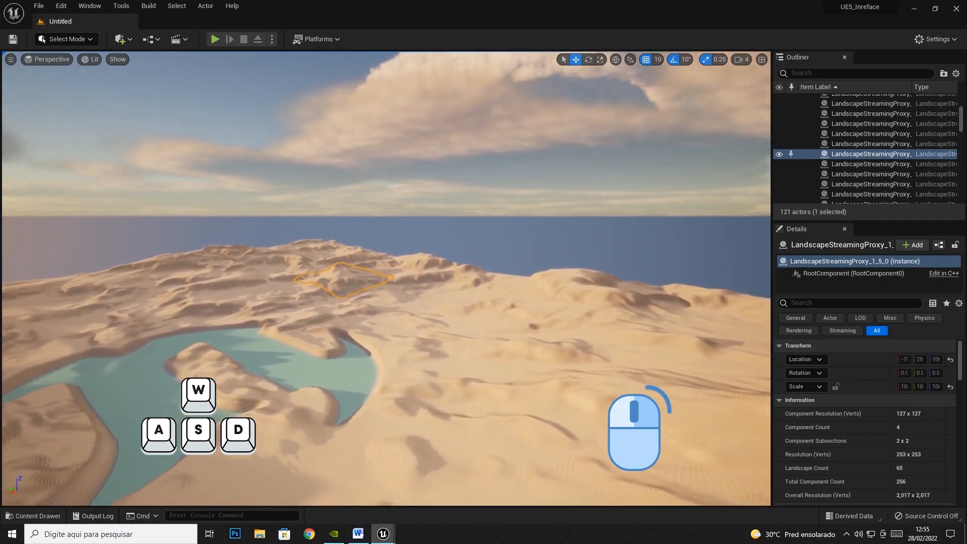
key(w)
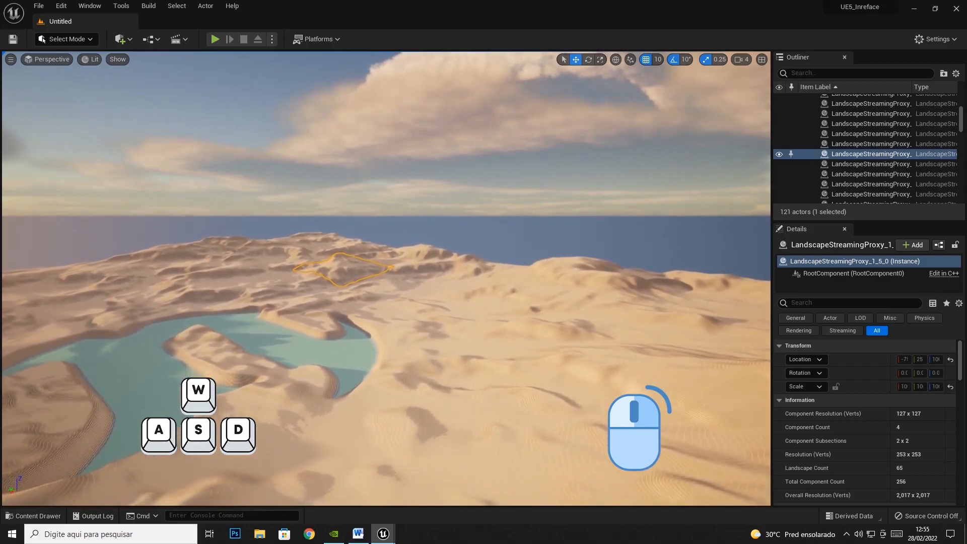
key(w)
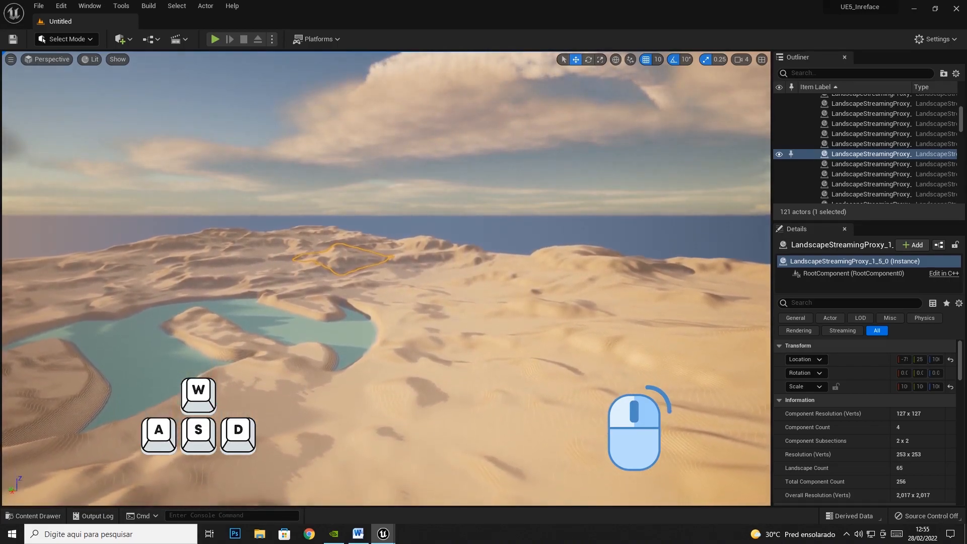
- Practise moving the viewport camera down, up, backward and sideways near the lake
key(q)
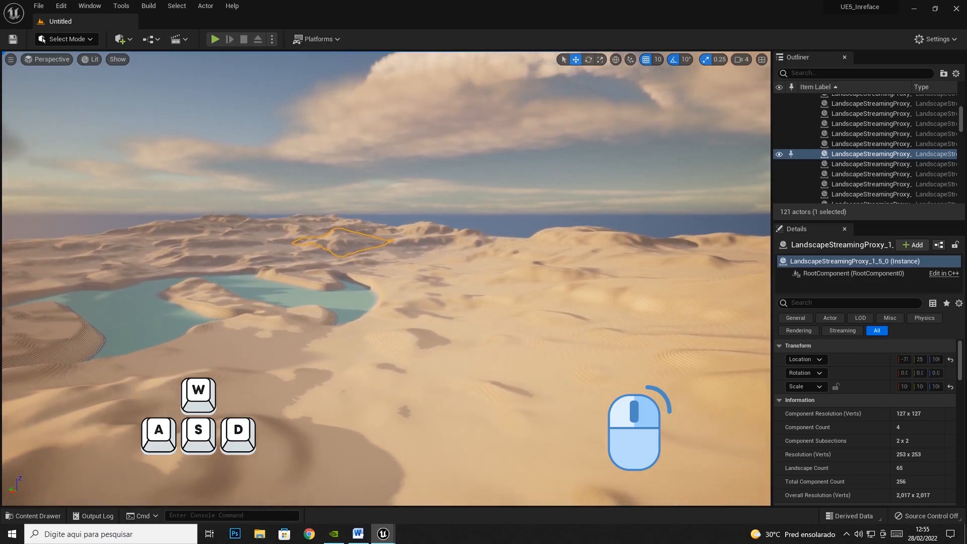
key(e)
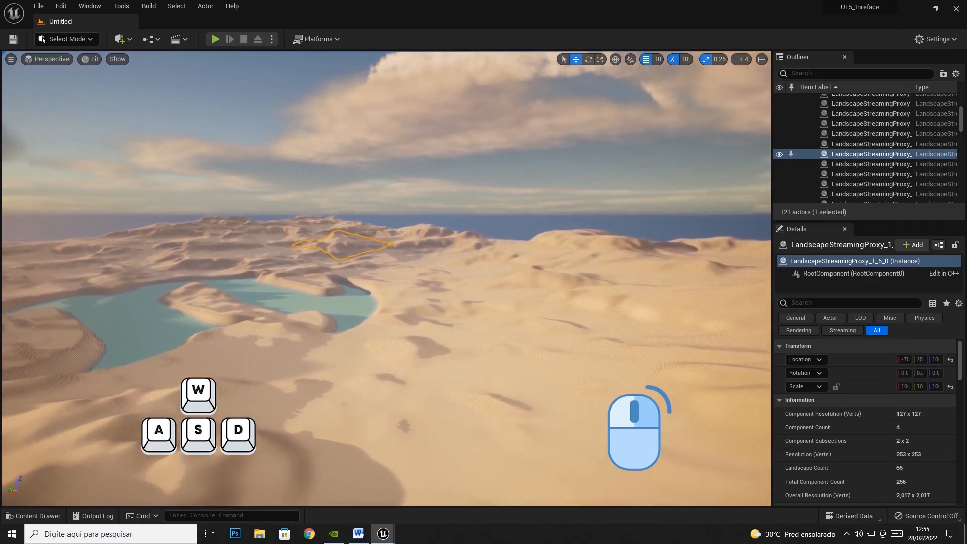
key(q)
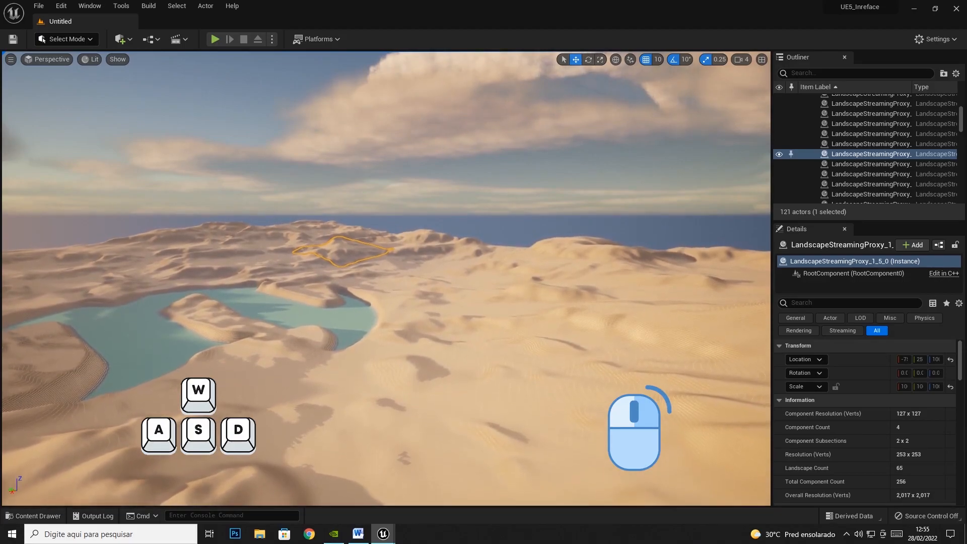
key(e)
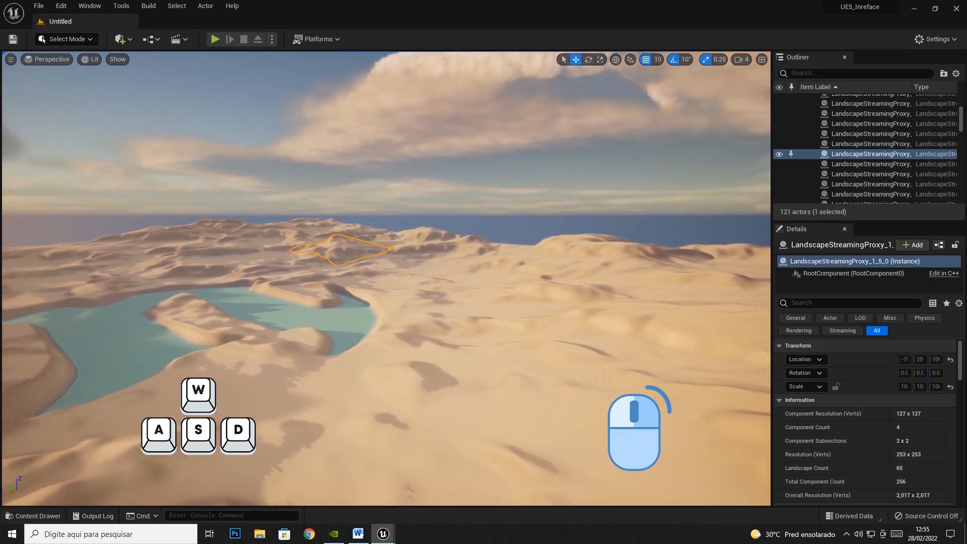
key(s)
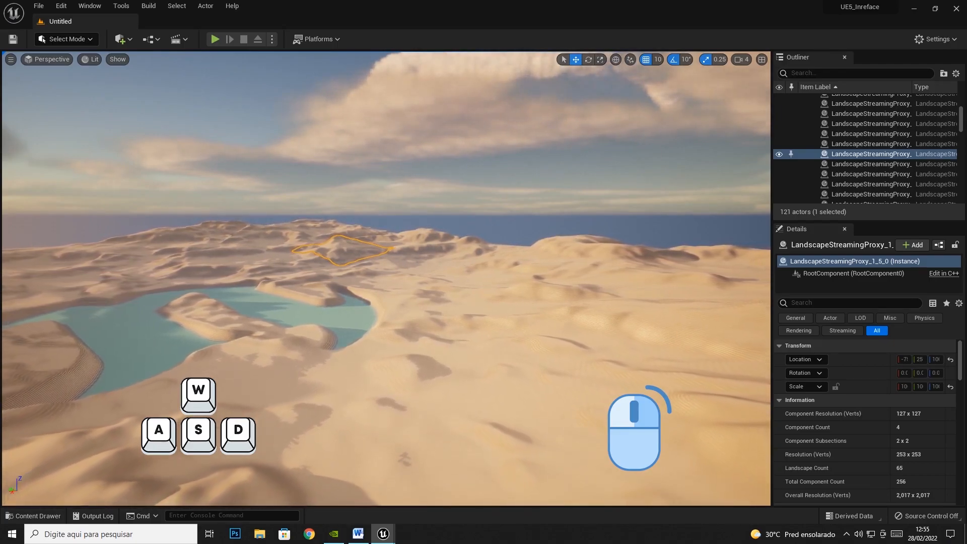
key(a)
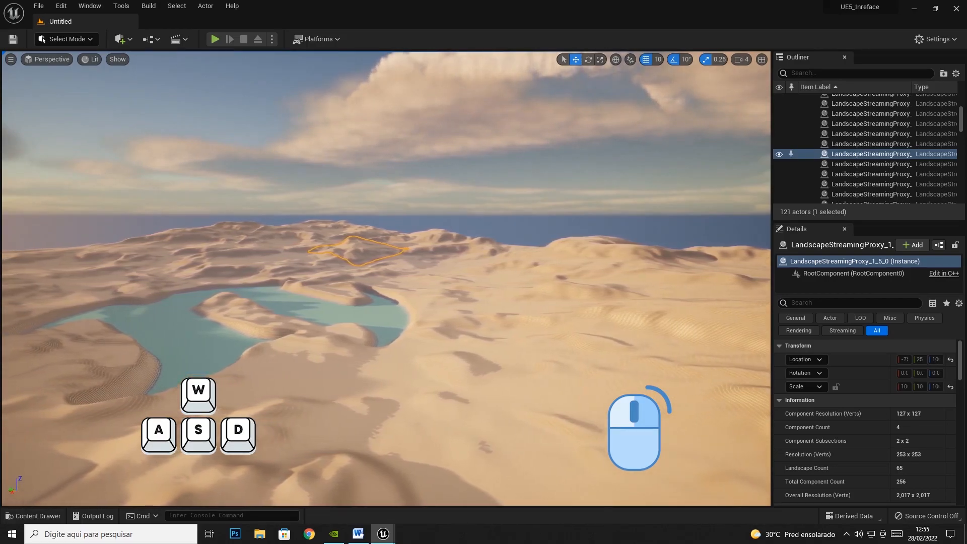
key(d)
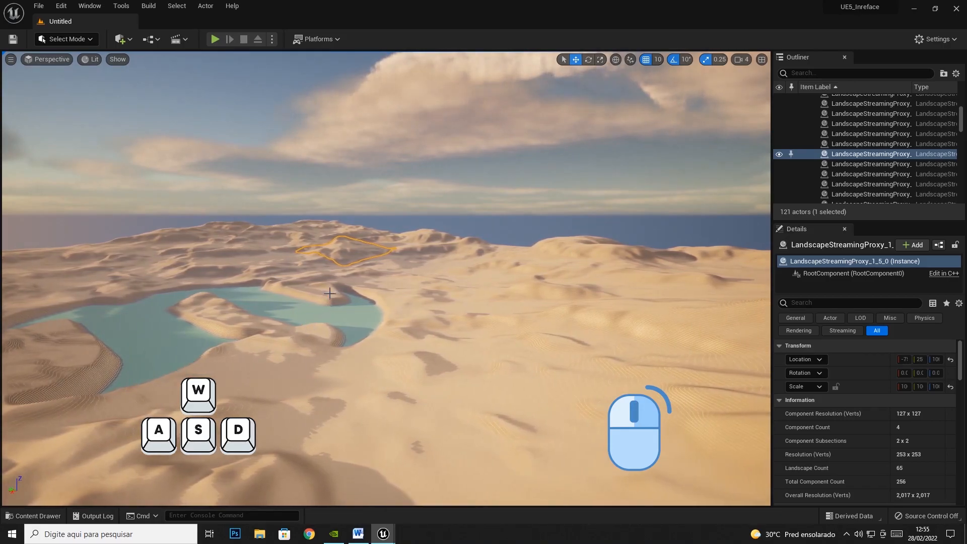
- Set the viewport camera speed to 6 and fly forward over the landscape to test it
click(746, 59)
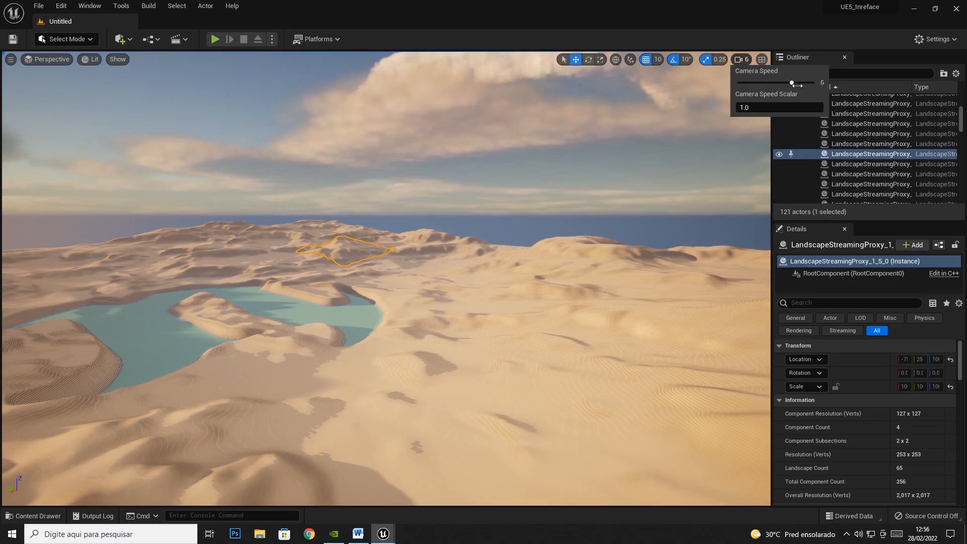
right_click(518, 183)
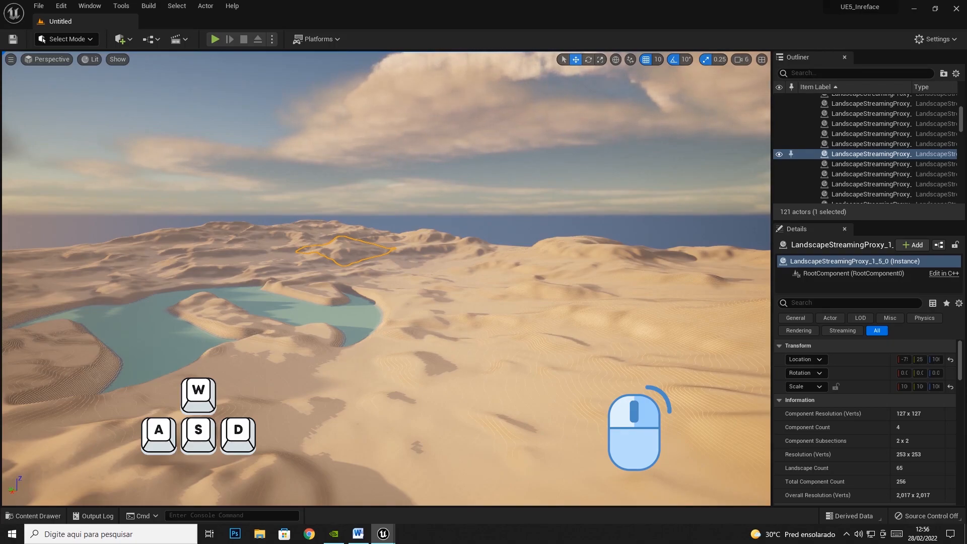
key(w)
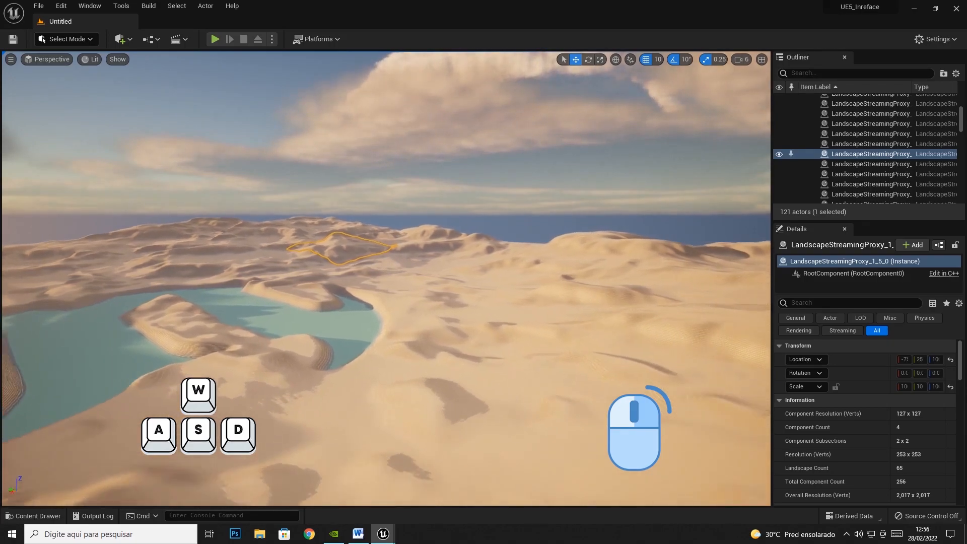
- Move the viewport camera backward and forward over the lakeside dunes at the current speed
key(s)
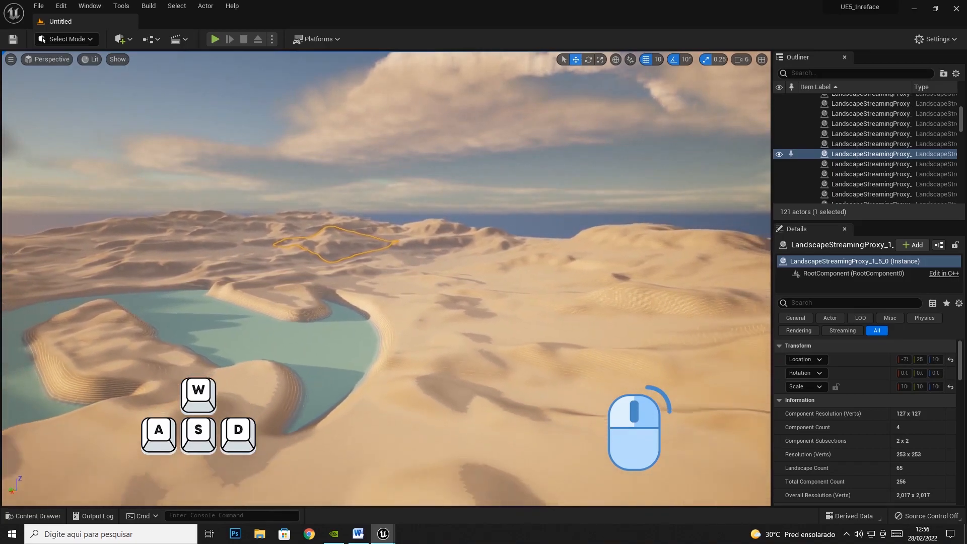
key(w)
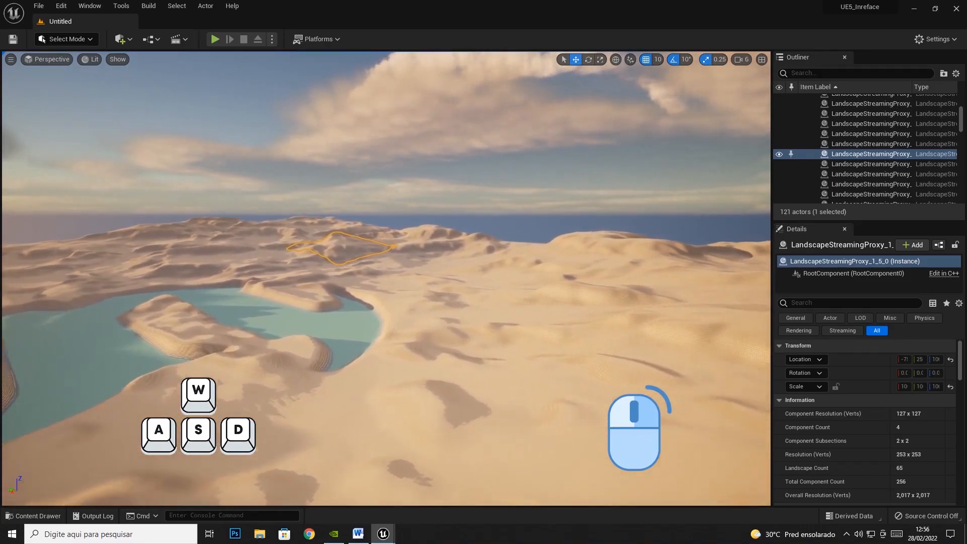
key(w)
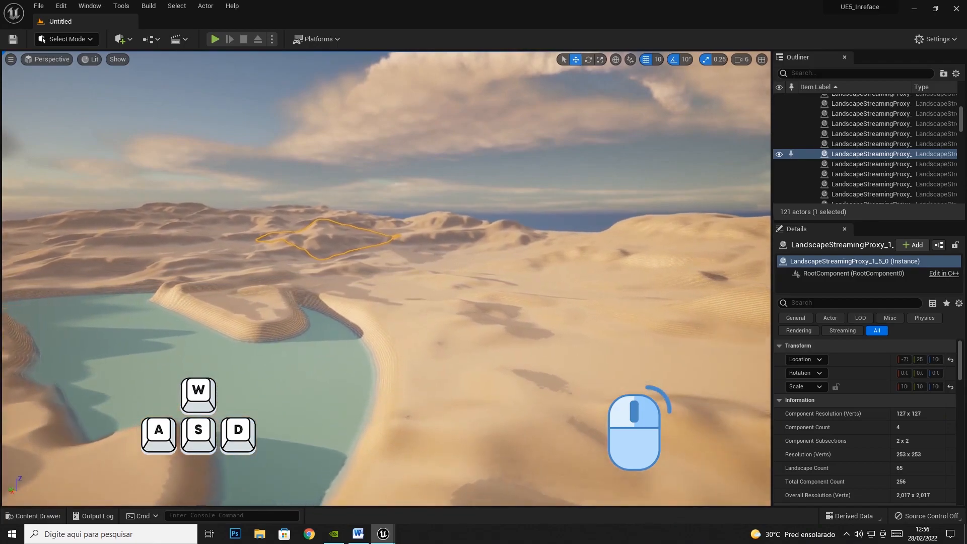
key(s)
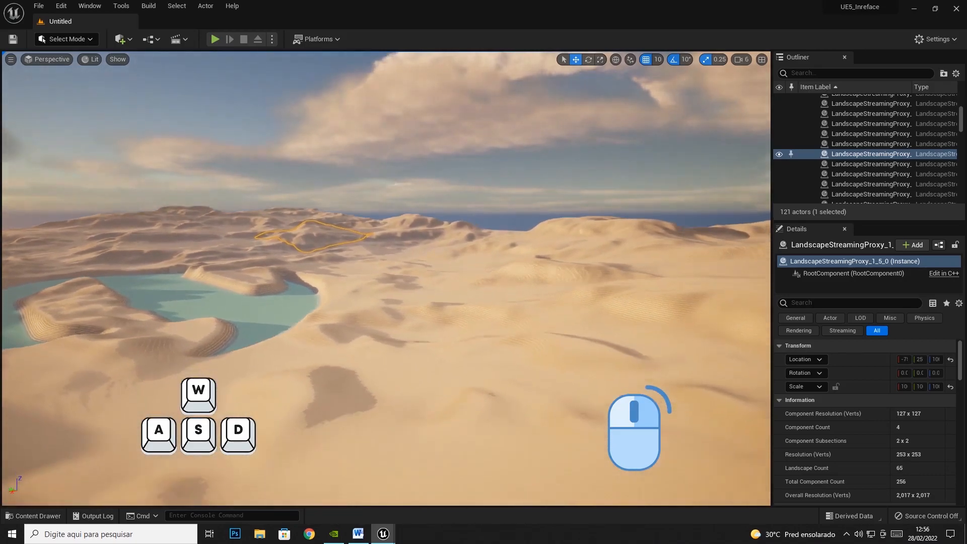
- Lower the viewport camera to the sand, raise it high above the dunes and lower it again
key(q)
key(e)
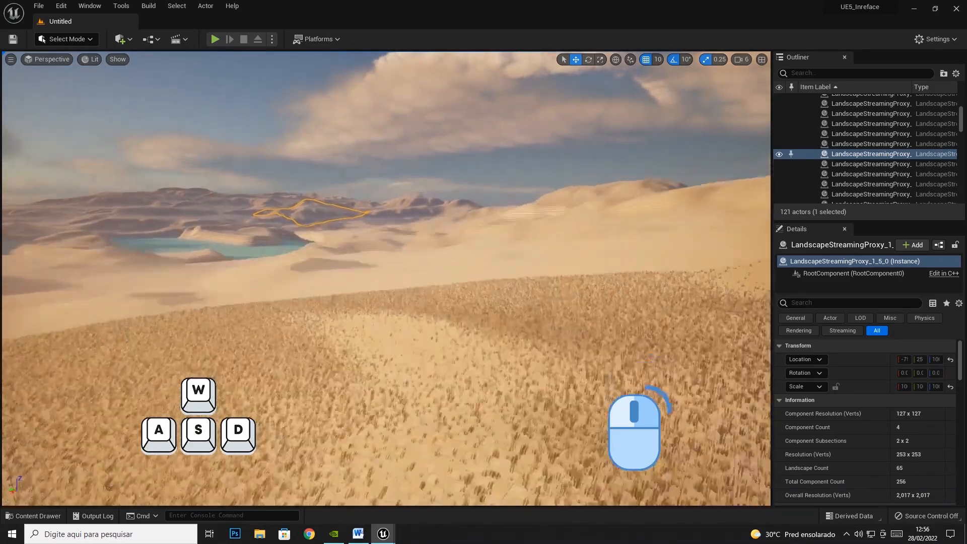
key(e)
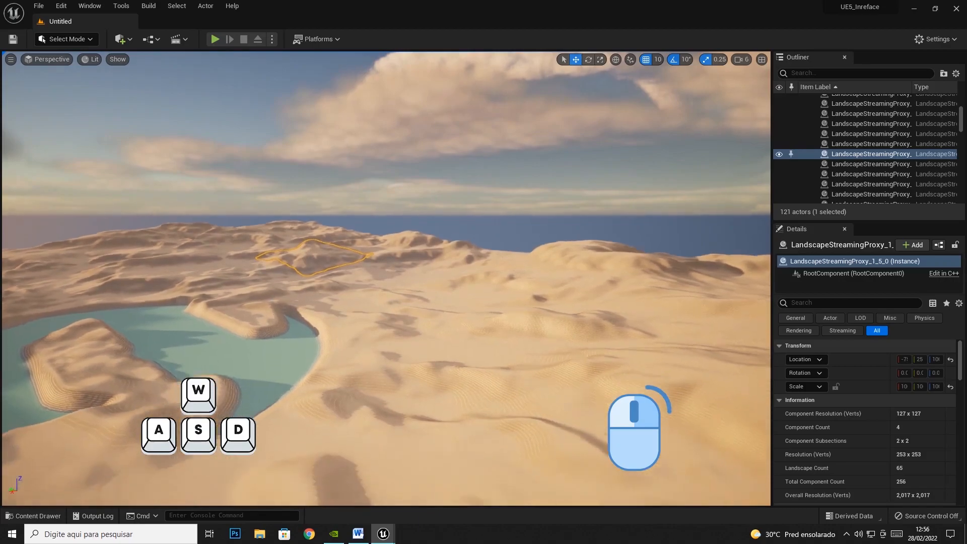
key(q)
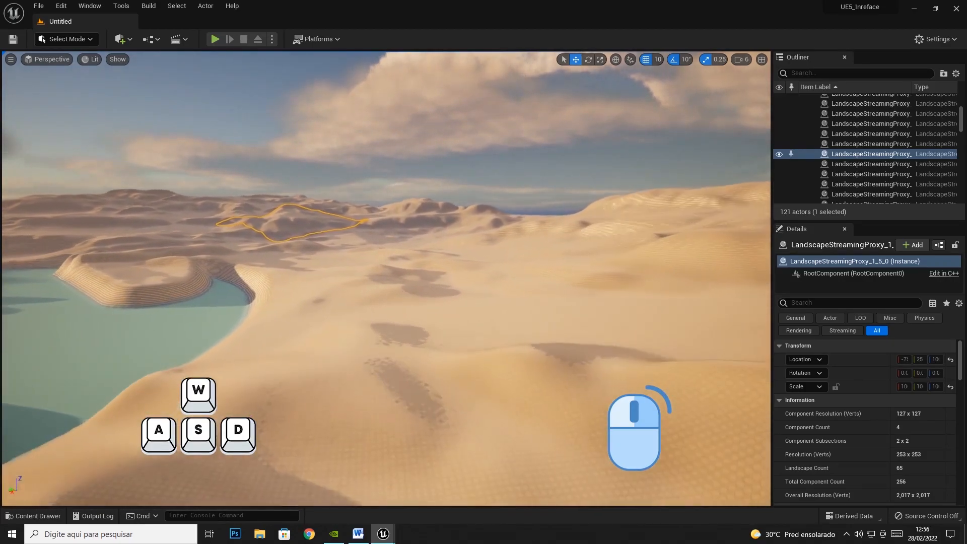
- Fly the viewport camera forward and turn it around to view the lake shore and the surrounding dunes from several directions
right_drag(386, 279, 381, 242)
key(w)
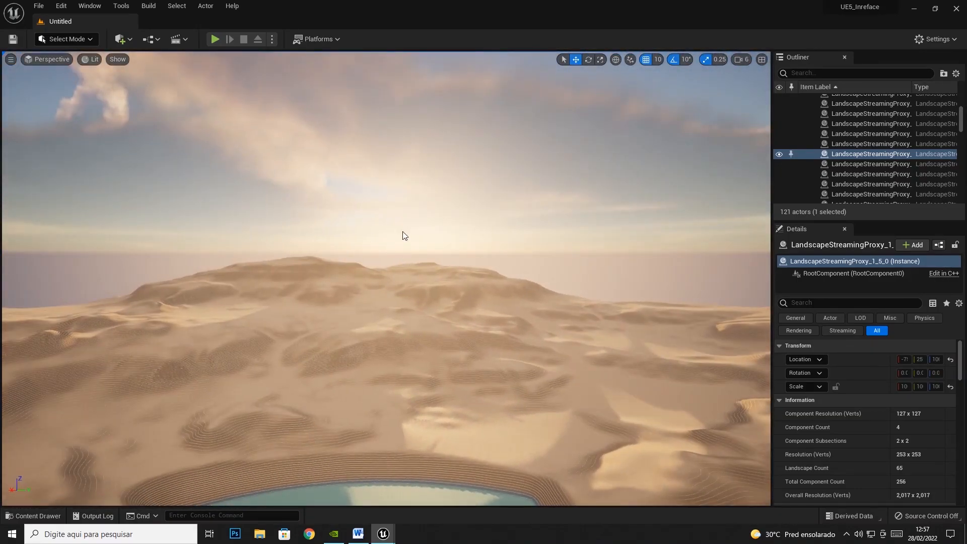
mouse_move(201, 140)
right_down()
mouse_move(201, 115)
mouse_move(200, 140)
right_up()
right_drag(302, 234, 530, 177)
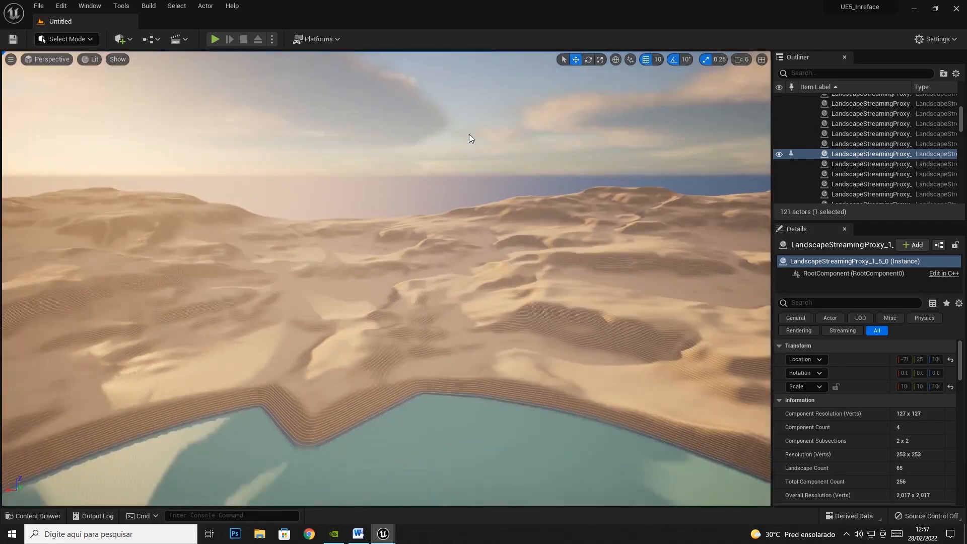
right_drag(328, 205, 328, 237)
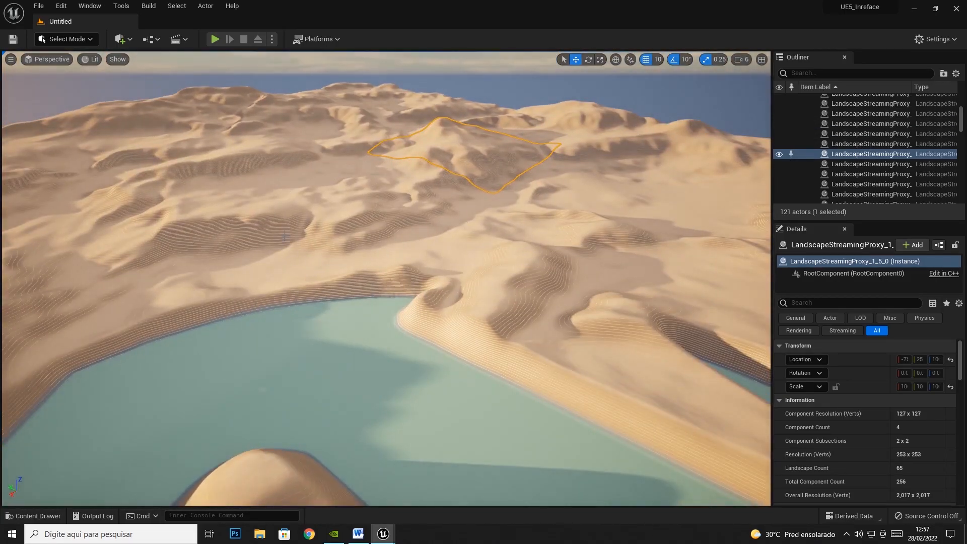
right_drag(526, 199, 426, 190)
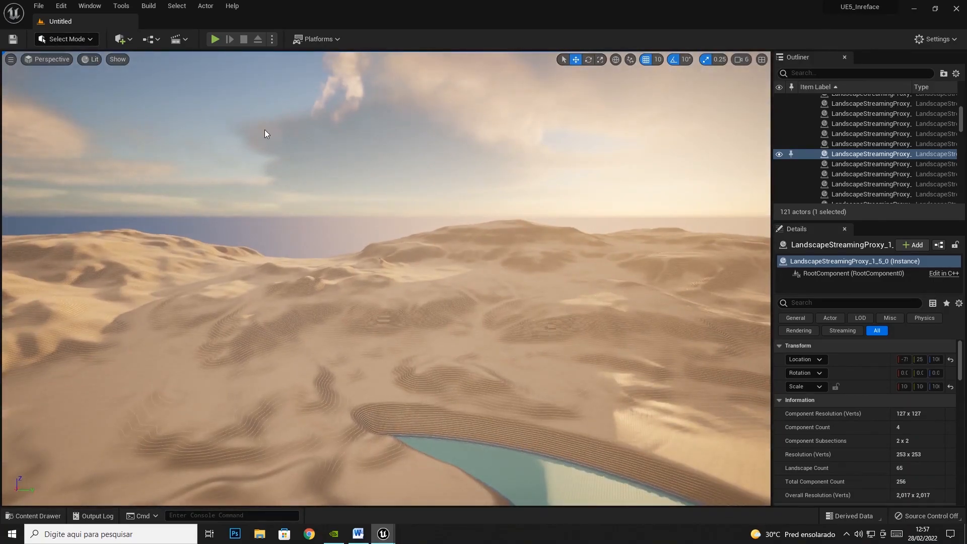
- Examine the editing modes and the options for adding content and placing actors, including the Content Browser and All Classes entries
click(77, 40)
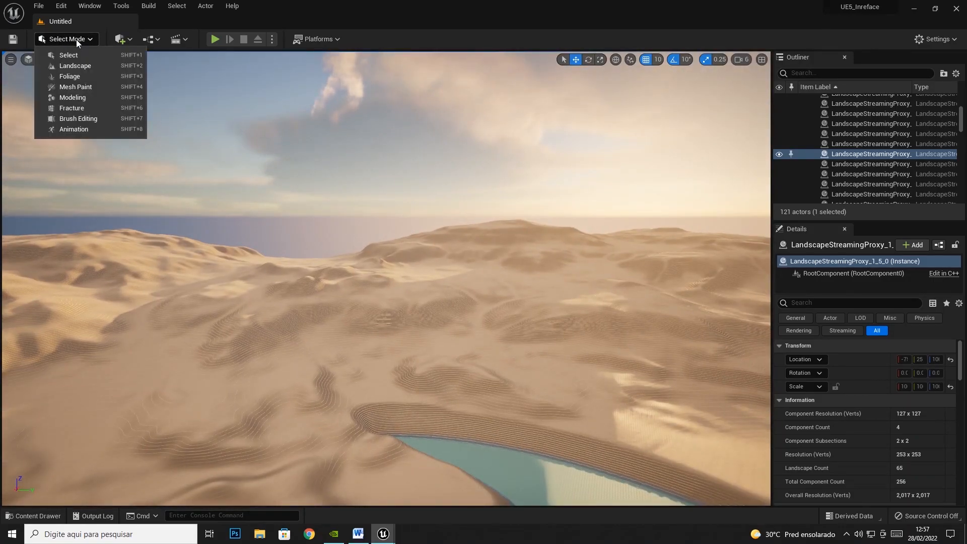
click(75, 55)
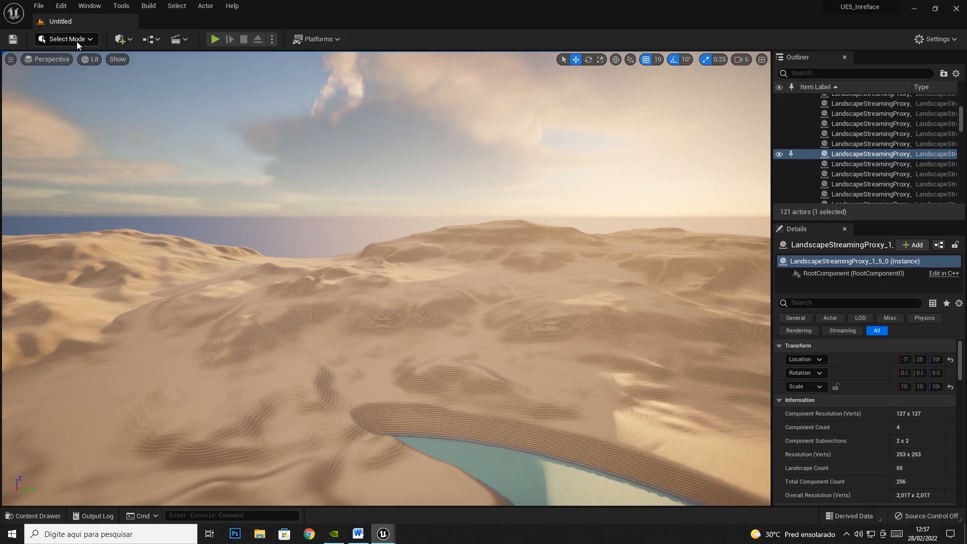
click(123, 44)
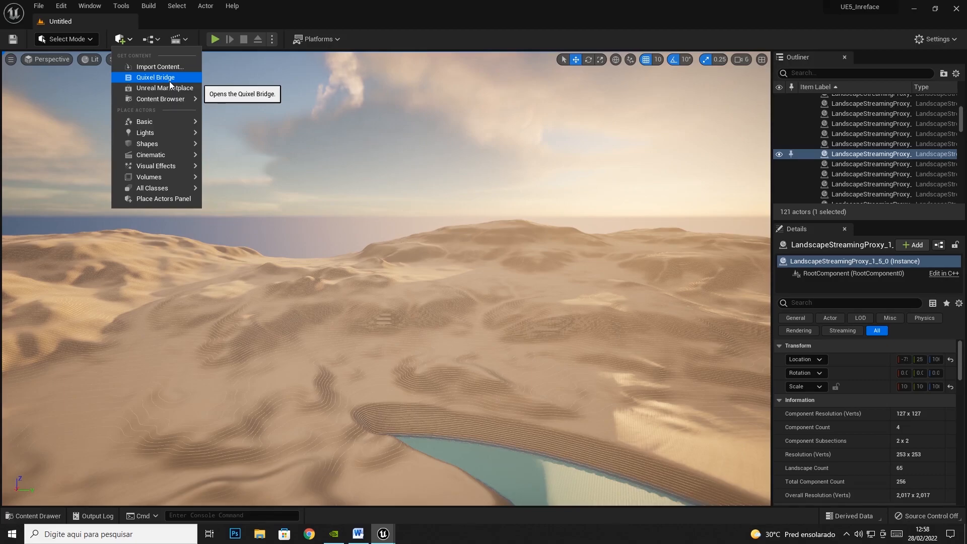
mouse_move(164, 100)
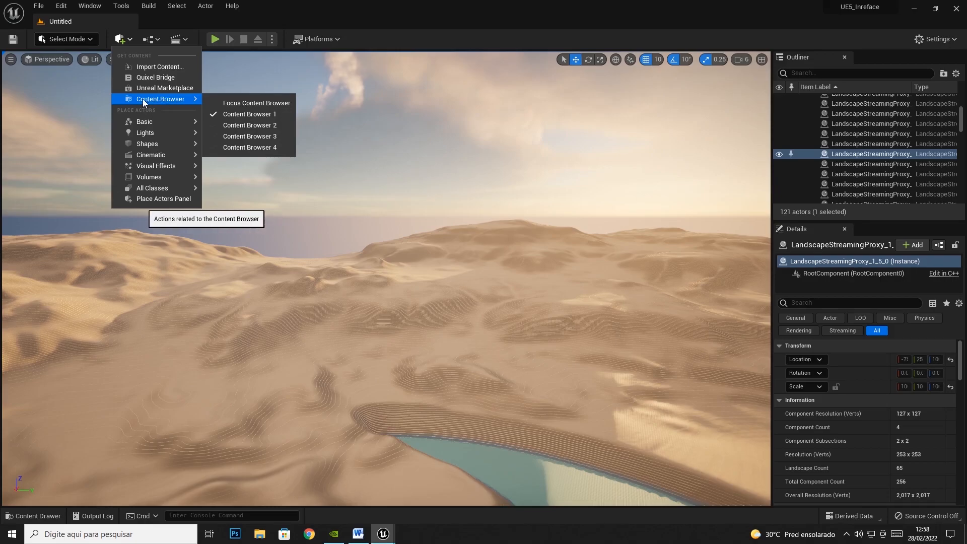
click(122, 40)
click(123, 40)
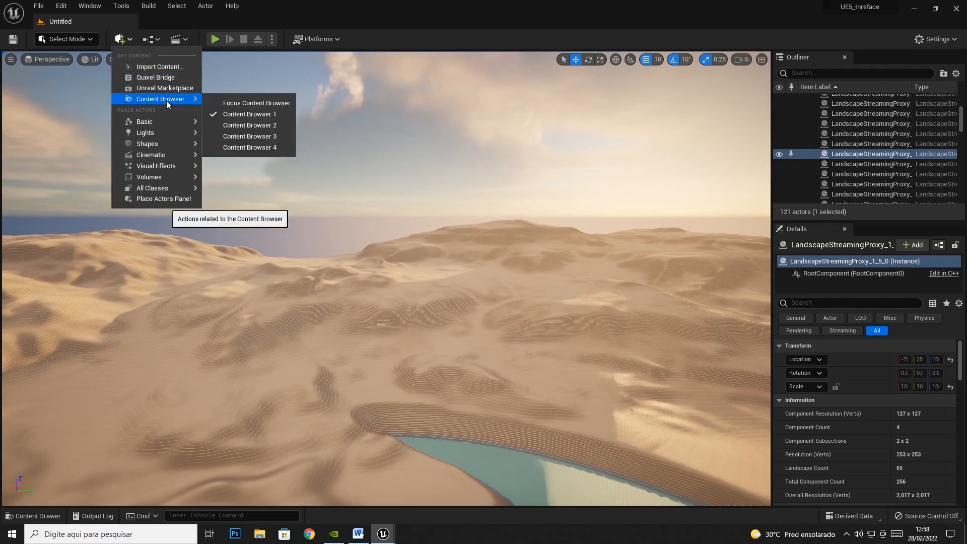
click(122, 40)
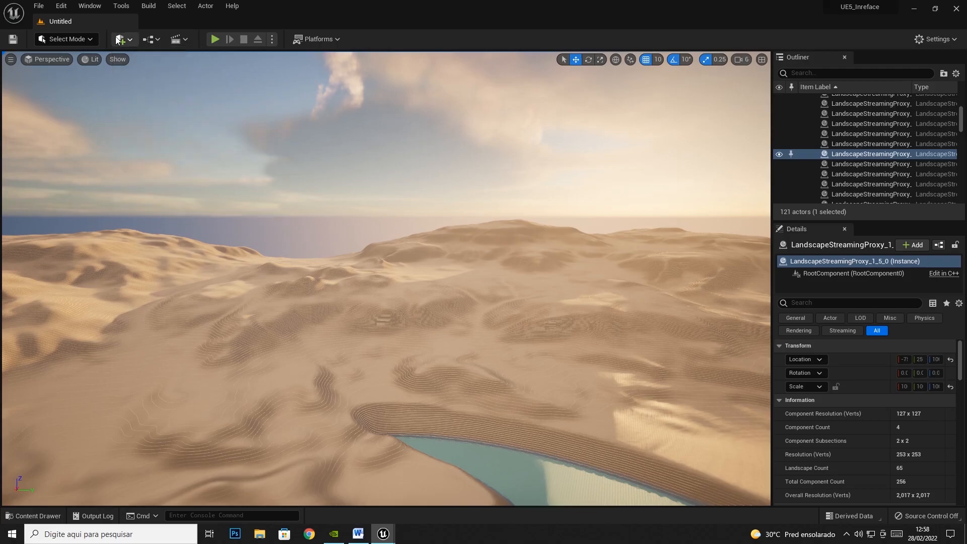
click(122, 40)
mouse_move(164, 125)
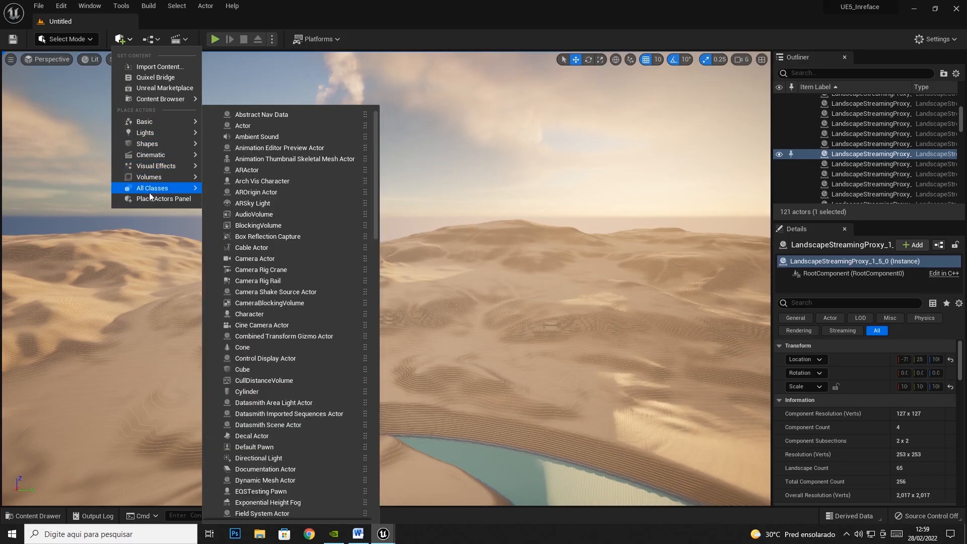
- Examine the Blueprint options and the options for adding level and master sequences
click(149, 42)
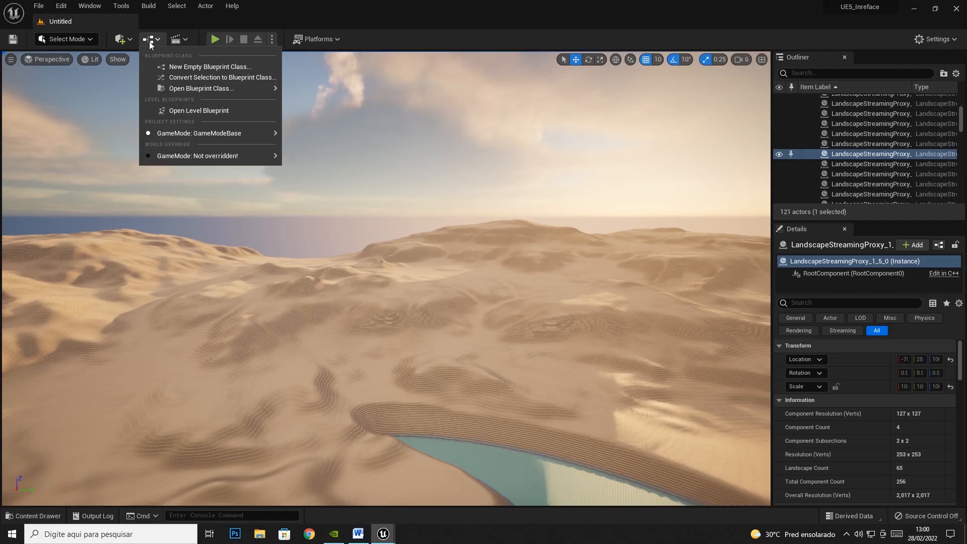
click(181, 41)
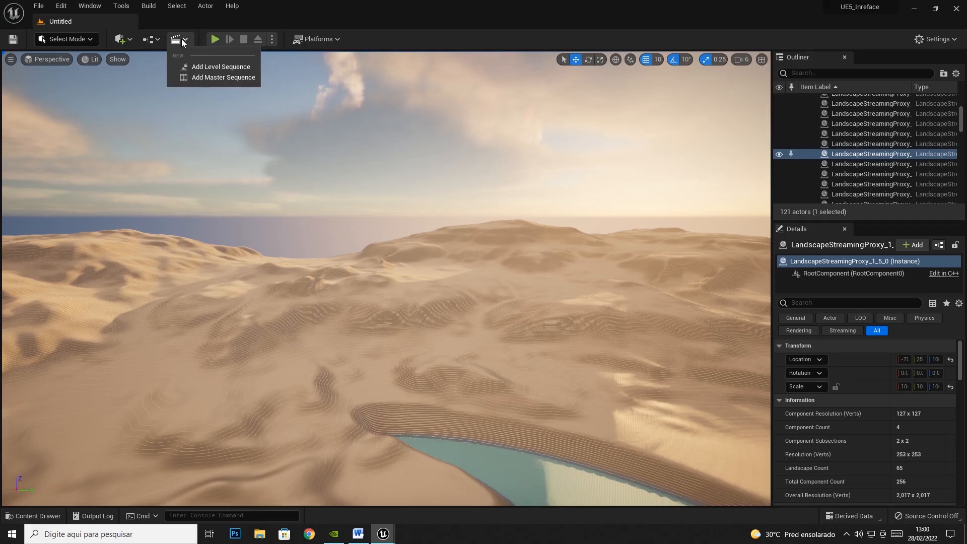
- Play the level in the viewport twice, stopping the simulation after each run, and clear the actor selection
click(214, 40)
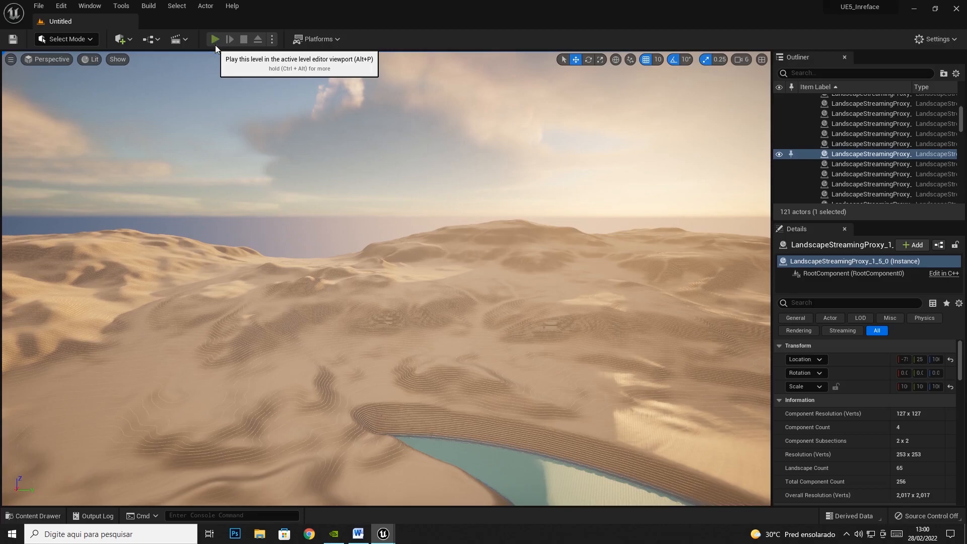
click(215, 39)
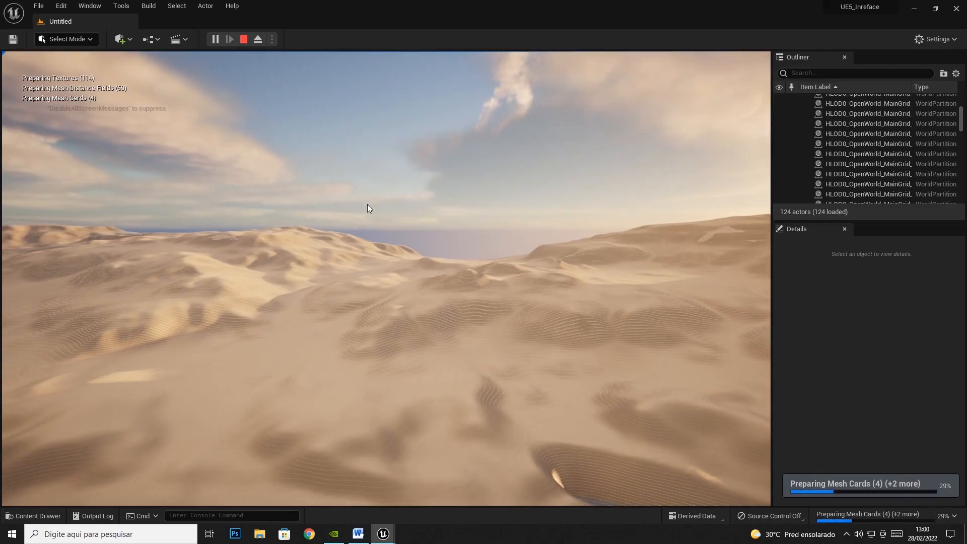
click(243, 40)
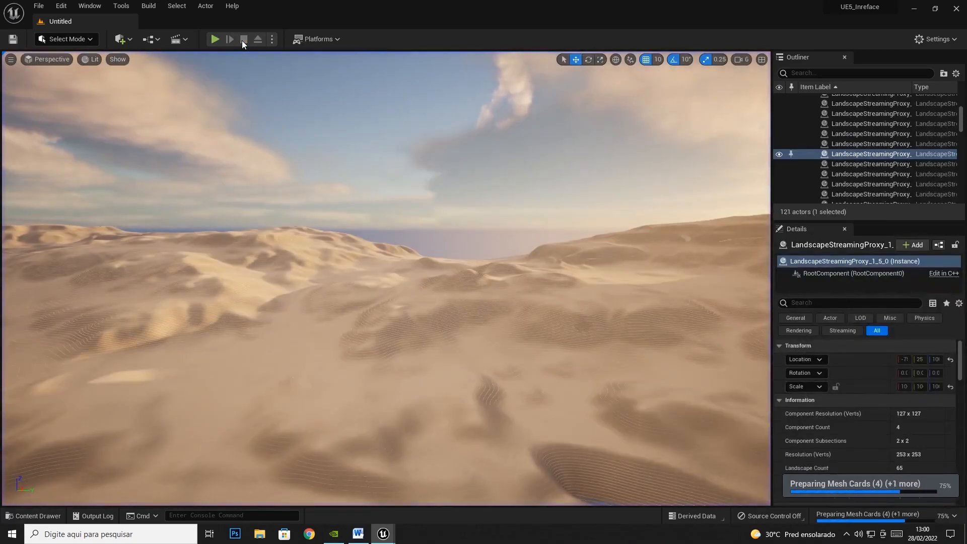
click(213, 45)
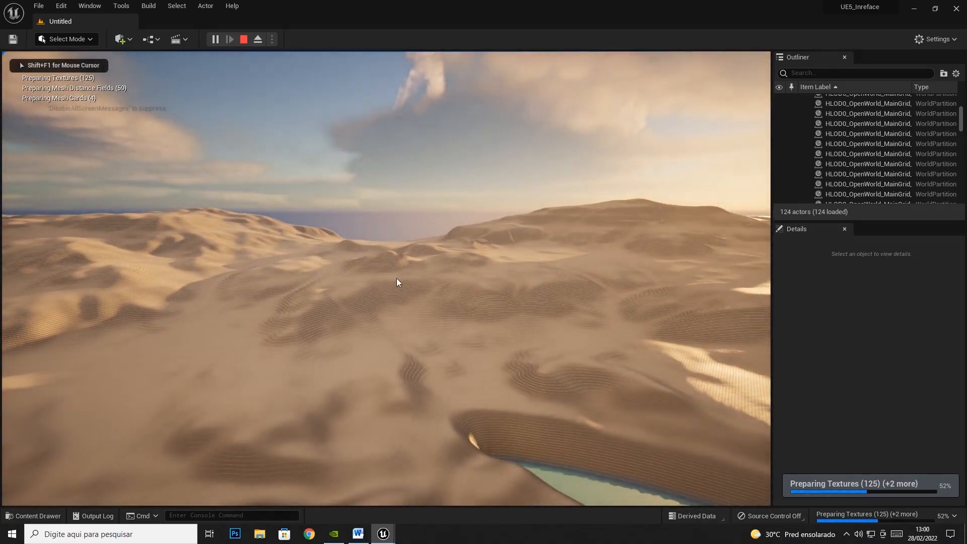
click(243, 40)
right_click(244, 53)
click(515, 99)
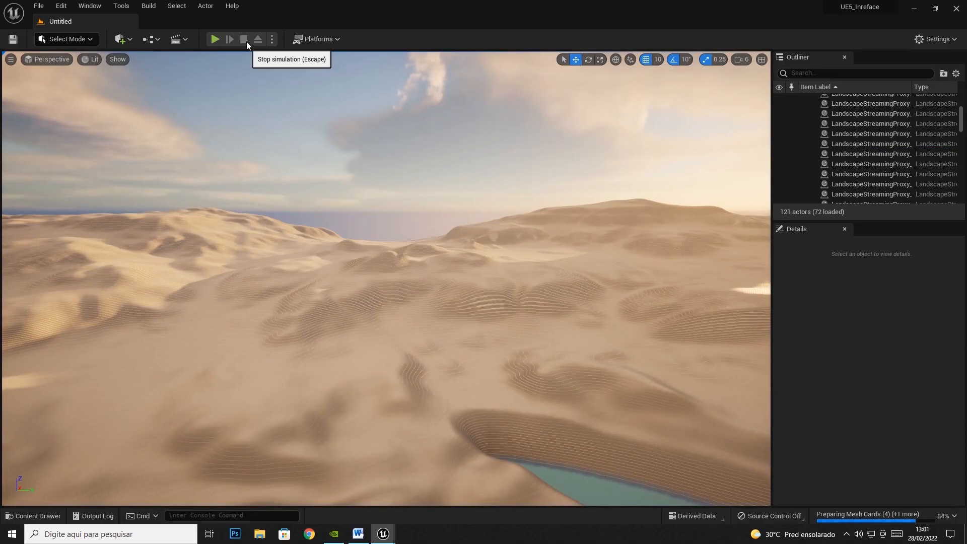
- Examine the Platforms options for launching, device management and packaging
click(331, 37)
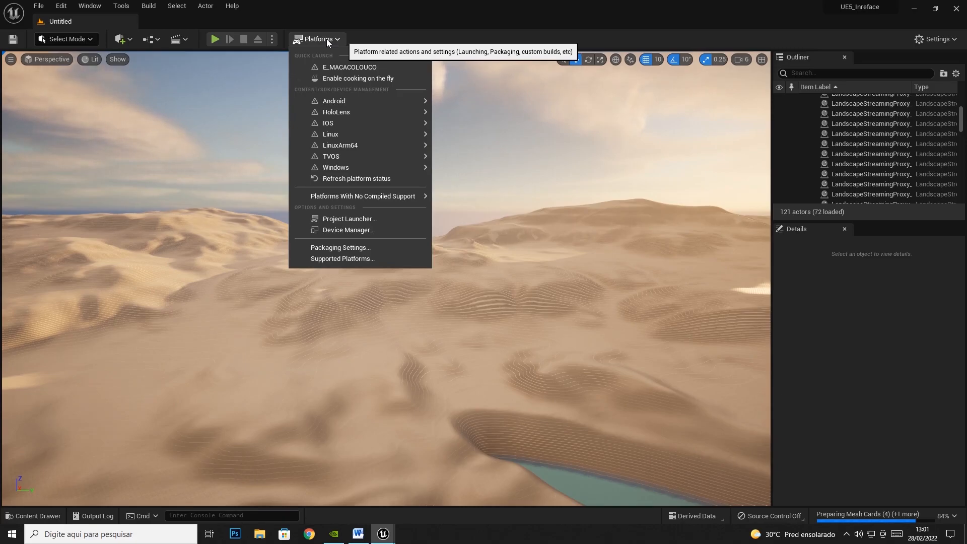
click(326, 38)
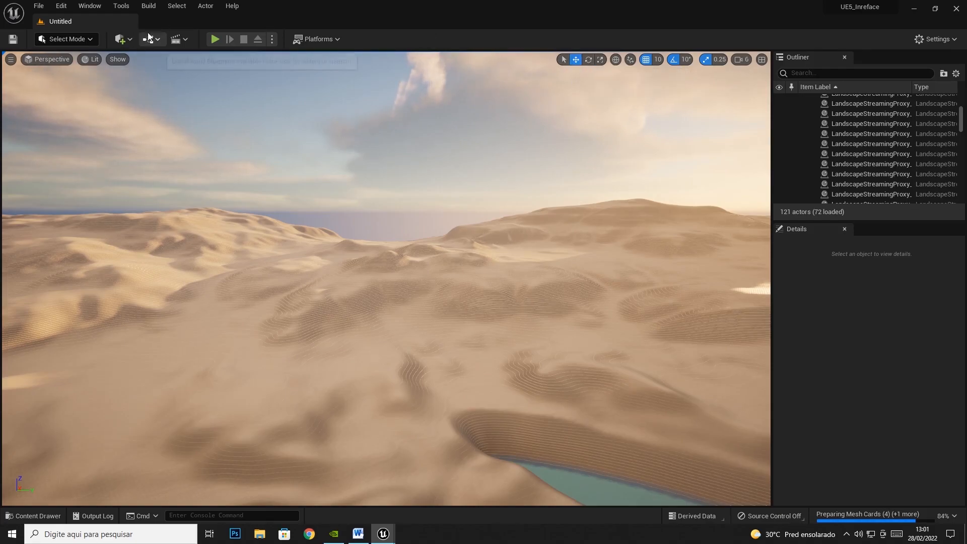
- Place a Cube shape near the horizon in the gap between the dunes, and delete it
click(126, 39)
click(128, 41)
click(128, 41)
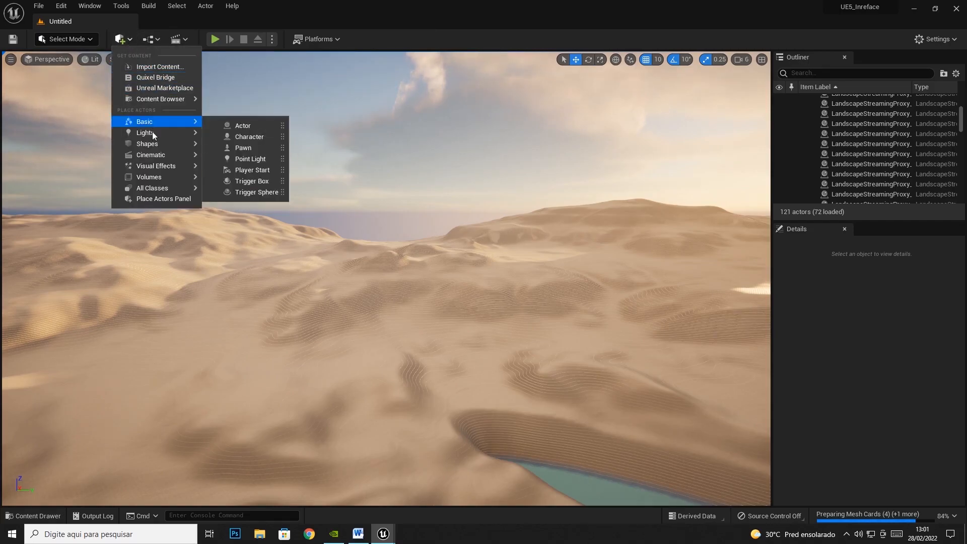
mouse_move(153, 148)
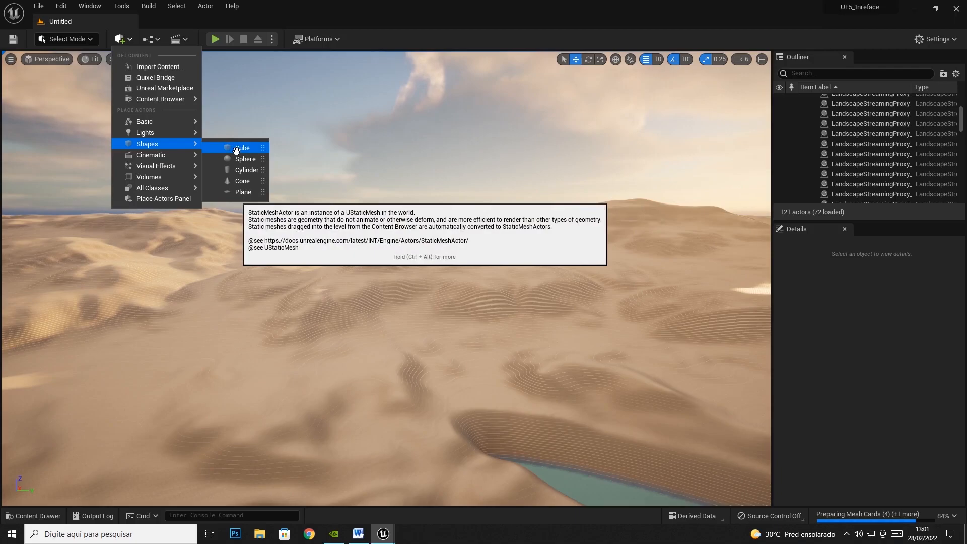
drag(236, 150, 410, 241)
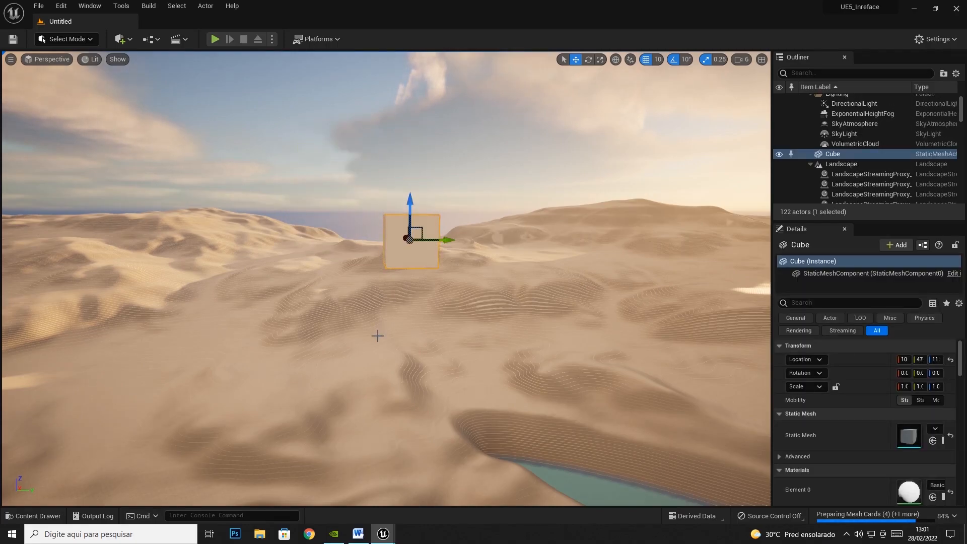
key(Delete)
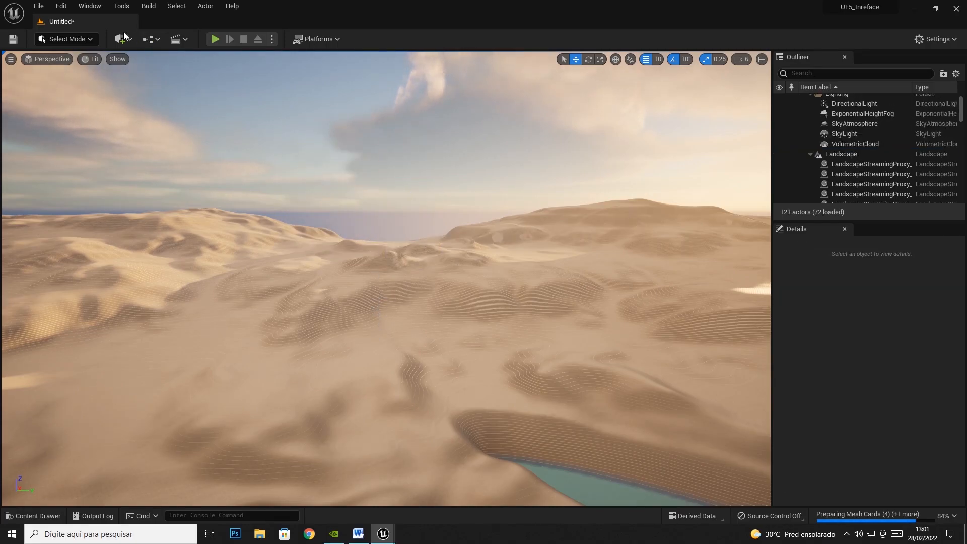
- Place another Cube shape over the sunlit dunes away from the lake, and delete it
click(123, 39)
mouse_move(157, 146)
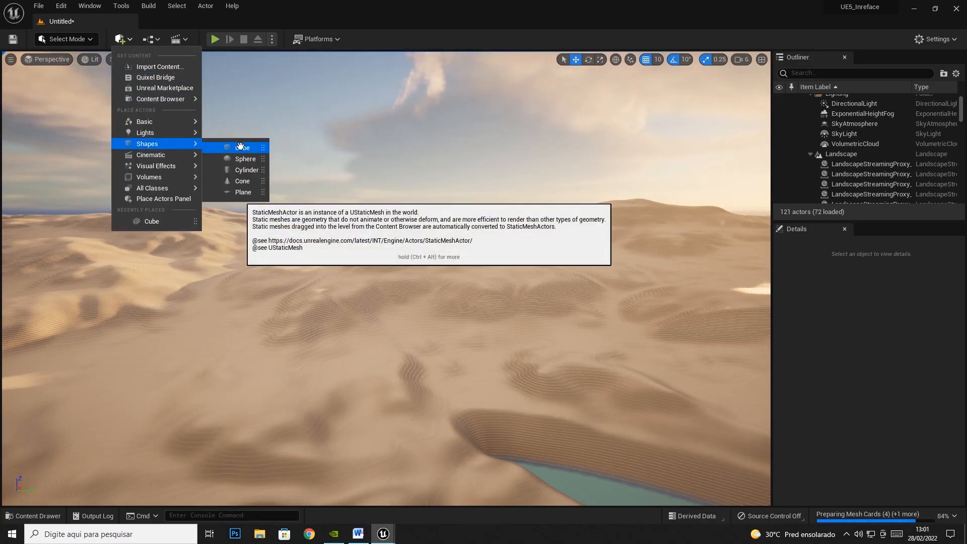
drag(241, 146, 231, 248)
key(Delete)
- Add a Cube shape at the default spot in front of the camera, delete it, and turn the view toward the lake
click(121, 39)
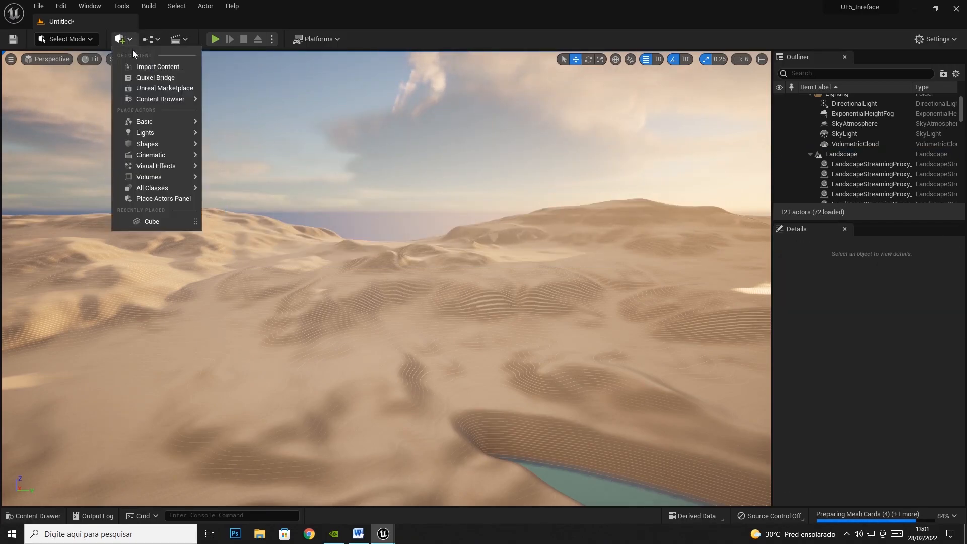
mouse_move(156, 144)
click(248, 148)
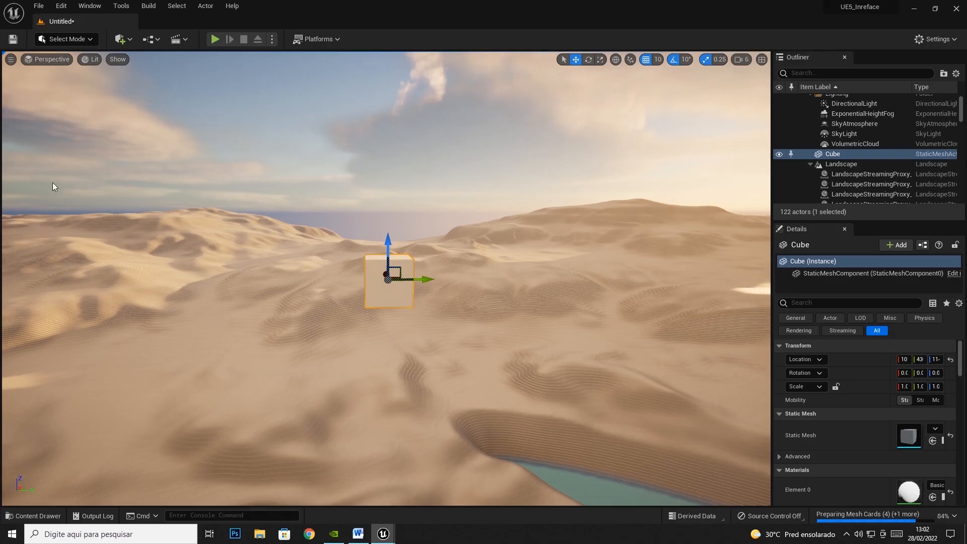
key(Delete)
right_drag(409, 196, 347, 225)
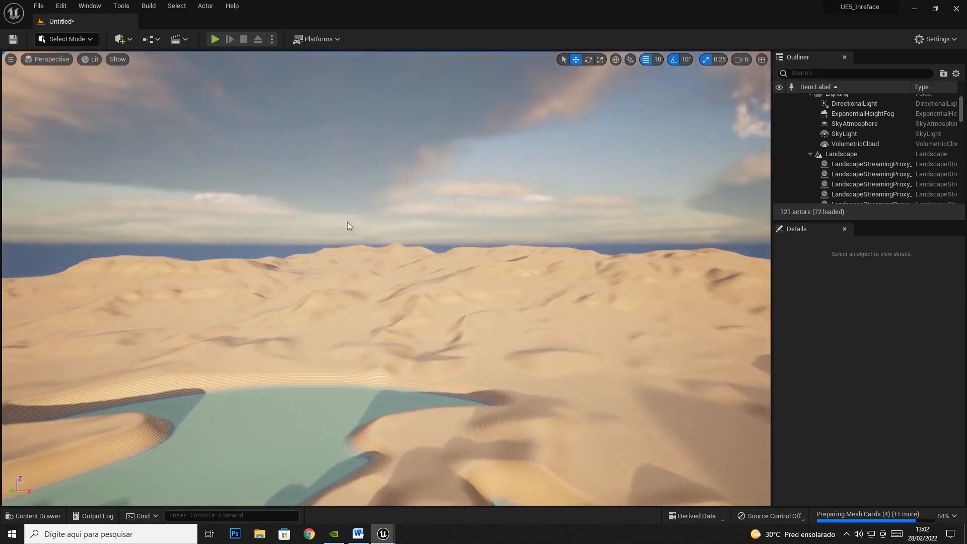
- Add a Cube shape in front of the camera beyond the lake's near shore, and delete it
click(124, 40)
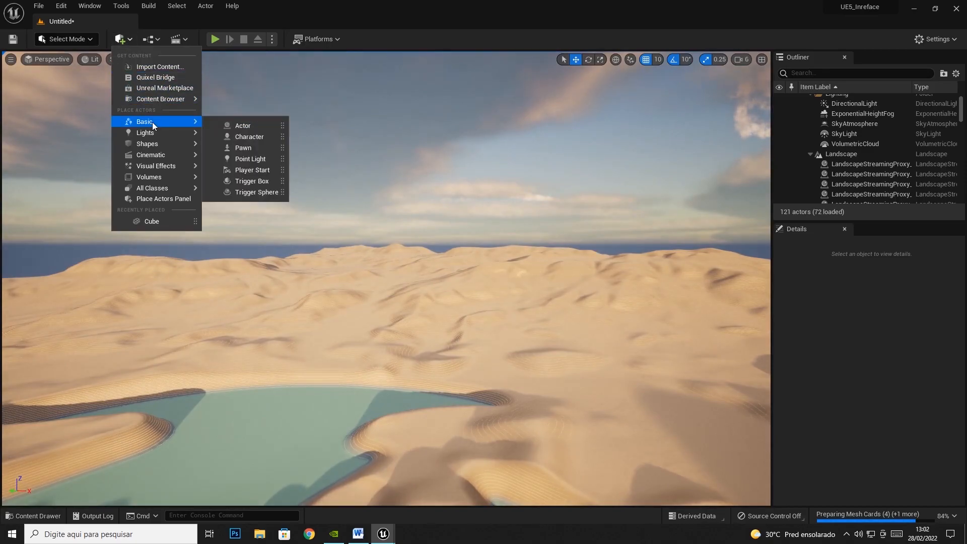
mouse_move(150, 145)
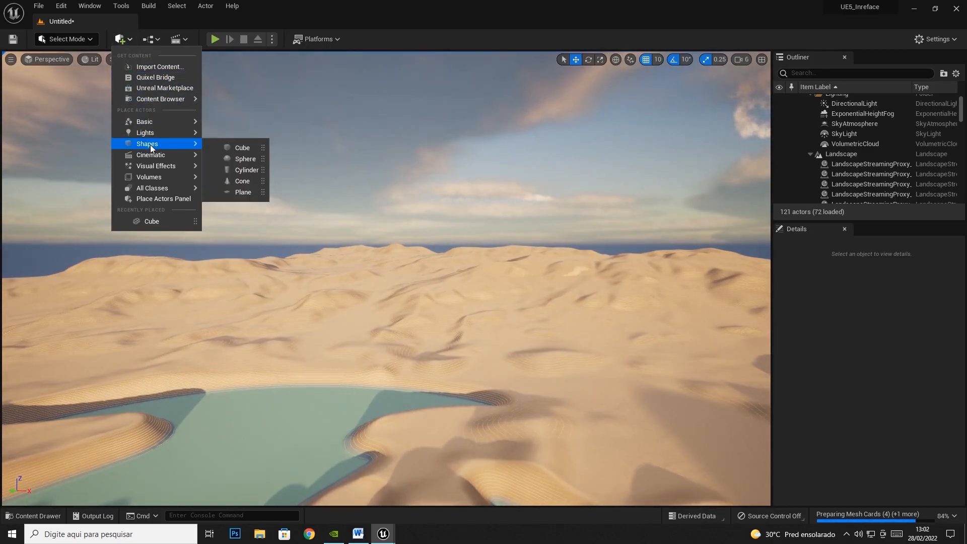
click(243, 148)
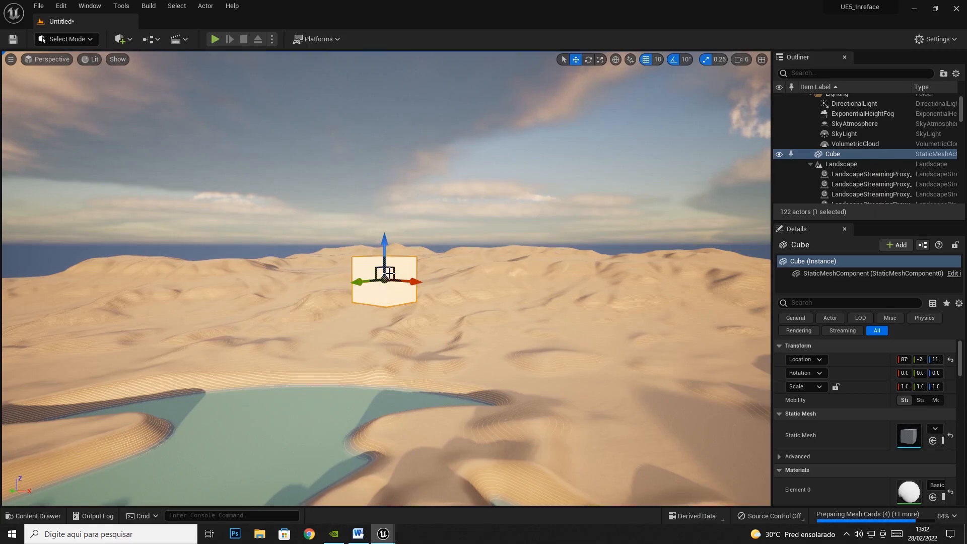
key(Delete)
- Add a Sphere shape over the lake water and delete it
right_drag(385, 246, 297, 302)
key(w)
click(121, 39)
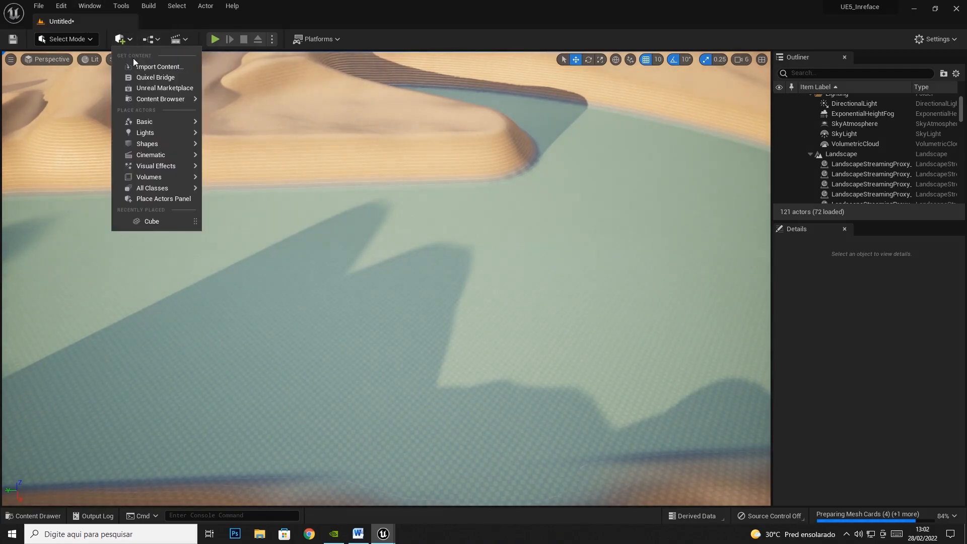
mouse_move(151, 143)
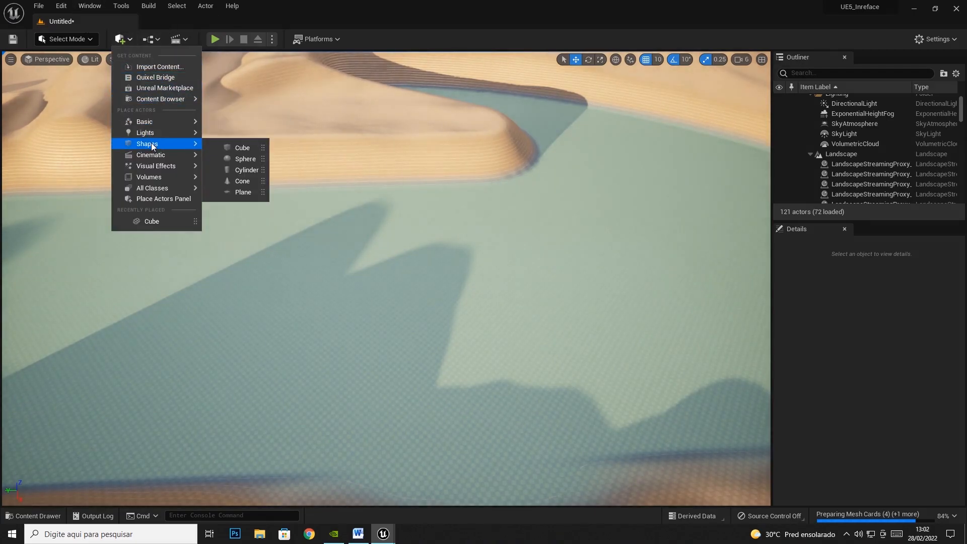
click(243, 161)
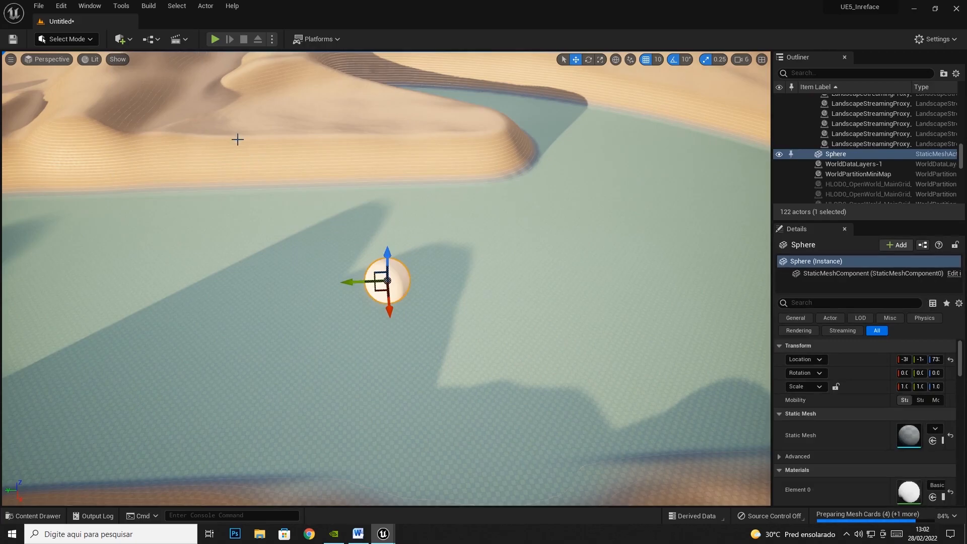
key(Delete)
- Place a Sphere shape on the sand ridge beside the lake and frame it in the viewport
right_drag(254, 151, 322, 151)
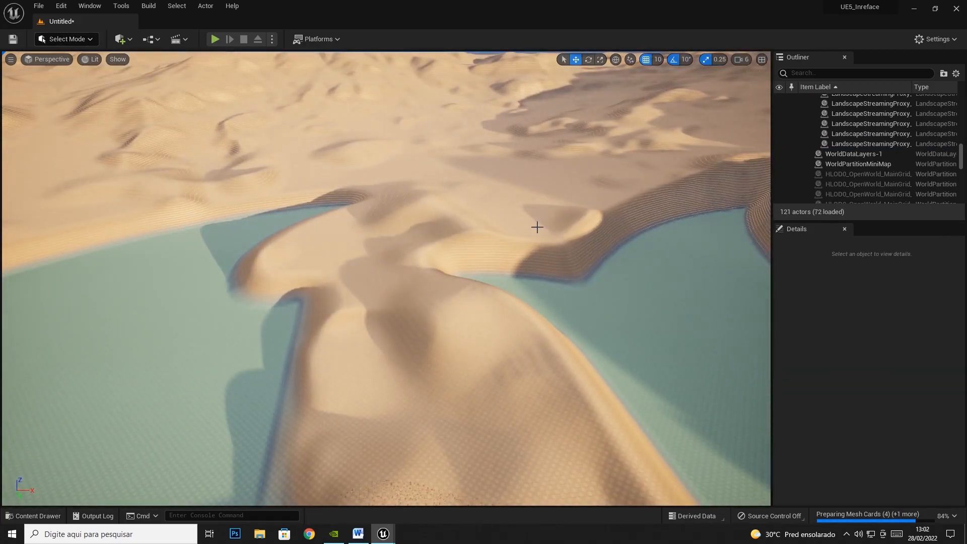
click(121, 40)
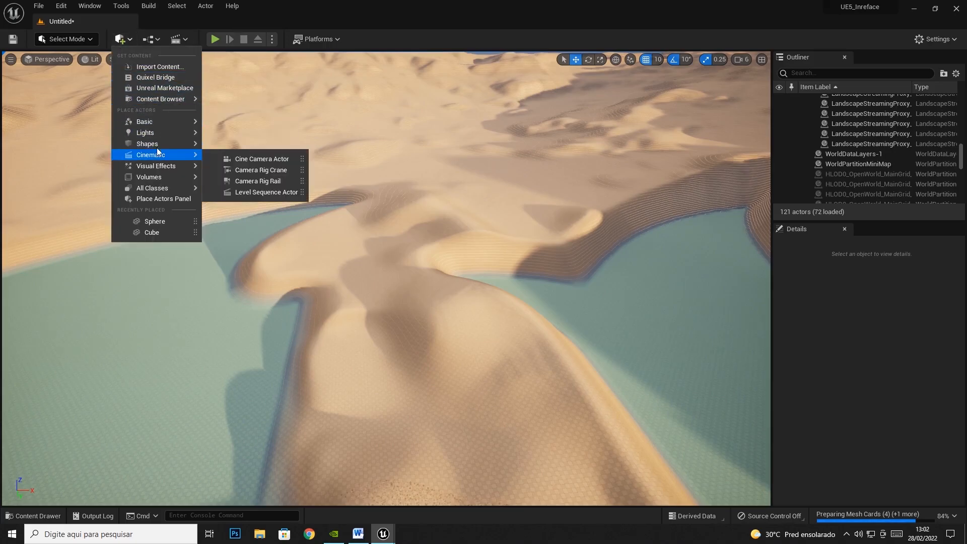
mouse_move(157, 144)
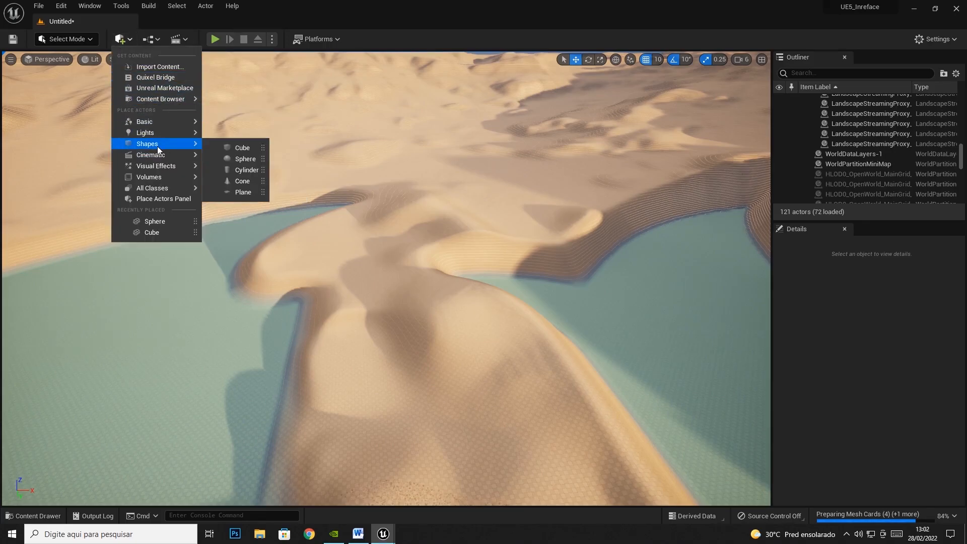
click(245, 159)
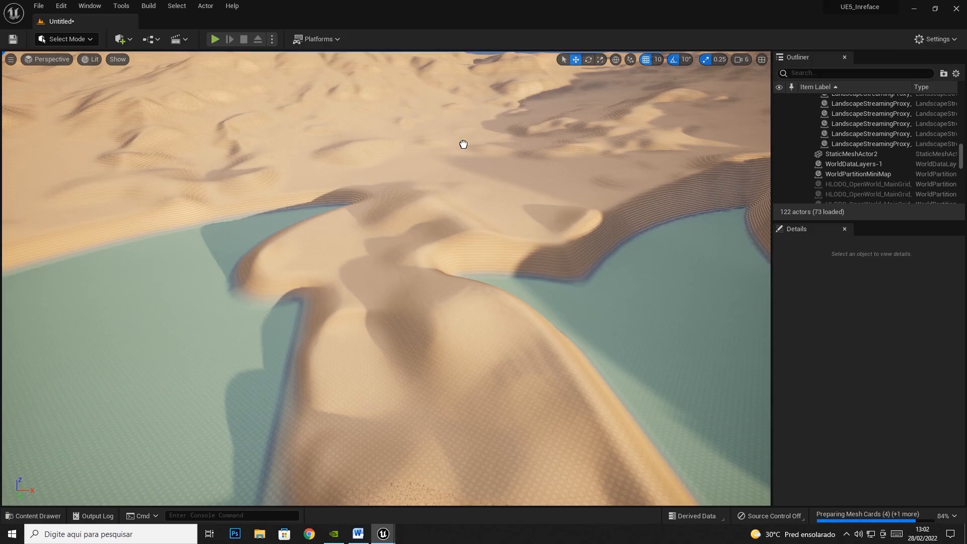
drag(523, 219, 550, 192)
right_drag(493, 212, 519, 195)
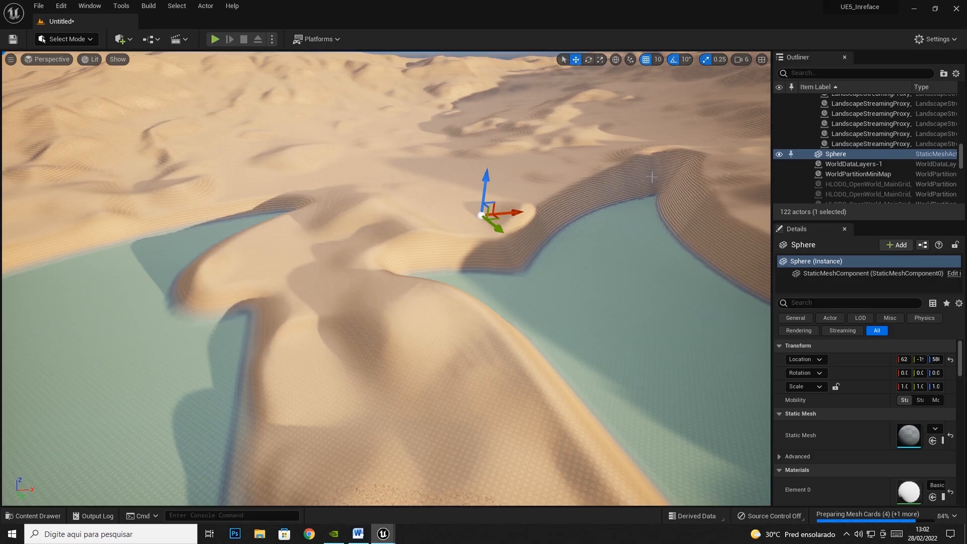
key(f)
key(f)
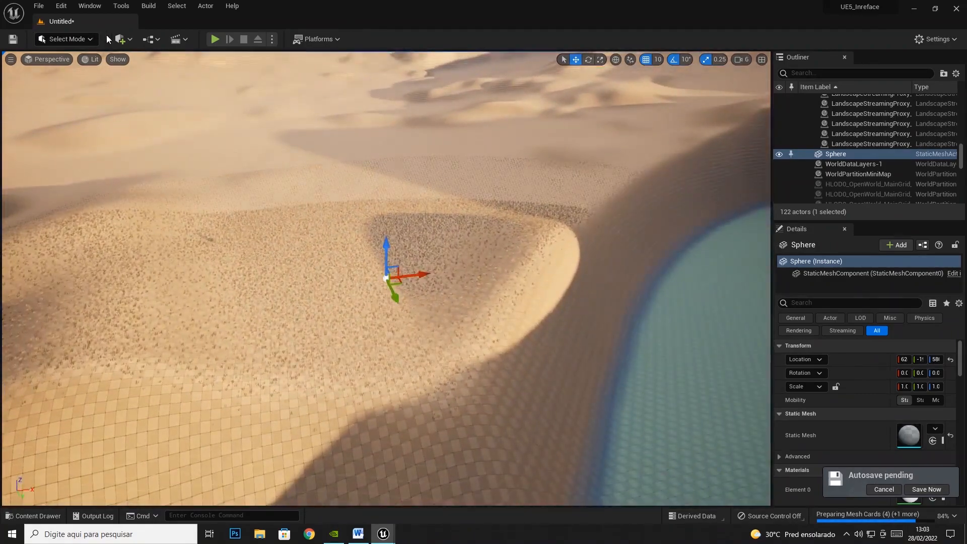
- Place a Cube shape on the grassy dune, away from the lake side of the sphere, and frame it
click(119, 40)
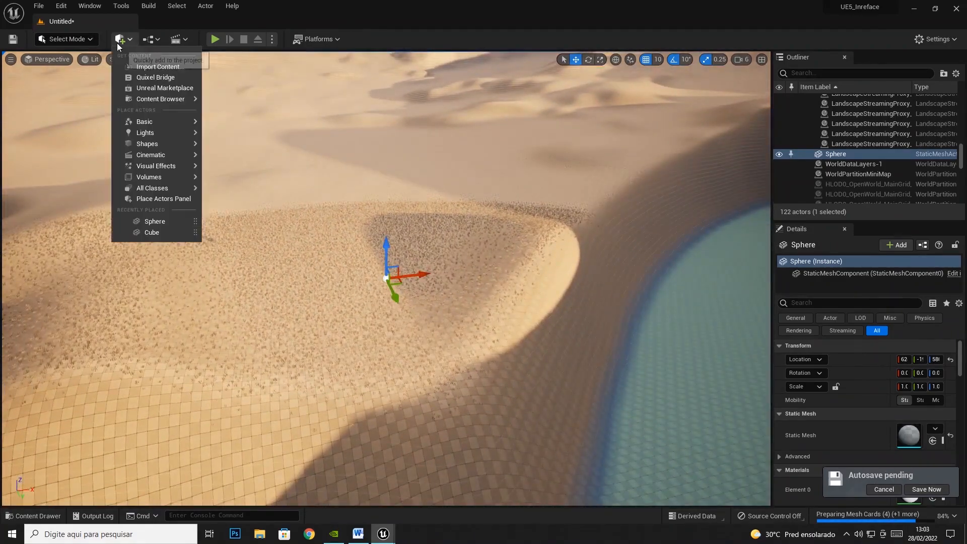
mouse_move(155, 134)
click(242, 148)
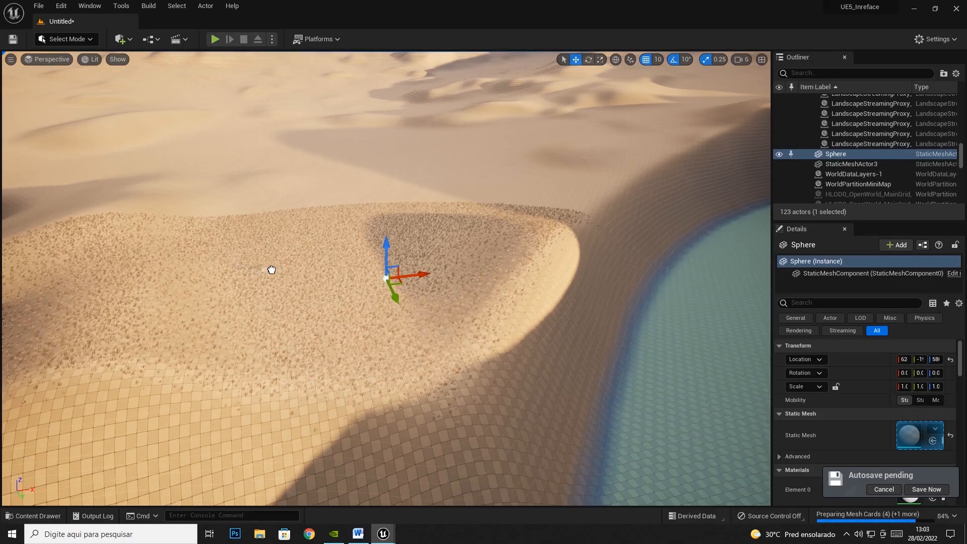
click(223, 268)
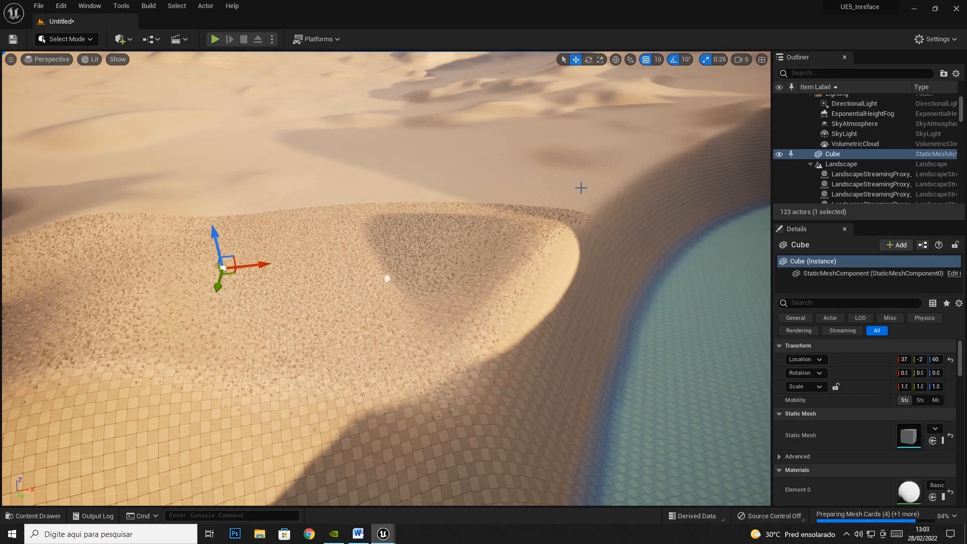
key(f)
- Place a Cylinder shape on the grassy dune a short distance behind the cube
scroll(477, 165, down, 5)
right_drag(477, 164, 503, 136)
click(122, 39)
mouse_move(148, 132)
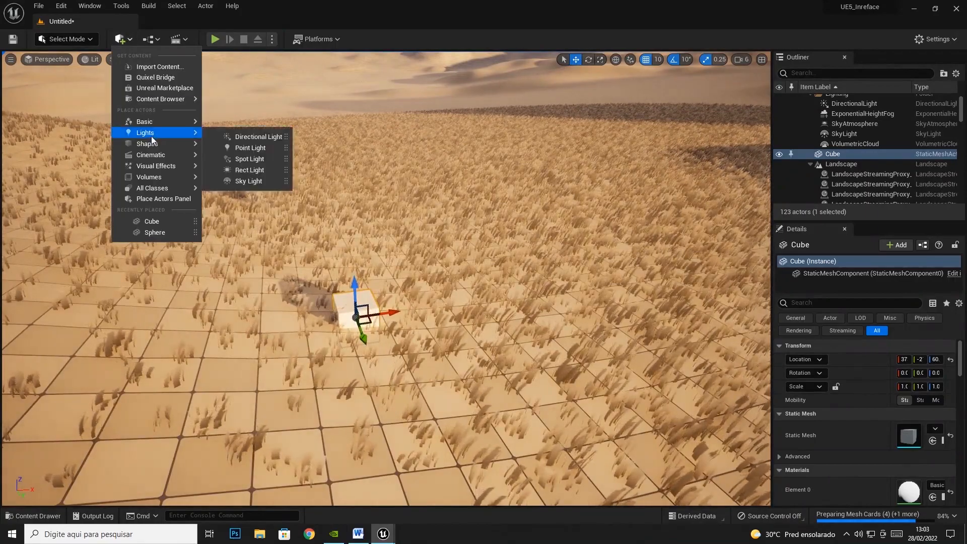
drag(237, 169, 192, 227)
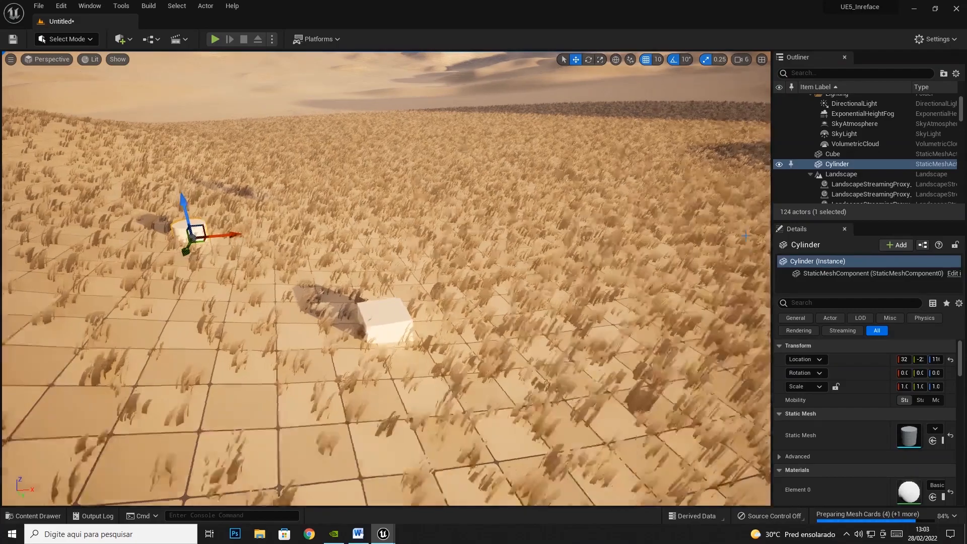
- Focus the viewport on the cylinder, cube and sphere in turn, returning to the cube and the cylinder
key(f)
right_drag(746, 236, 963, 222)
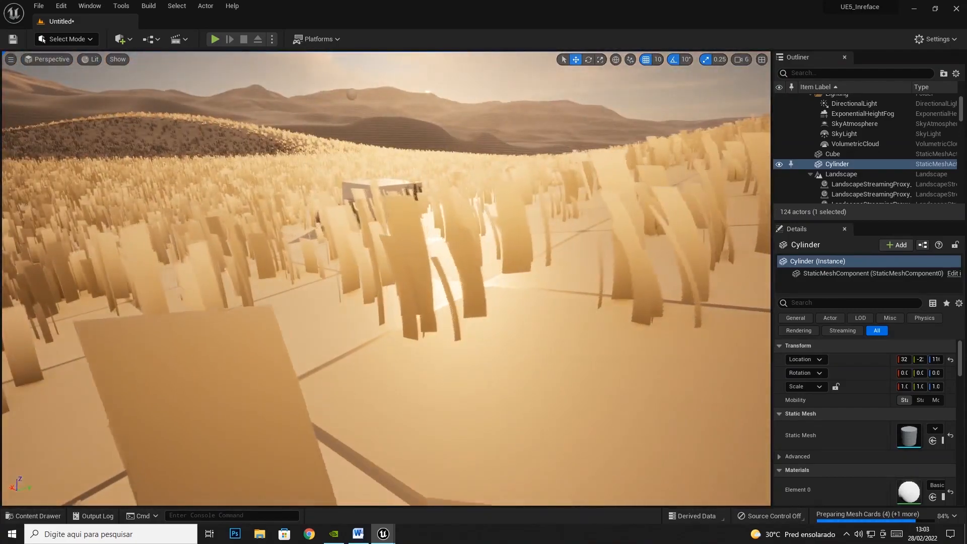
scroll(392, 184, up, 5)
click(392, 184)
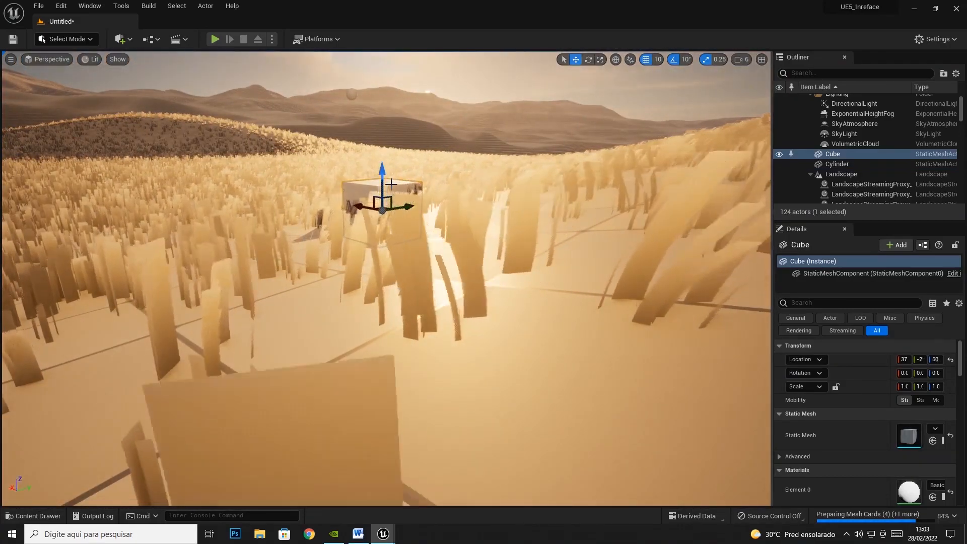
key(f)
middle_drag(392, 183, 388, 126)
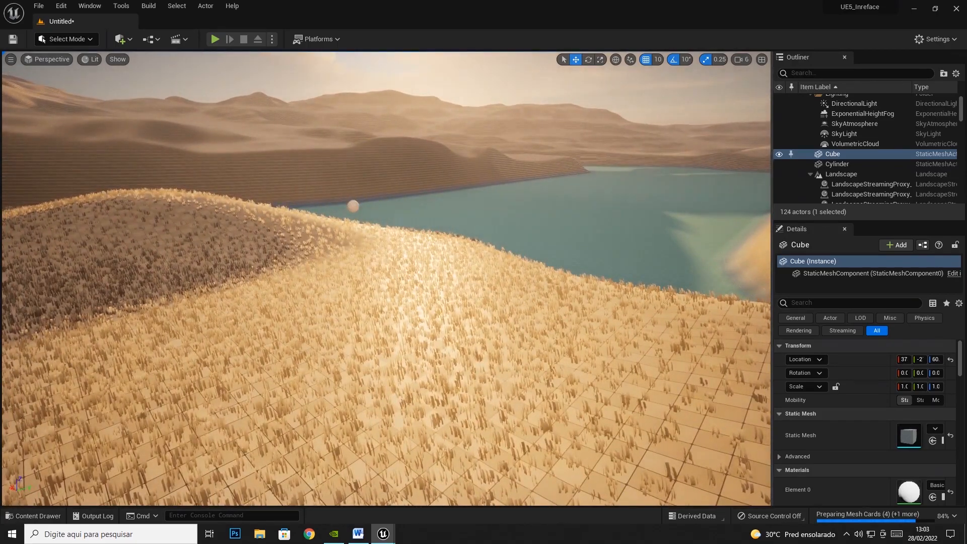
click(353, 206)
key(f)
right_drag(399, 169, 109, 186)
click(365, 162)
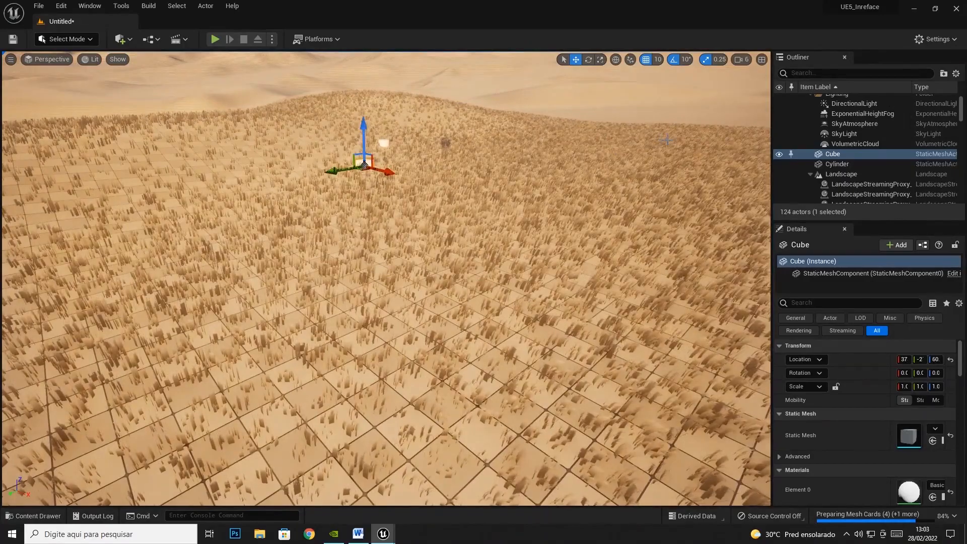
key(f)
click(500, 94)
key(f)
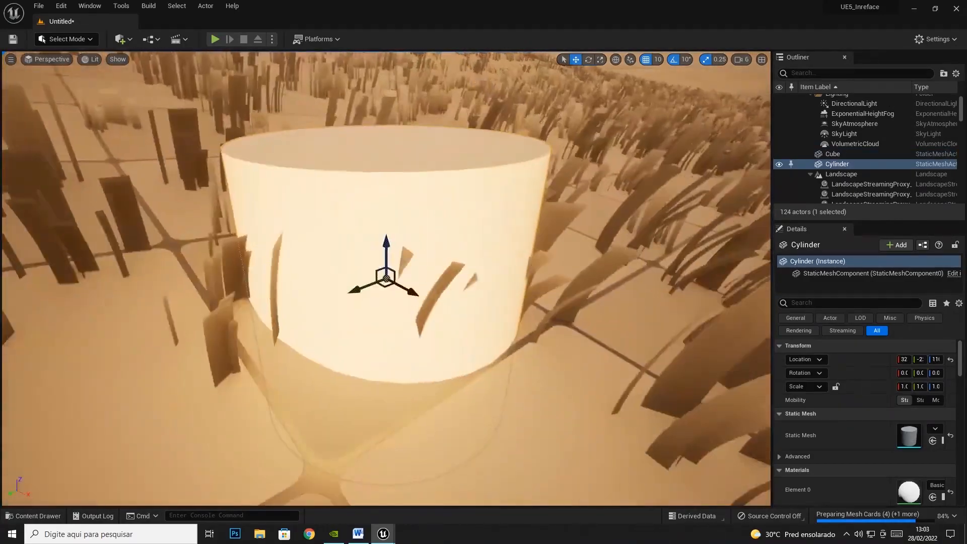
- Switch to the Select objects tool and select the cube and the cylinder alternately, ending on the cylinder
alt+right_drag(500, 95, 433, 65)
alt+right_drag(457, 119, 239, 6)
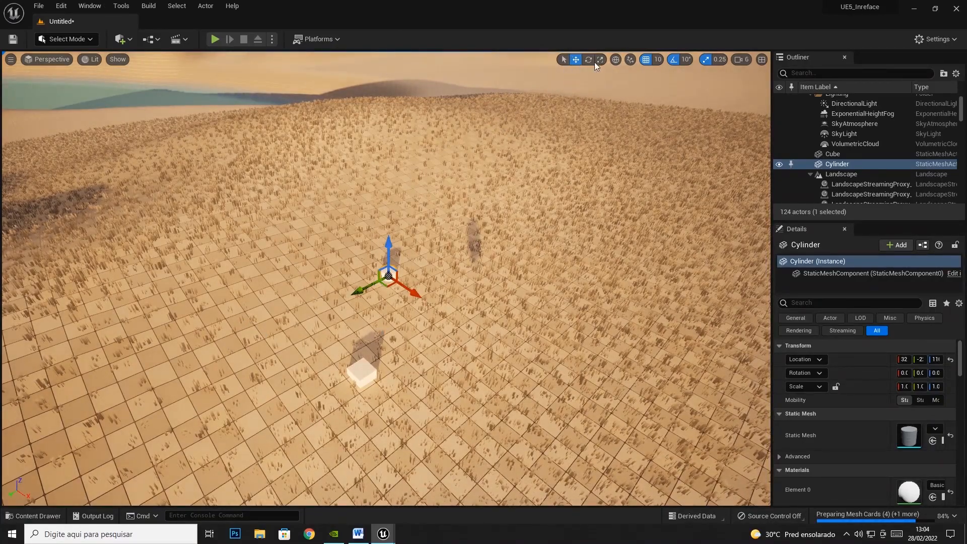
click(565, 60)
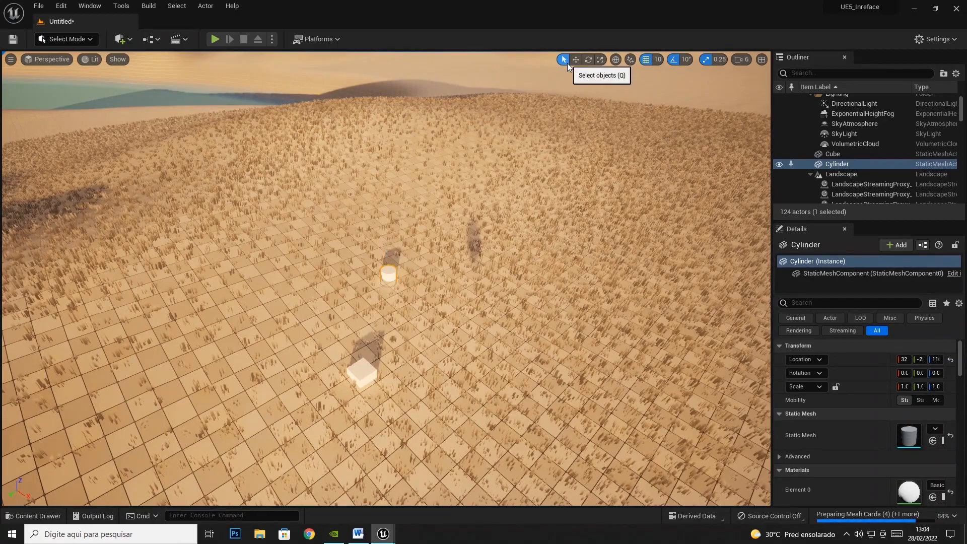
click(362, 369)
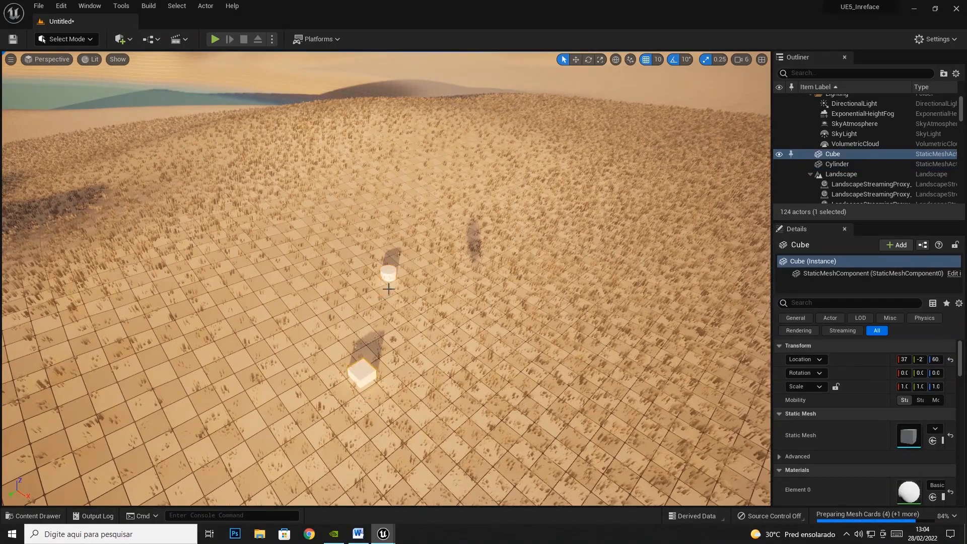
click(387, 272)
click(362, 373)
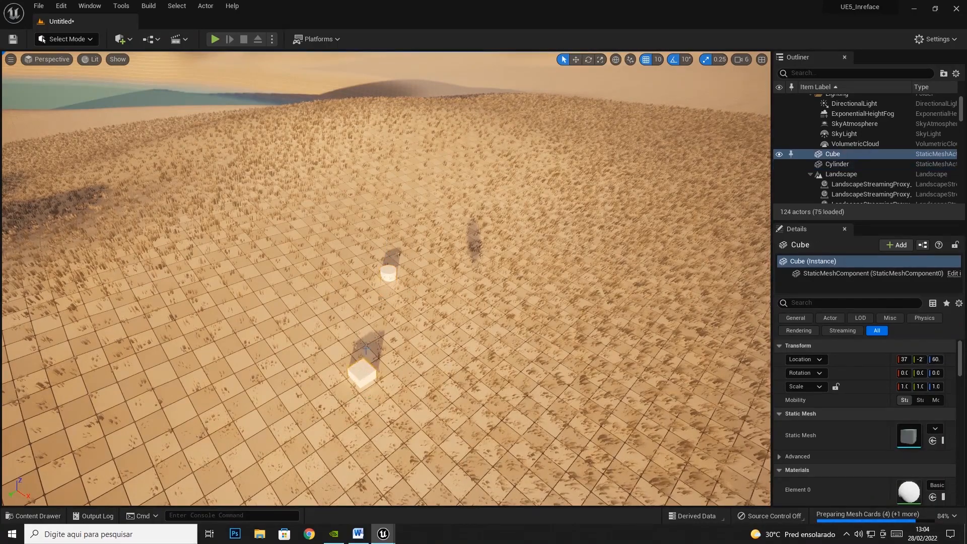
click(390, 272)
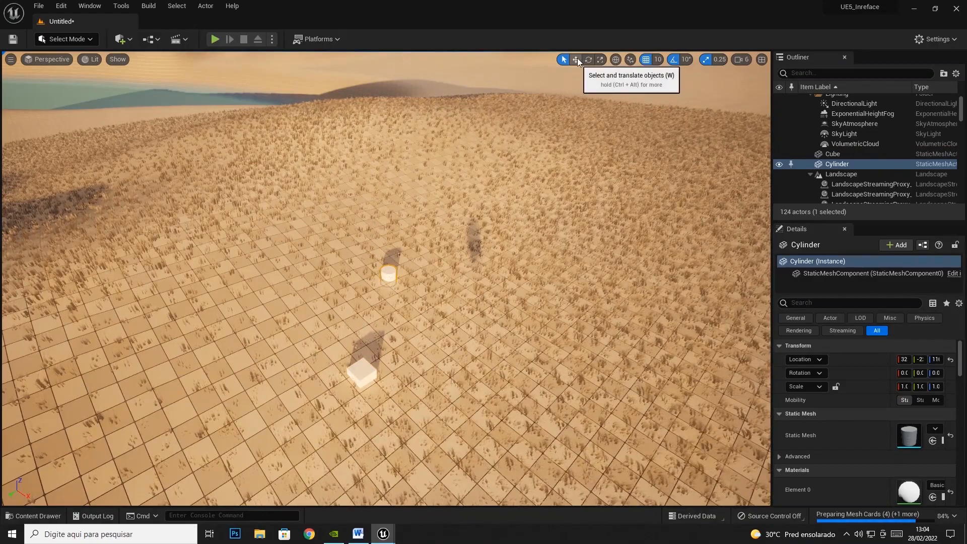
- Switch to the translate tool and move the cylinder farther from the cube and up above the grass
click(577, 59)
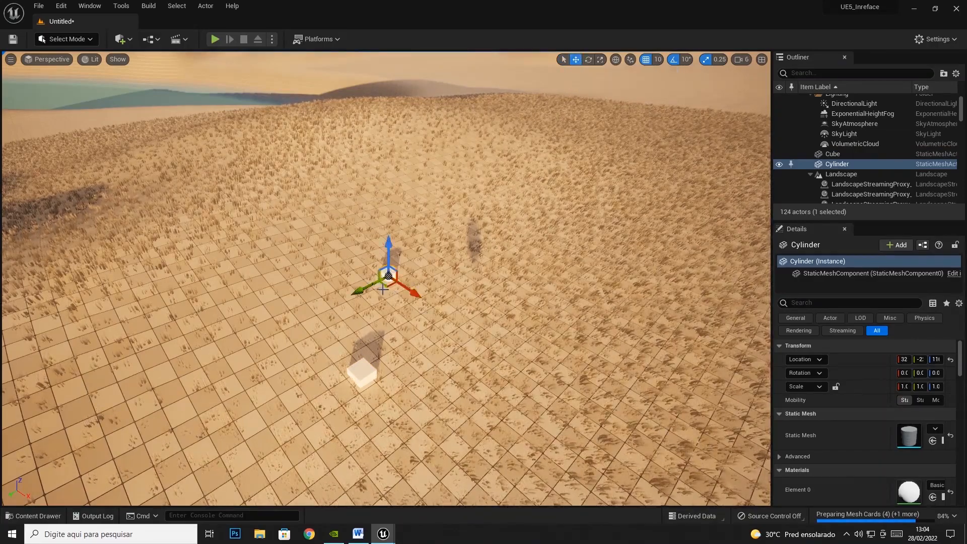
drag(392, 285, 440, 310)
mouse_move(465, 280)
mouse_down()
mouse_move(474, 210)
mouse_move(499, 212)
mouse_move(463, 278)
mouse_up()
drag(433, 419, 408, 236)
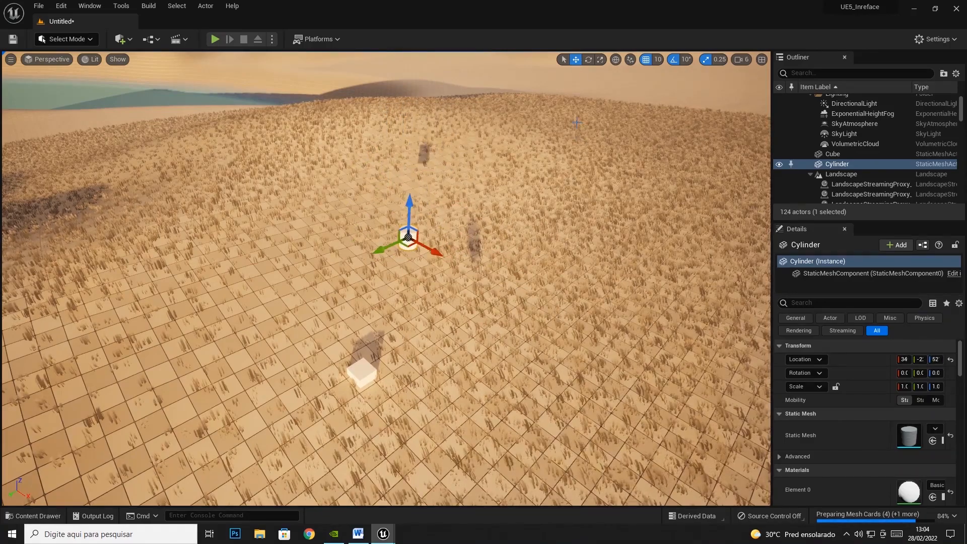
- Switch to the rotate tool and tilt the cube freehand around its different axes
click(588, 59)
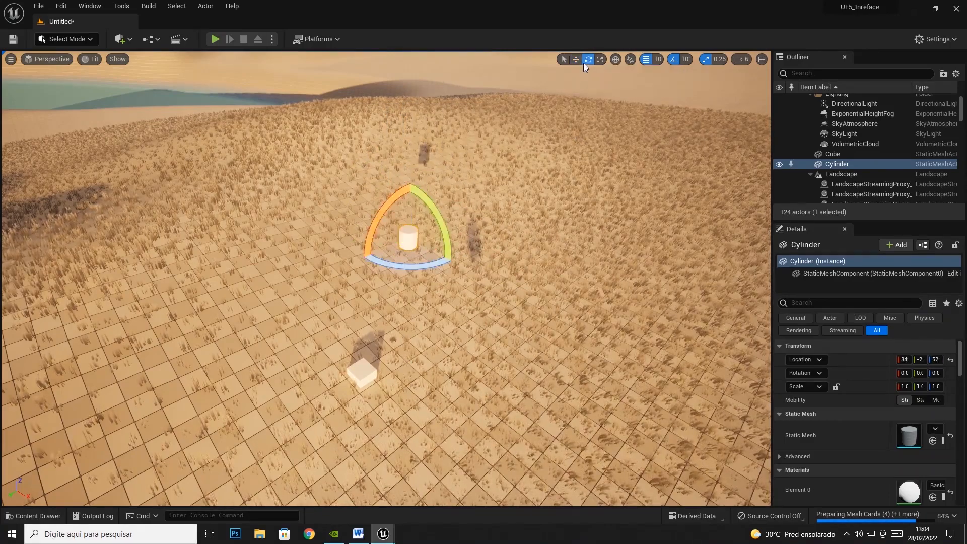
click(366, 375)
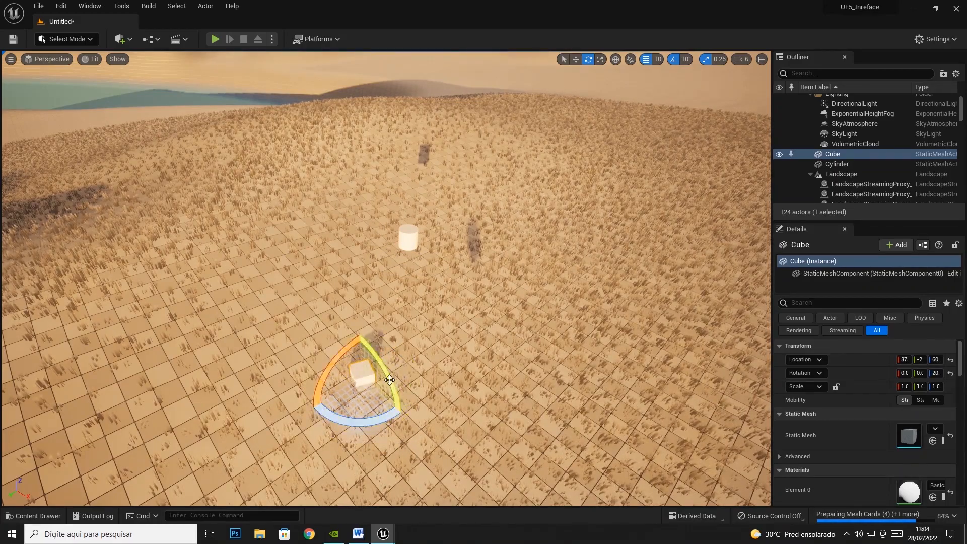
drag(406, 422, 399, 395)
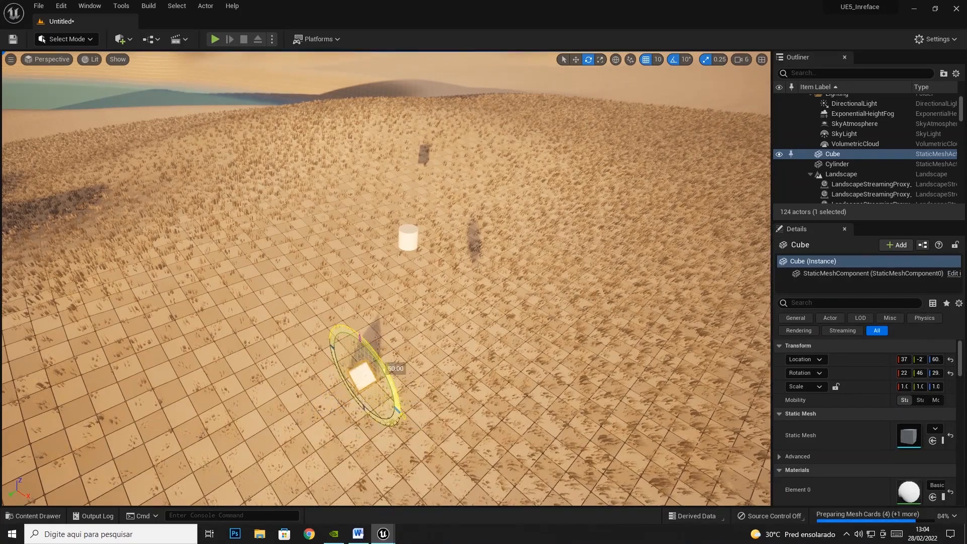
mouse_move(359, 333)
mouse_down()
mouse_move(390, 324)
mouse_move(340, 338)
mouse_move(389, 323)
mouse_move(369, 327)
mouse_up()
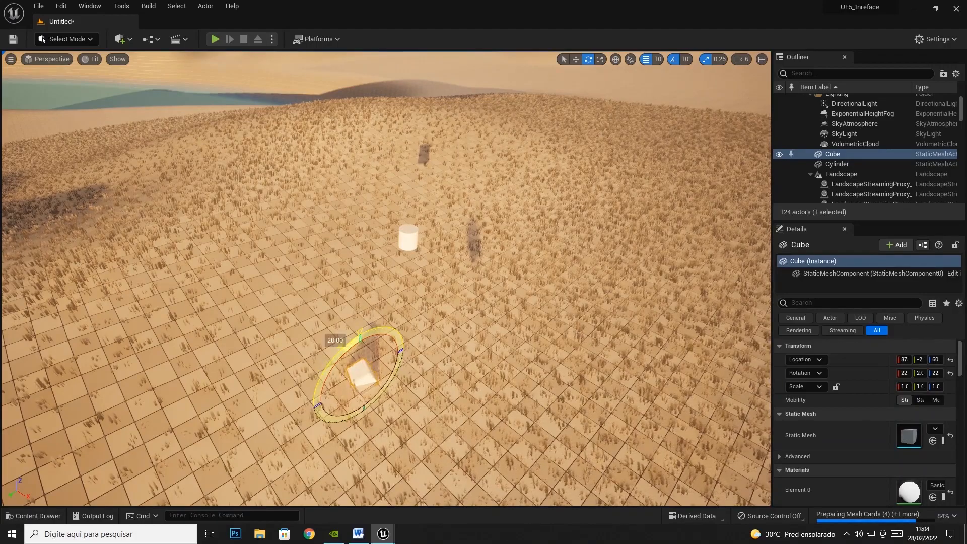
drag(384, 325, 340, 340)
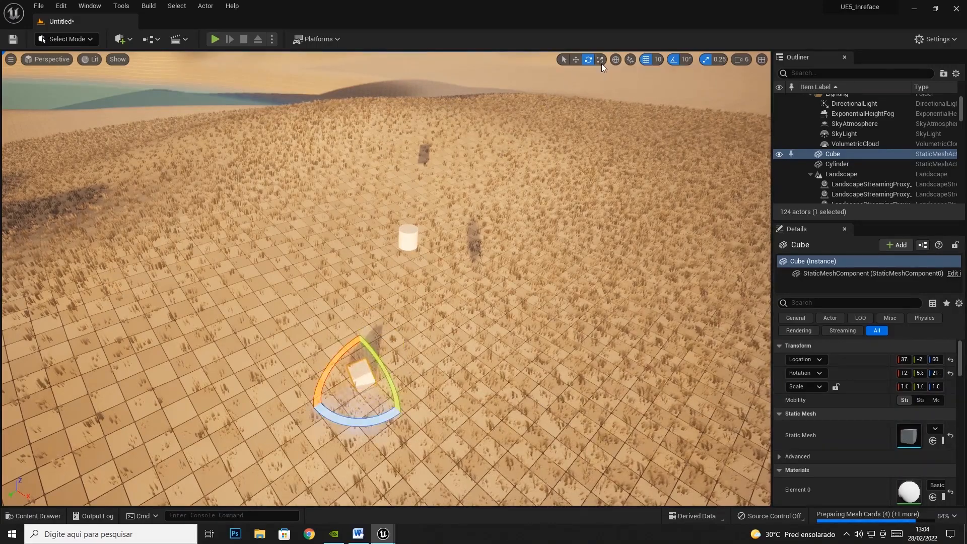
- Switch to the scale tool and try enlarging the cube uniformly and along its individual axes
click(600, 60)
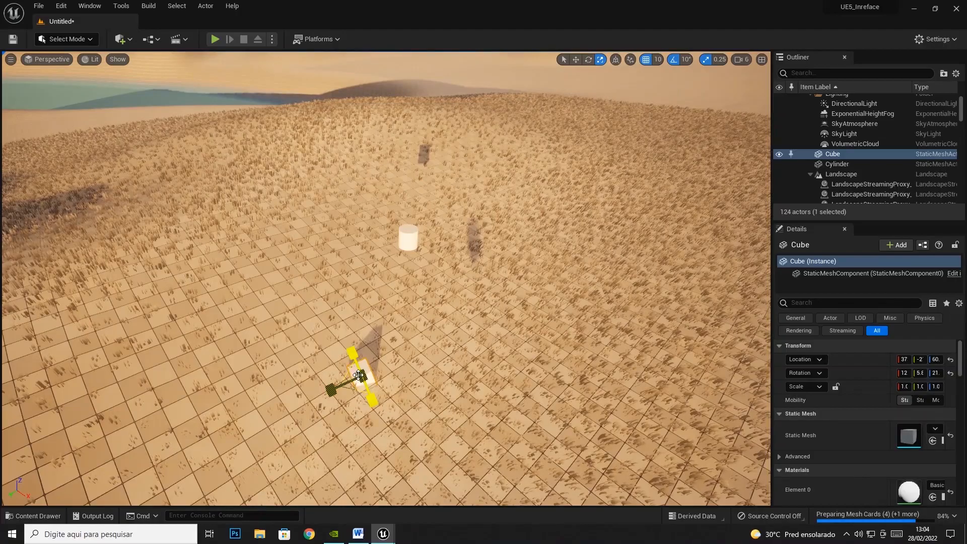
mouse_move(361, 376)
mouse_down()
mouse_move(386, 358)
mouse_move(370, 370)
mouse_up()
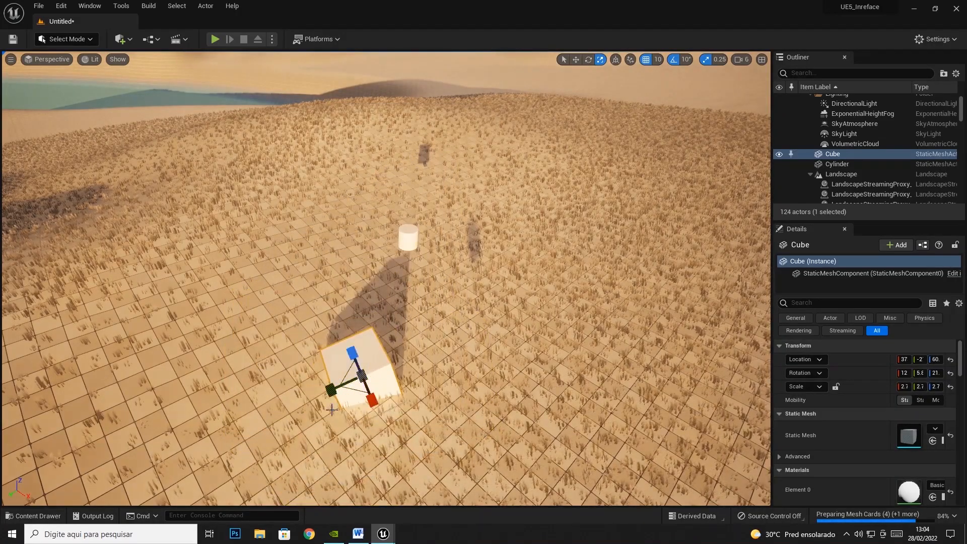
drag(352, 353, 398, 351)
drag(461, 333, 454, 335)
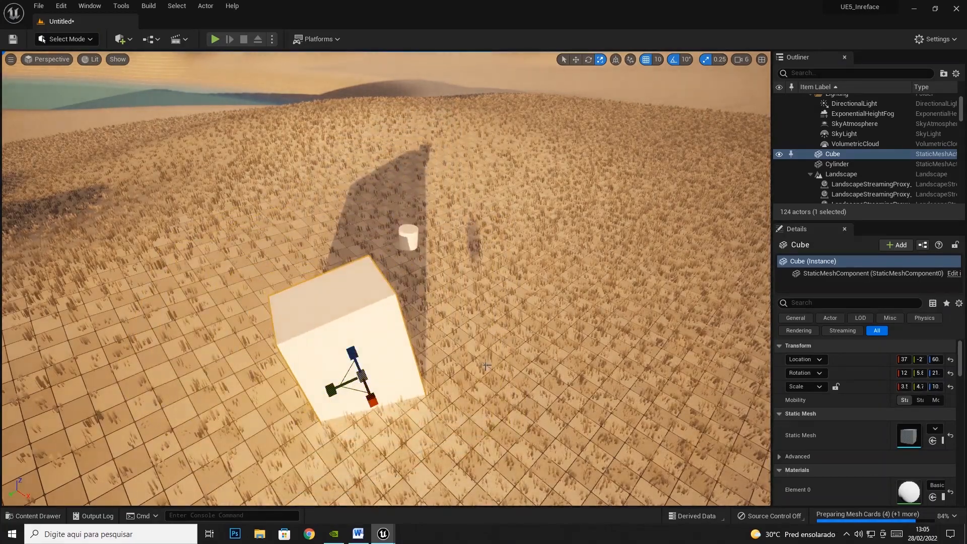
- Undo the cube's scale changes and its last rotation
key(ctrl+z)
key(ctrl+z)
key(ctrl+z)
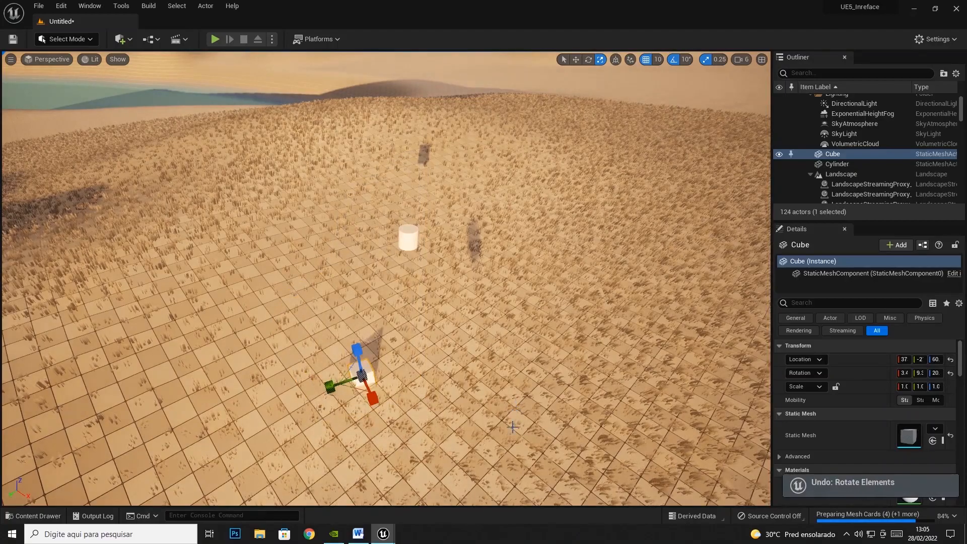
- Raise the cube above the grass with the translate tool and tilt it freehand with the rotate tool
key(w)
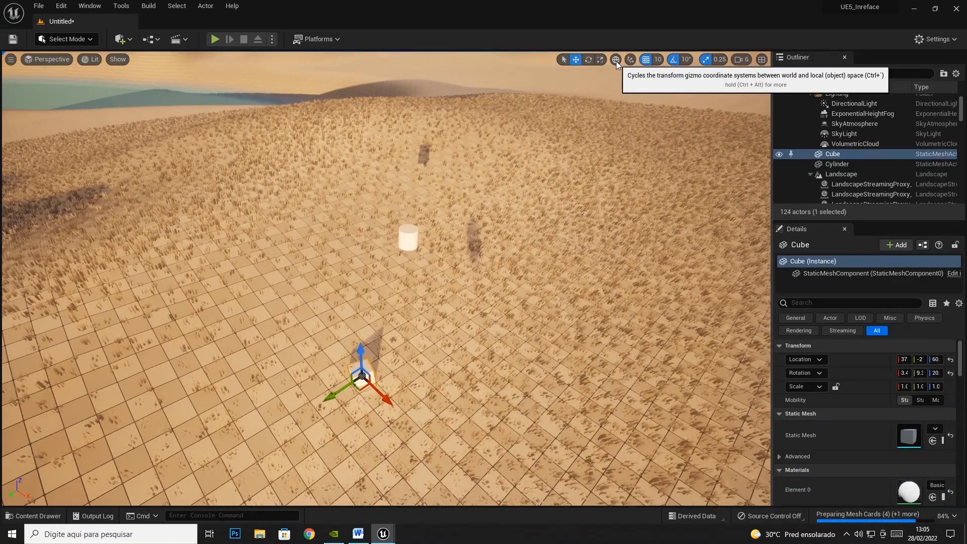
drag(366, 396, 363, 371)
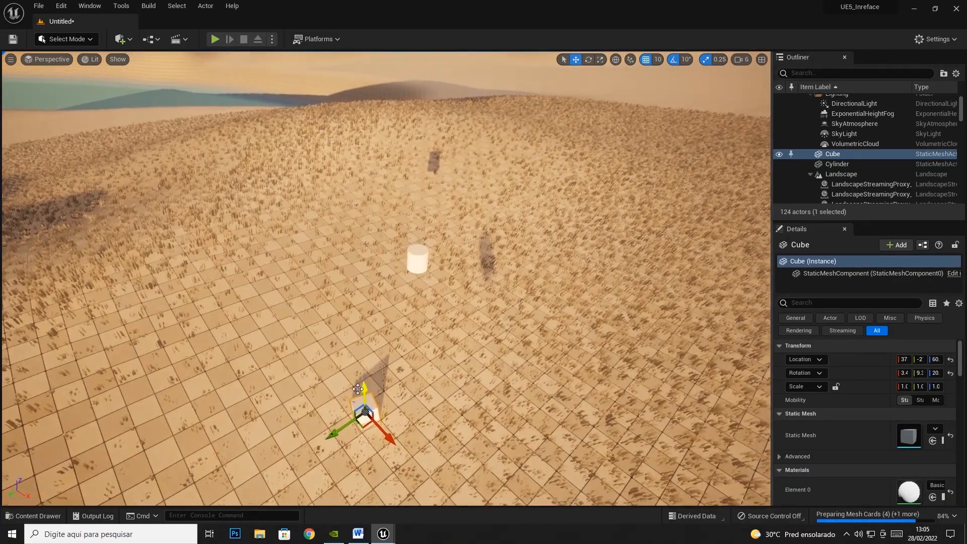
right_drag(366, 396, 367, 405)
drag(366, 360, 333, 289)
click(587, 59)
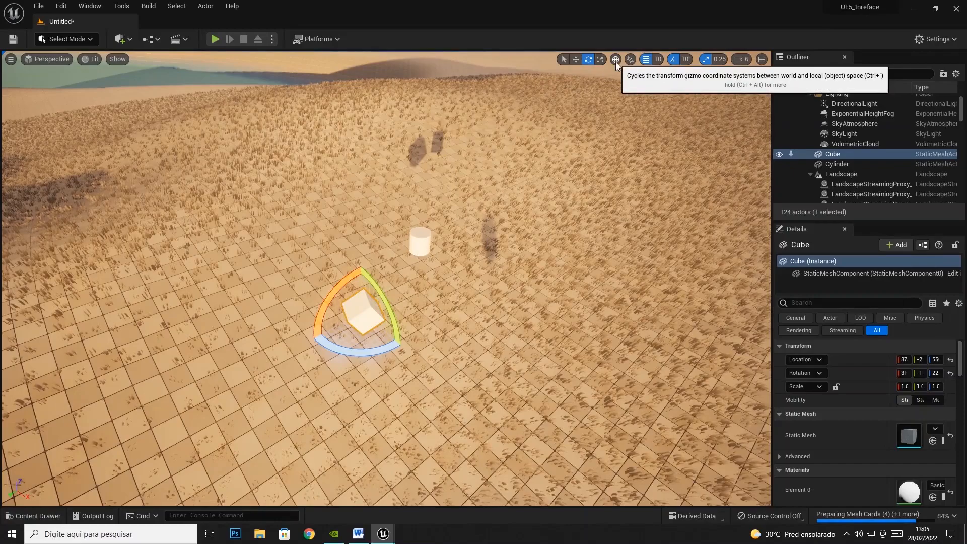
- Return to the translate tool, set the gizmo to local space and move the cube along its own tilted vertical axis
click(574, 59)
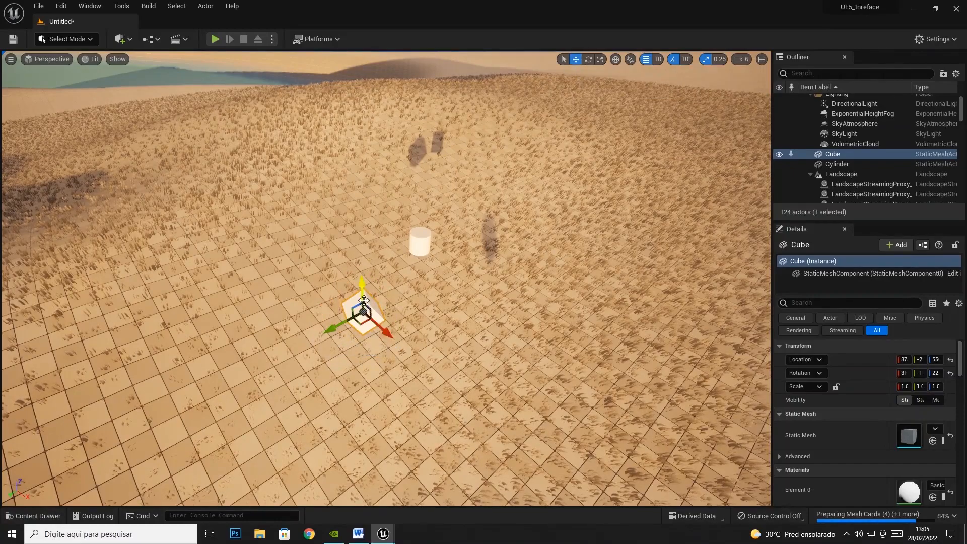
click(615, 60)
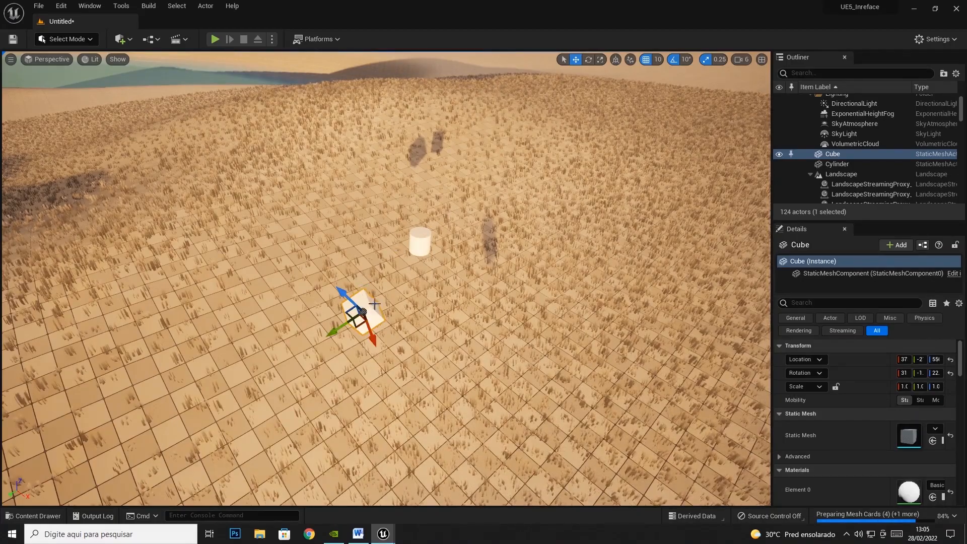
alt+drag(387, 323, 432, 336)
middle_drag(432, 336, 455, 393)
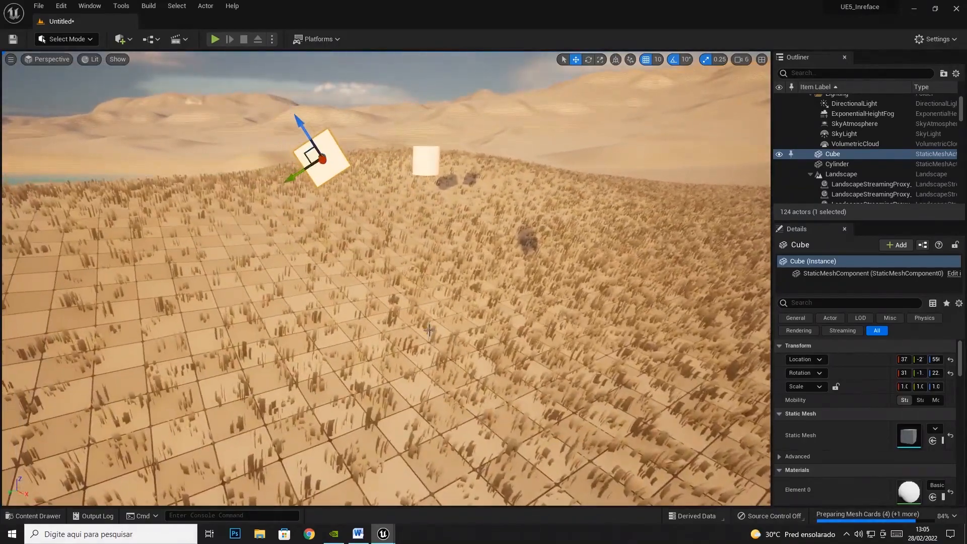
drag(301, 135, 343, 186)
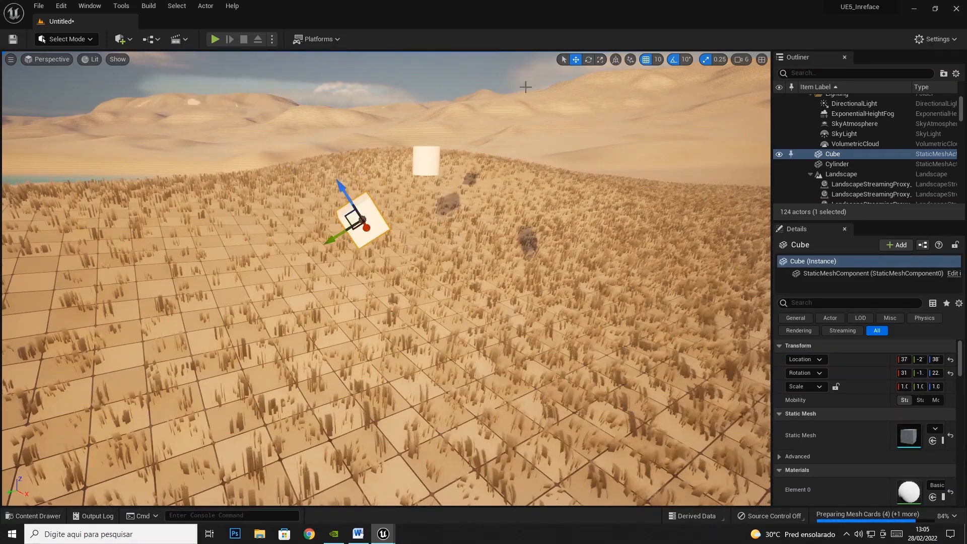
- Switch the gizmo to world space and move the cube up and down along the world axes
click(615, 59)
drag(361, 159, 361, 127)
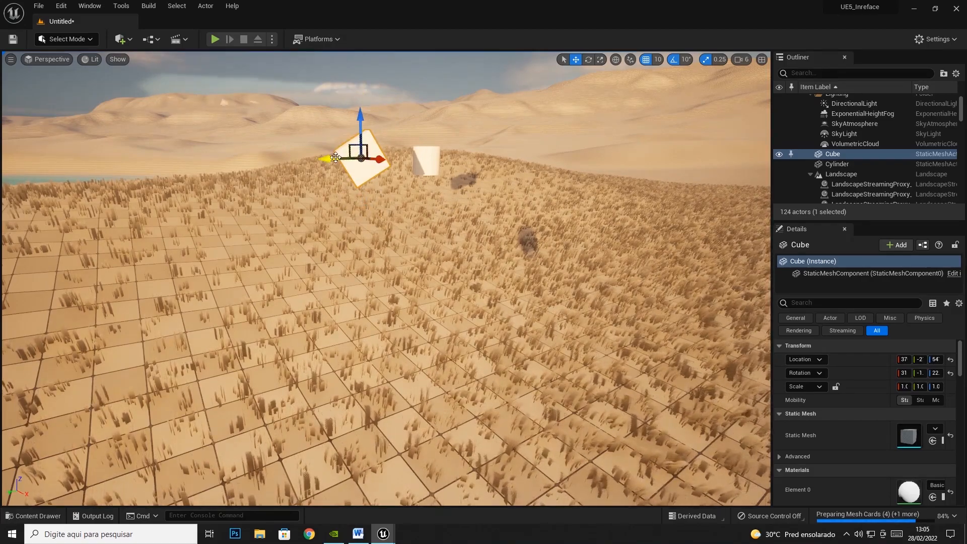
drag(360, 125, 401, 173)
- Move the cube in local space, switch the gizmo back to world space and raise the cube above the cylinder's height
click(613, 59)
drag(350, 209, 272, 217)
click(616, 59)
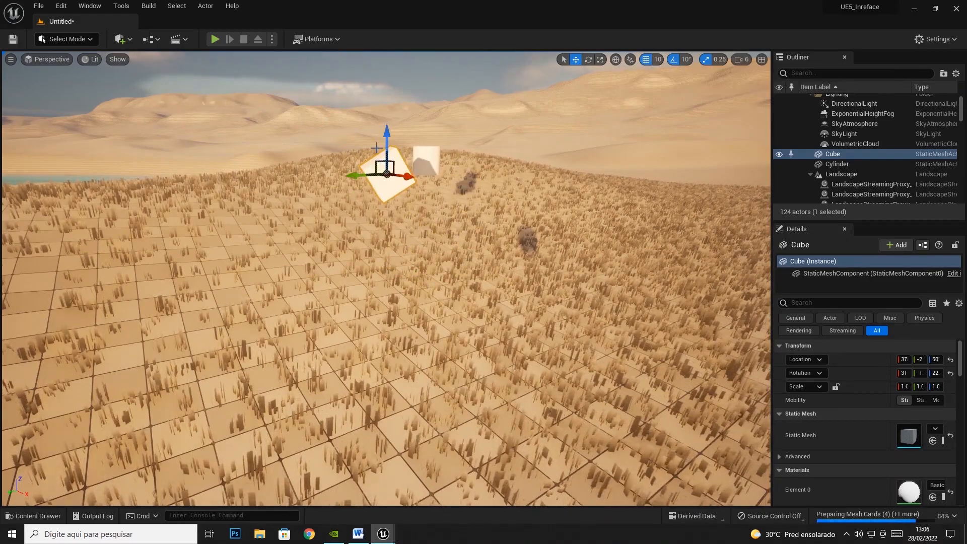
drag(386, 146, 409, 127)
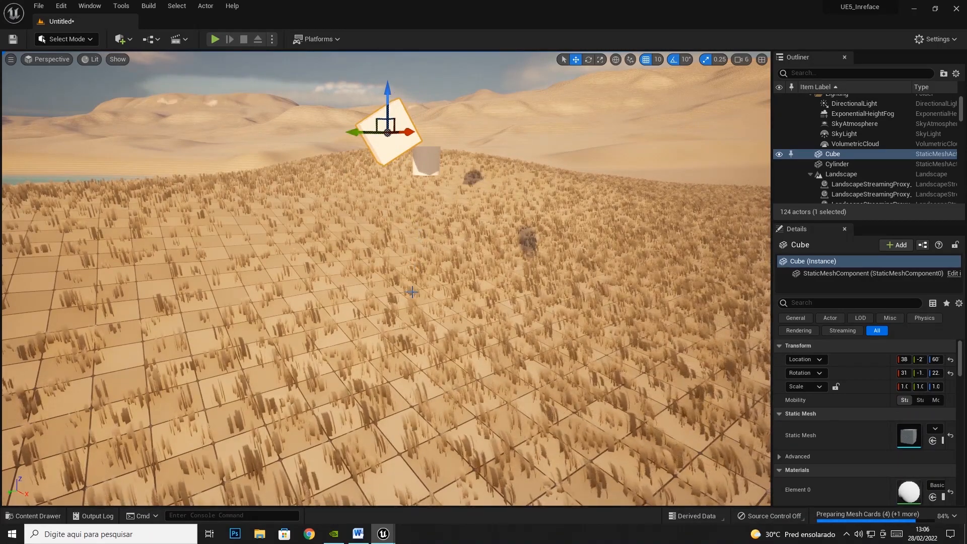
mouse_move(412, 292)
middle_down()
mouse_move(428, 252)
mouse_move(459, 250)
mouse_move(322, 280)
mouse_move(433, 250)
mouse_move(427, 282)
mouse_move(422, 277)
middle_up()
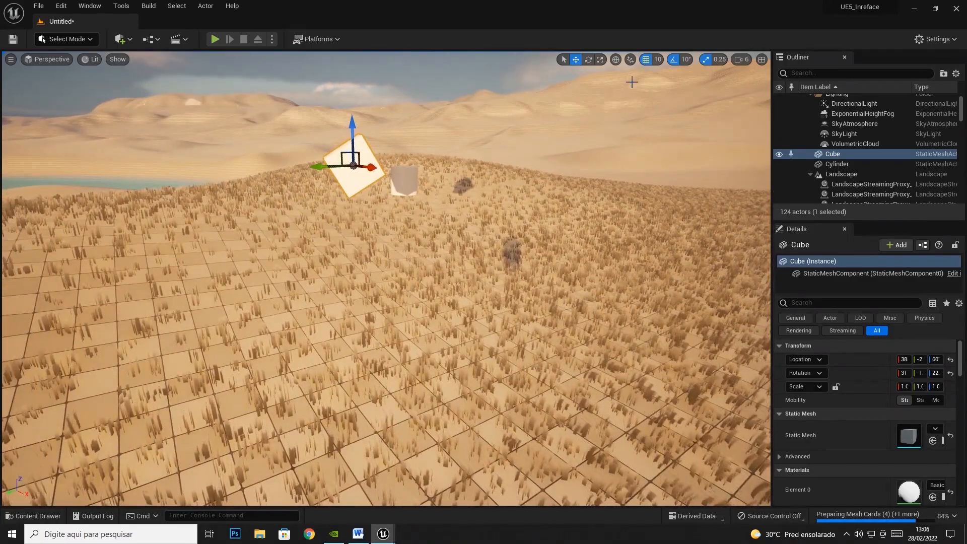
- Toggle the cube's transform gizmo repeatedly between local and world space, ending on world space
click(613, 61)
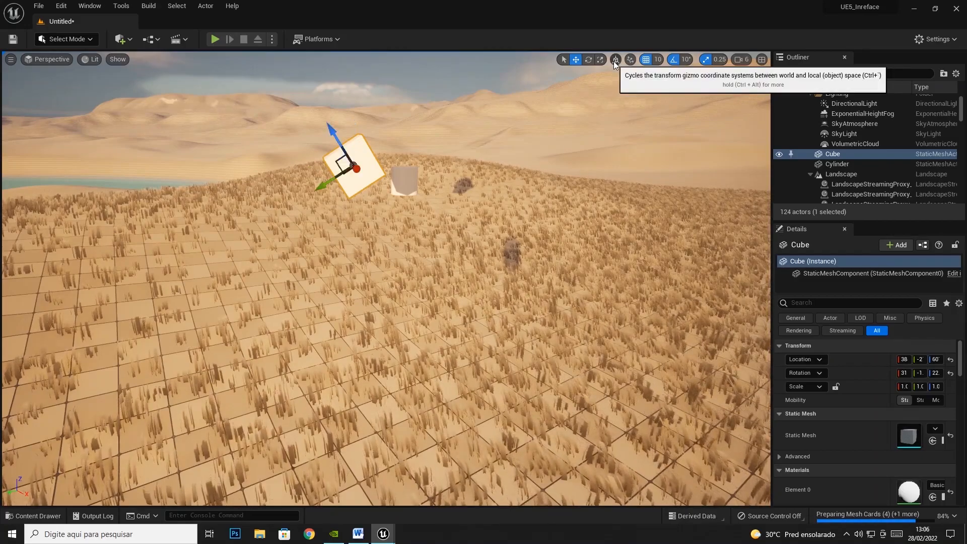
click(613, 62)
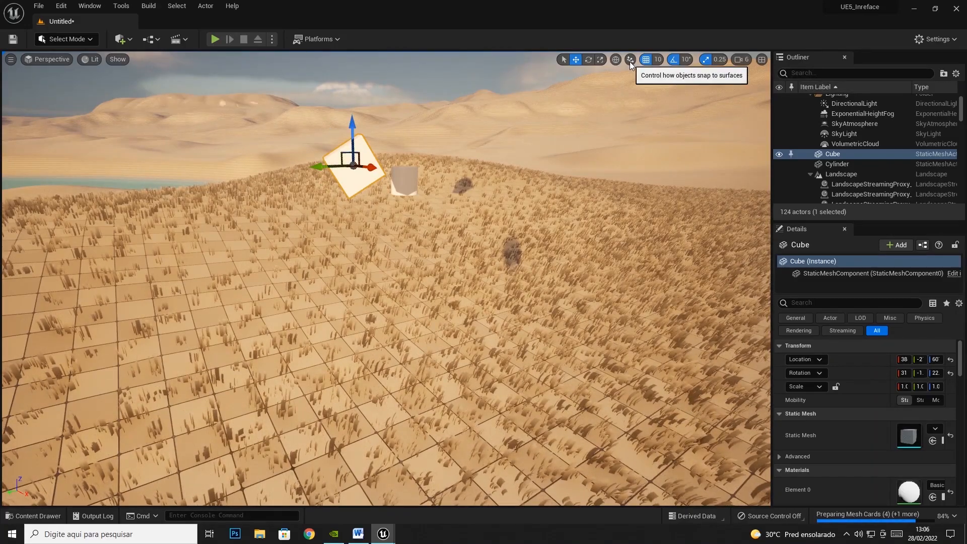
key(ctrl+grave)
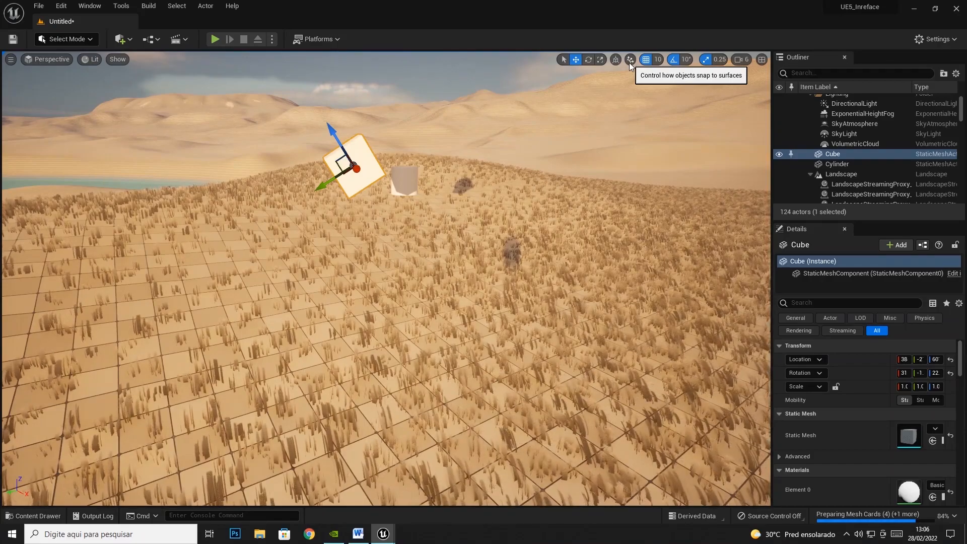
click(615, 59)
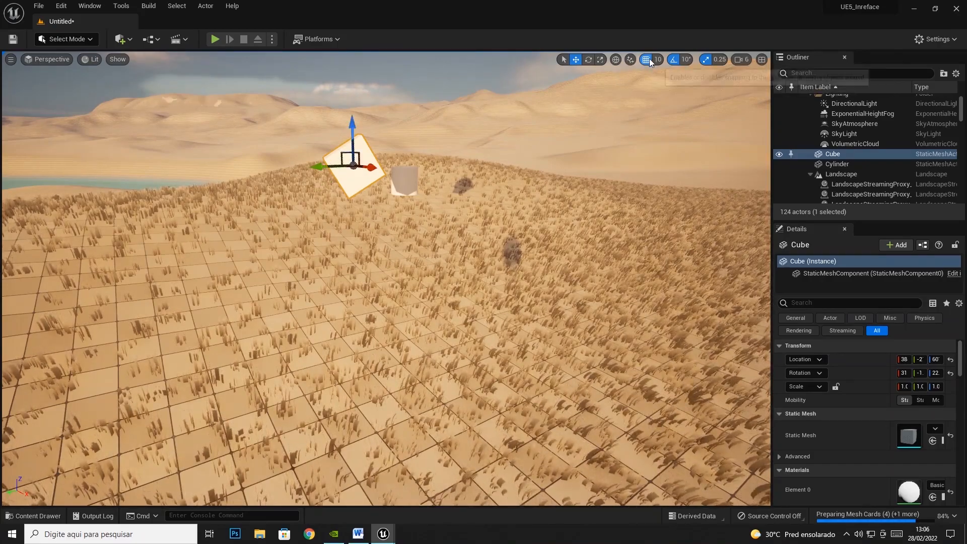
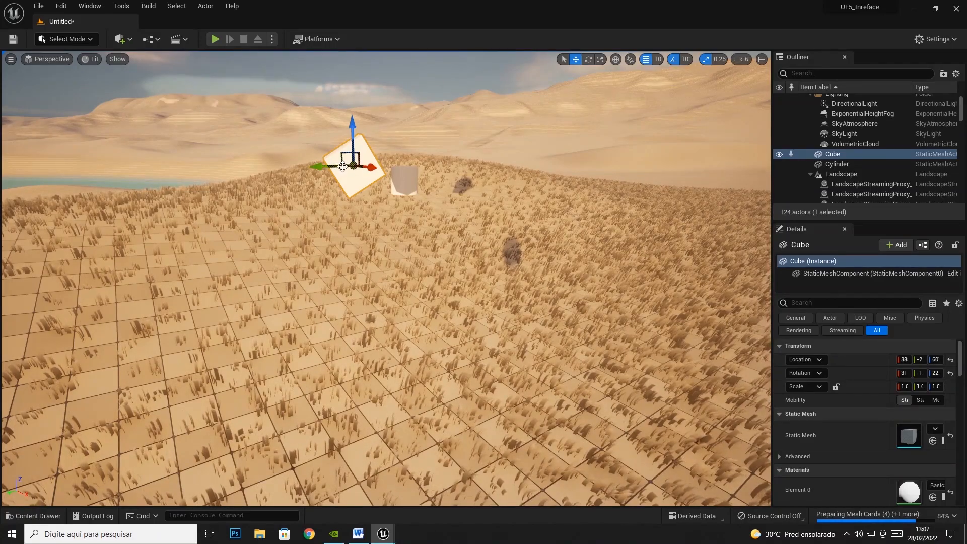
click(613, 59)
click(614, 60)
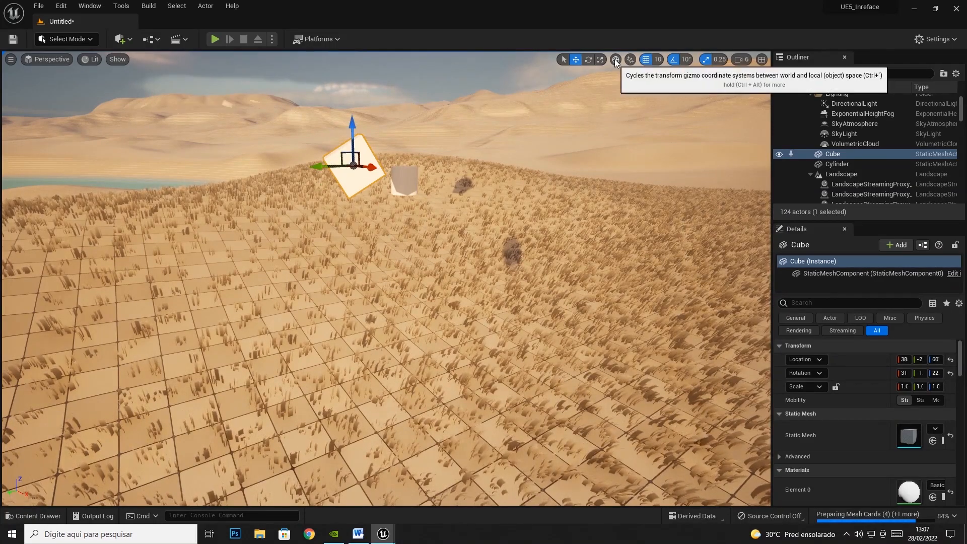
- Set the viewport camera speed to 4 and fly closer to the cube
right_drag(481, 148, 493, 123)
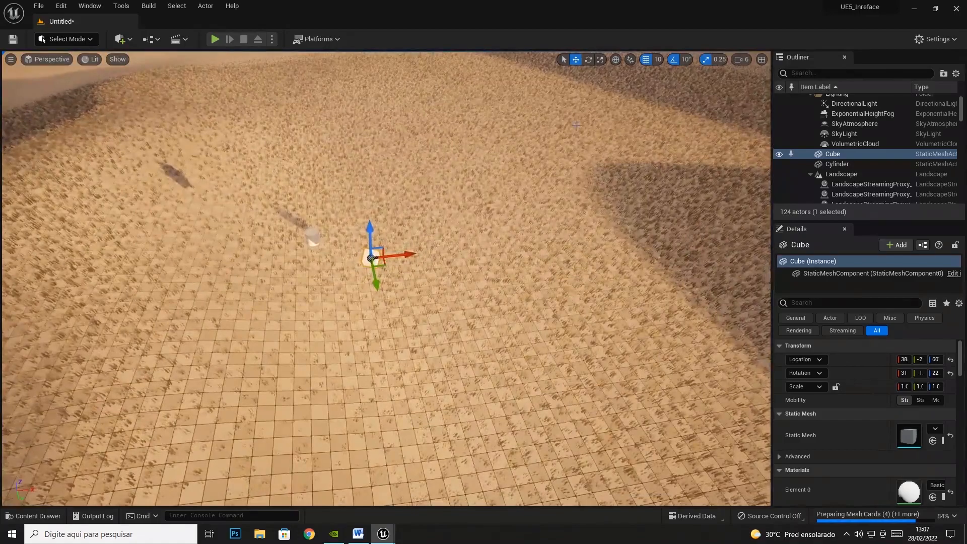
click(740, 59)
drag(791, 83, 760, 82)
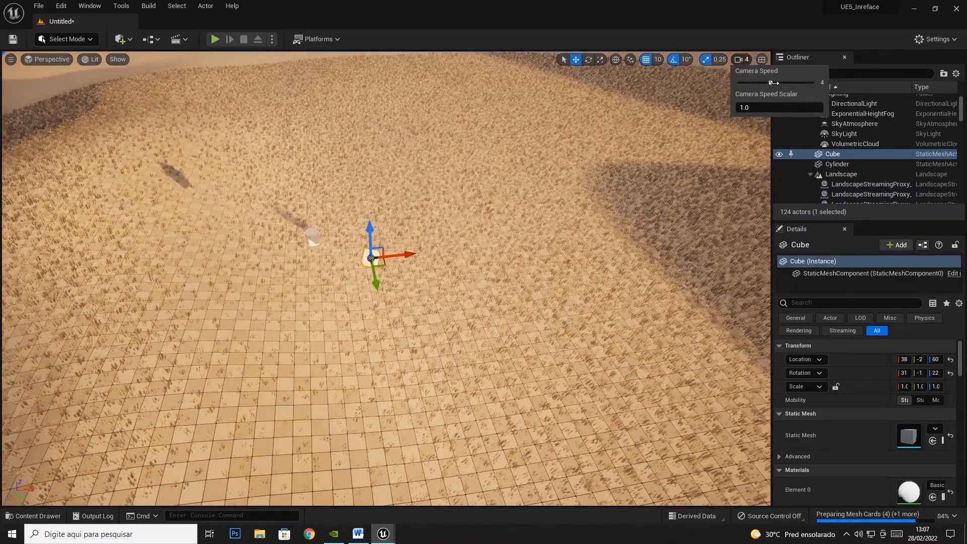
right_drag(592, 202, 584, 222)
key(w)
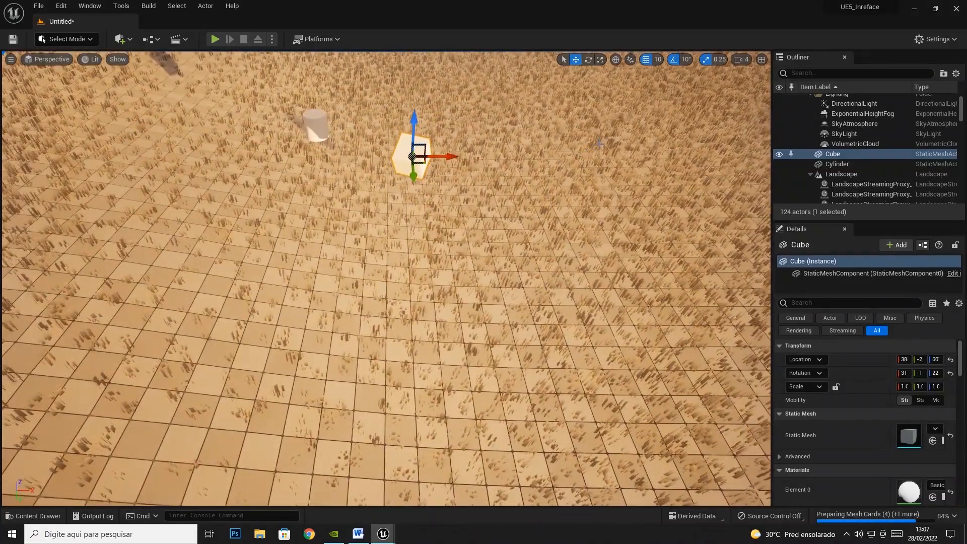
- Toggle position grid snapping off and back on, and slide the cube along the X axis in 10-unit increments
click(645, 60)
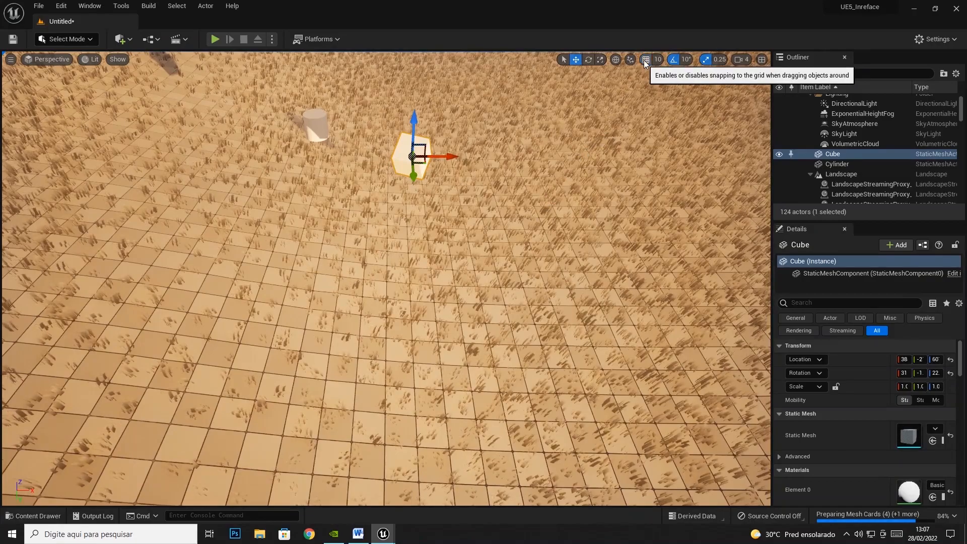
click(645, 60)
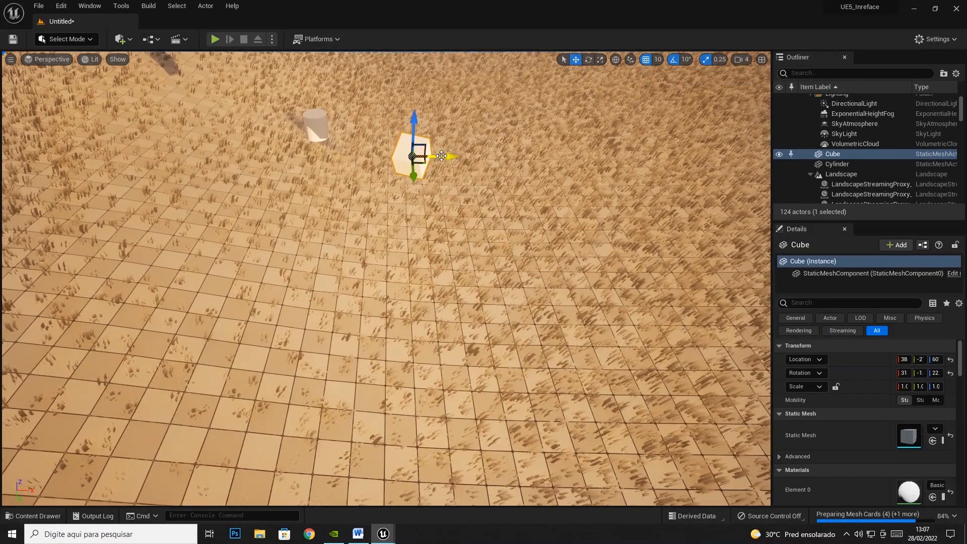
mouse_move(442, 156)
mouse_down()
mouse_move(524, 157)
mouse_move(443, 154)
mouse_up()
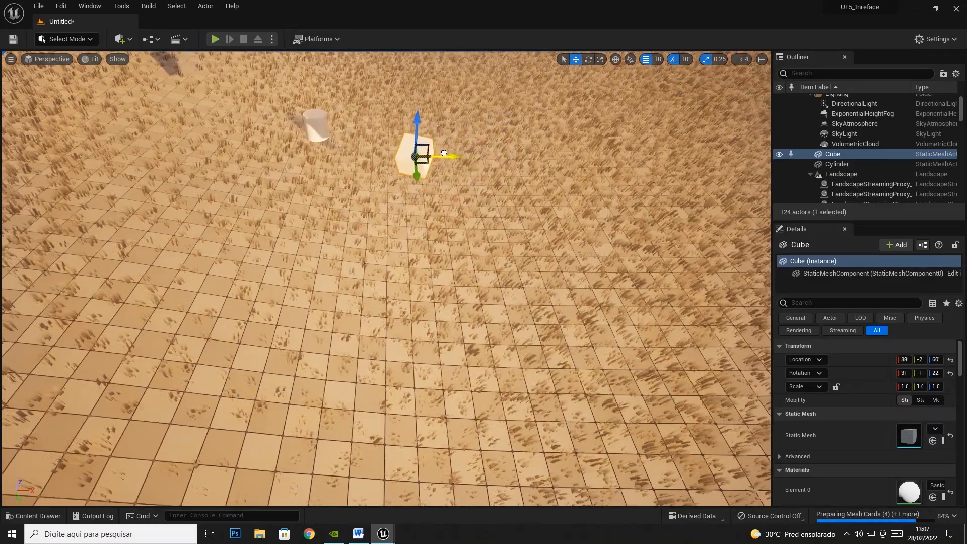
right_drag(437, 158, 438, 143)
key(w)
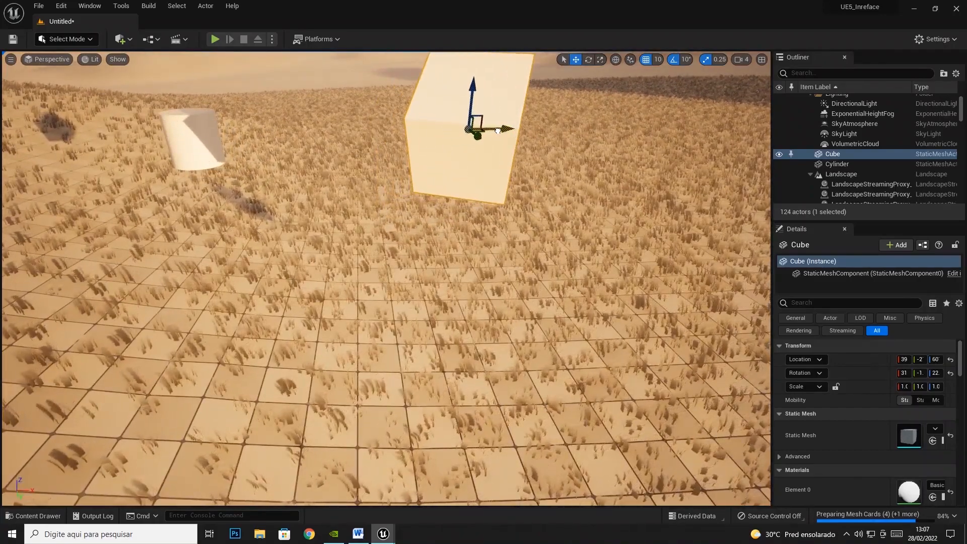
drag(463, 131, 516, 129)
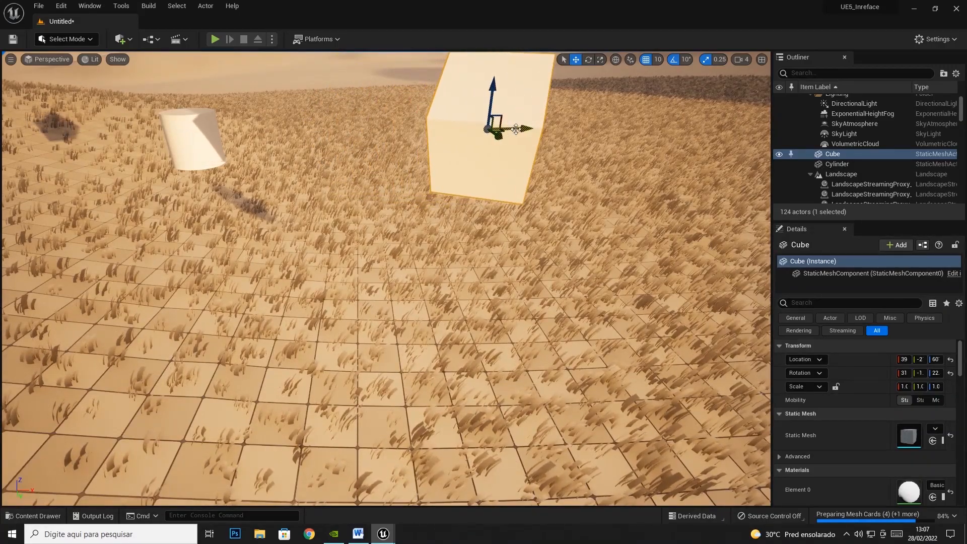
- Disable position grid snapping, slide the cube slightly along the X axis and re-enable the snapping
click(645, 59)
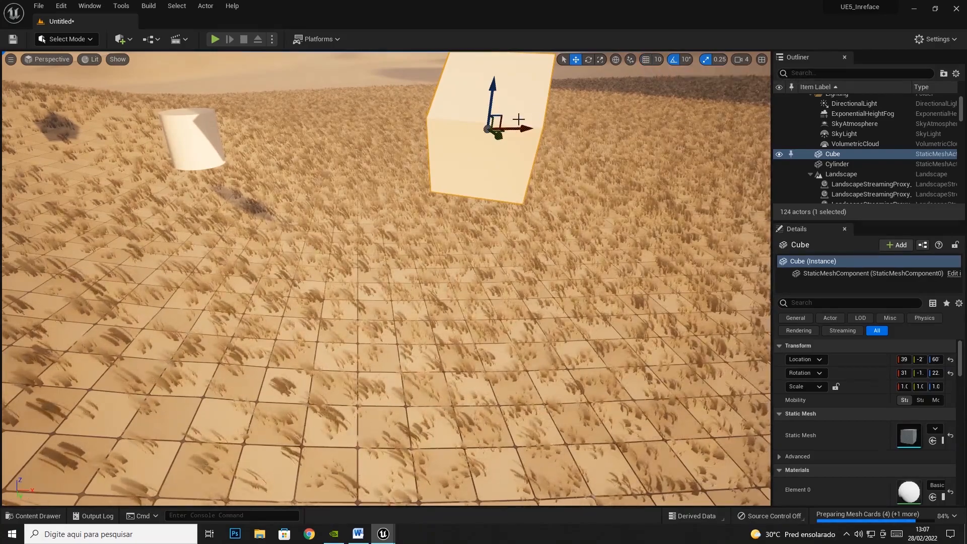
mouse_move(522, 128)
mouse_down()
mouse_move(416, 130)
mouse_move(546, 128)
mouse_move(429, 130)
mouse_move(519, 130)
mouse_up()
click(649, 59)
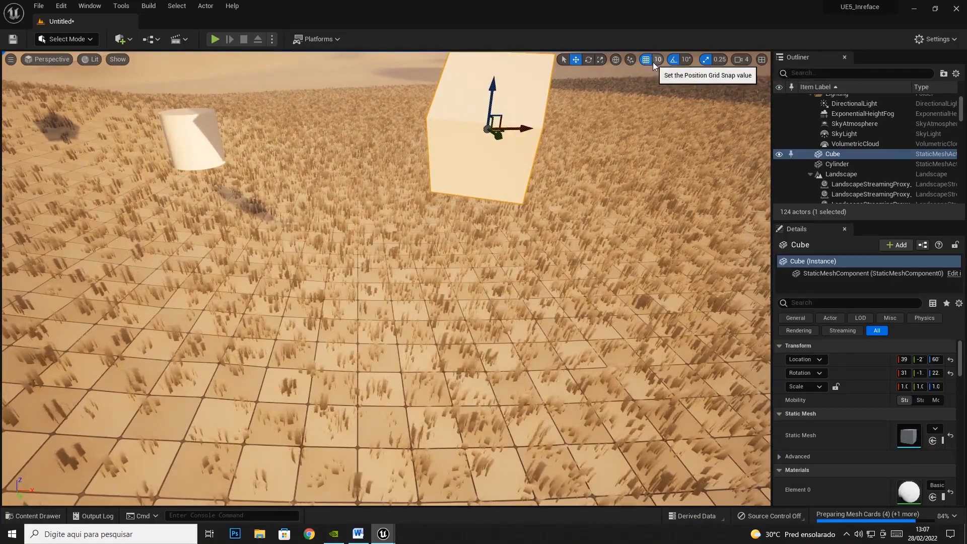
- Set the position grid snap size to 1 and slide the cube along the X axis
click(657, 59)
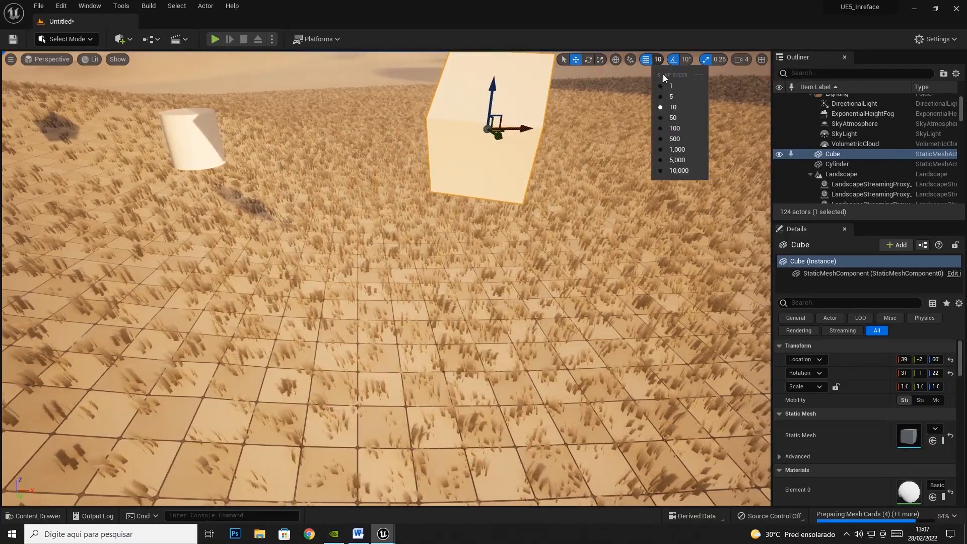
click(670, 85)
mouse_move(514, 130)
mouse_down()
mouse_move(477, 129)
mouse_move(524, 130)
mouse_move(441, 126)
mouse_move(544, 126)
mouse_move(521, 128)
mouse_up()
- Set the position grid snap size to 1,000 and slide the cube back and forth along the X axis
click(657, 60)
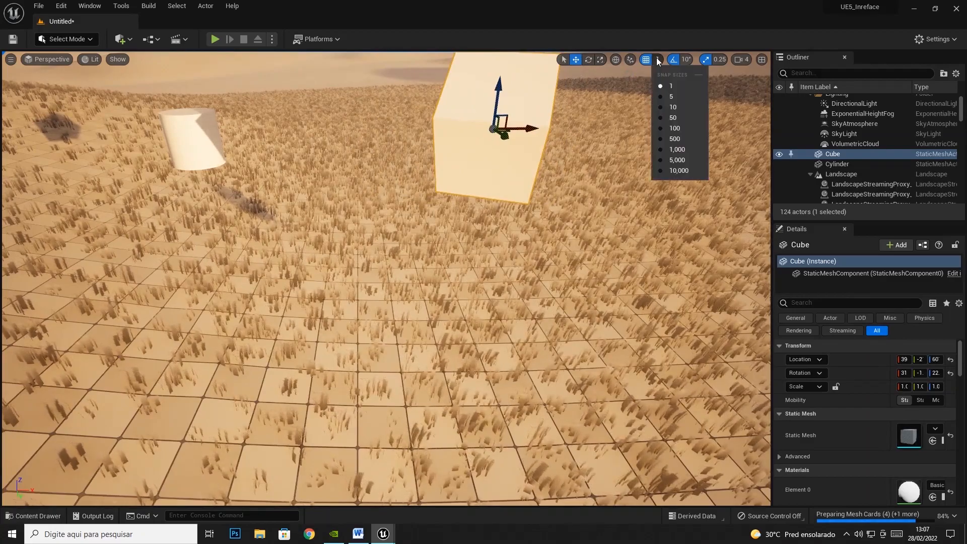
click(674, 149)
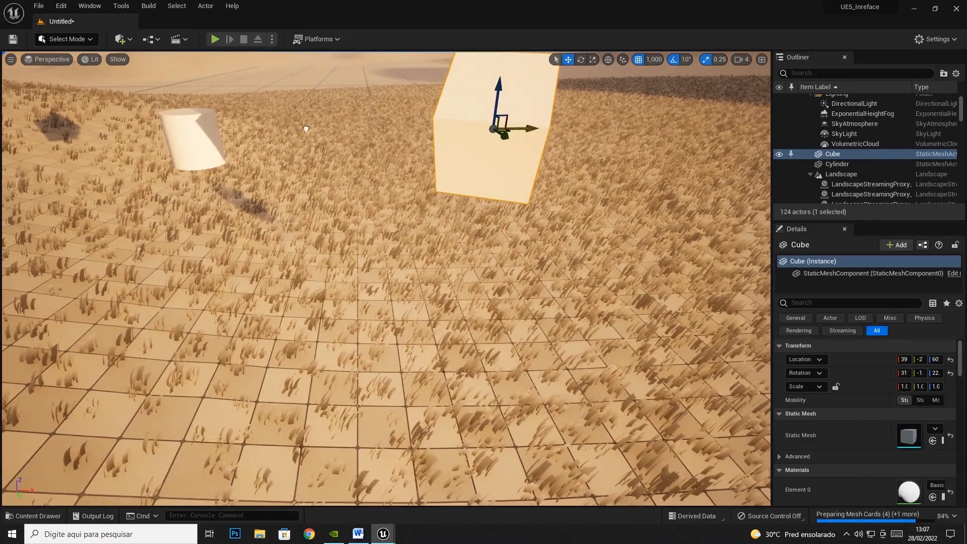
scroll(463, 304, down, 10)
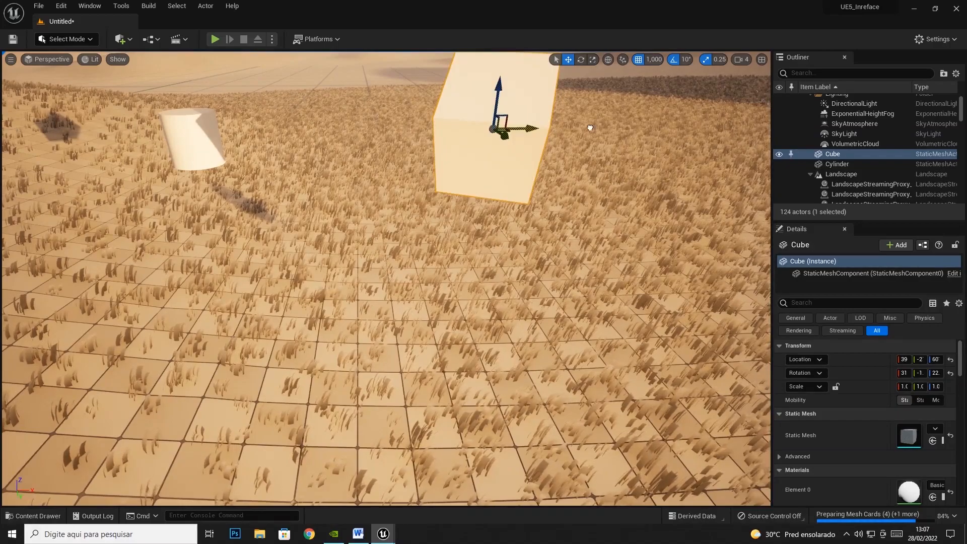
scroll(462, 304, down, 1)
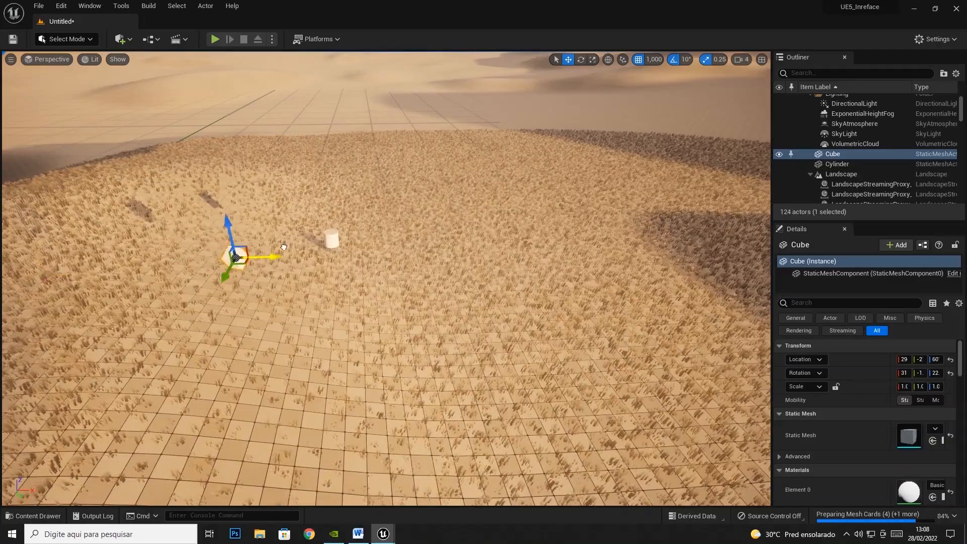
- Set the position grid snap size to 100 and slide the cube along the X axis toward the cylinder
click(653, 60)
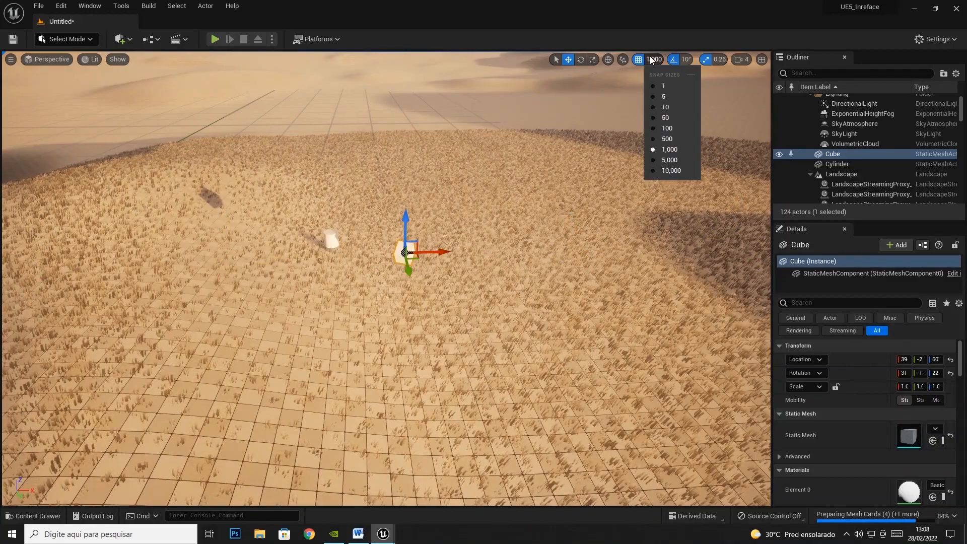
click(664, 128)
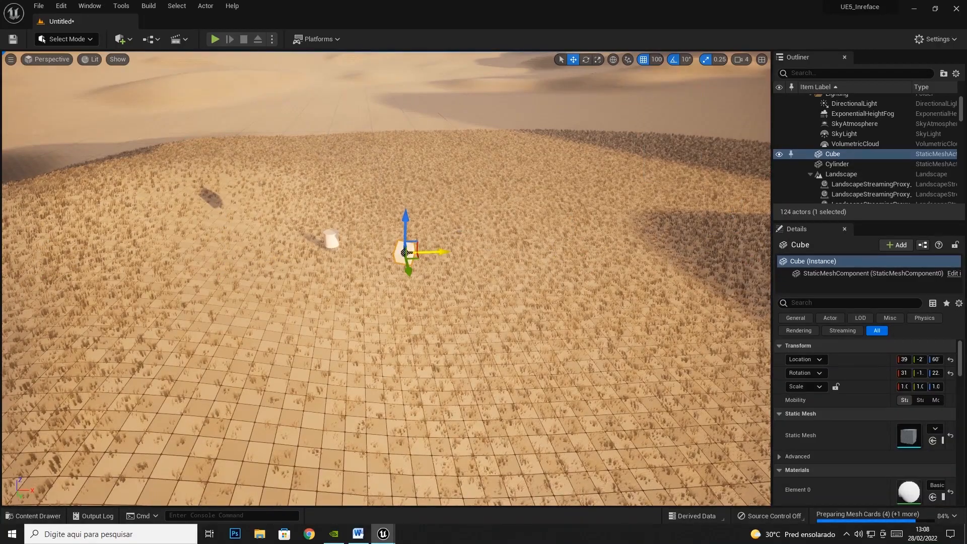
drag(470, 254, 339, 255)
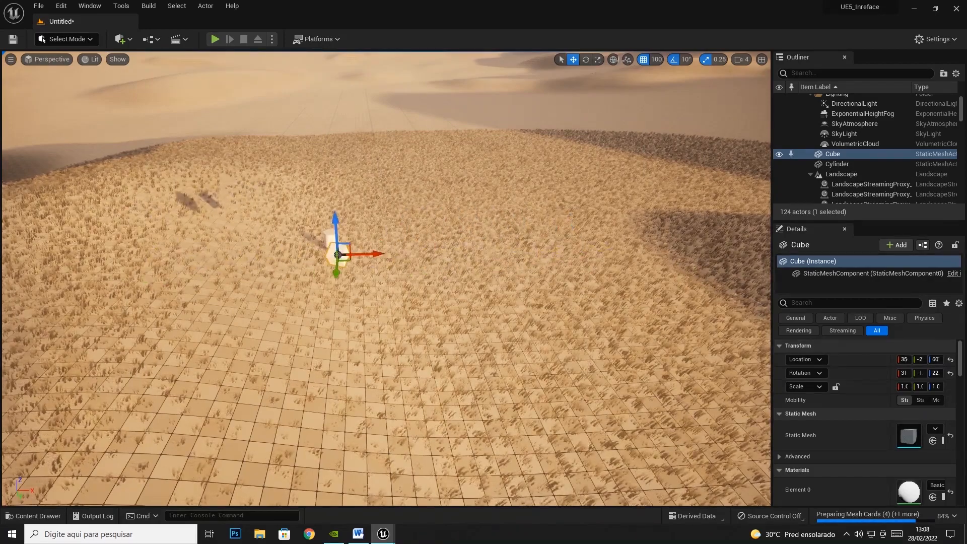
- Set the position grid snap size to 10, disable position snapping and slide the cube freely along the X axis away from the cylinder
click(656, 59)
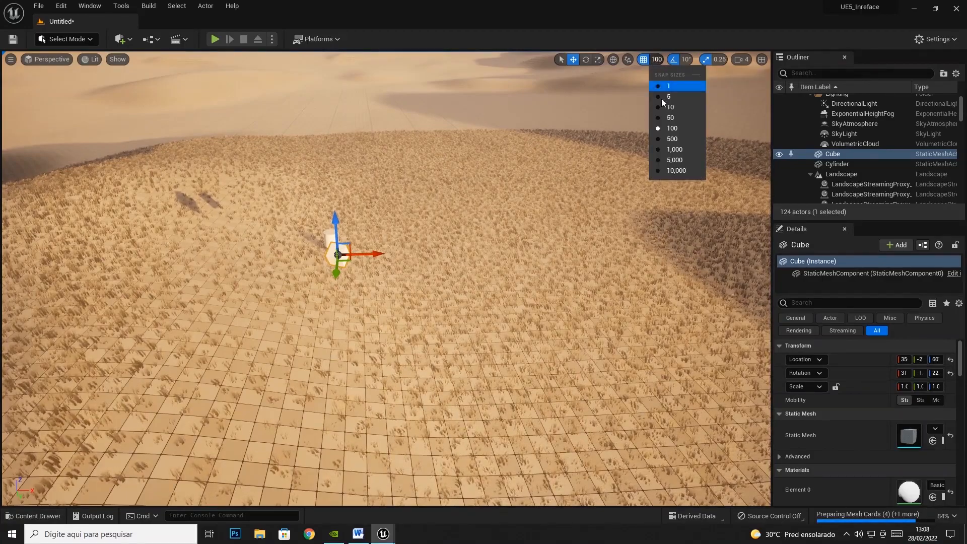
click(666, 107)
click(645, 61)
drag(361, 251, 419, 252)
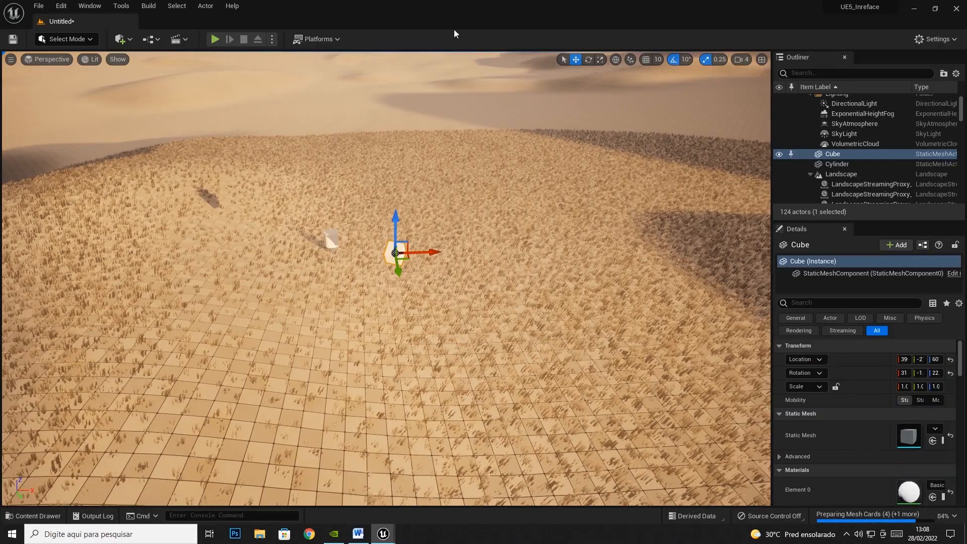
- Switch to the Rotate tool and rotate the cube about the Y axis in 10° increments
click(588, 60)
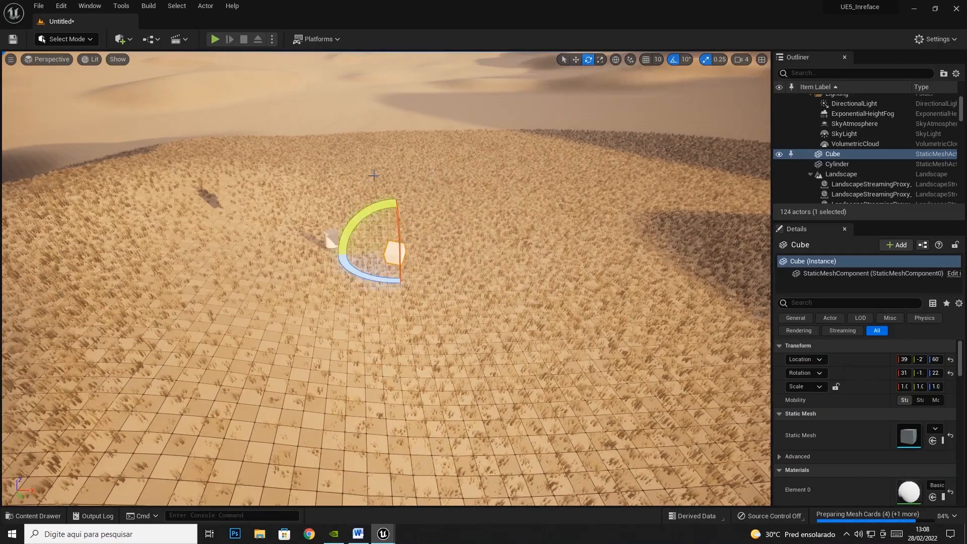
drag(358, 215, 375, 222)
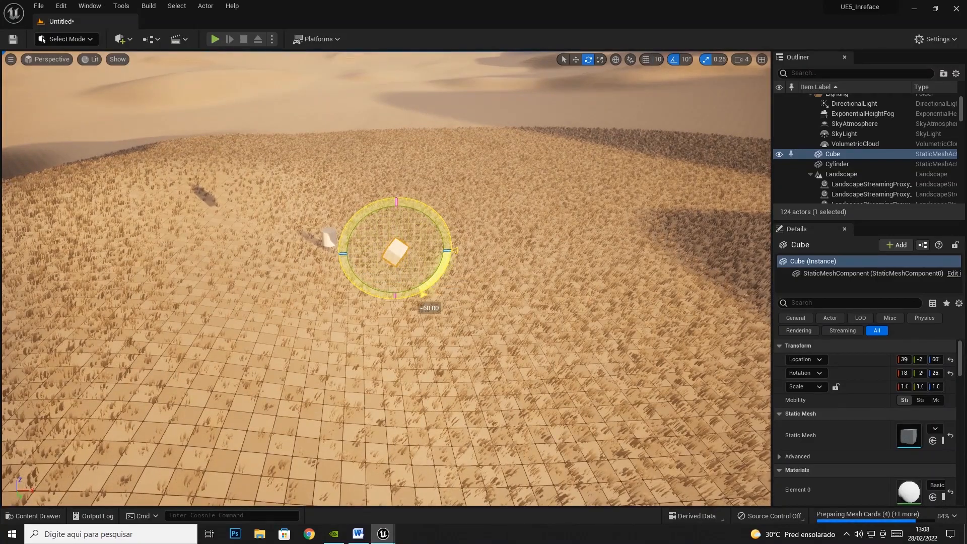
drag(395, 298, 420, 292)
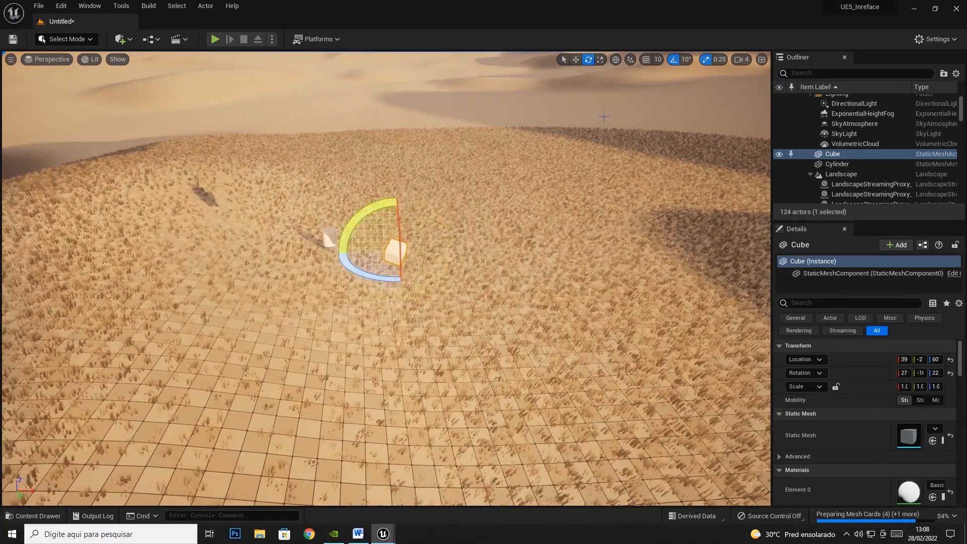
- Set the rotation snap angle to 5° and rotate the cube about the Y axis
click(683, 60)
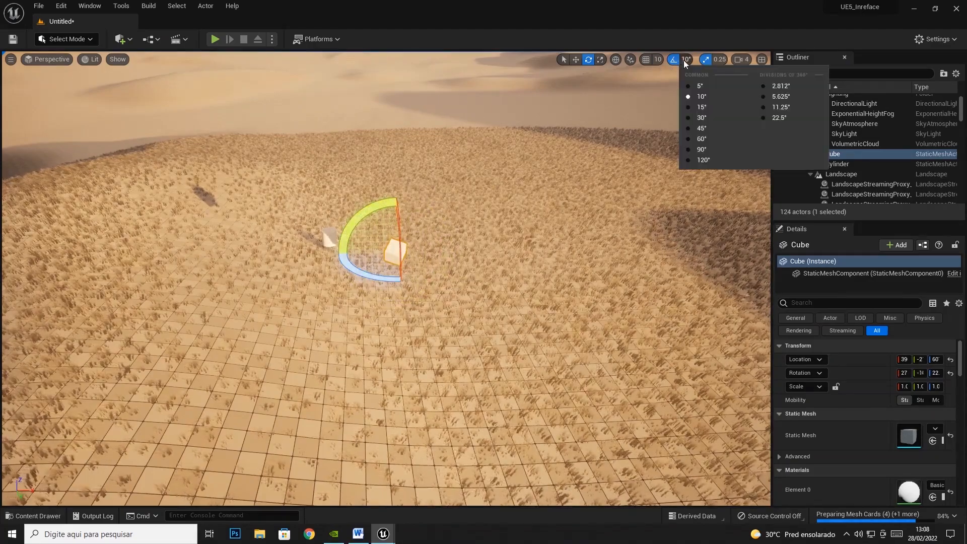
click(701, 86)
mouse_move(449, 249)
mouse_down()
mouse_move(456, 217)
mouse_move(432, 199)
mouse_move(455, 250)
mouse_up()
drag(434, 286, 385, 301)
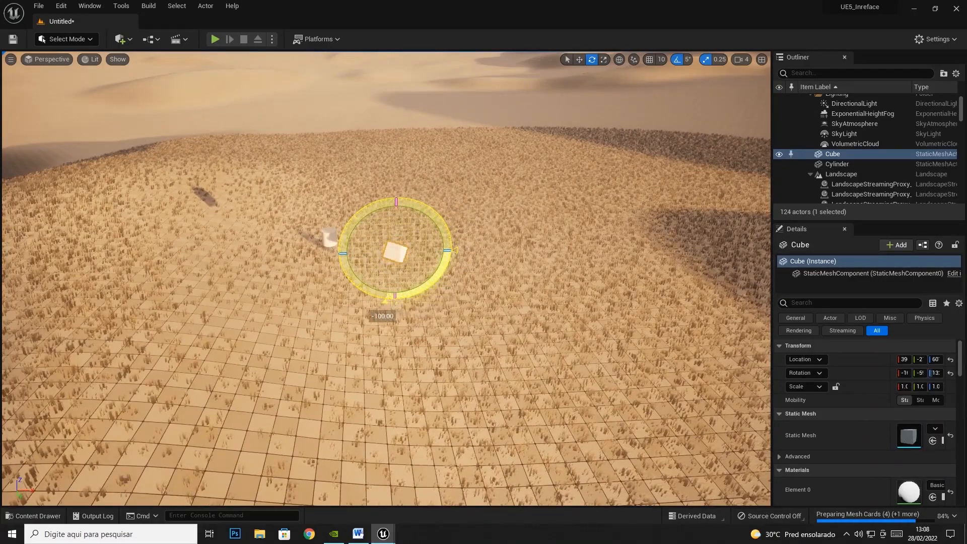
drag(450, 252, 360, 304)
- Set the rotation snap angle to 30° and rotate the cube back and forth about the Y axis
click(684, 59)
click(703, 117)
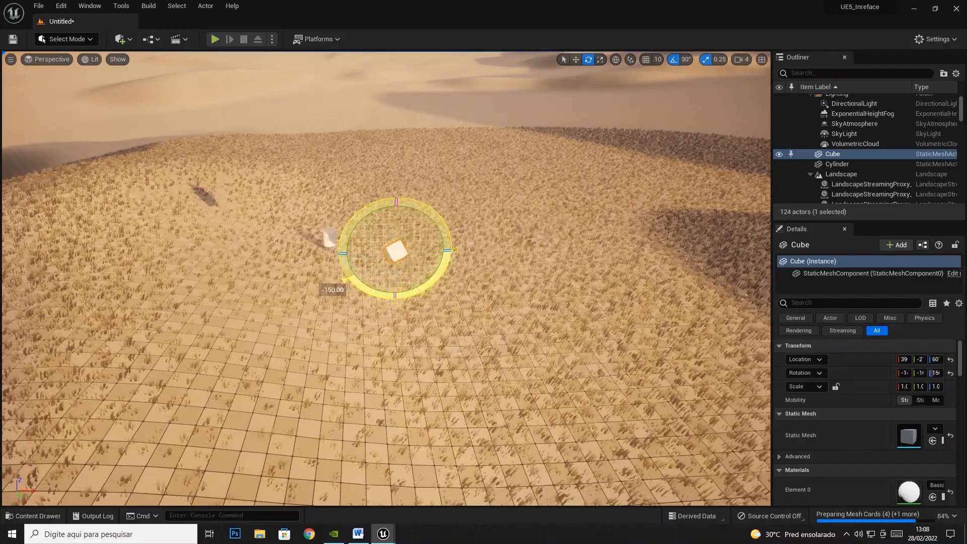
drag(422, 292, 455, 249)
- Disable rotation grid snapping, rotate the cube freely about the Y axis and undo the last rotation
click(685, 59)
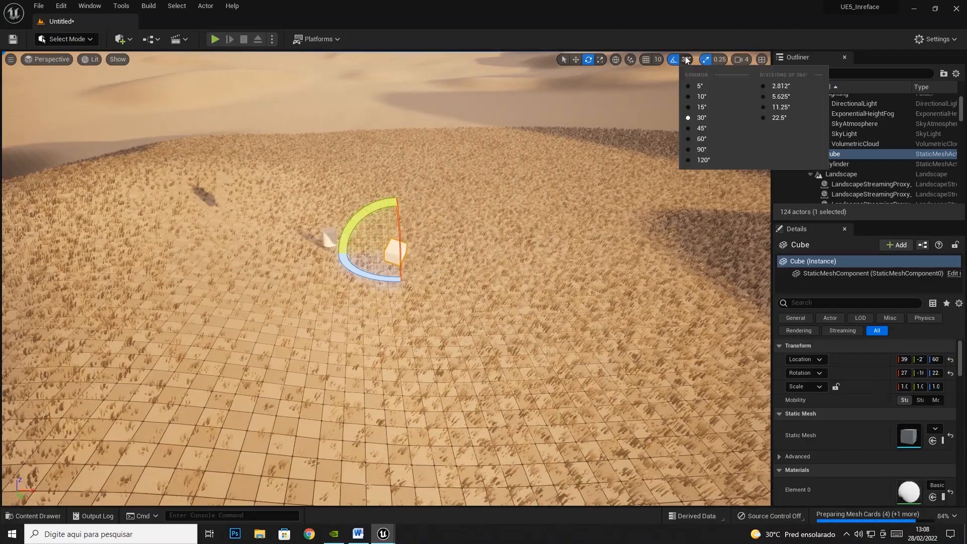
click(705, 60)
click(684, 60)
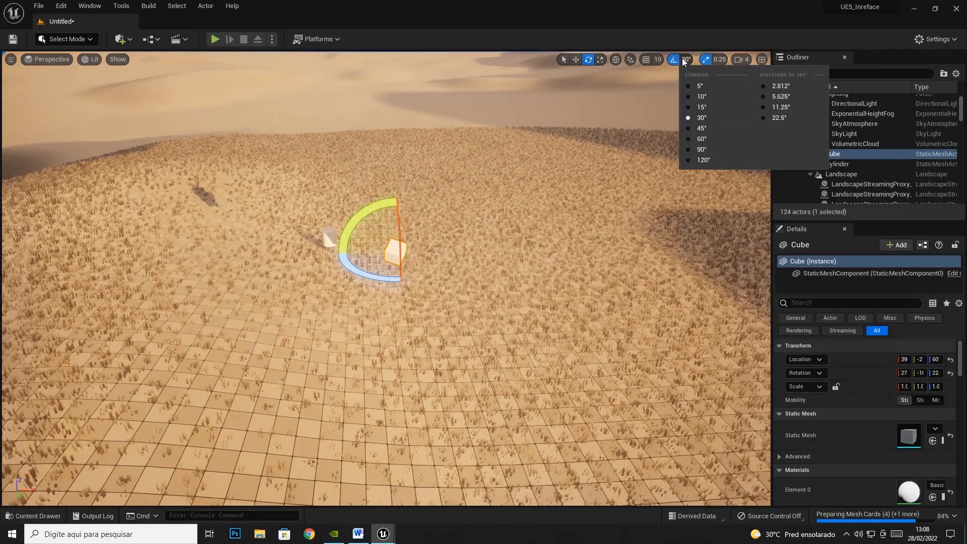
click(672, 64)
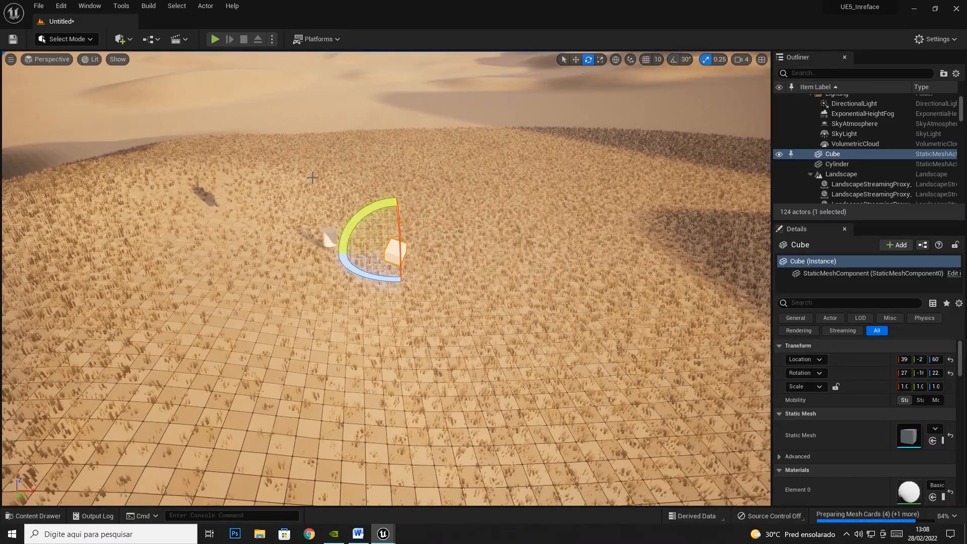
drag(379, 204, 456, 252)
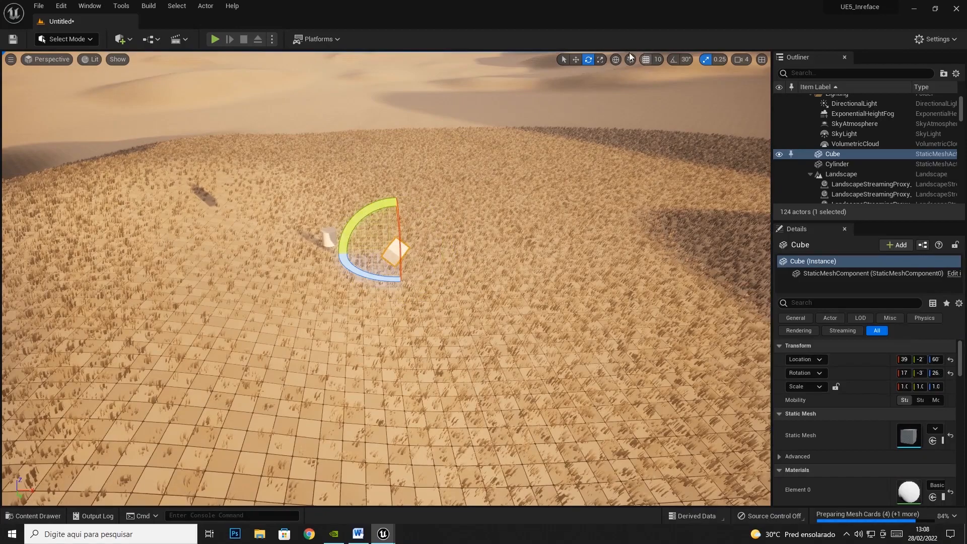
key(ctrl+z)
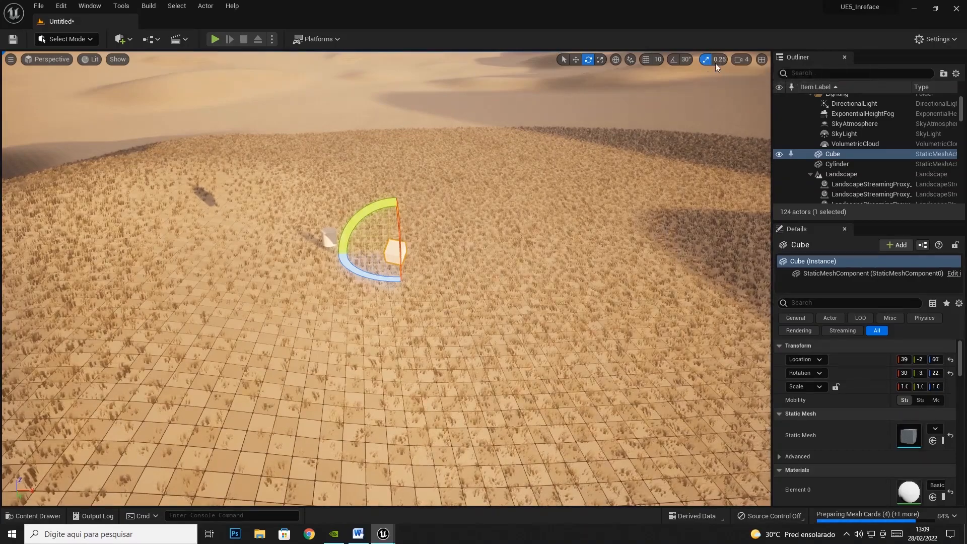
- Activate the Scale tool on the cube with scale snapping enabled
click(697, 58)
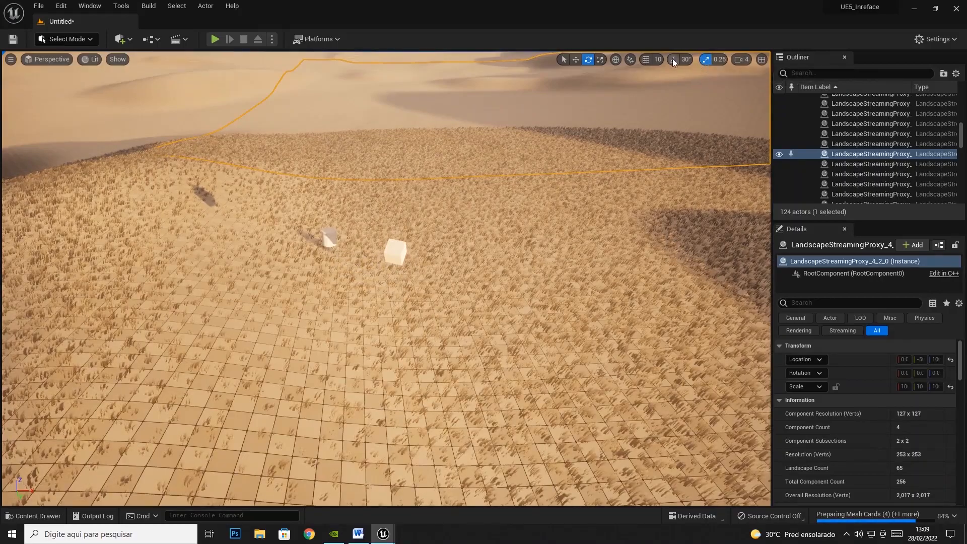
click(602, 60)
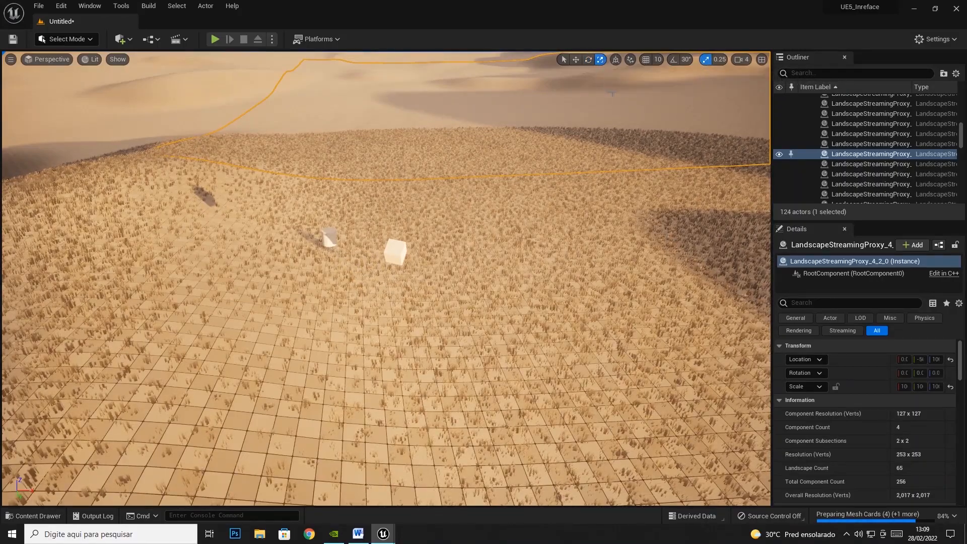
click(707, 61)
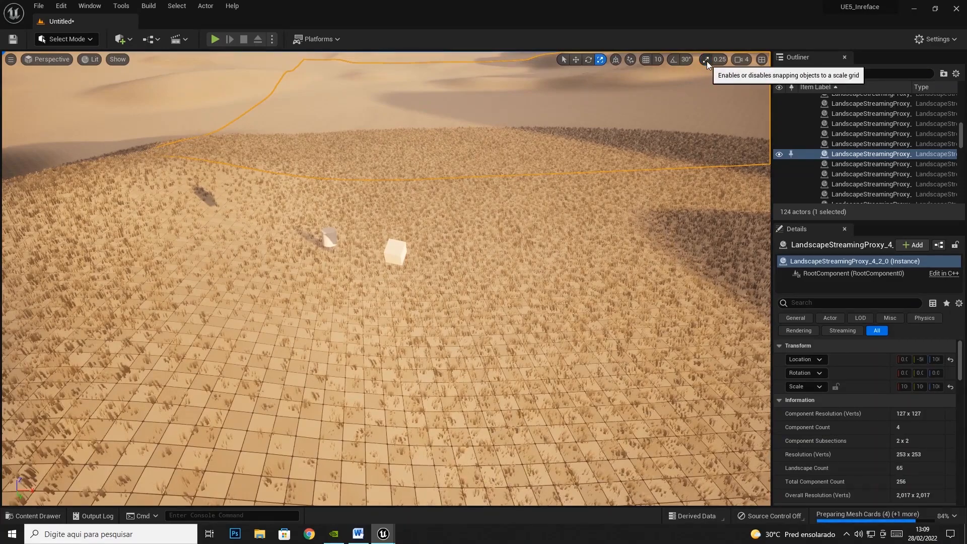
click(706, 61)
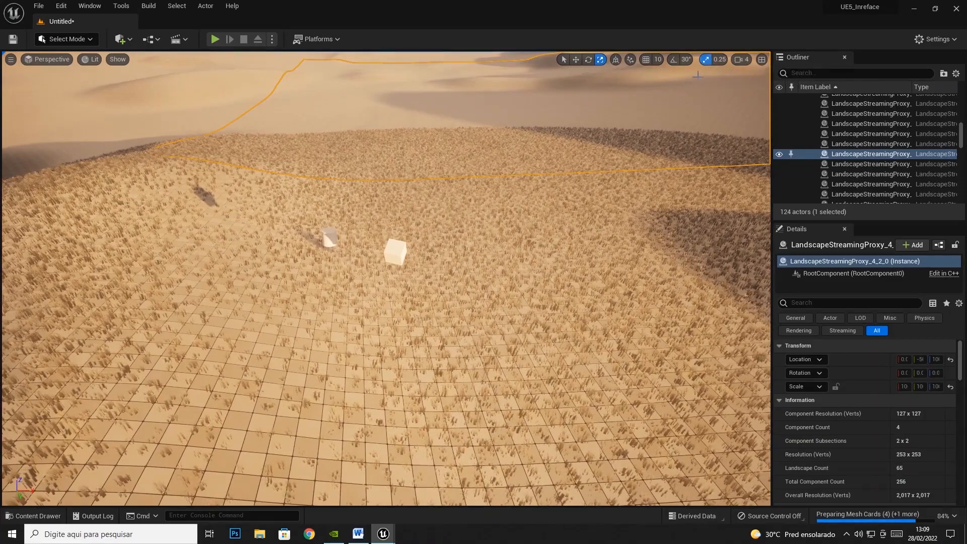
click(395, 252)
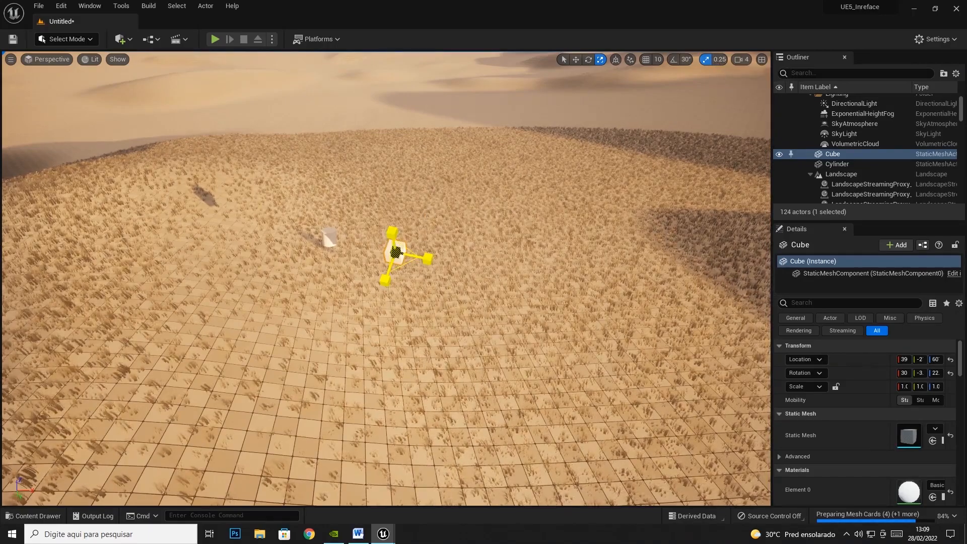
- Try scaling the cube uniformly with 0.25 snapping, and stretch it with the scale snap set to 10
drag(395, 252, 388, 321)
click(719, 60)
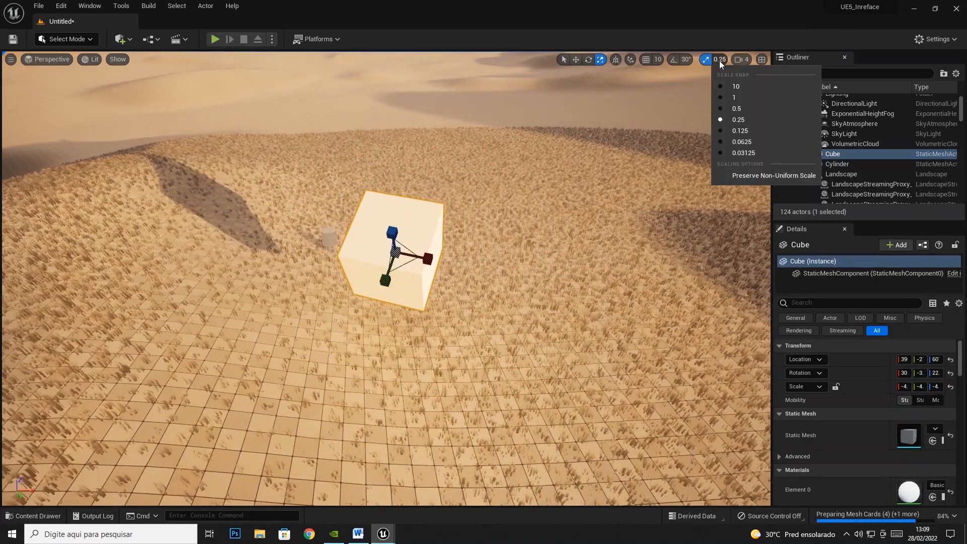
click(724, 86)
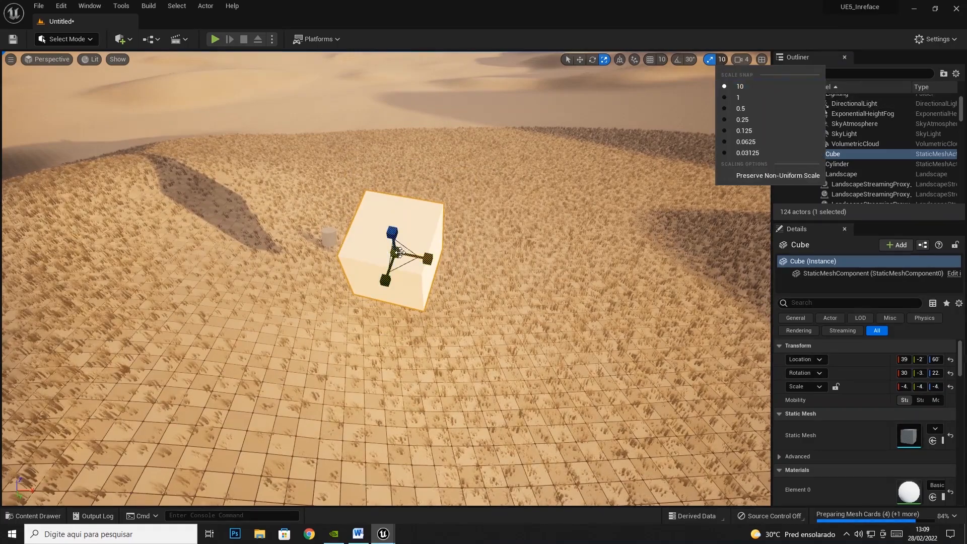
click(399, 252)
drag(399, 253, 366, 247)
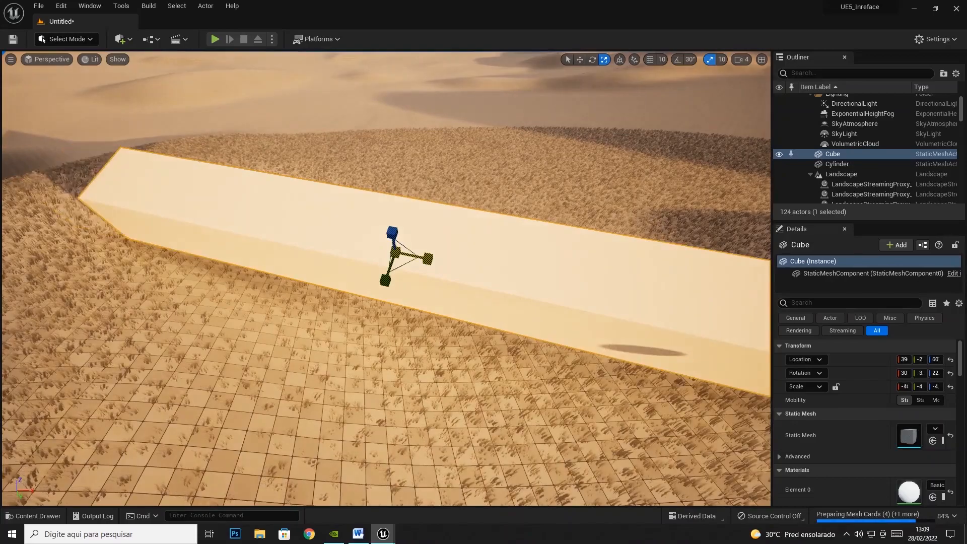
- Undo the cube's scale changes
key(ctrl+z)
key(ctrl+z)
key(ctrl+z)
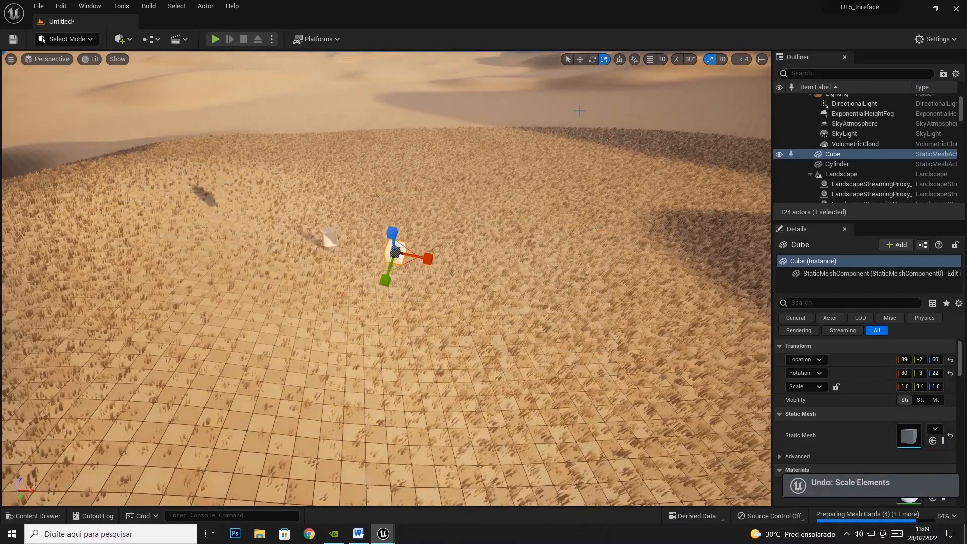
- Set the scale snap to 1 and enlarge the cube uniformly to a scale of about 5
click(721, 59)
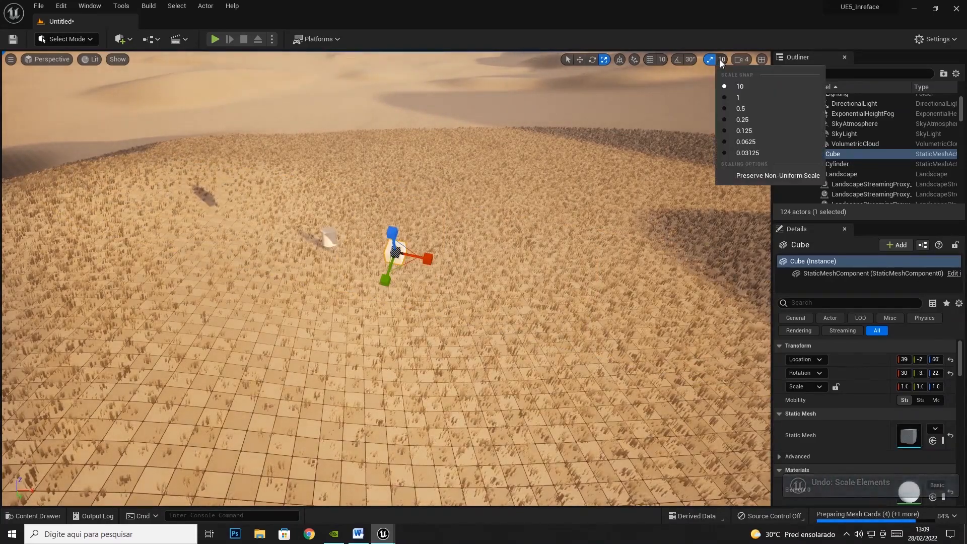
click(738, 98)
drag(395, 251, 381, 319)
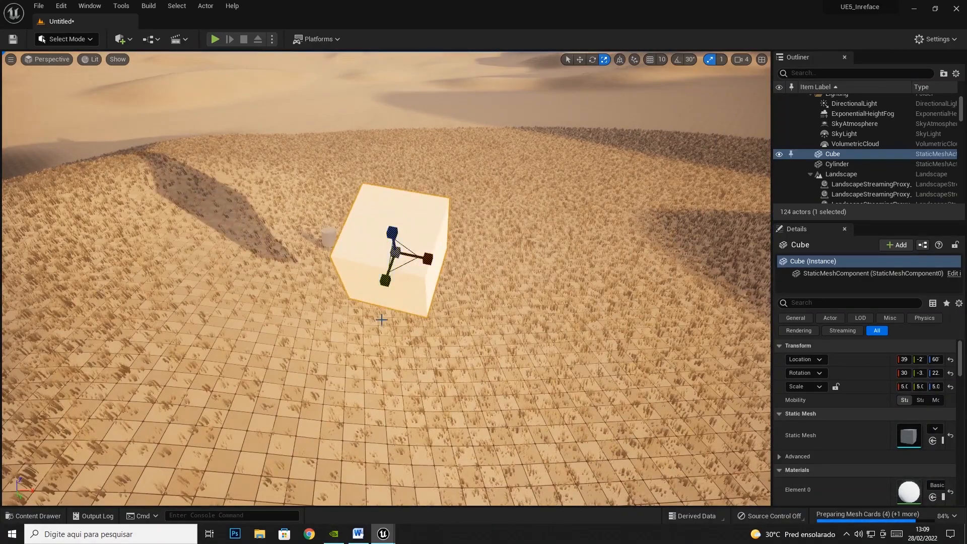
- Set the scale snap to 0.03125, turn scale snapping off and enlarge the cube uniformly to a scale of about 8.5
click(720, 60)
click(735, 159)
drag(403, 251, 479, 194)
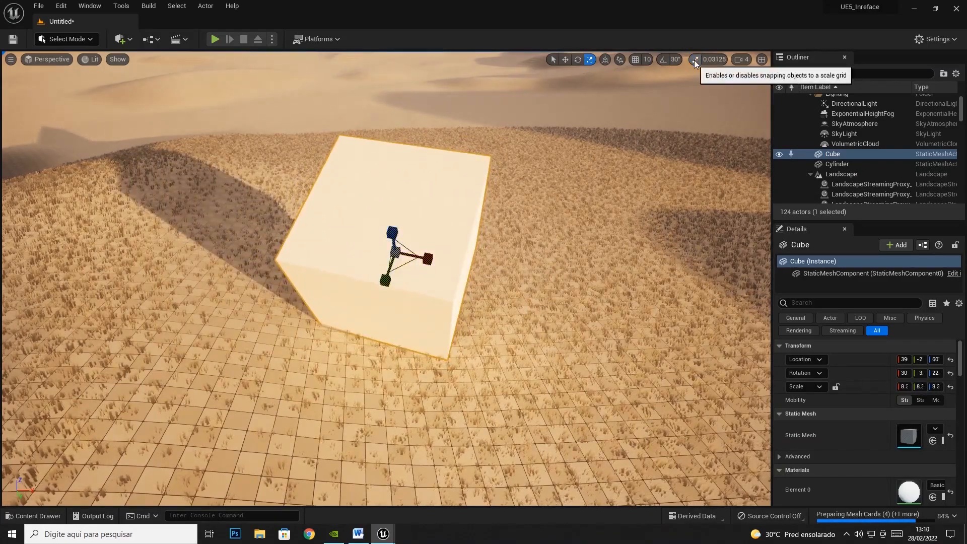
drag(395, 253, 356, 248)
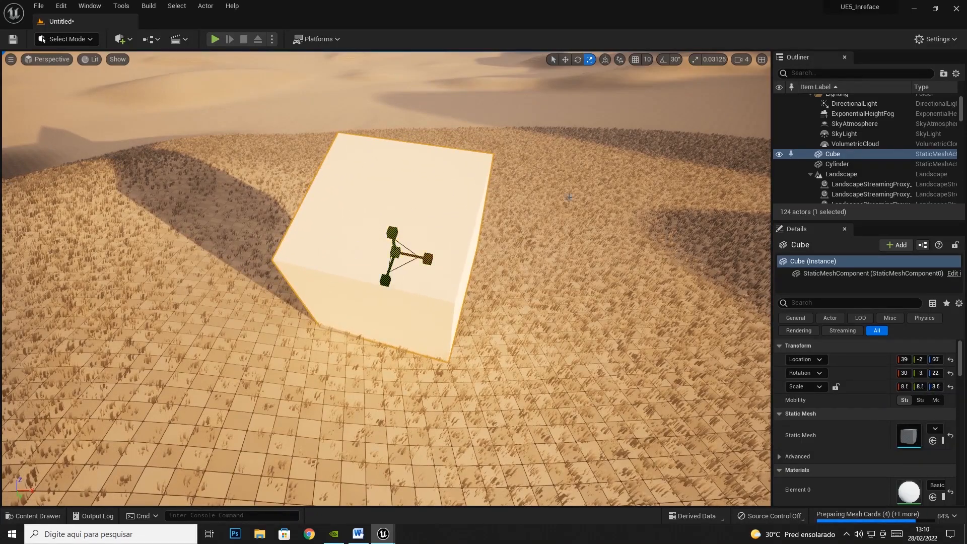
- Look at the camera speed settings and fly the camera around the cube
click(744, 60)
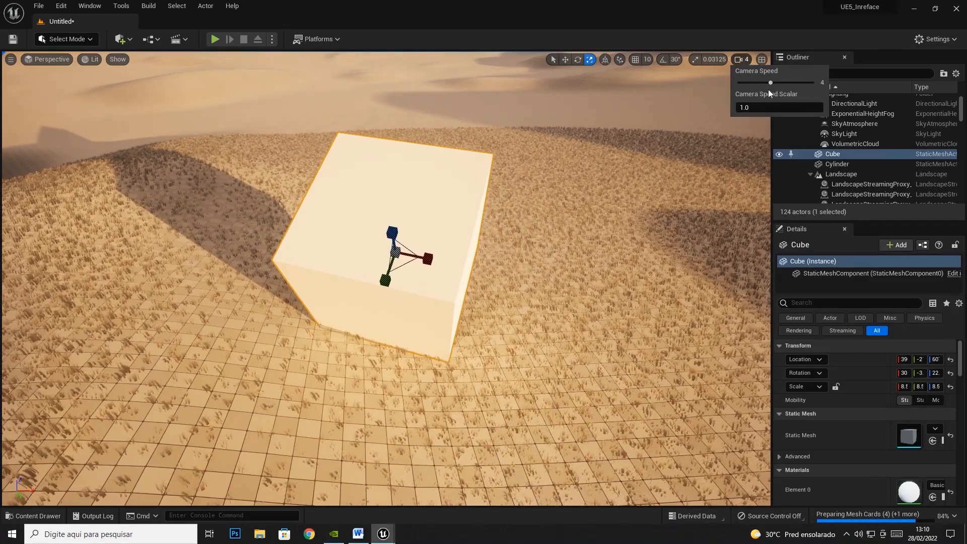
right_drag(554, 201, 577, 169)
key(w)
key(s)
key(a)
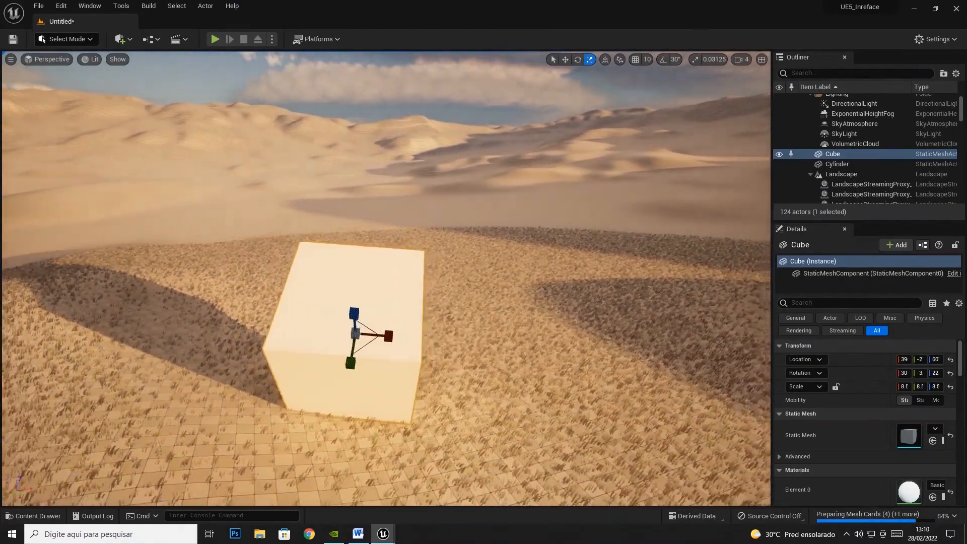
key(d)
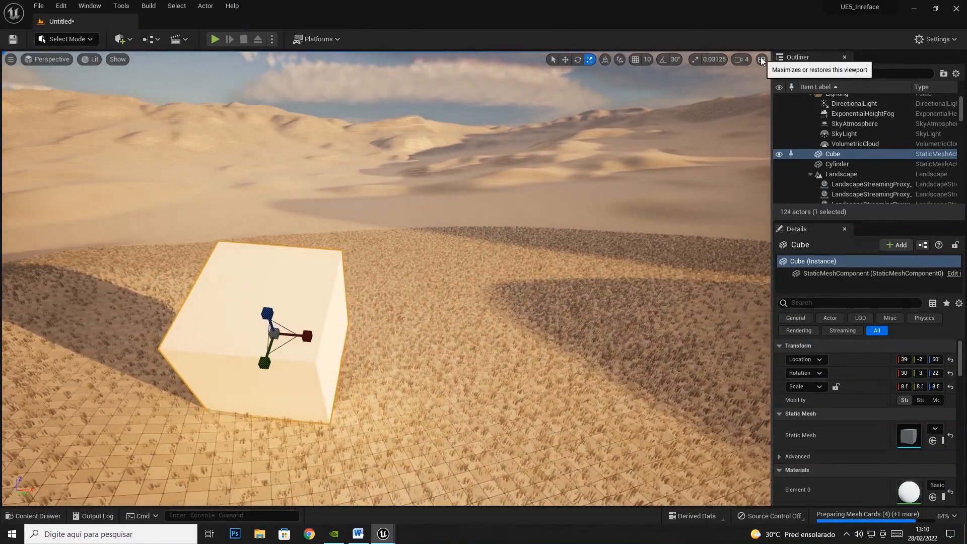
- Split the view into the four-viewport layout and try maximizing and restoring the Right and Back viewports
click(760, 59)
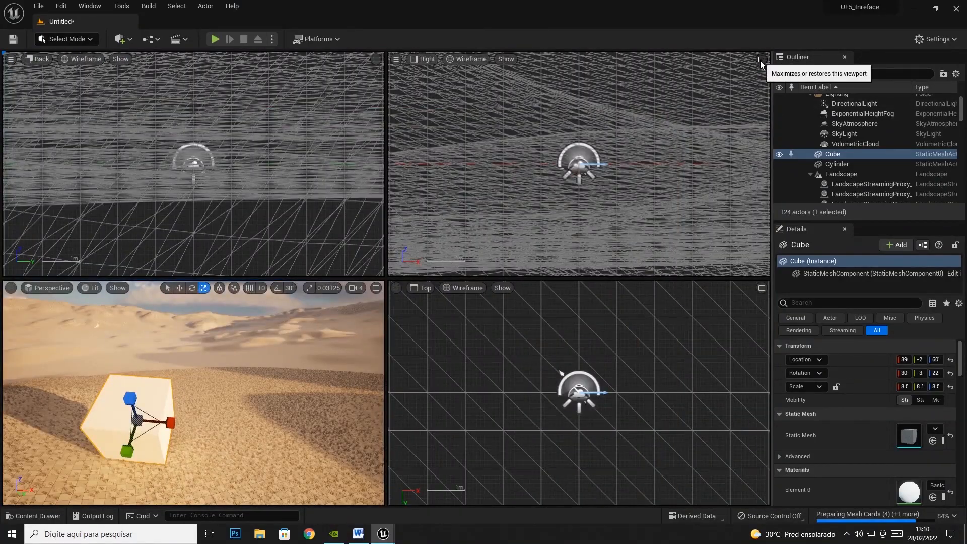
click(760, 61)
click(760, 61)
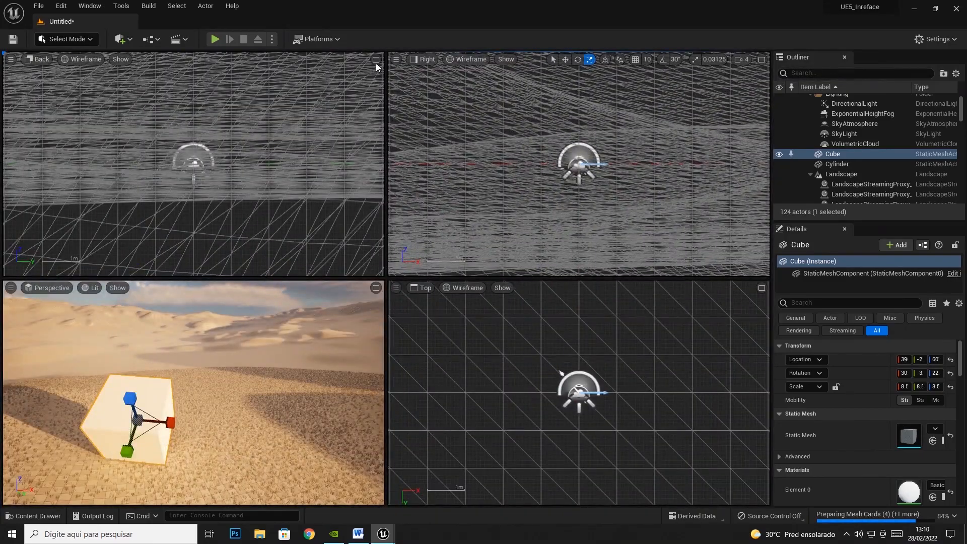
click(376, 62)
click(761, 60)
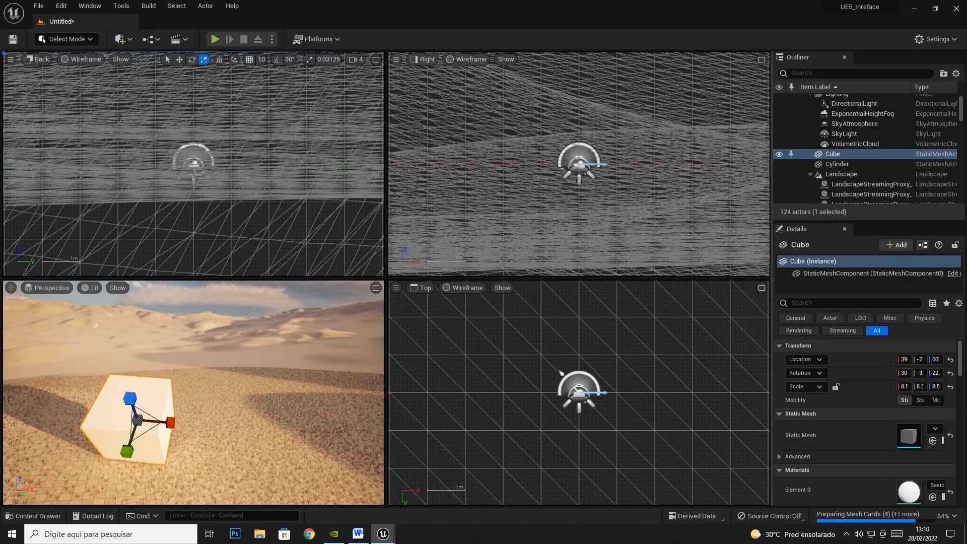
- Switch the Back viewport's orientation through Front and Right, ending on the Left view
click(36, 60)
click(35, 59)
click(35, 59)
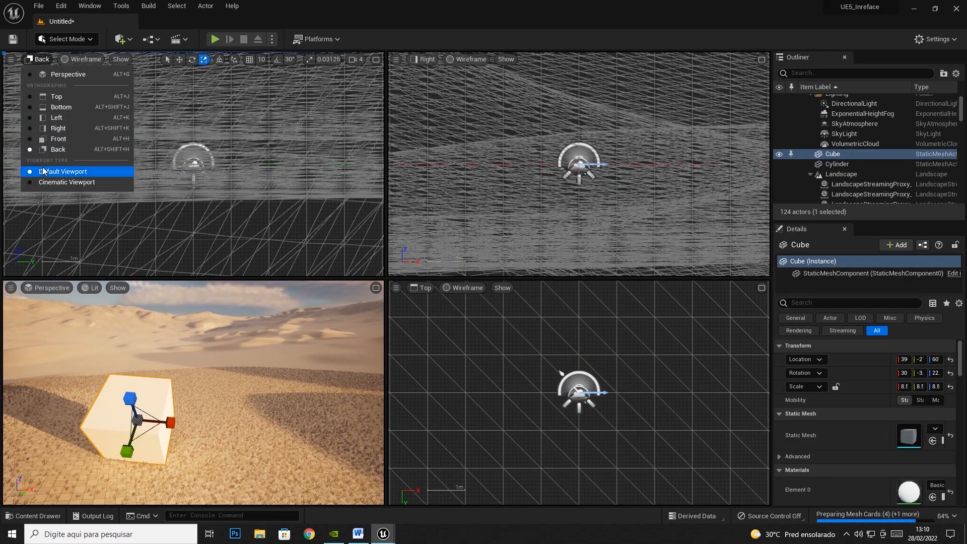
click(57, 139)
click(43, 59)
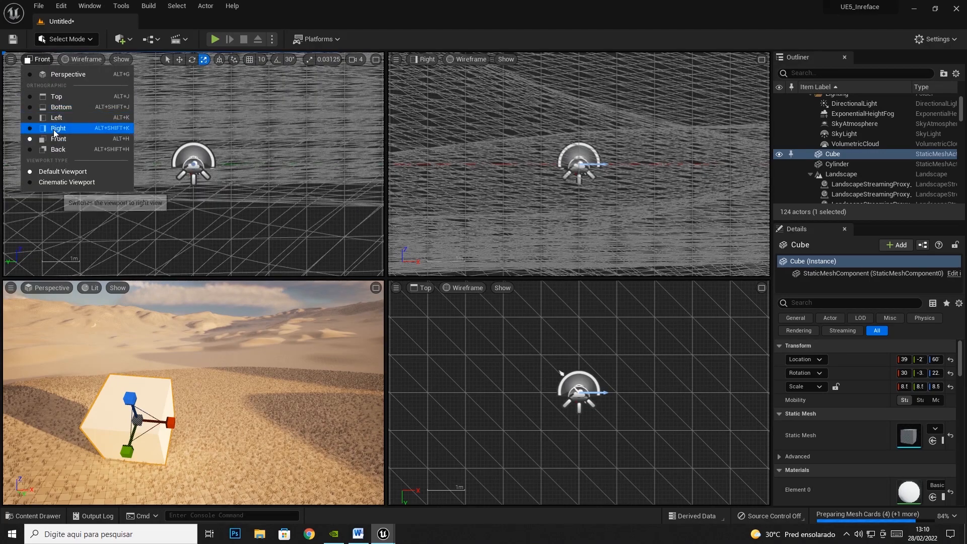
click(54, 132)
click(40, 60)
click(49, 119)
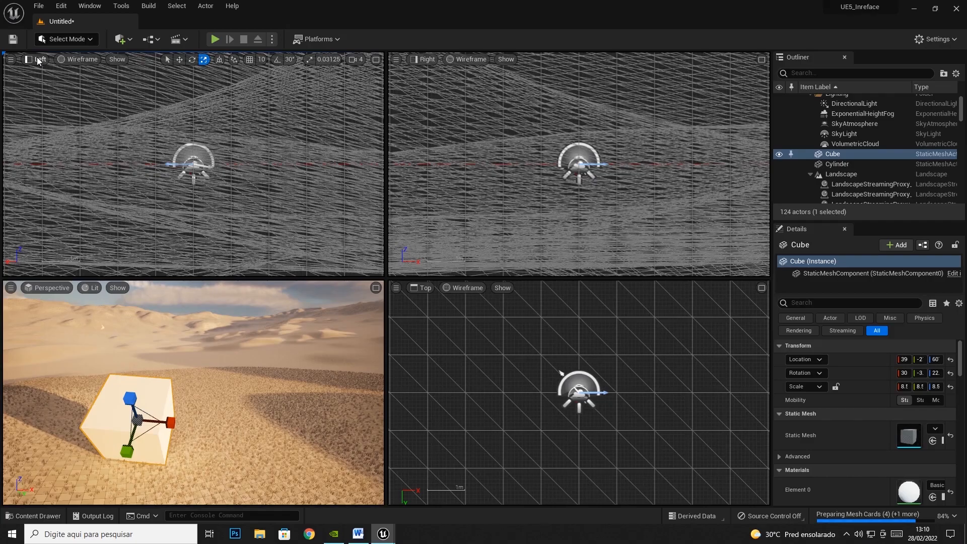
- Preview the Left viewport in Lit mode, restore Wireframe and look through its show flags
click(75, 59)
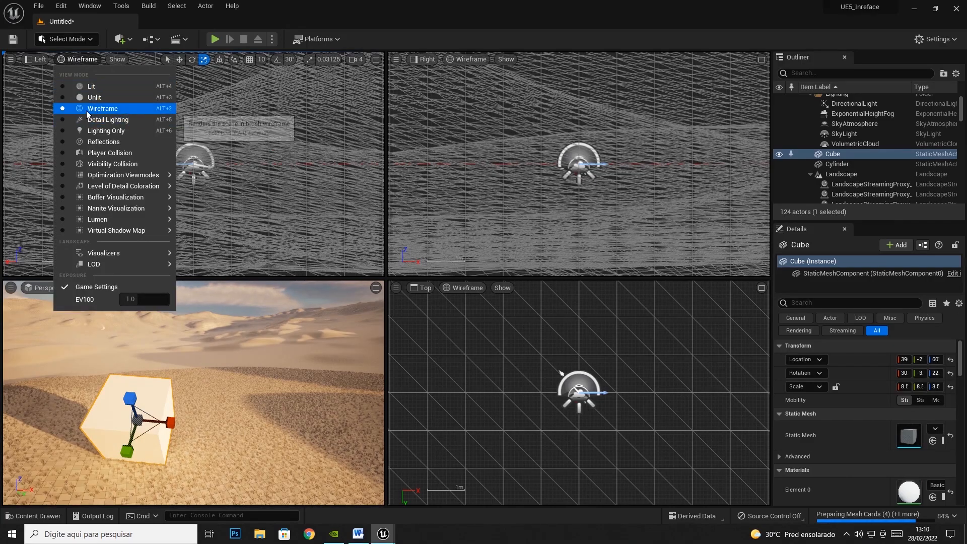
click(85, 91)
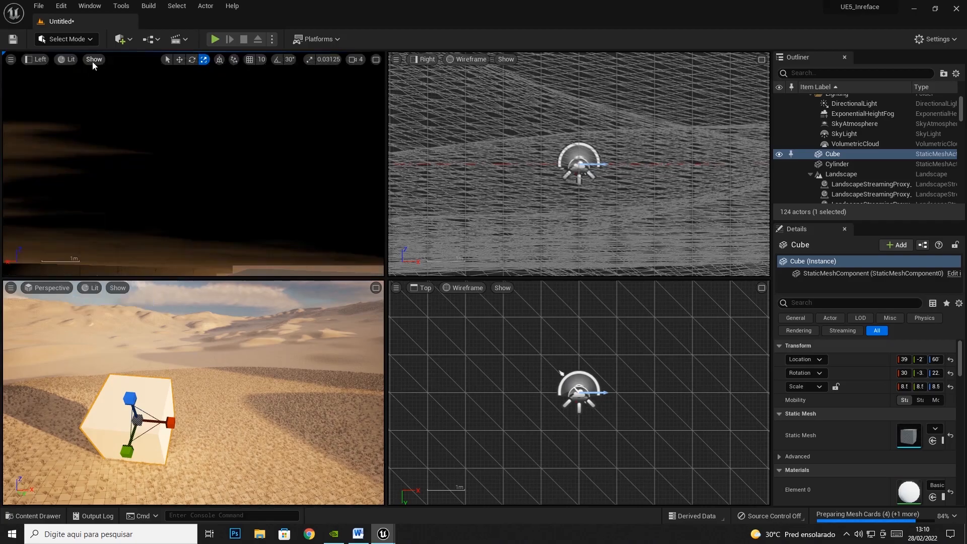
click(74, 60)
click(91, 109)
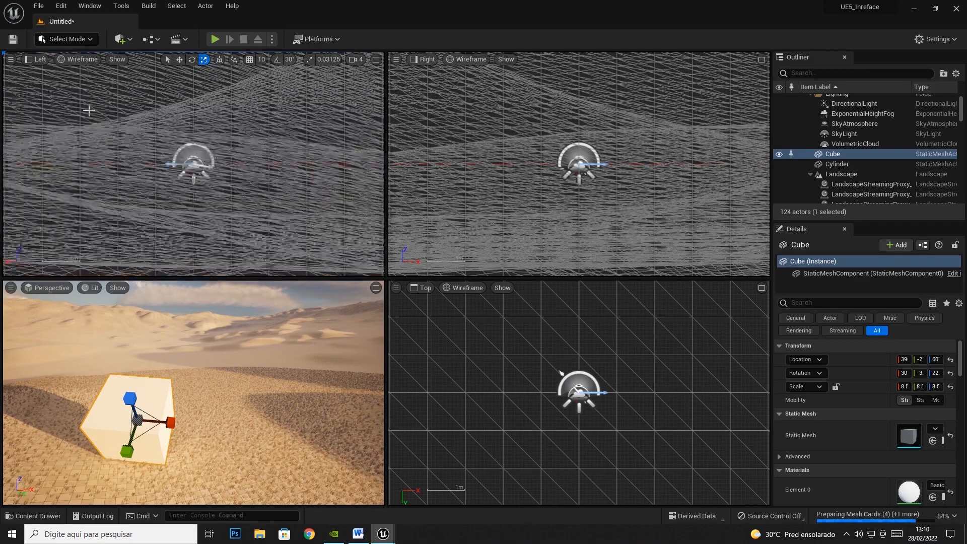
click(118, 61)
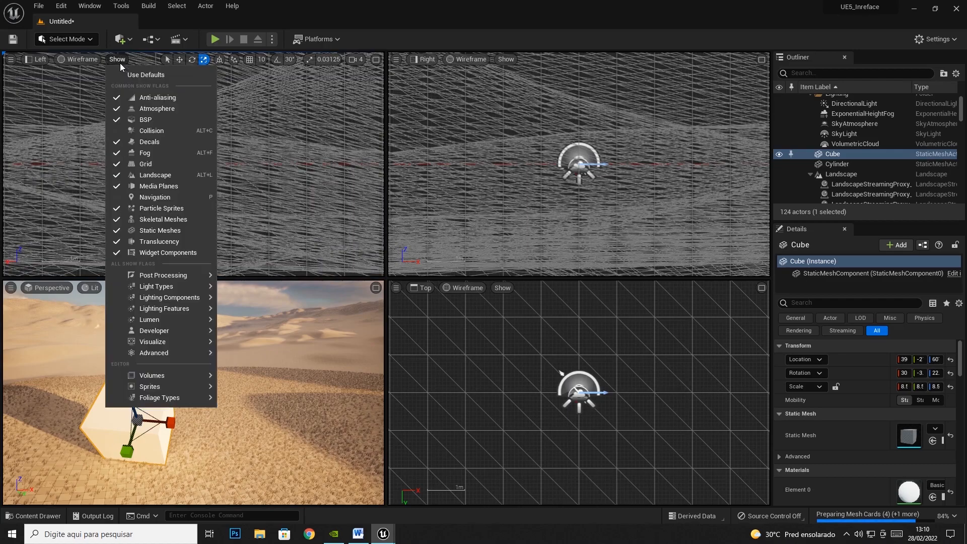
mouse_move(193, 274)
- Maximize and restore the Left, Right and Top viewports one after another
click(374, 60)
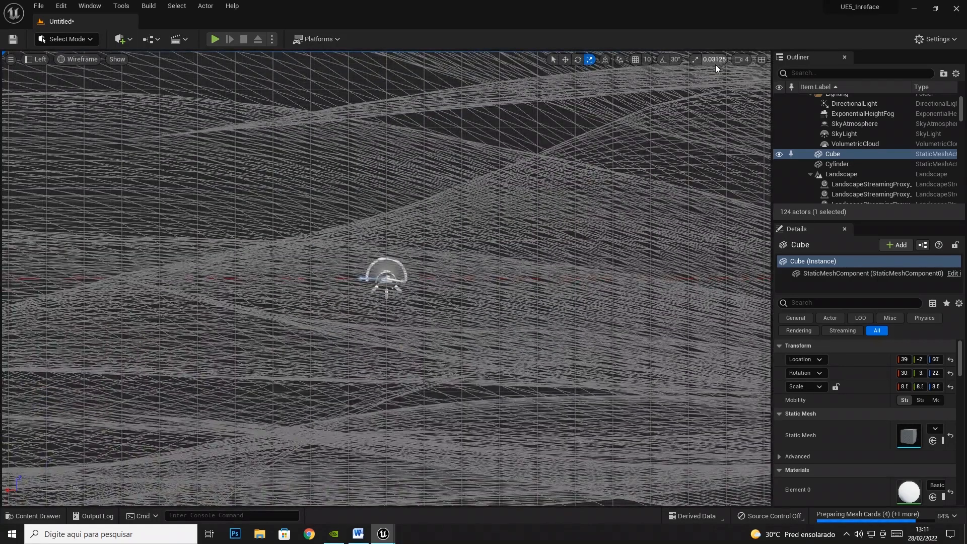
click(761, 59)
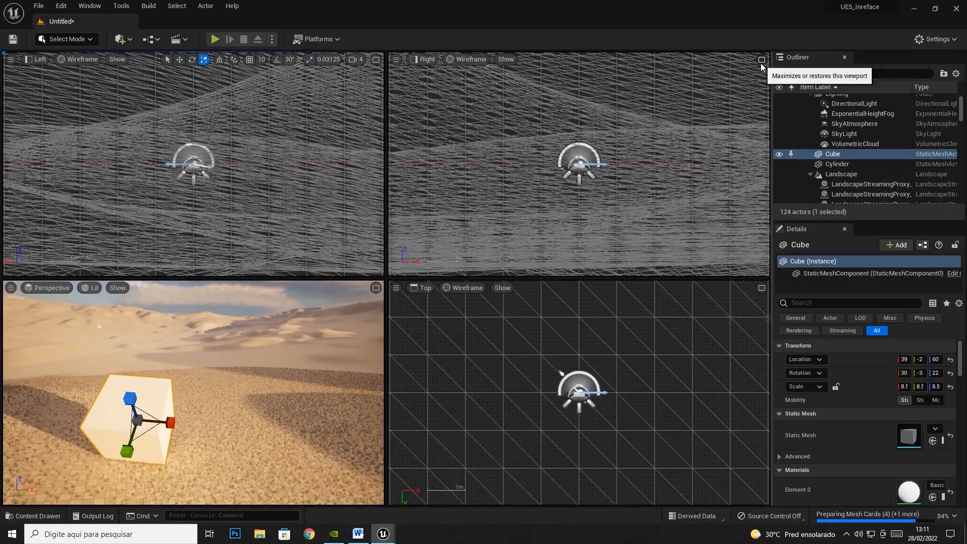
click(762, 59)
click(762, 60)
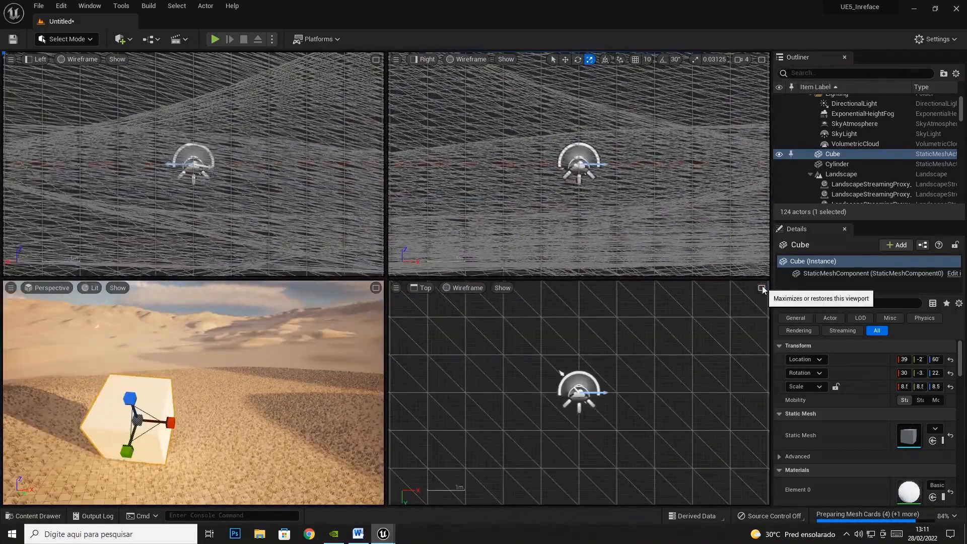
click(763, 285)
click(761, 60)
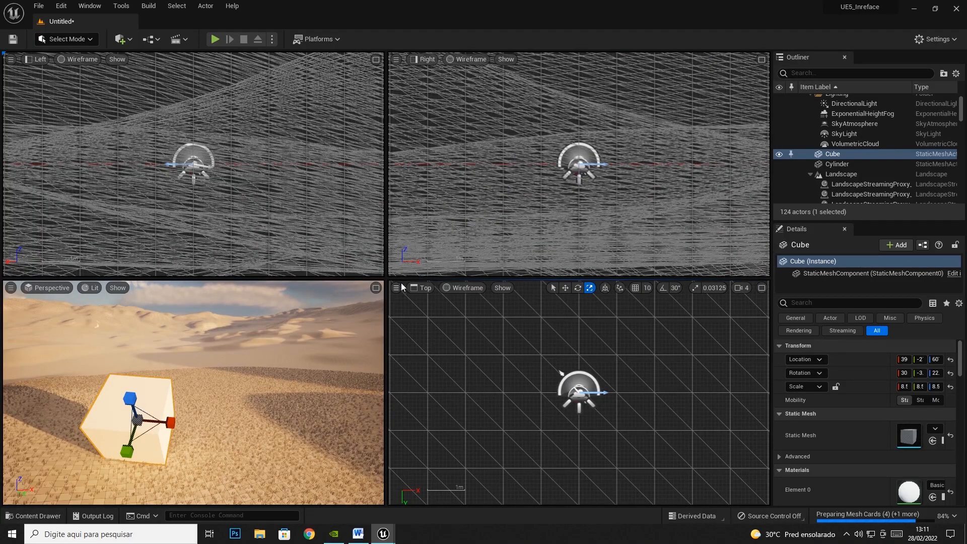
- Maximize the Perspective viewport and enable its FPS display
click(376, 287)
right_drag(541, 198, 523, 207)
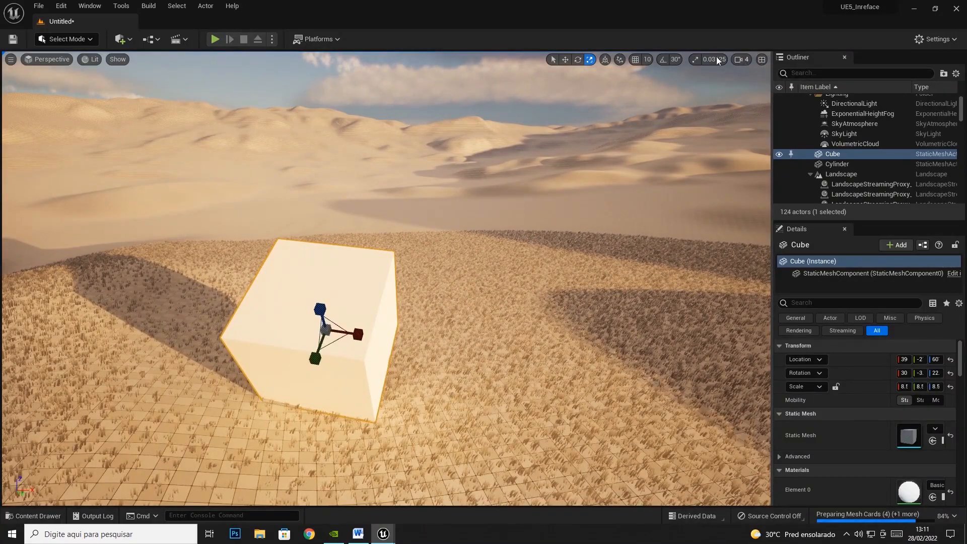
click(10, 60)
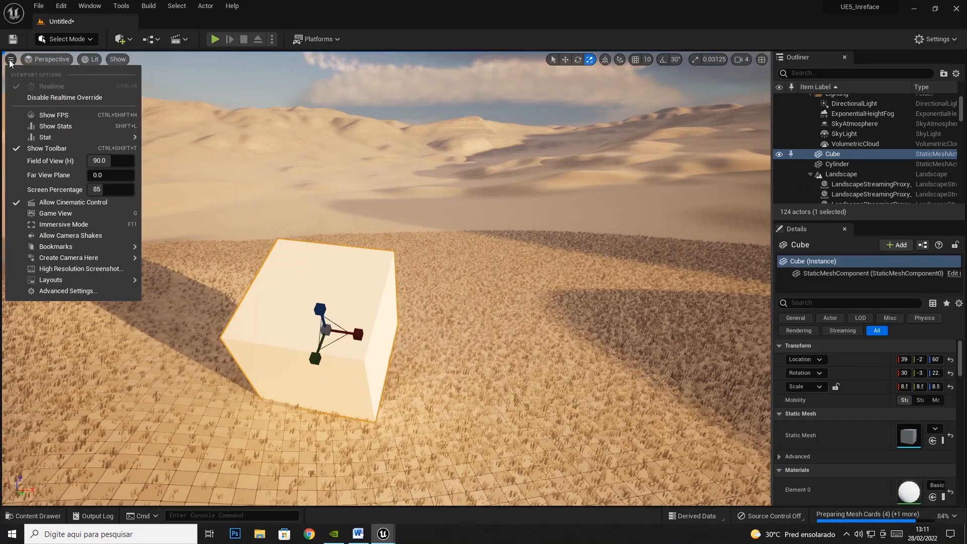
click(61, 117)
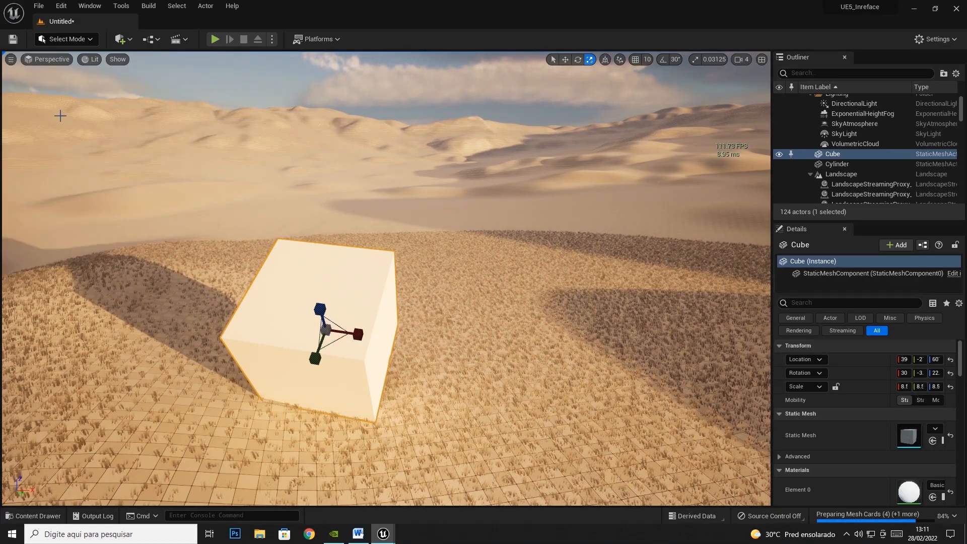
- Review the Perspective viewport's display options and deselect the cube
click(11, 58)
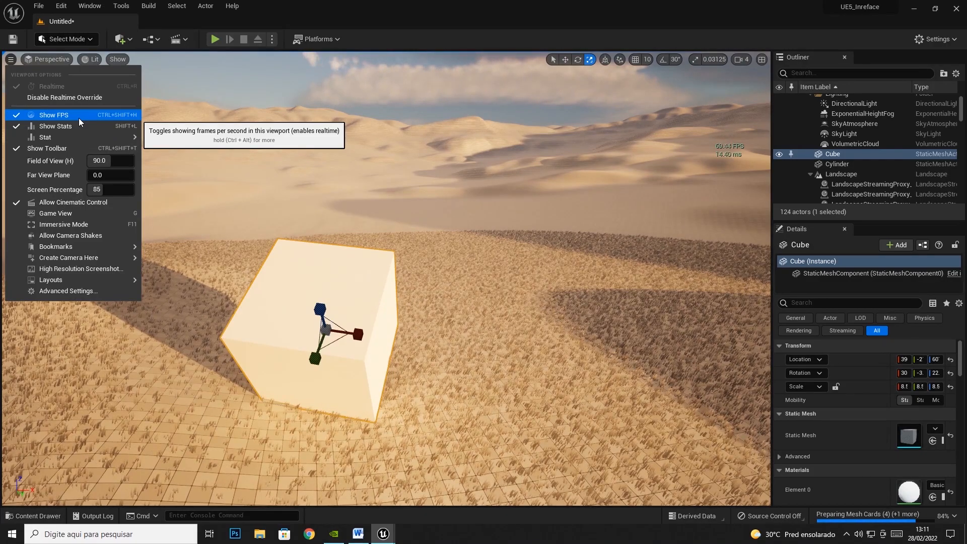
click(666, 145)
click(666, 146)
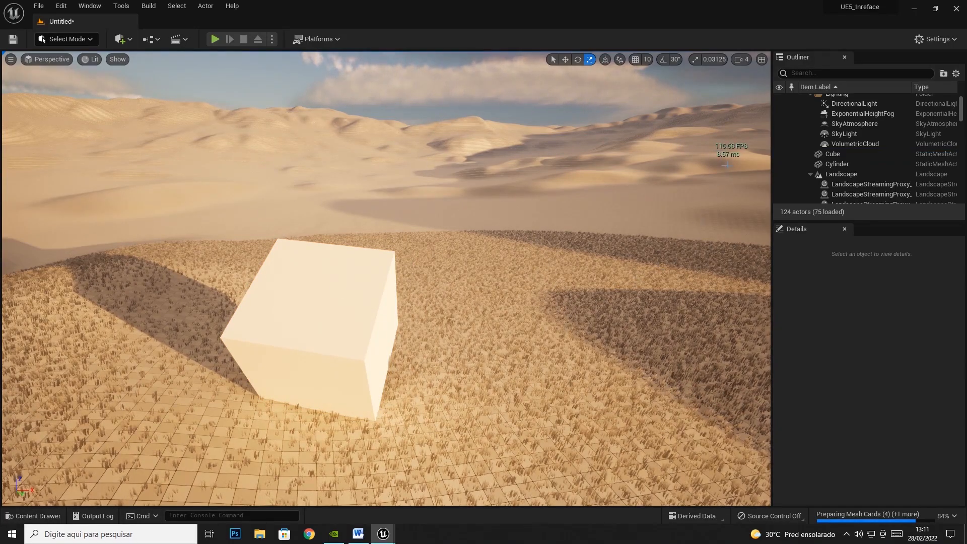
mouse_move(501, 286)
right_down()
mouse_move(464, 285)
mouse_move(554, 312)
mouse_move(494, 284)
right_up()
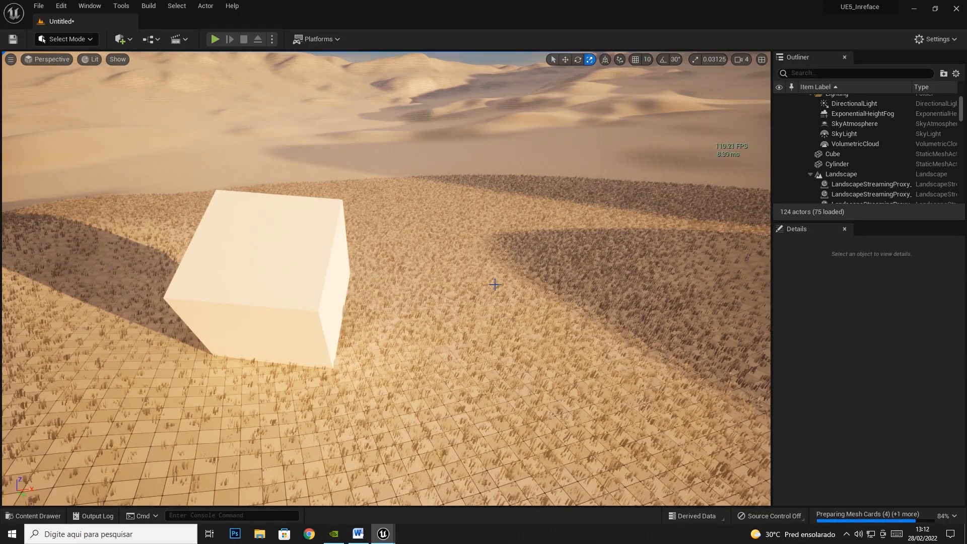
mouse_move(508, 276)
right_down()
mouse_move(450, 255)
mouse_move(508, 250)
mouse_move(415, 252)
mouse_move(474, 256)
mouse_move(509, 276)
right_up()
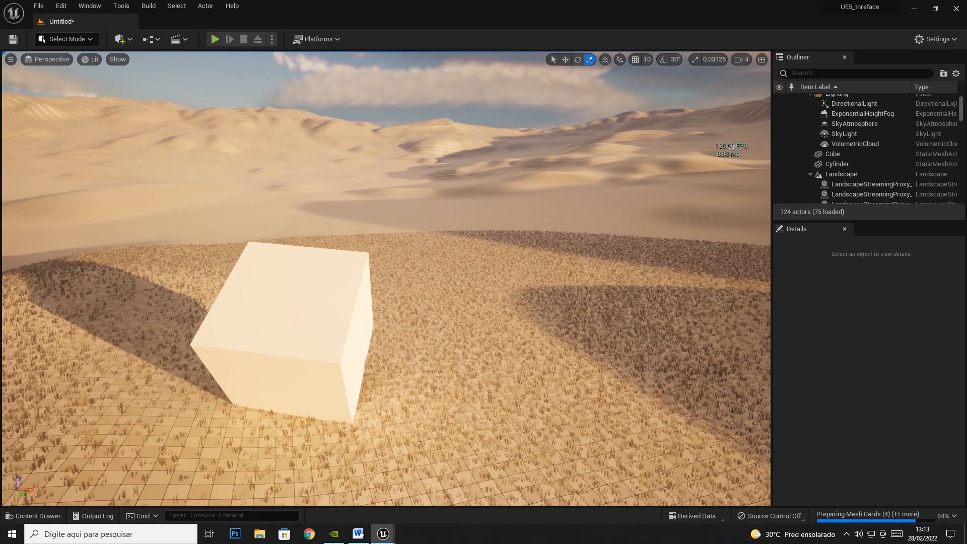
- Set the Perspective viewport's field of view to 50 and look around the cube
click(10, 60)
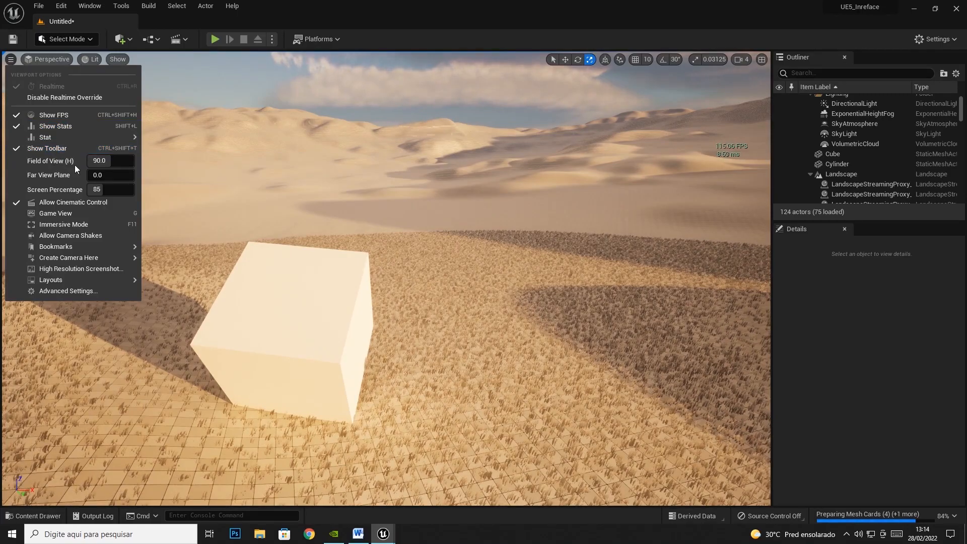
drag(97, 161, 76, 161)
click(110, 161)
text(50)
key(Return)
right_drag(387, 302, 332, 283)
click(41, 58)
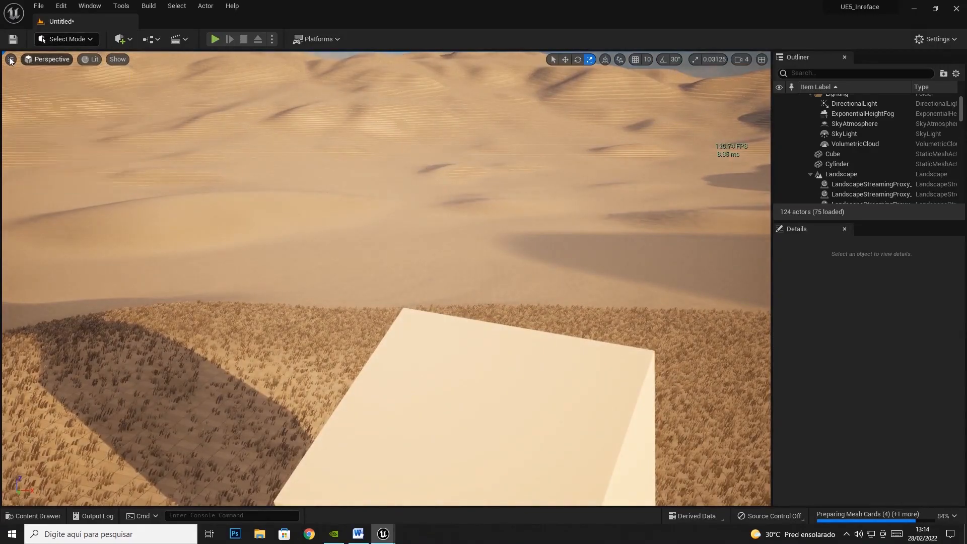
- Narrow the Perspective viewport's field of view to 24 and look around the scene
mouse_move(11, 59)
click(115, 160)
text(24)
key(Return)
right_drag(216, 186, 254, 224)
- Restore the Perspective viewport's field of view to 90
click(11, 60)
mouse_move(106, 165)
mouse_down()
mouse_move(217, 165)
mouse_move(105, 160)
mouse_up()
click(103, 160)
text(90)
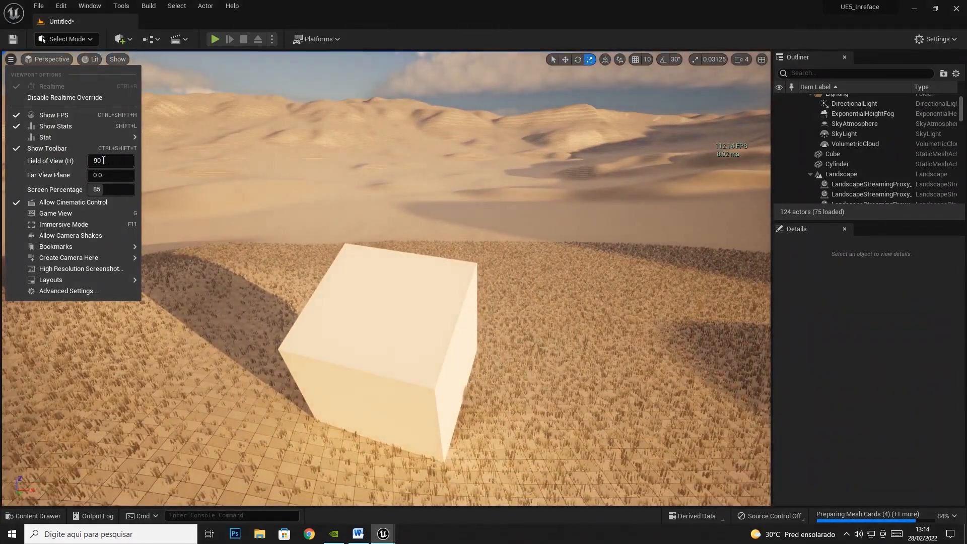
key(Return)
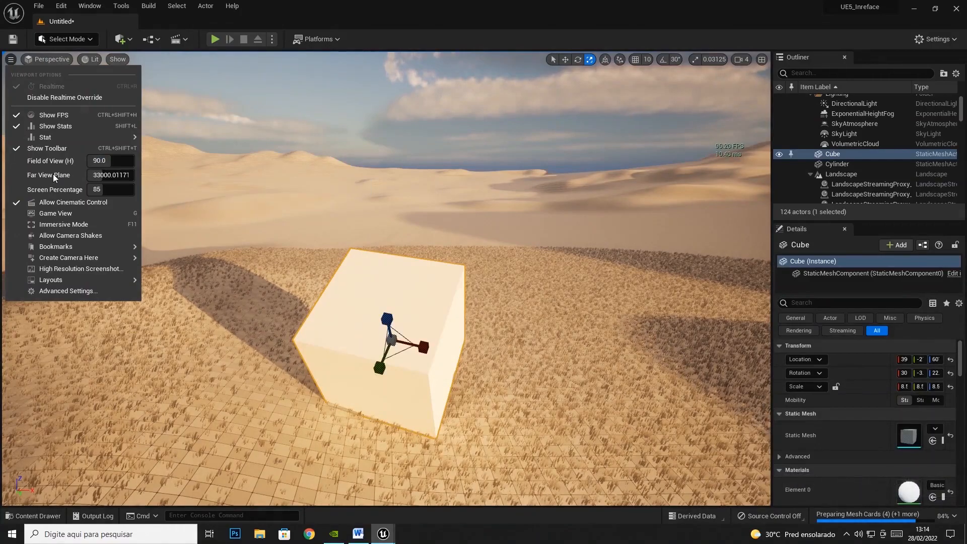
- Try Far View Plane distances of 1000, 2000 and 30, and settle on 100000
drag(100, 174, 143, 175)
click(108, 174)
text(1000)
key(Return)
text(2000)
key(Return)
text(30)
key(Return)
text(500000)
key(Return)
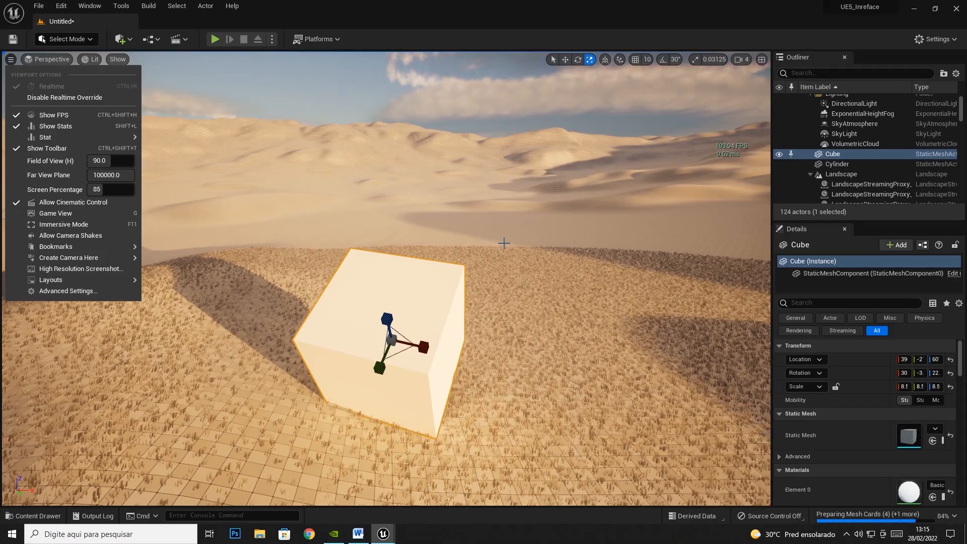
- Bring the camera down to the grass beside the cube and set the viewport's screen percentage to 200
middle_drag(504, 244, 502, 429)
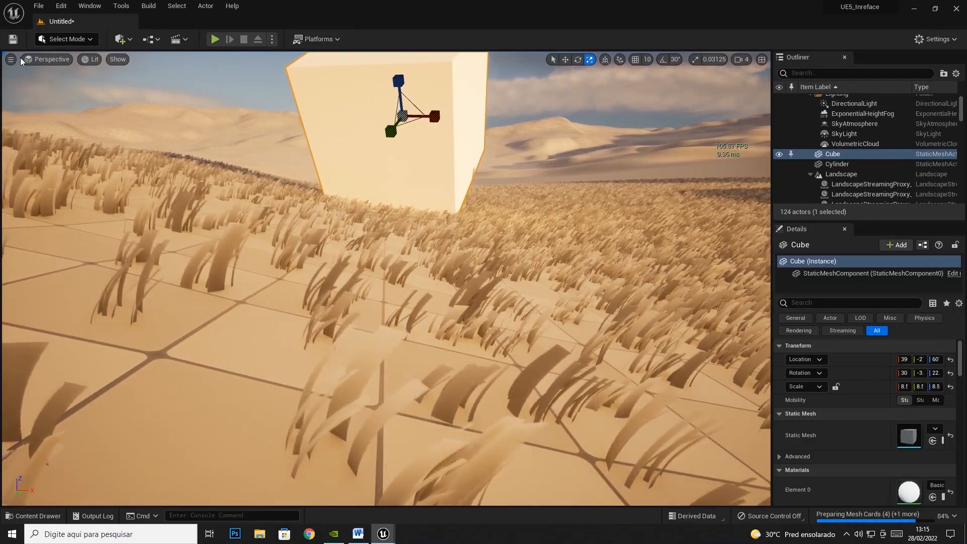
click(11, 61)
click(95, 190)
text(2)
key(Return)
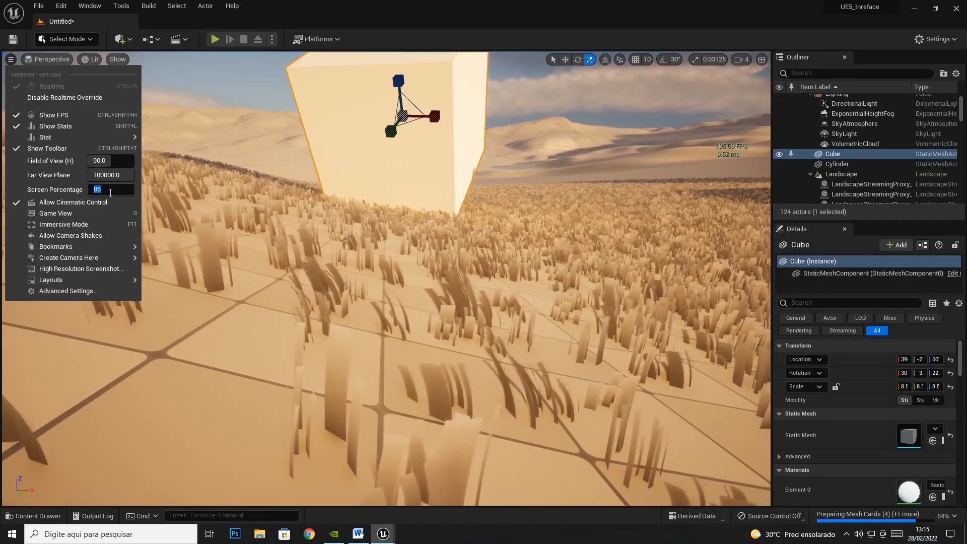
drag(111, 190, 59, 182)
text(85)
text(200)
key(Return)
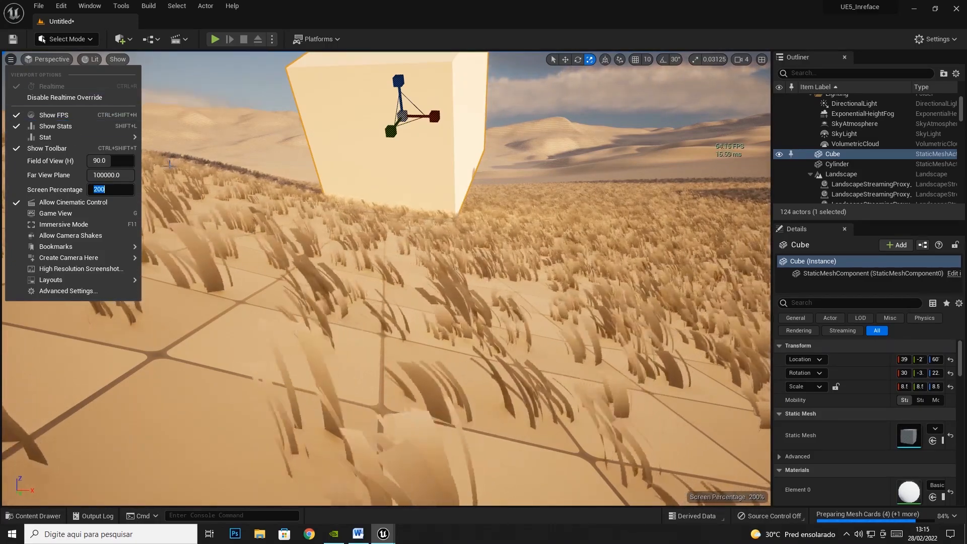
- Compare the grass rendering at screen percentages of 300, 85, 200 and 100
text(300)
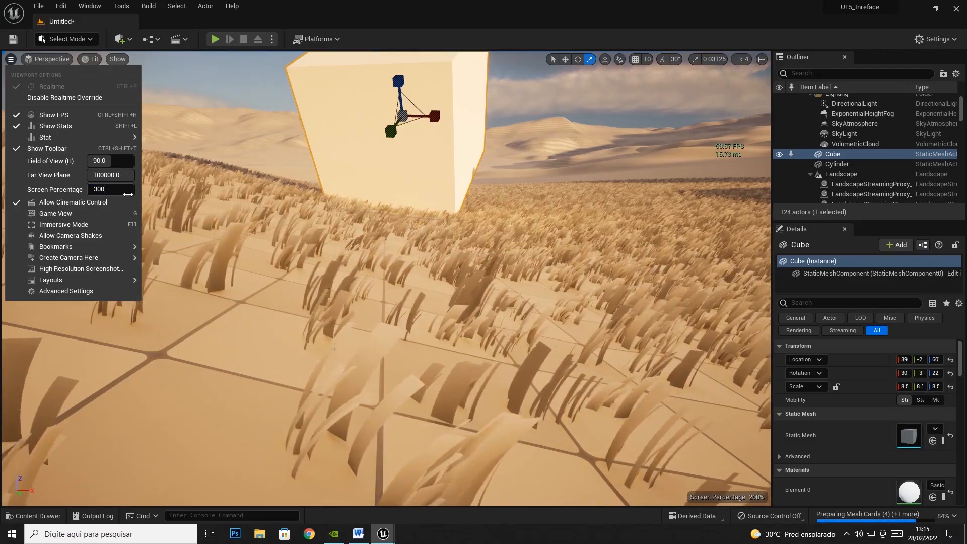
key(Return)
text(85)
key(Return)
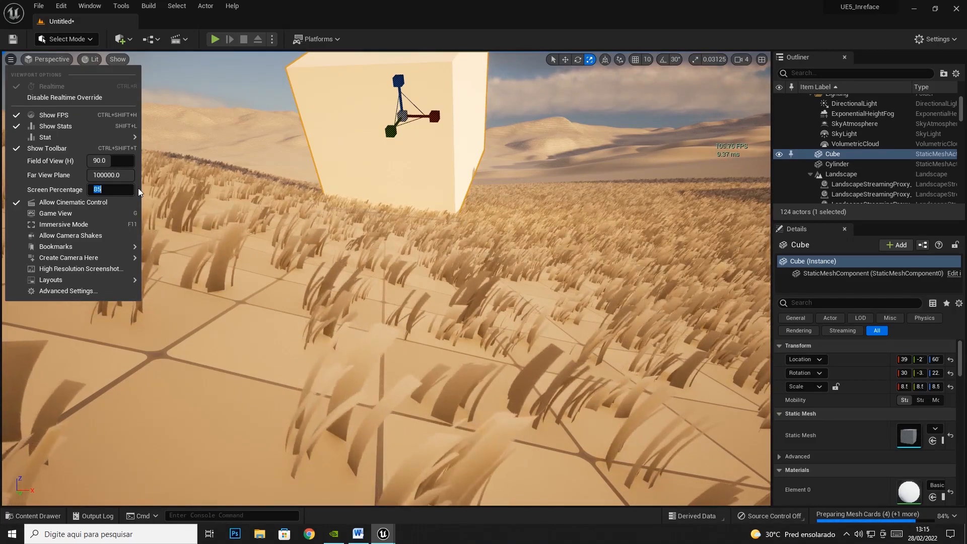
text(200)
key(Return)
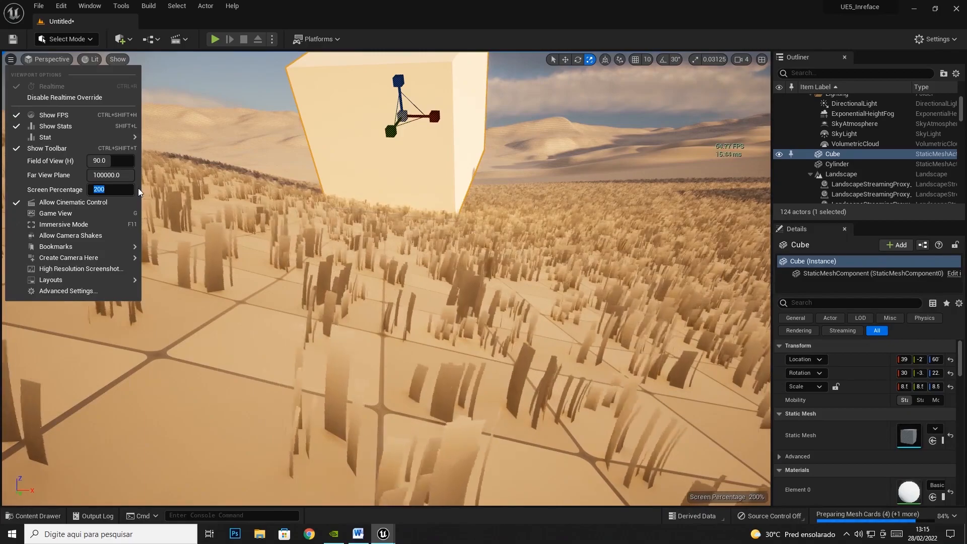
text(100)
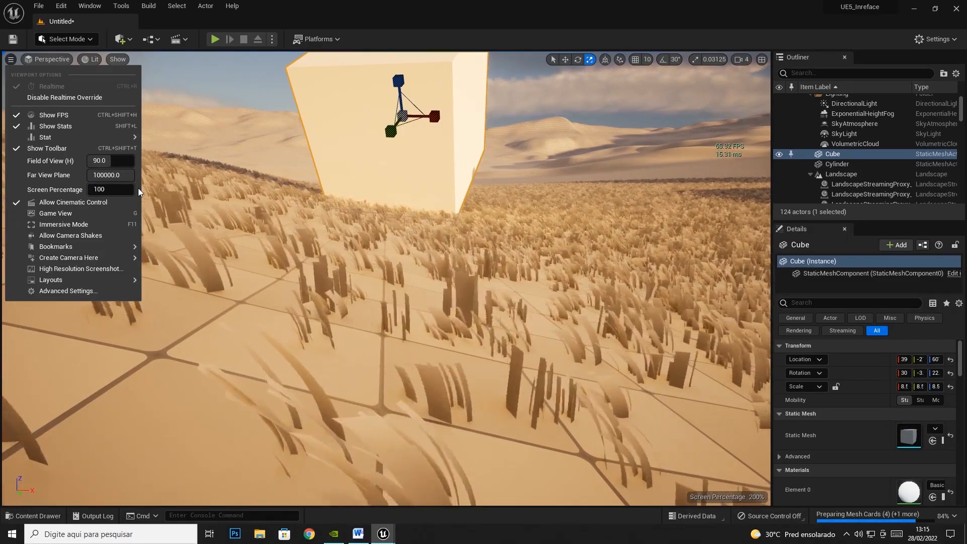
key(Return)
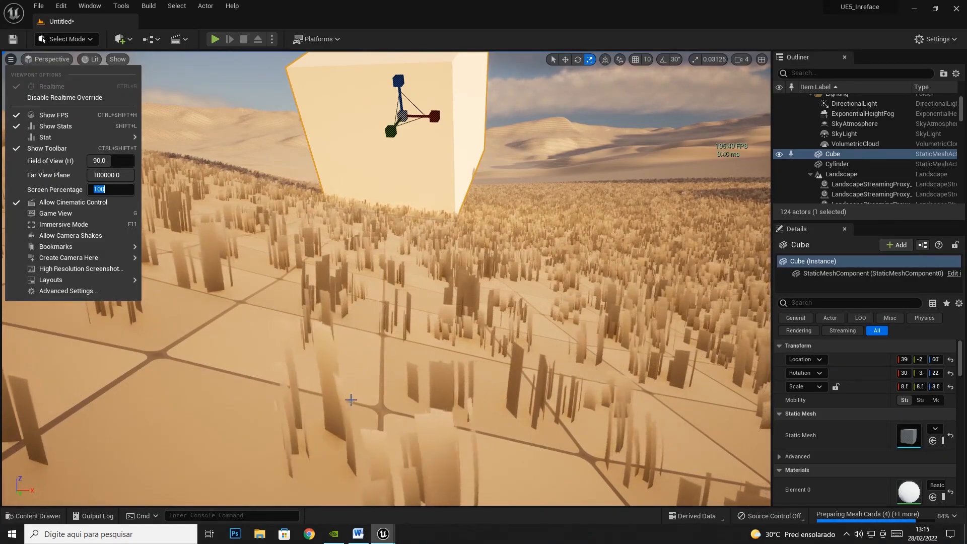
- Alternate the screen percentage between 200 and 85 to compare quality, leaving it at 200
text(0)
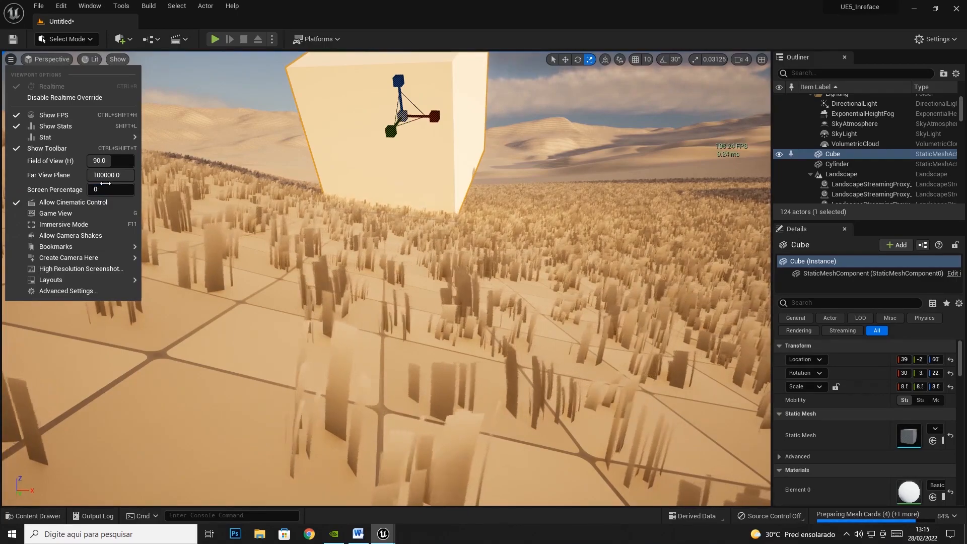
text(00)
key(Return)
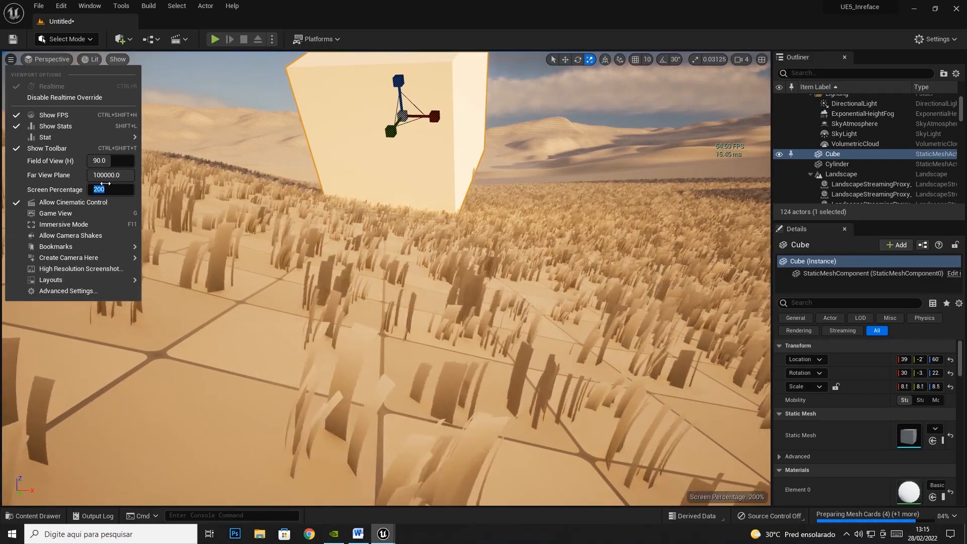
text(85)
key(Return)
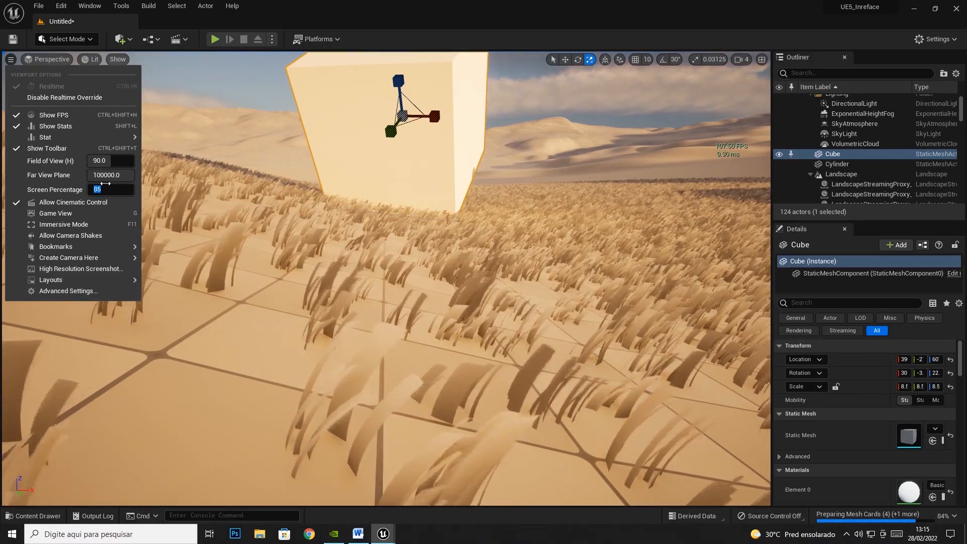
text(200)
key(Return)
text(85)
key(Return)
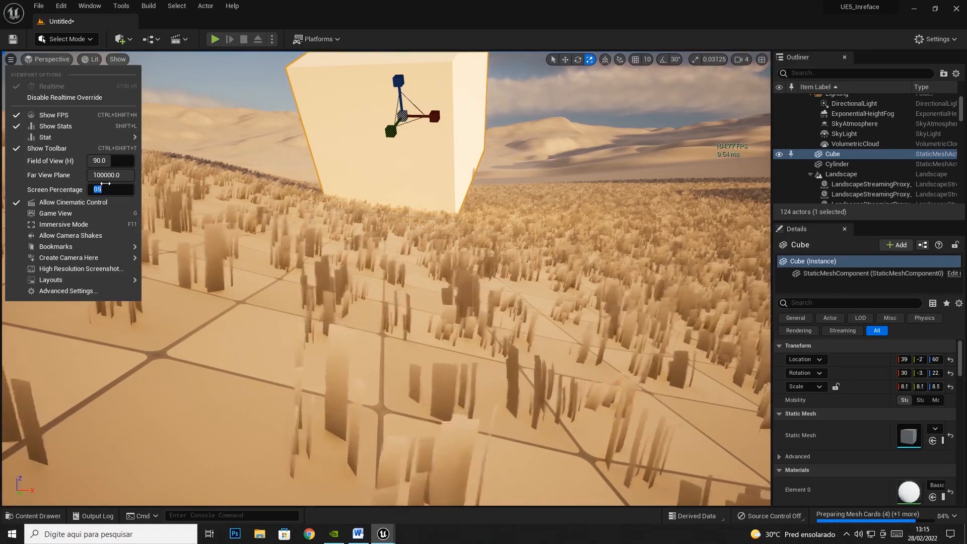
text(200)
key(Return)
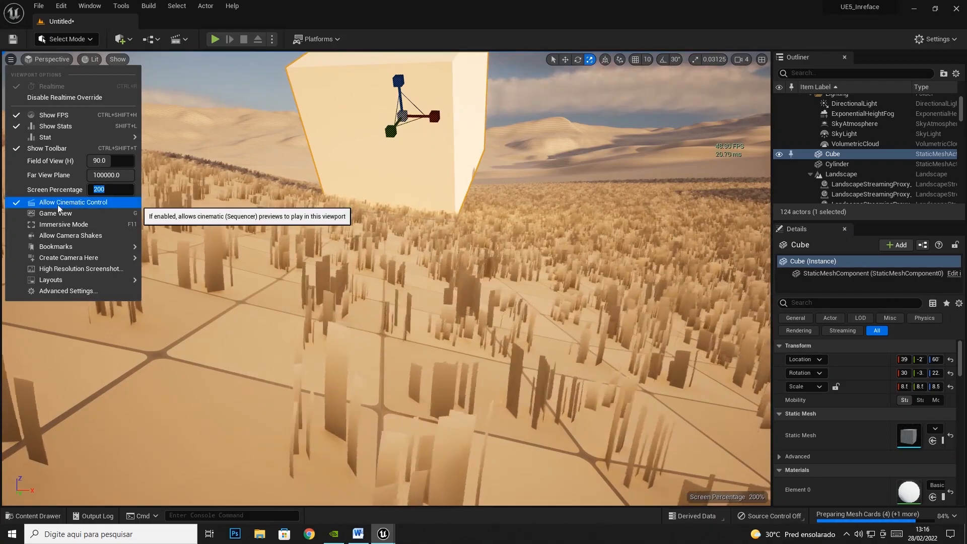
key(Escape)
- Enable Game View for the viewport, and enter and leave Immersive Mode
click(10, 58)
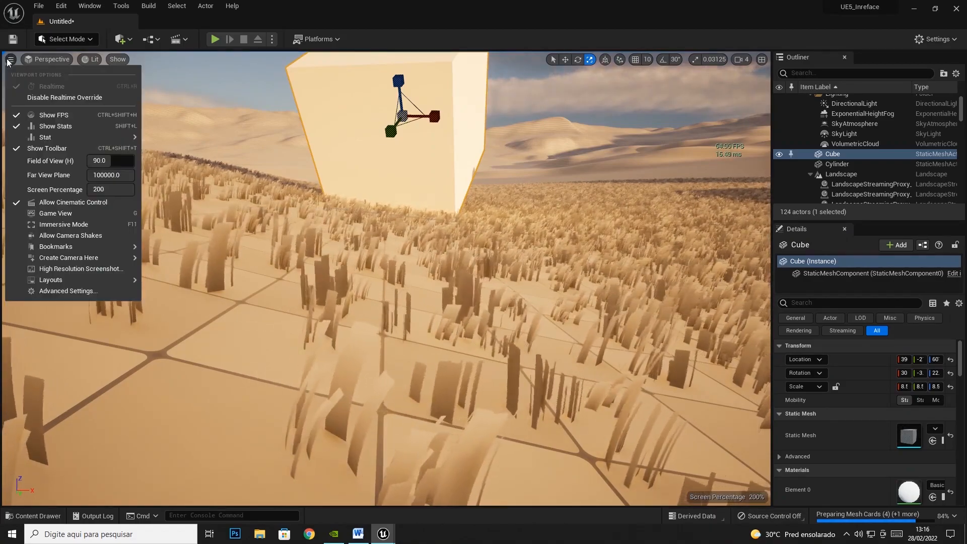
click(55, 213)
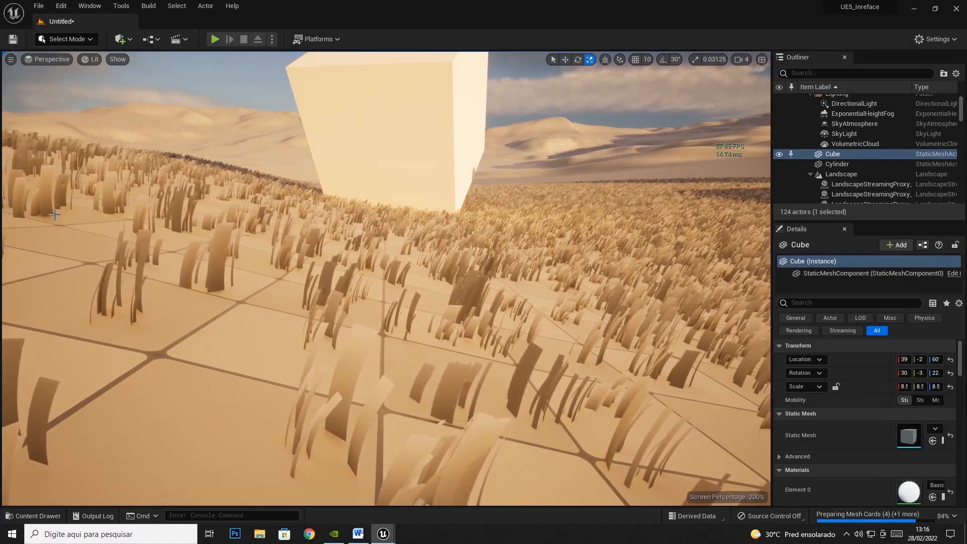
click(10, 59)
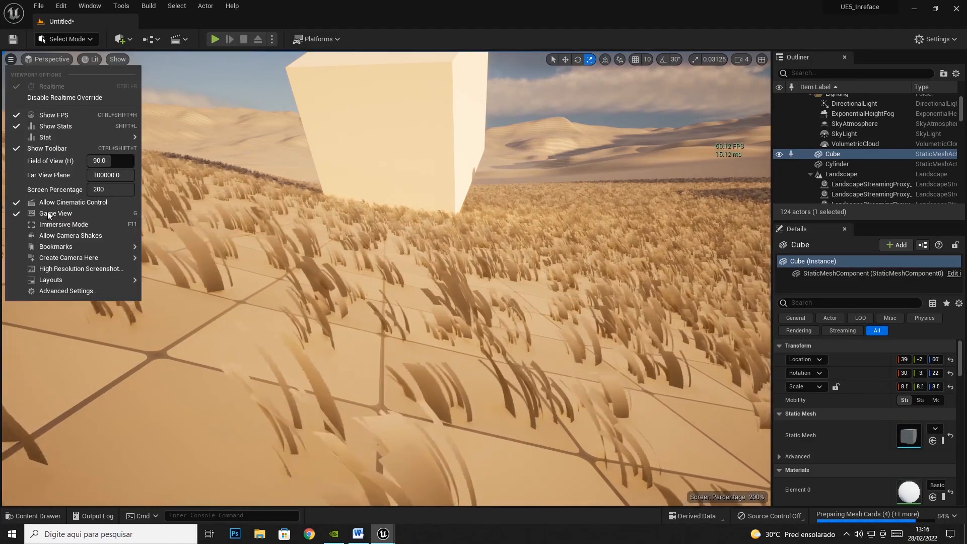
click(52, 224)
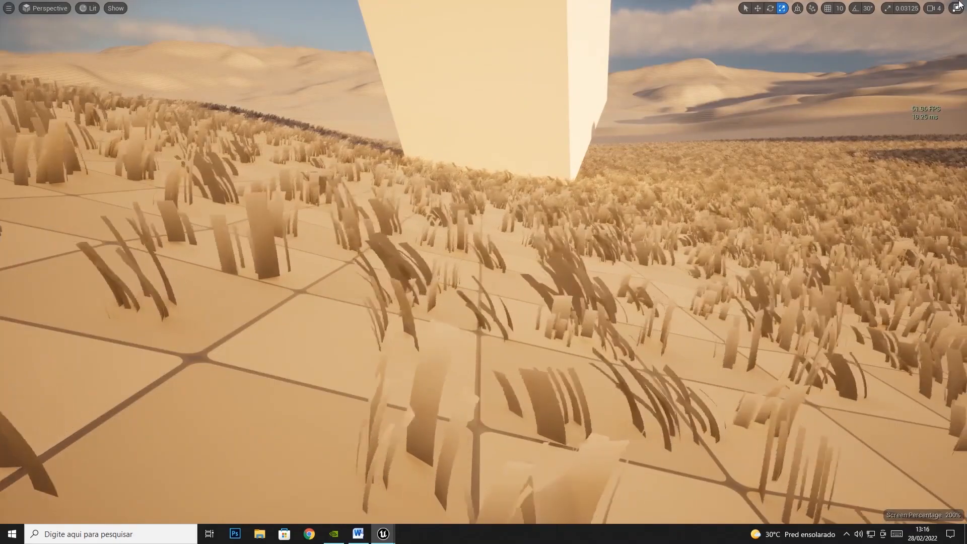
key(F11)
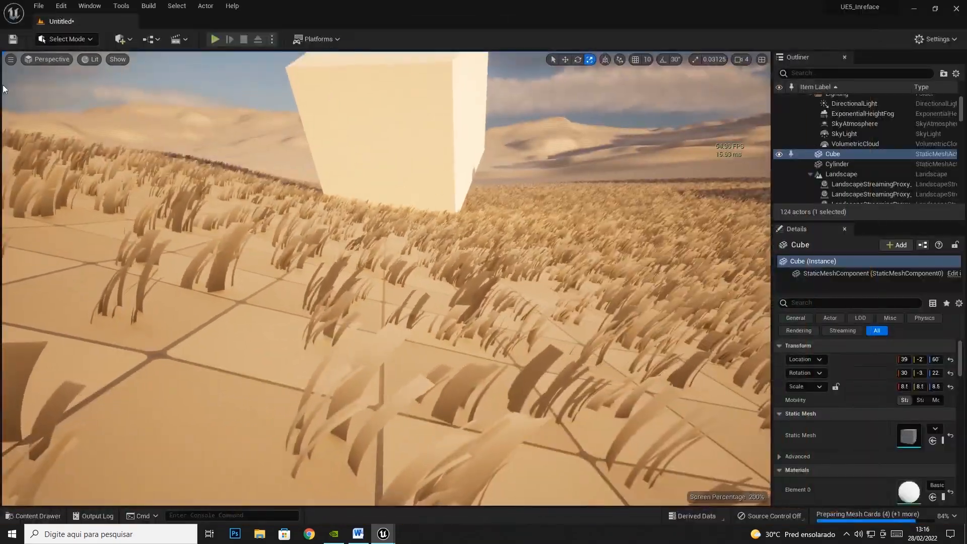
- Review the High Resolution Screenshot settings and close them without capturing
click(10, 59)
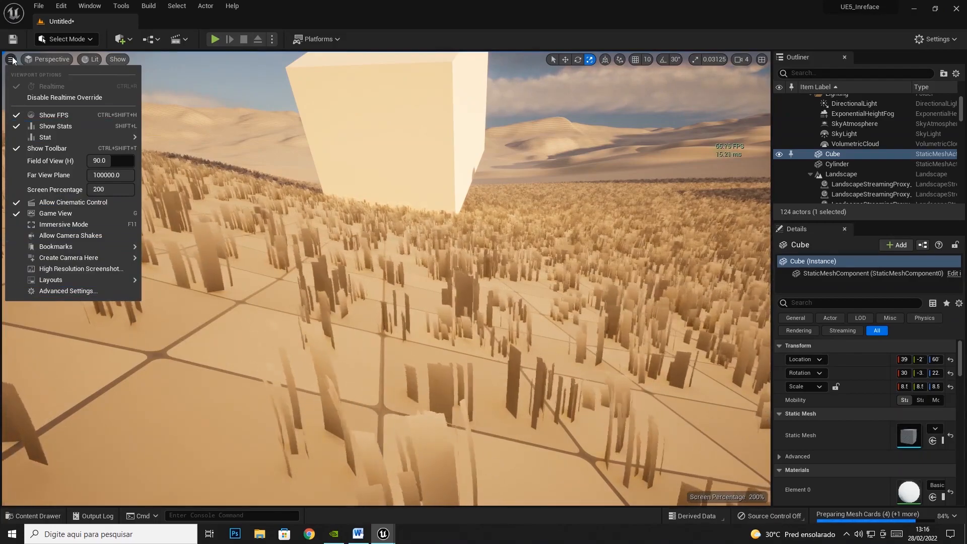
mouse_move(50, 280)
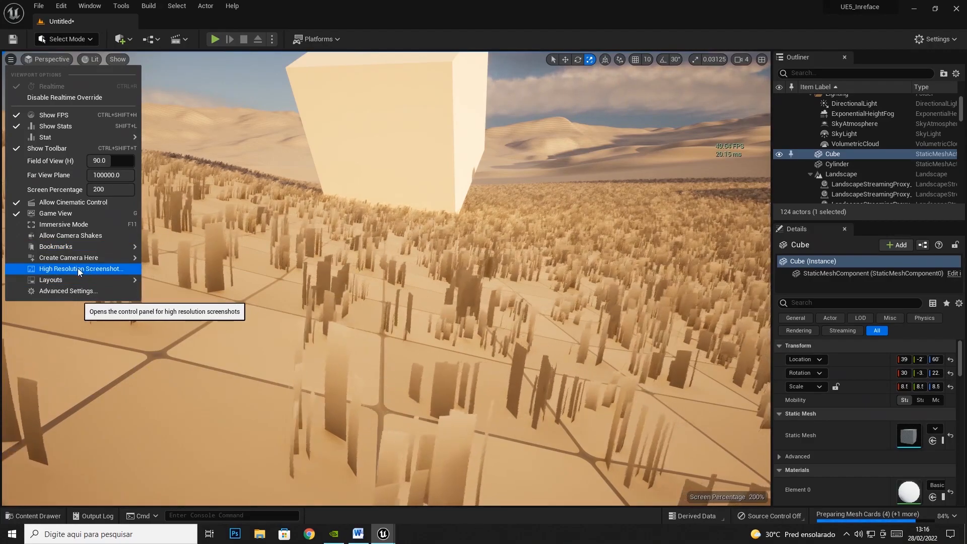
click(77, 268)
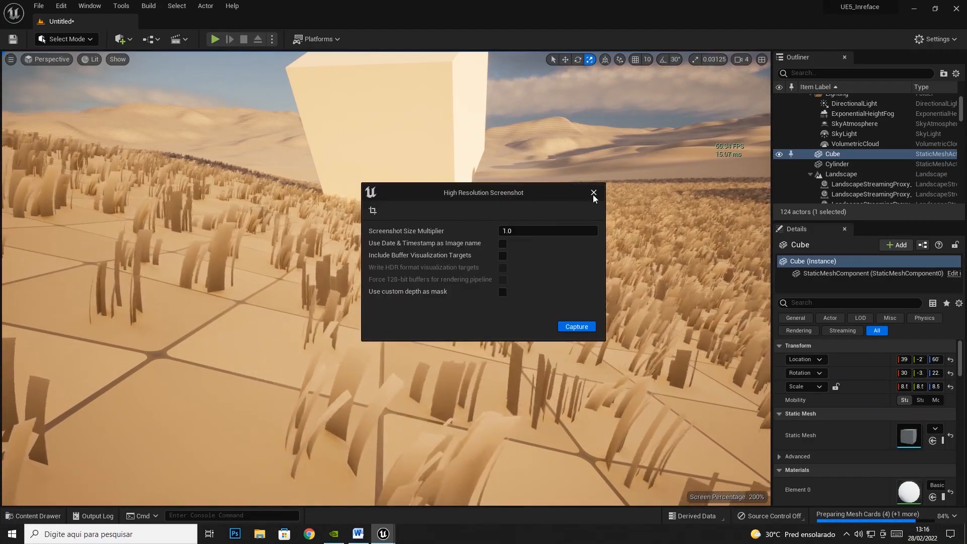
click(594, 192)
- Cycle the viewport through the Top, Bottom, Left, Front and Back views and return to Perspective
click(51, 59)
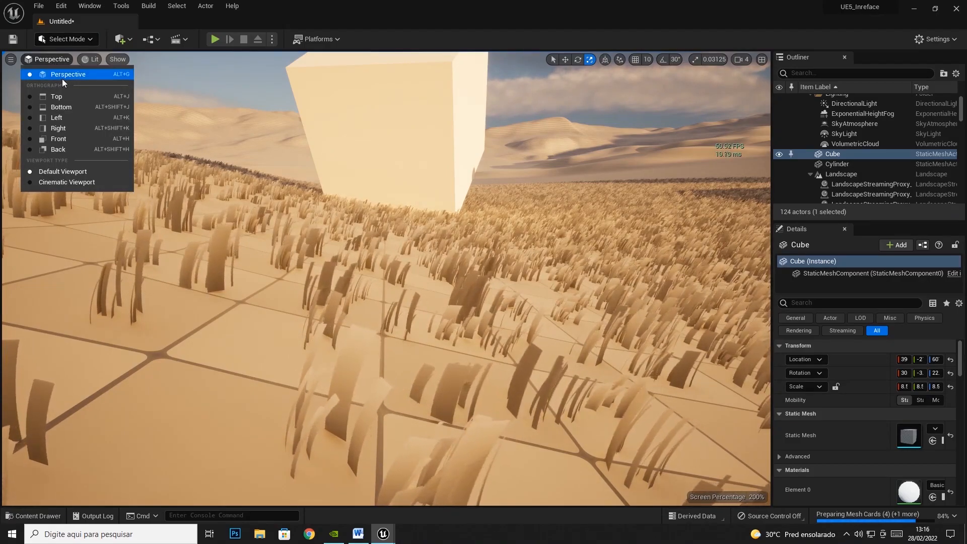
click(55, 97)
click(38, 59)
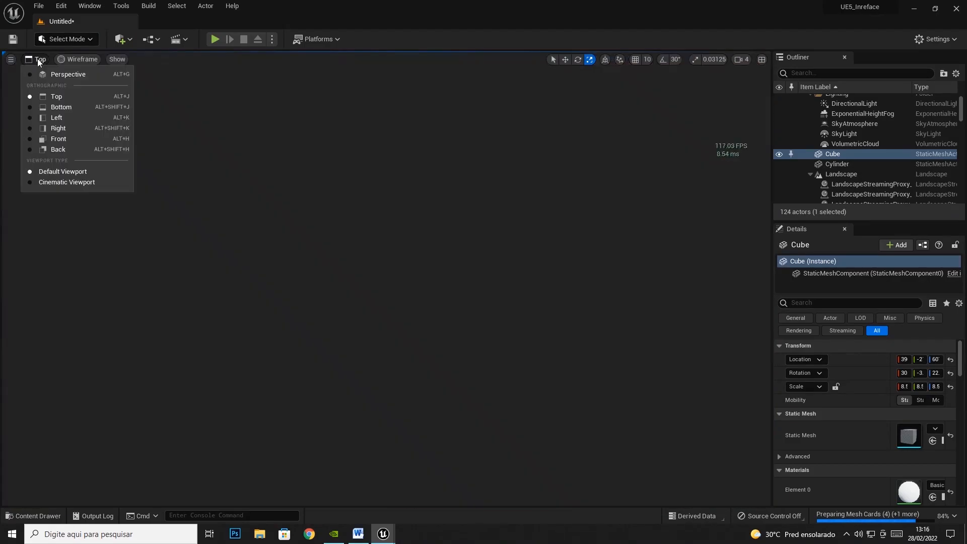
click(49, 97)
click(43, 60)
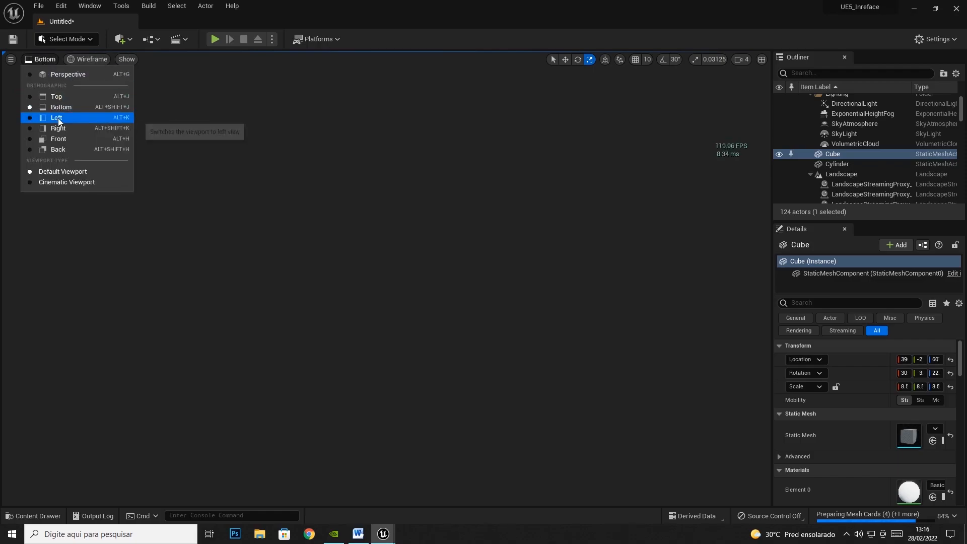
click(53, 118)
click(38, 63)
click(58, 139)
click(43, 60)
click(57, 149)
click(37, 59)
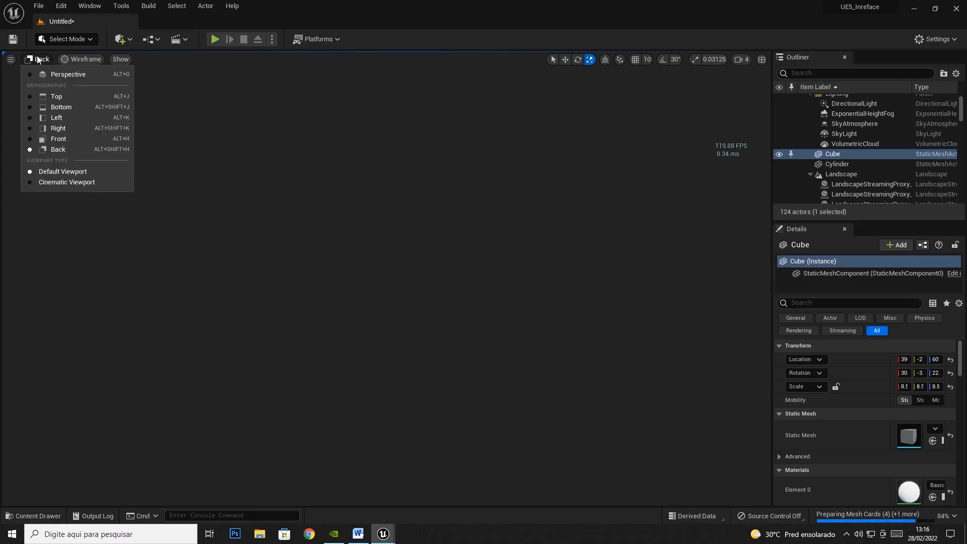
click(53, 74)
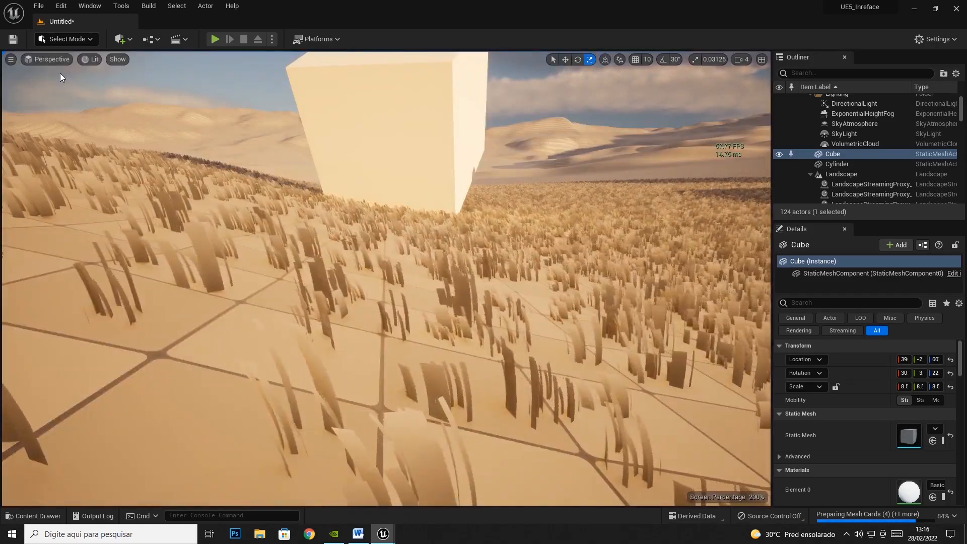
- Switch the Perspective viewport's view mode to Unlit
click(94, 58)
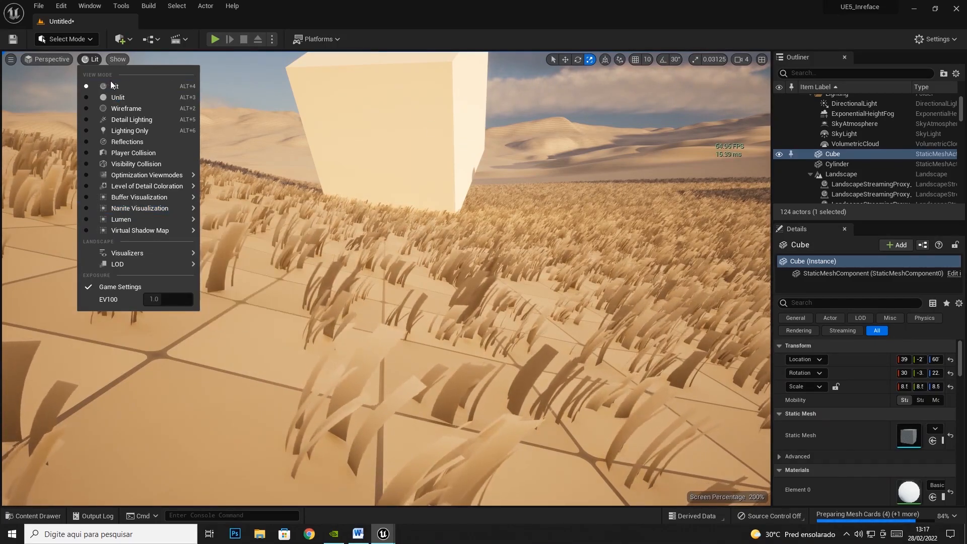
click(115, 99)
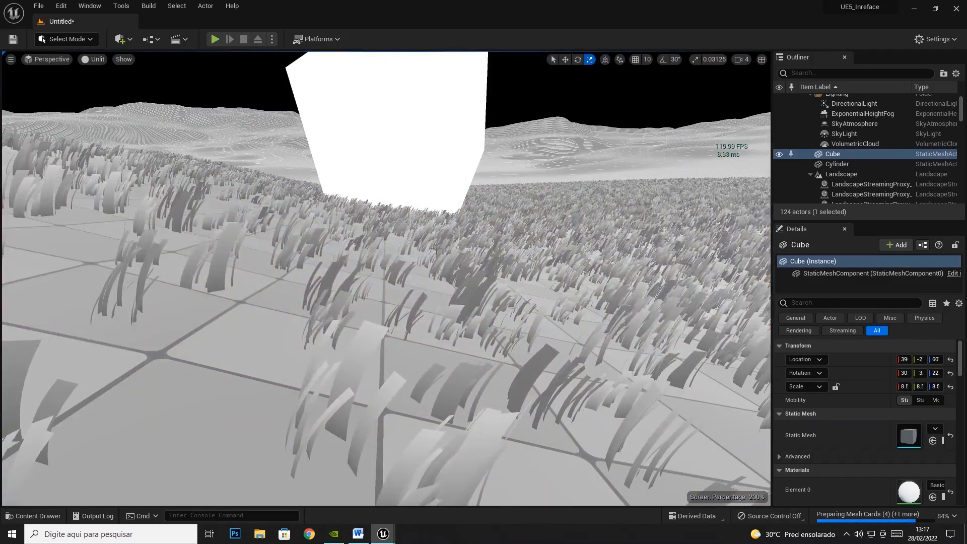
- Cycle the Perspective viewport through the Wireframe, Detail Lighting, Lighting Only and Reflections view modes
click(87, 60)
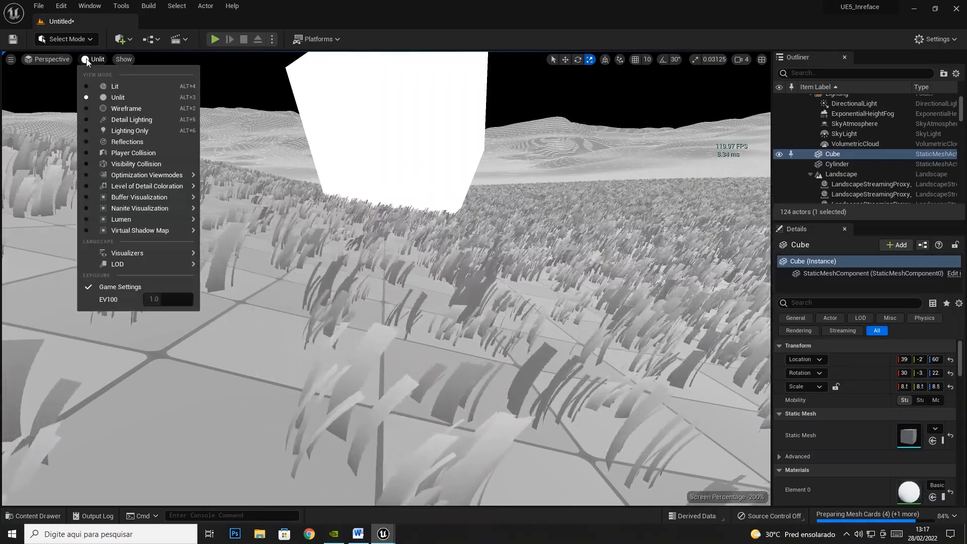
click(129, 108)
click(102, 64)
click(114, 123)
click(100, 58)
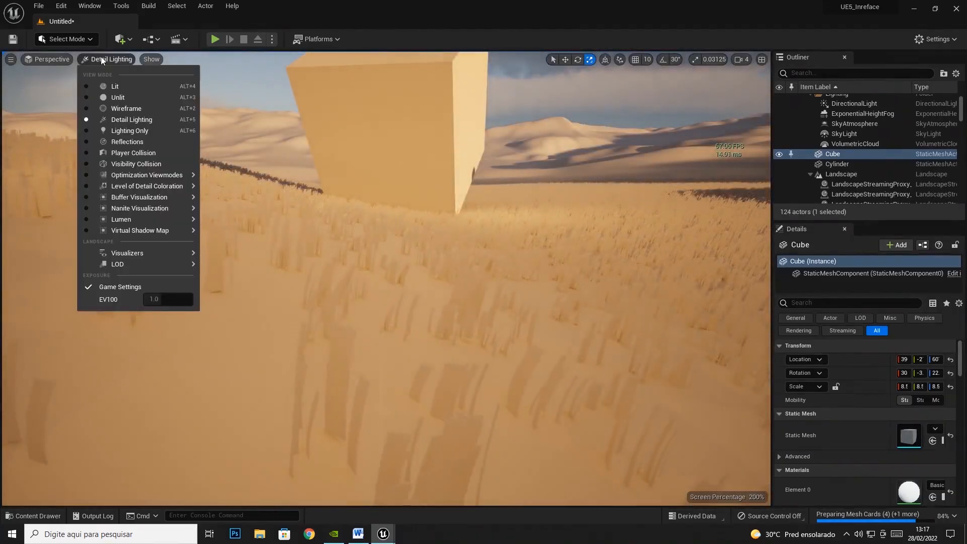
click(122, 131)
click(104, 57)
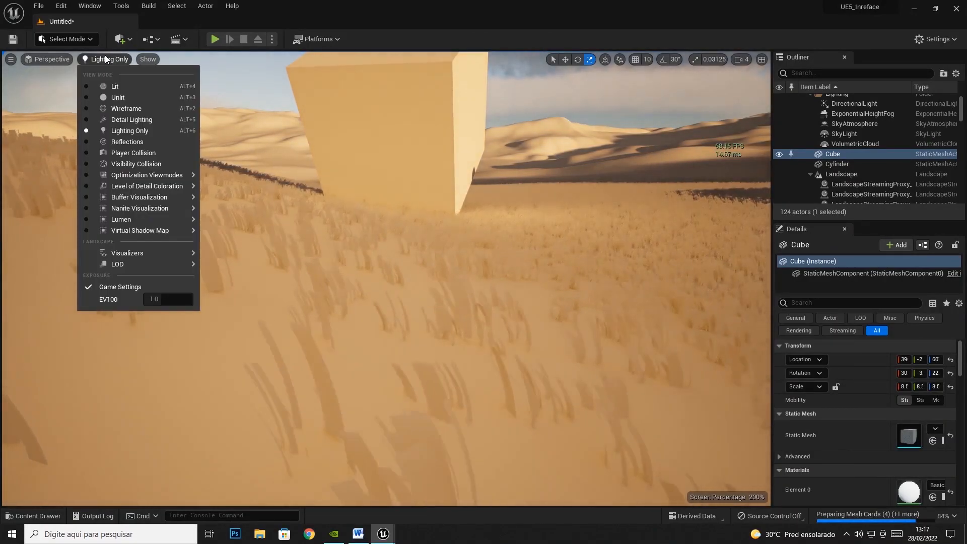
click(128, 141)
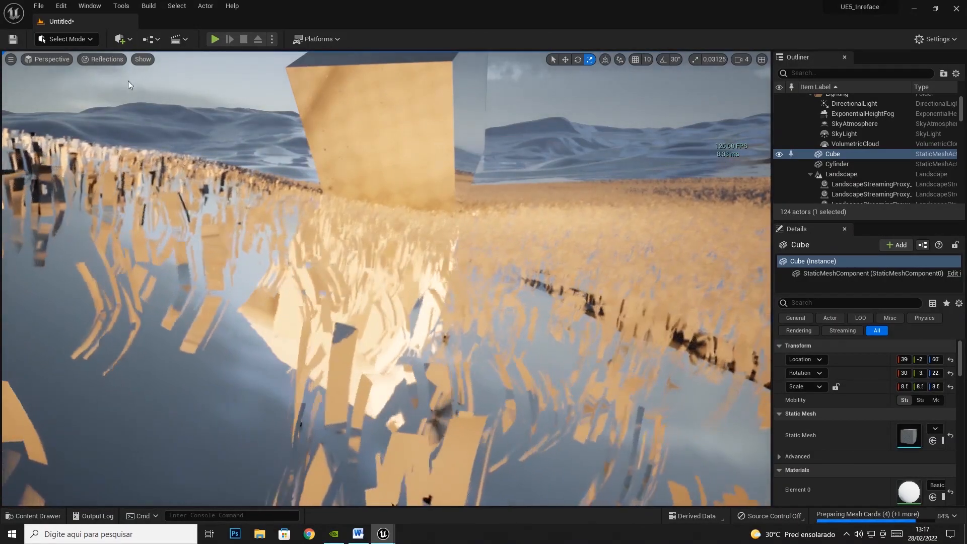
- Switch the viewport through the Player Collision, Visibility Collision and Light Complexity view modes
click(103, 60)
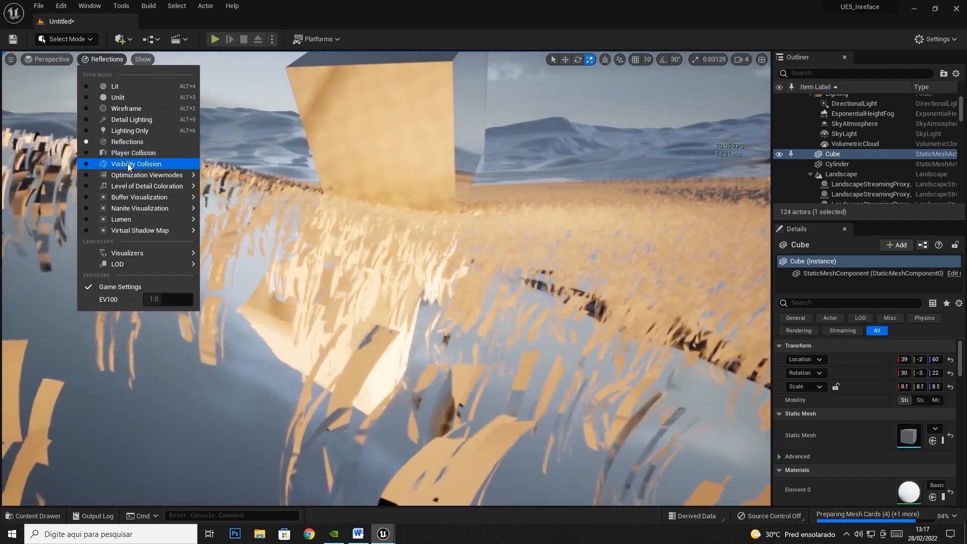
click(127, 153)
click(122, 59)
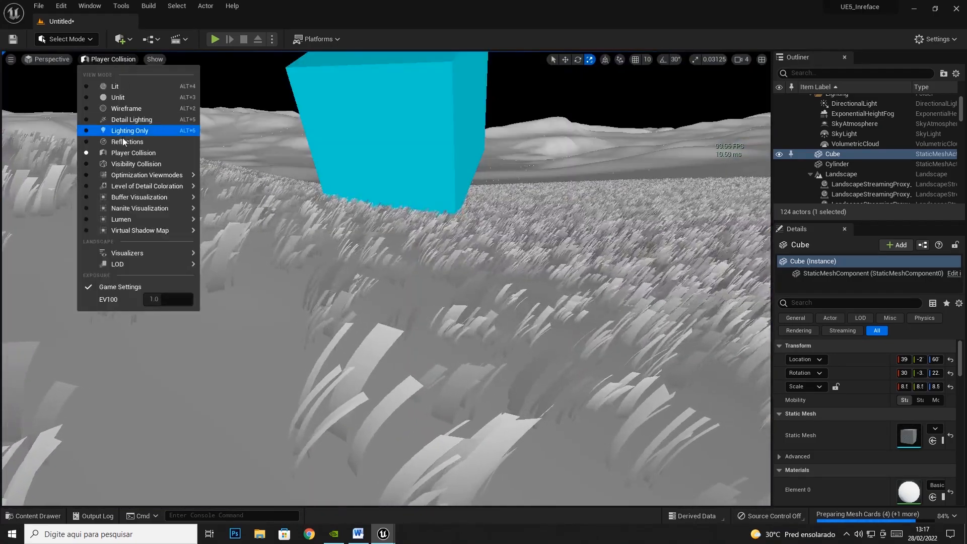
click(136, 164)
click(120, 60)
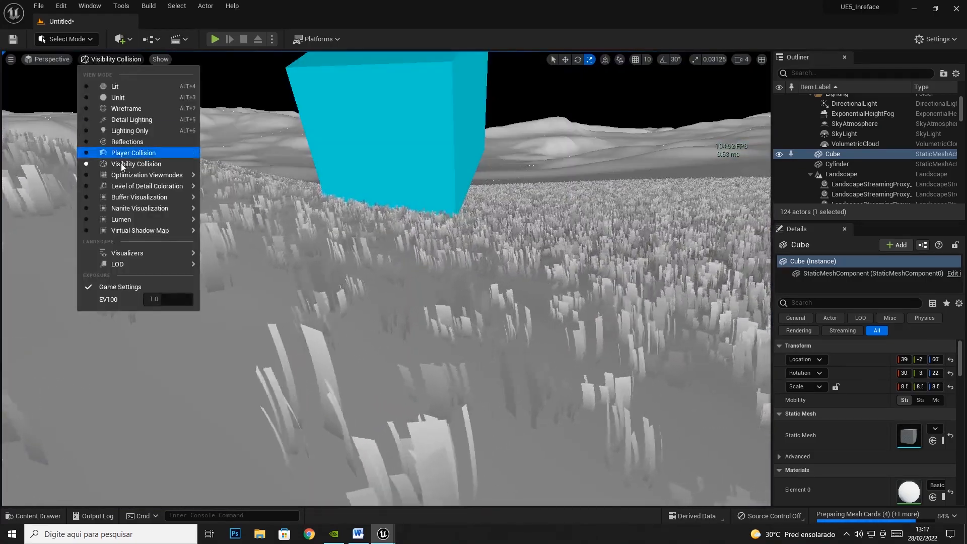
mouse_move(122, 174)
click(275, 190)
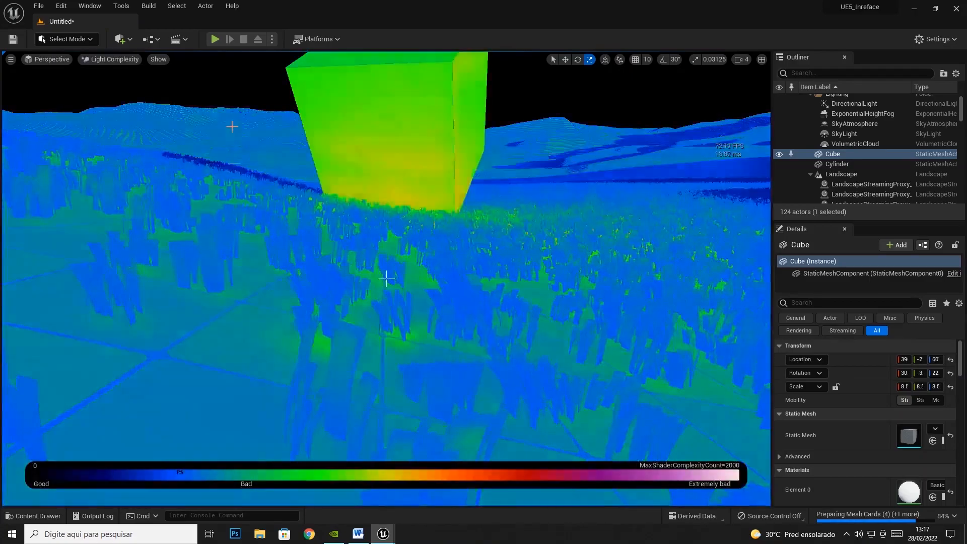
- Show the Base Color buffer and the Nanite Overview visualization, and return the viewport to Lit
click(128, 61)
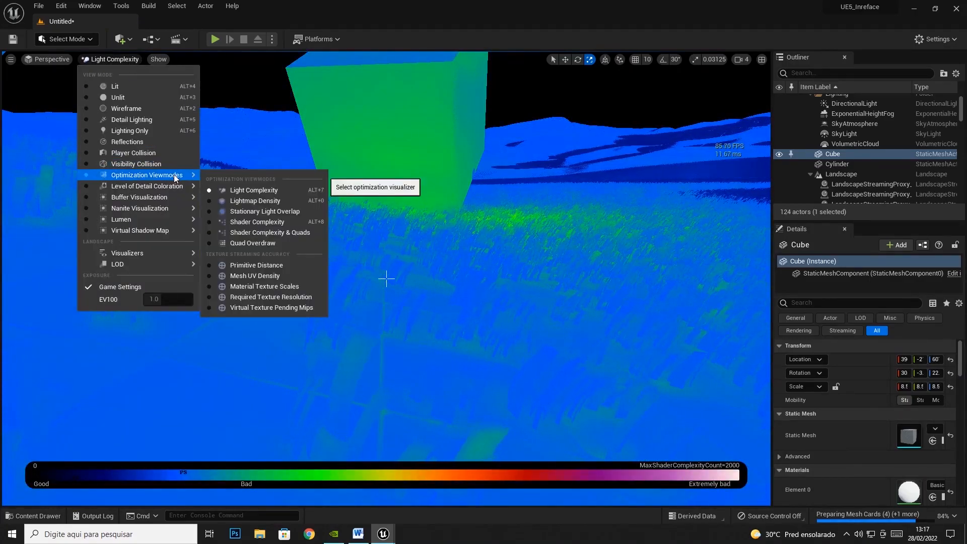
mouse_move(175, 187)
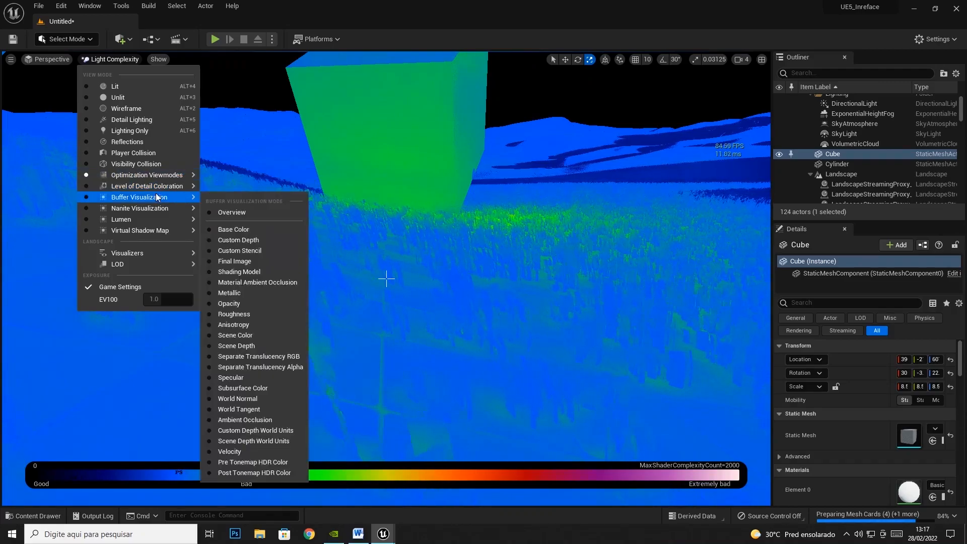
click(224, 230)
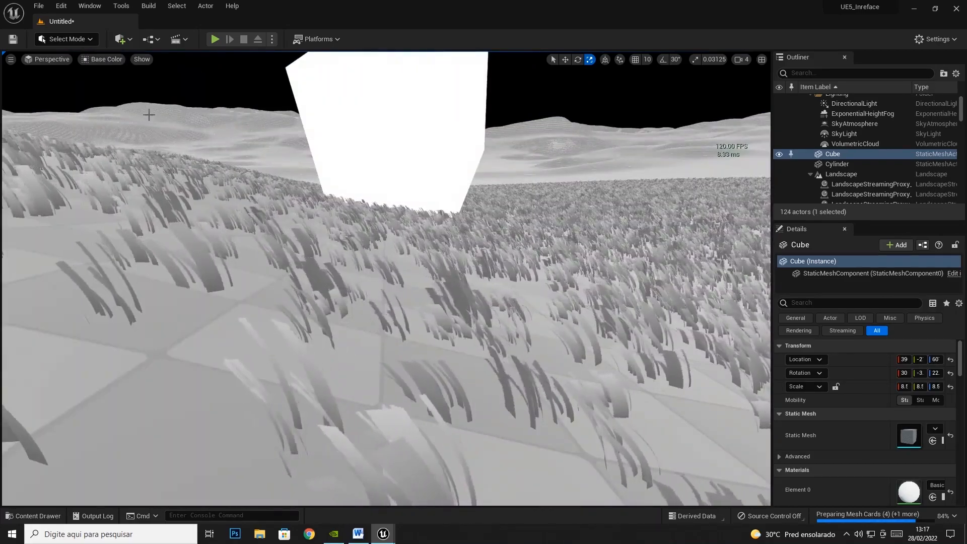
click(103, 59)
mouse_move(136, 209)
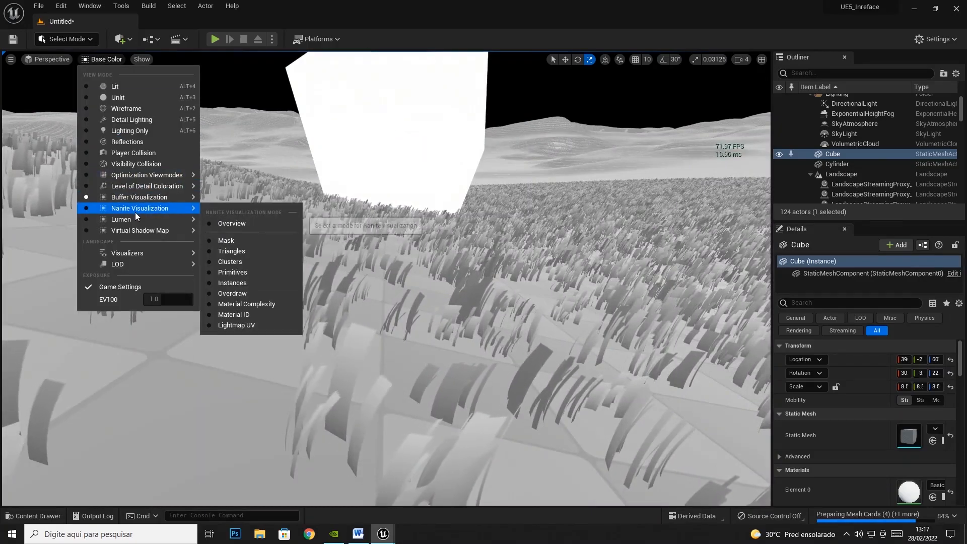
click(233, 223)
click(100, 61)
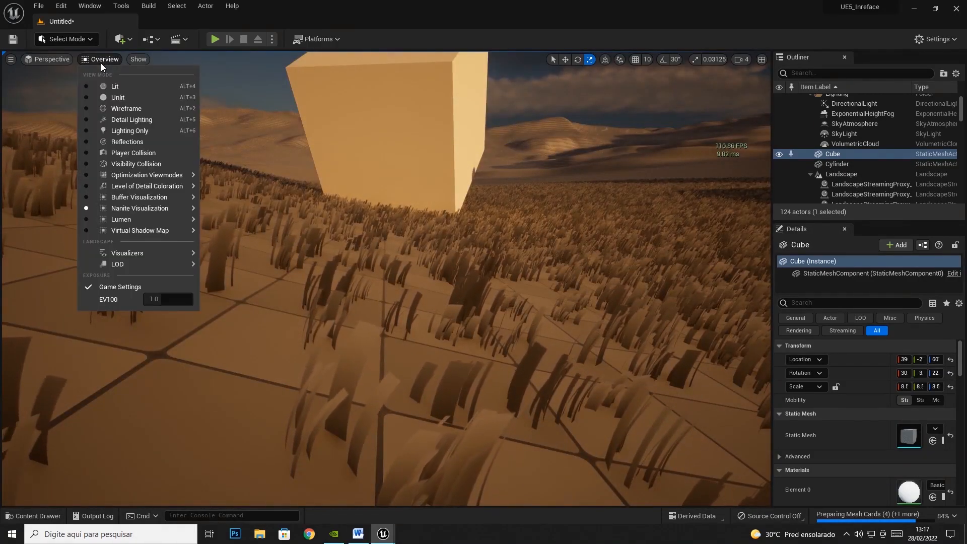
click(113, 89)
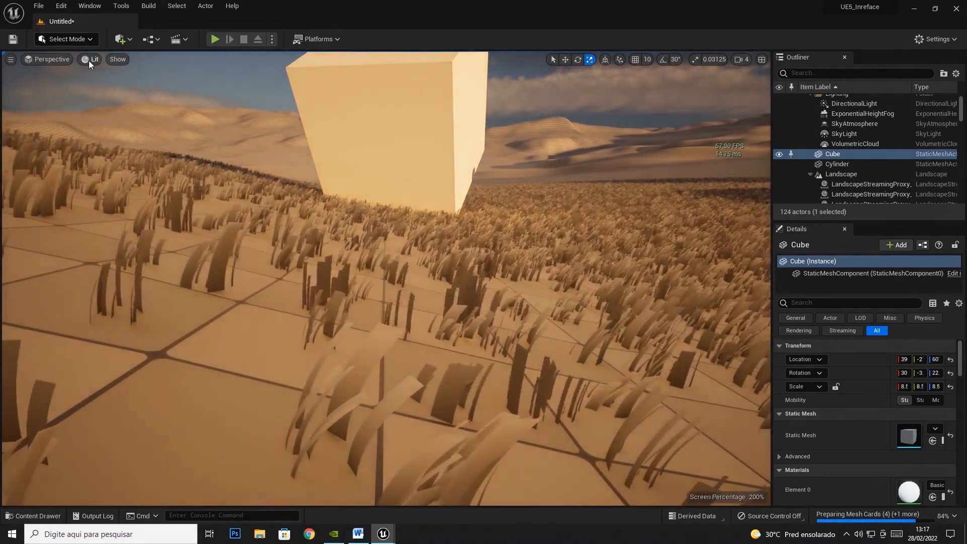
click(89, 61)
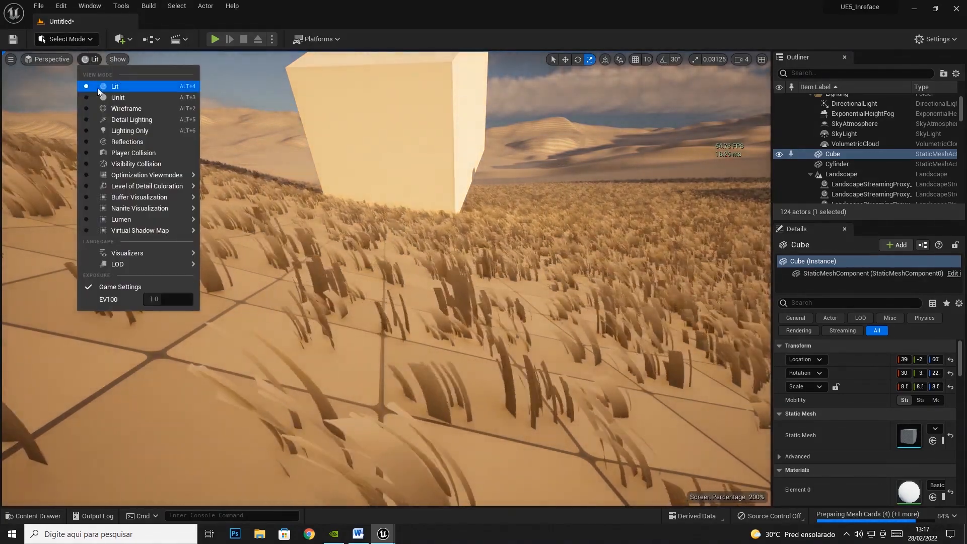
click(94, 59)
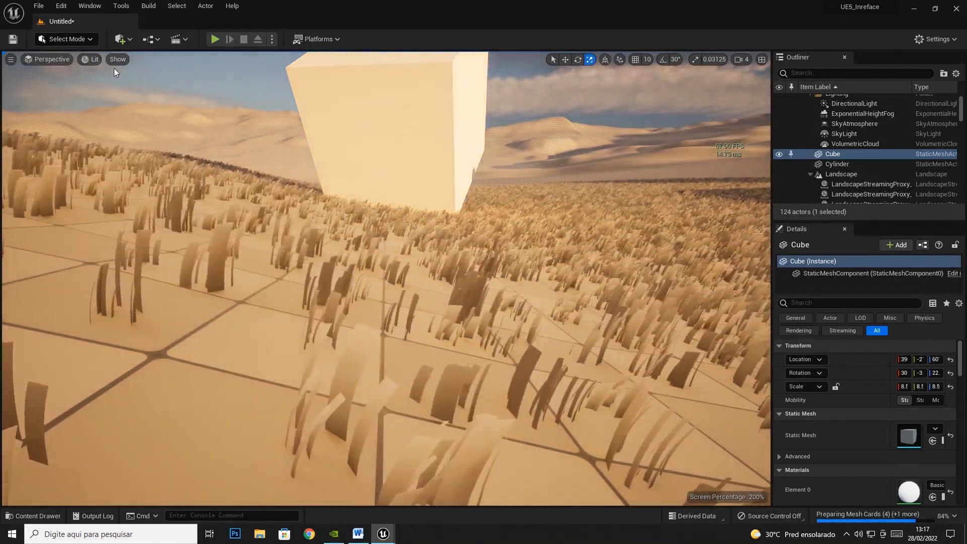
- Toggle the viewport's Anti-aliasing show flag off and on twice to compare the rendering
click(110, 60)
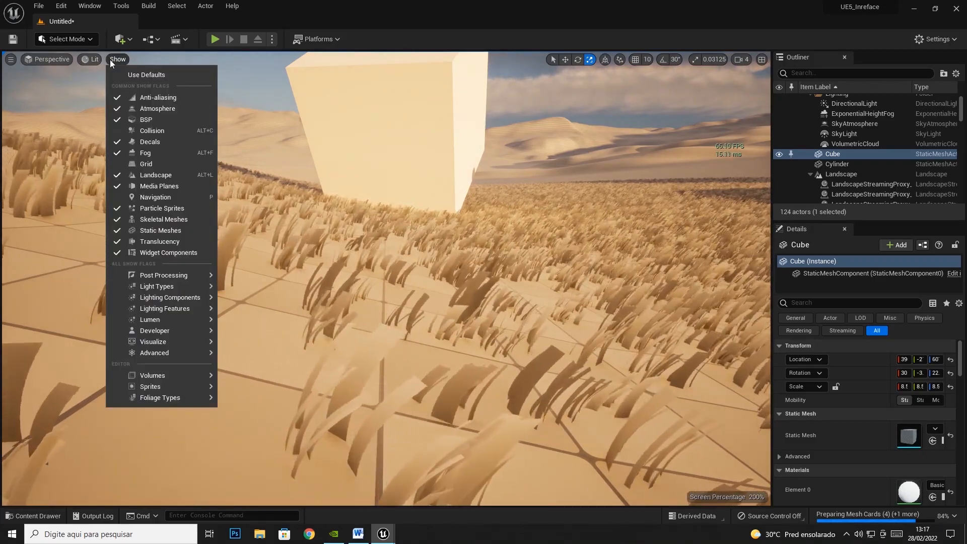
click(148, 97)
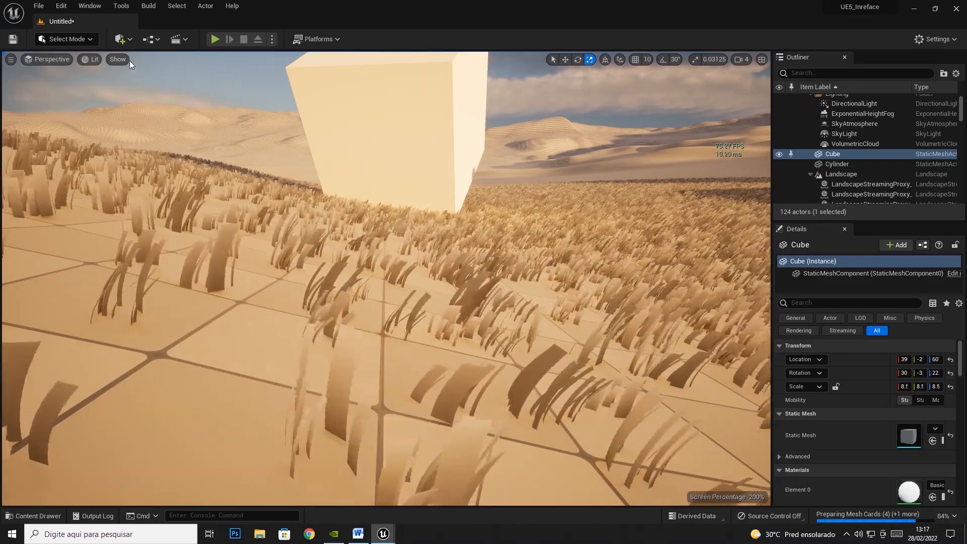
click(127, 59)
click(153, 97)
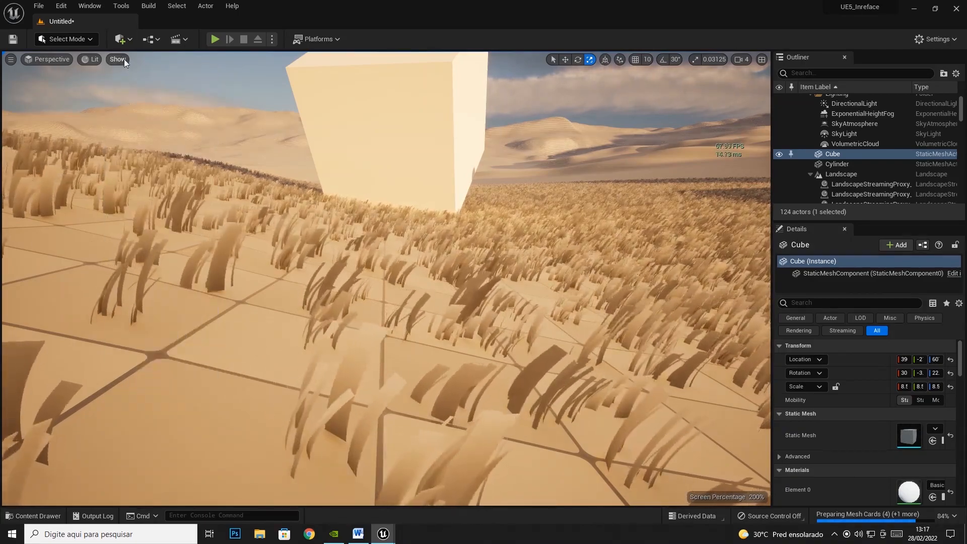
click(124, 59)
click(163, 97)
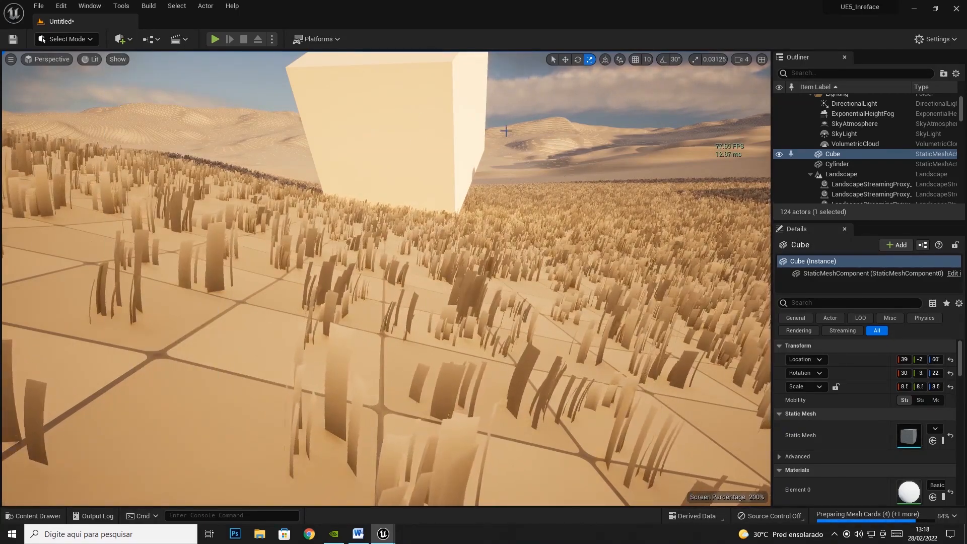
click(115, 59)
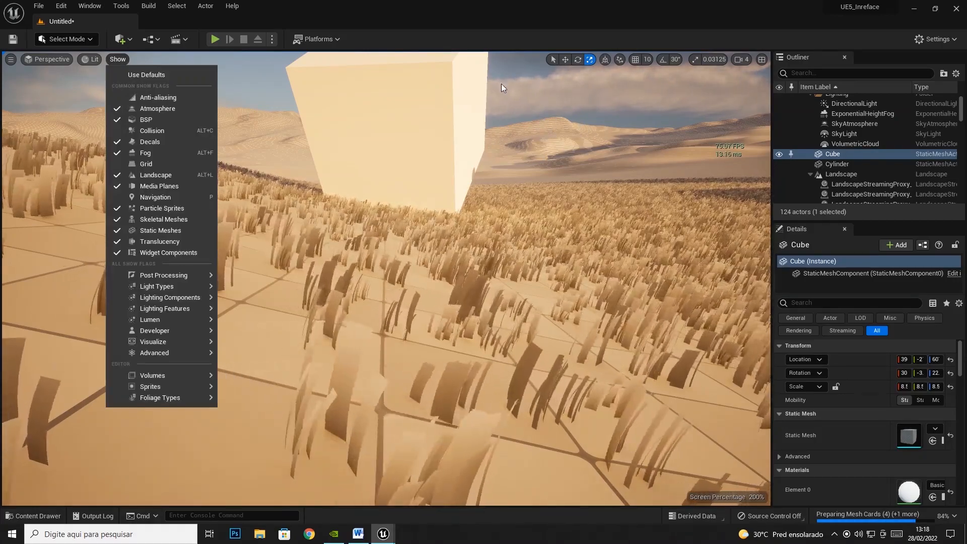
click(162, 98)
- Toggle the Atmosphere show flag off and back on
click(114, 59)
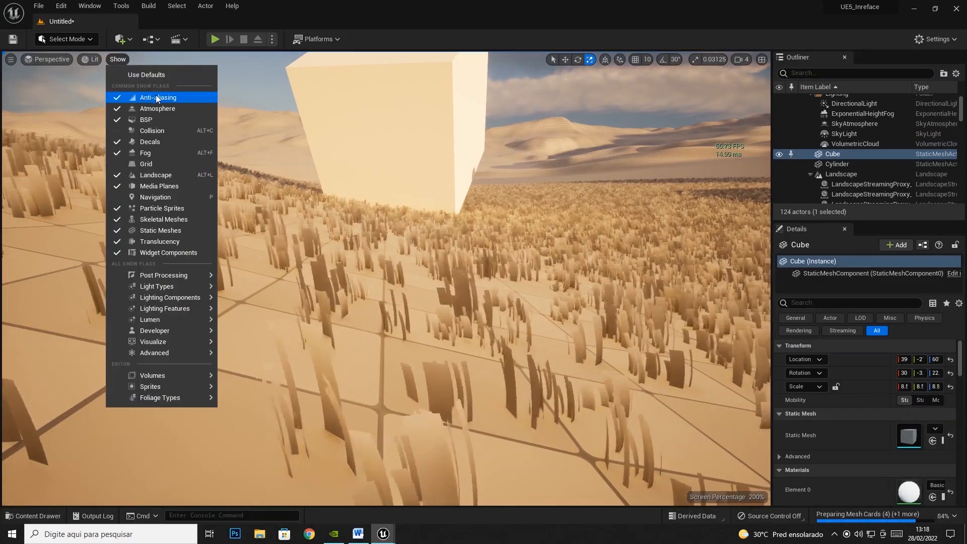
click(153, 109)
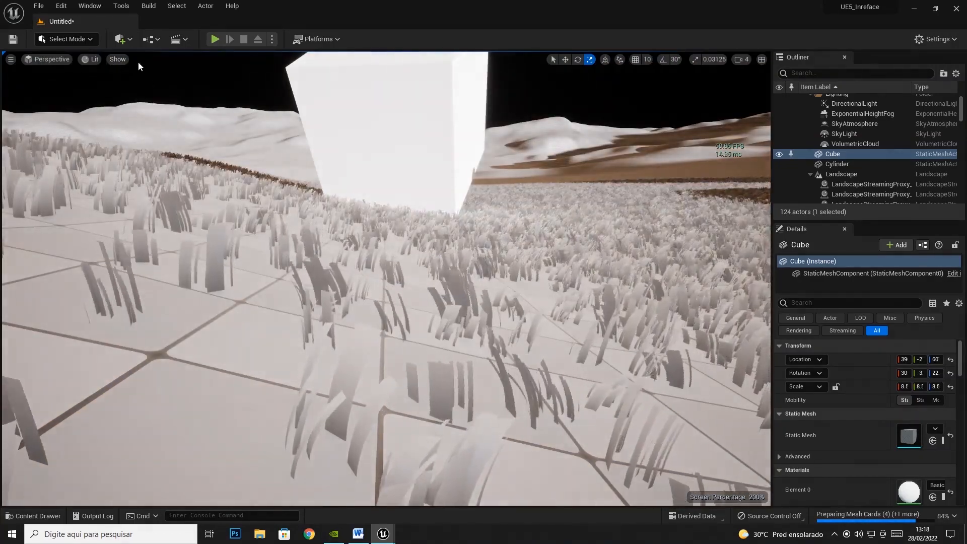
click(119, 60)
click(151, 109)
- Disable the BSP show flag and enable the Collision show flag for the viewport
click(122, 60)
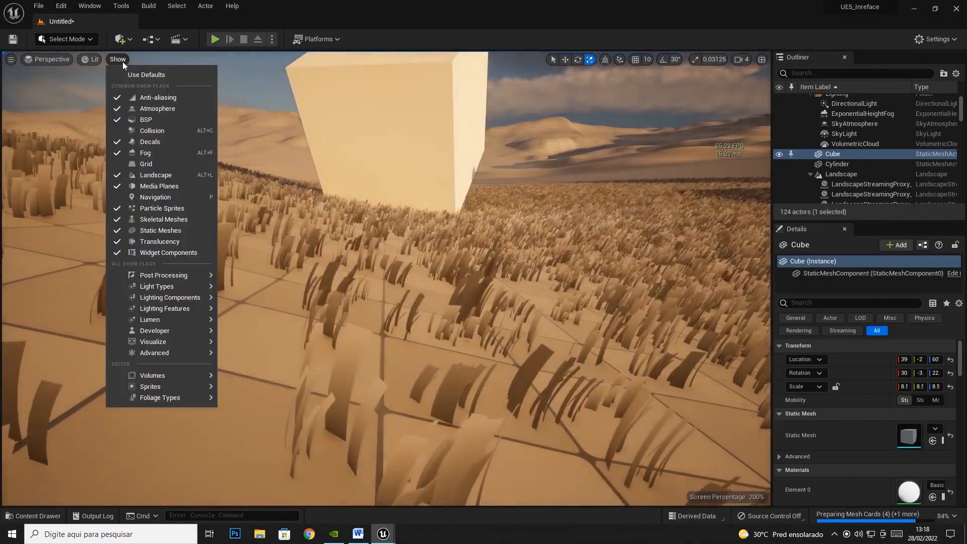
click(145, 119)
click(119, 59)
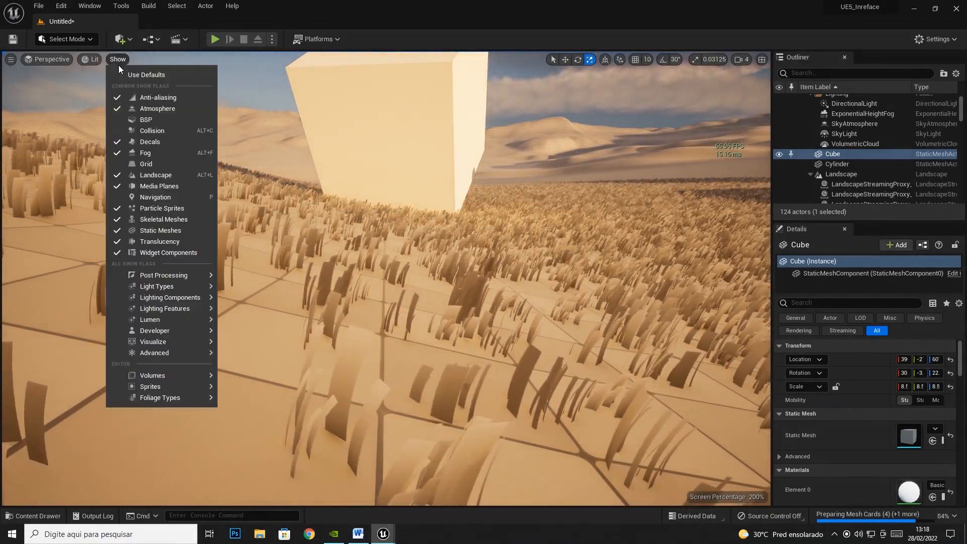
click(144, 131)
- Toggle the Decals show flag off and on, disable Fog and toggle the Grid show flag
click(120, 60)
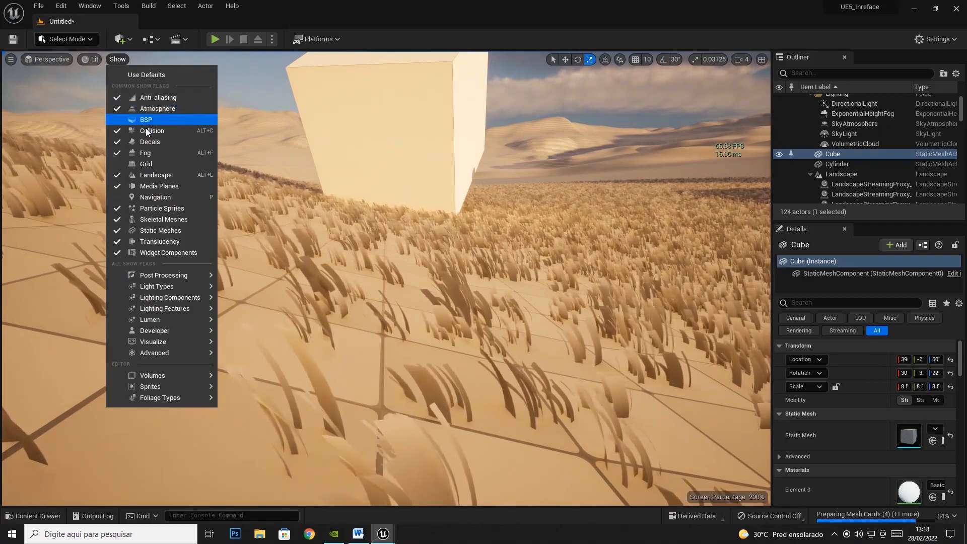
click(150, 142)
click(118, 59)
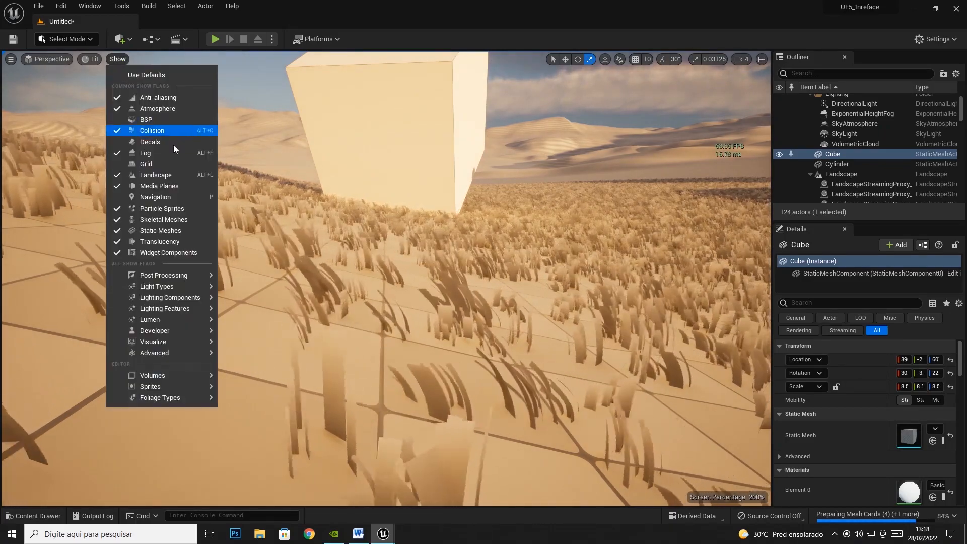
click(154, 142)
click(118, 59)
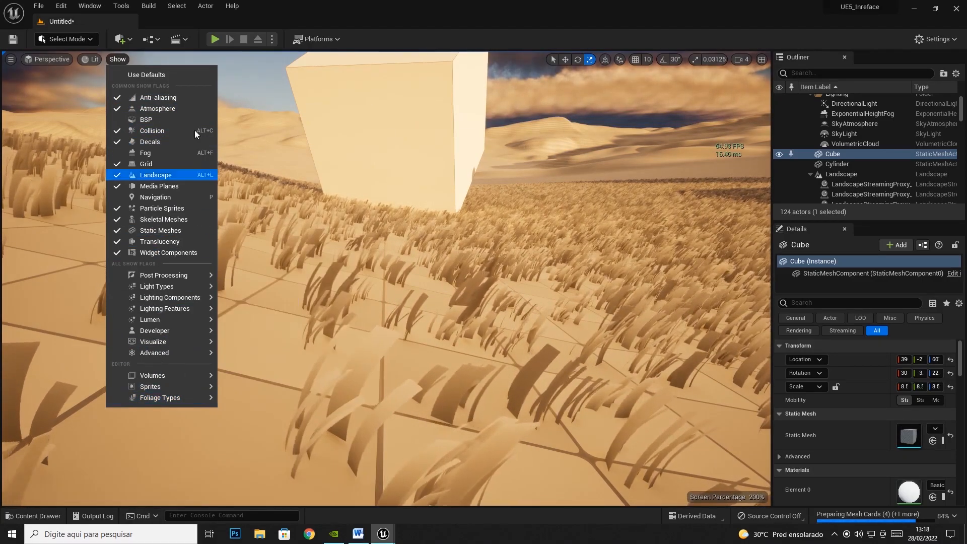
click(153, 162)
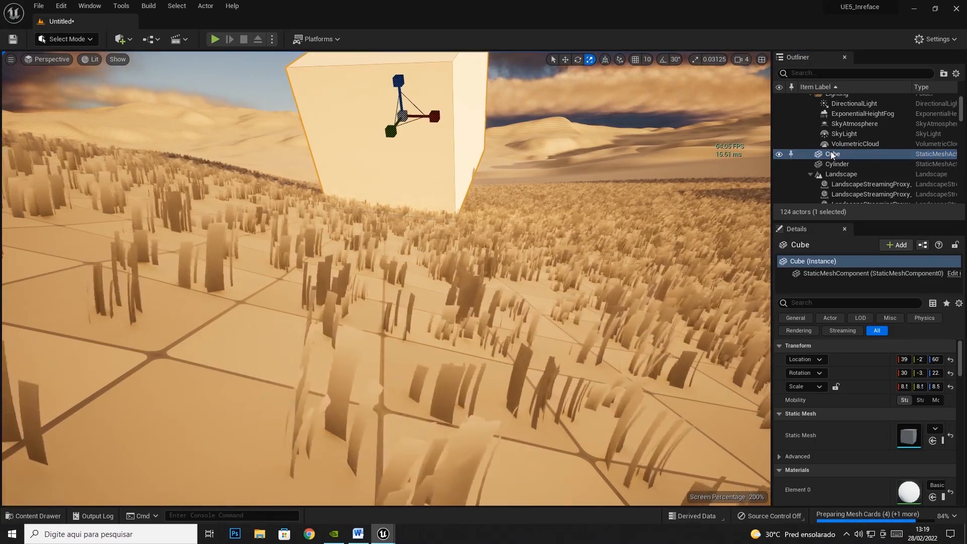
- Find the sphere on the grassy slope and select it in the viewport and in the Outliner
right_drag(627, 172, 501, 166)
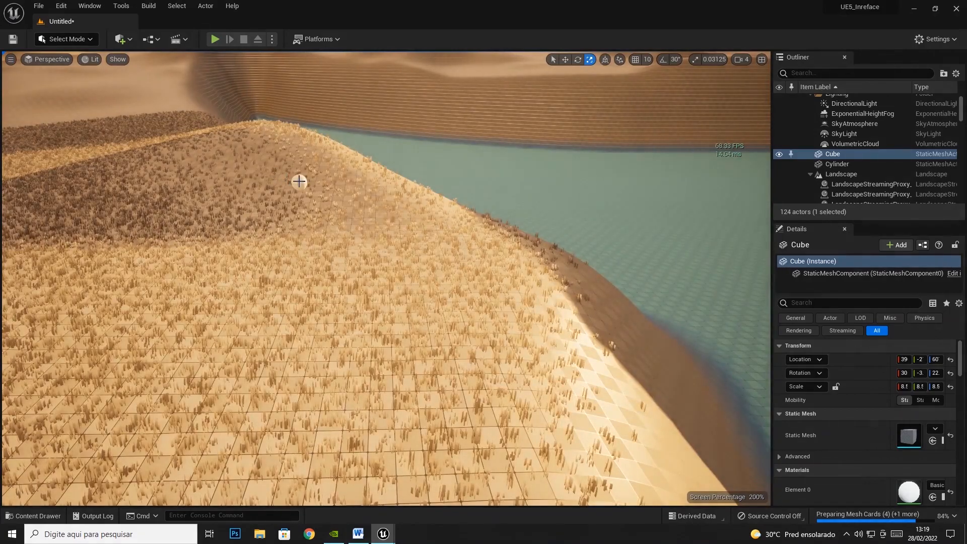
click(301, 183)
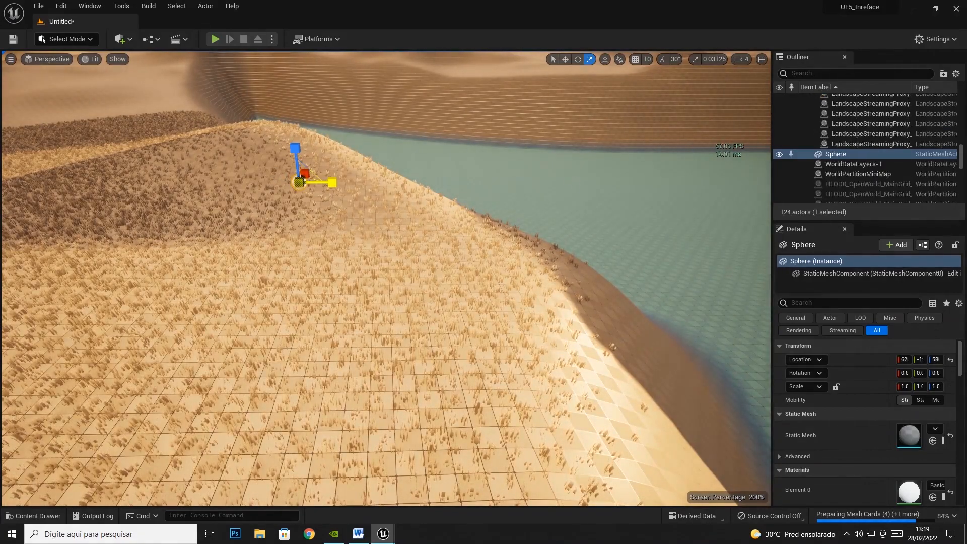
click(836, 153)
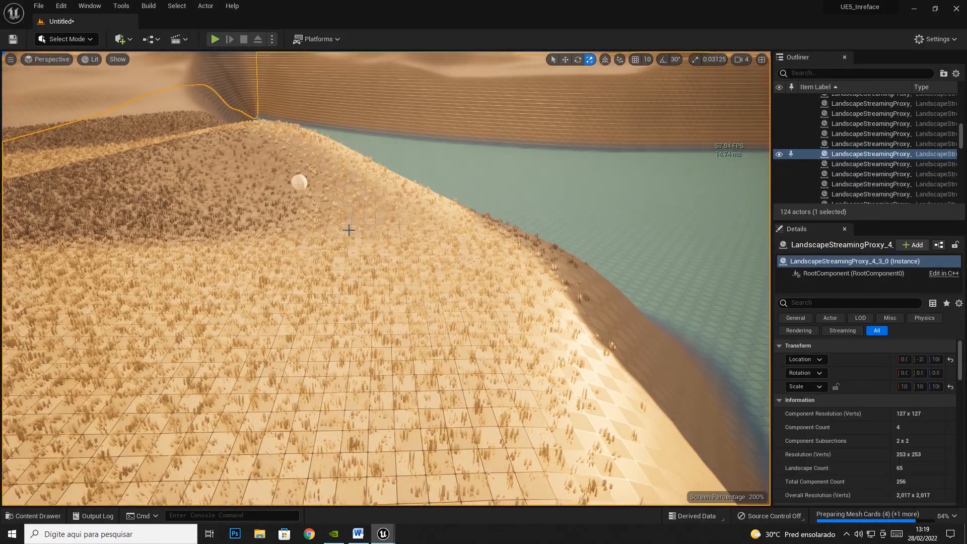
click(299, 182)
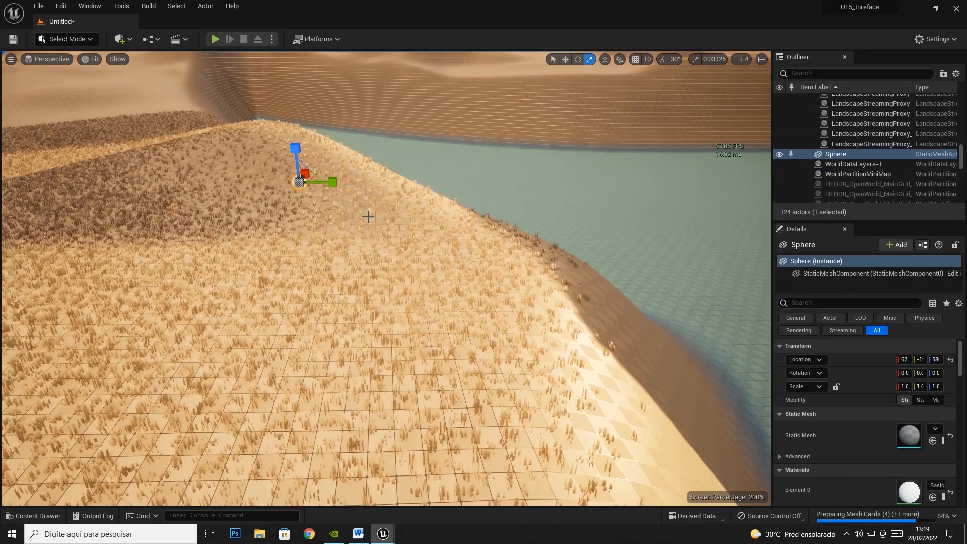
- Return to the beginning of the Outliner's actor list and enlarge the Outliner to show more actors
drag(961, 157, 961, 107)
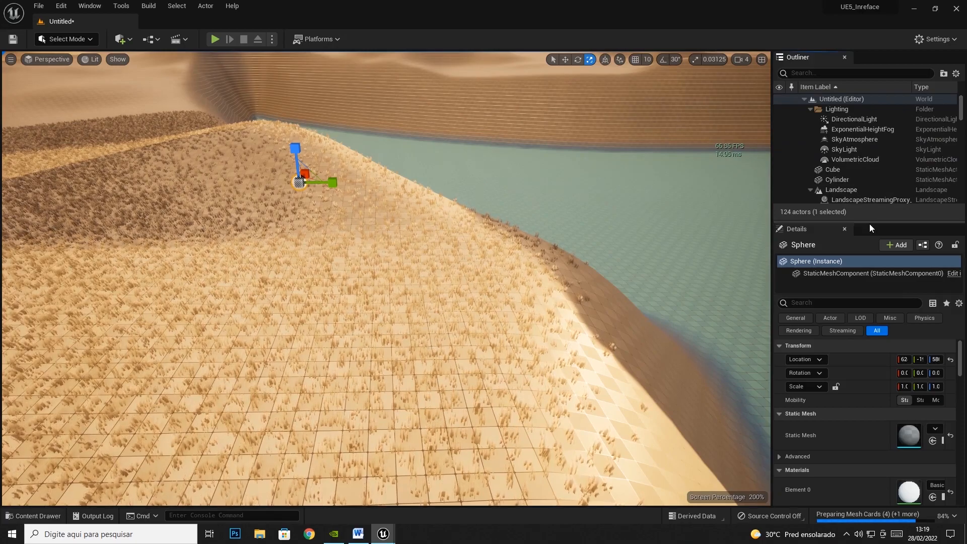
drag(869, 220, 874, 357)
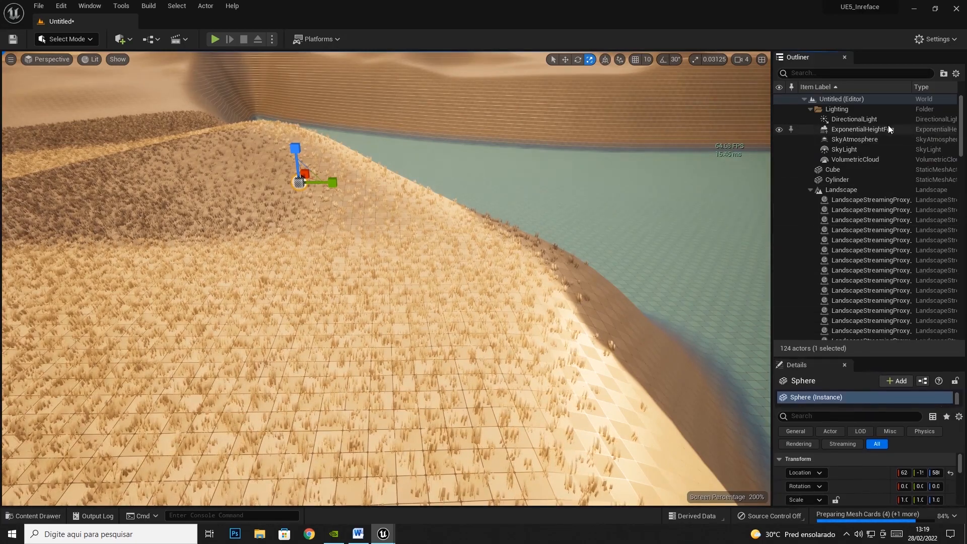
- Select the DirectionalLight in the Outliner and bring its gizmo into view
click(851, 119)
right_drag(534, 166, 575, 170)
mouse_move(529, 208)
right_down()
mouse_move(496, 201)
mouse_move(471, 219)
mouse_move(453, 210)
mouse_move(530, 213)
right_up()
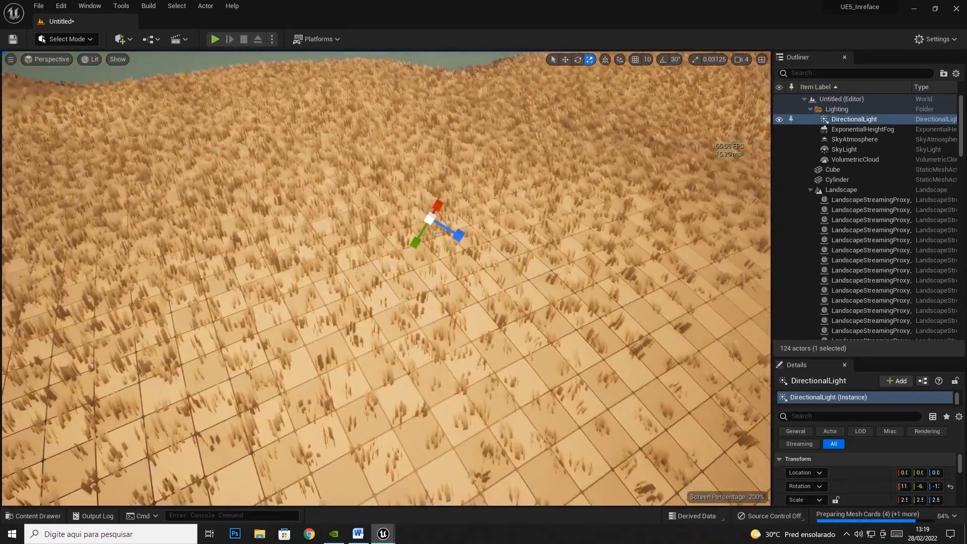
- Check the Game View entry in the viewport options and turn Game View off to show the actor icons
click(10, 60)
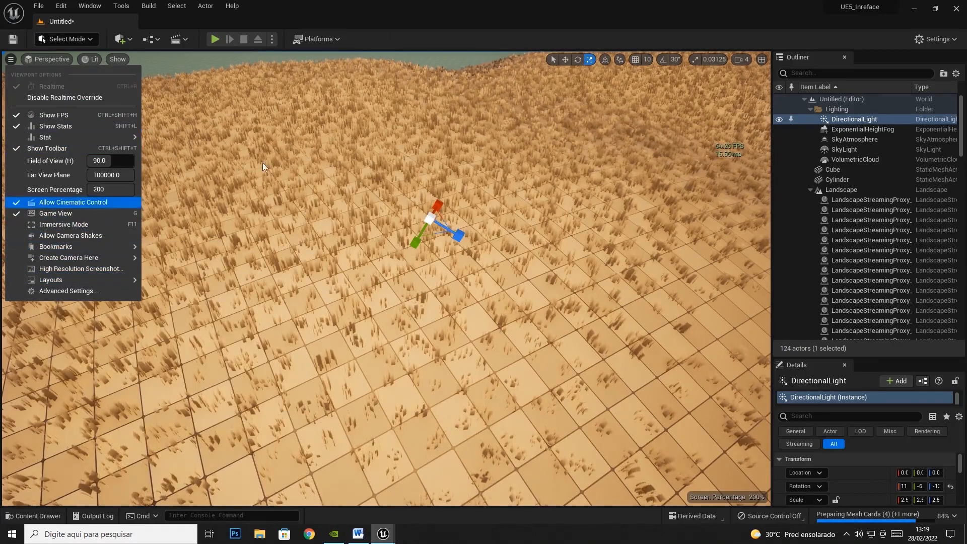
click(394, 3)
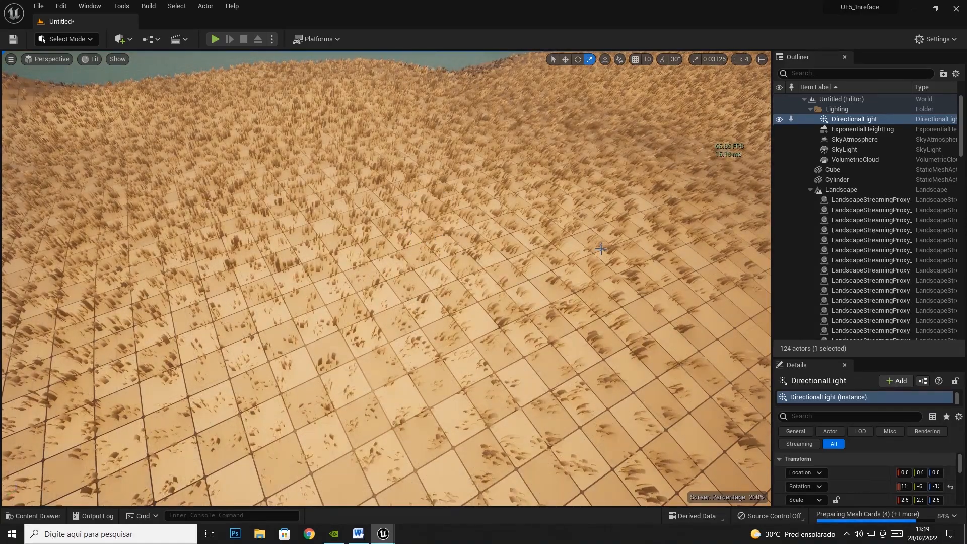
click(10, 60)
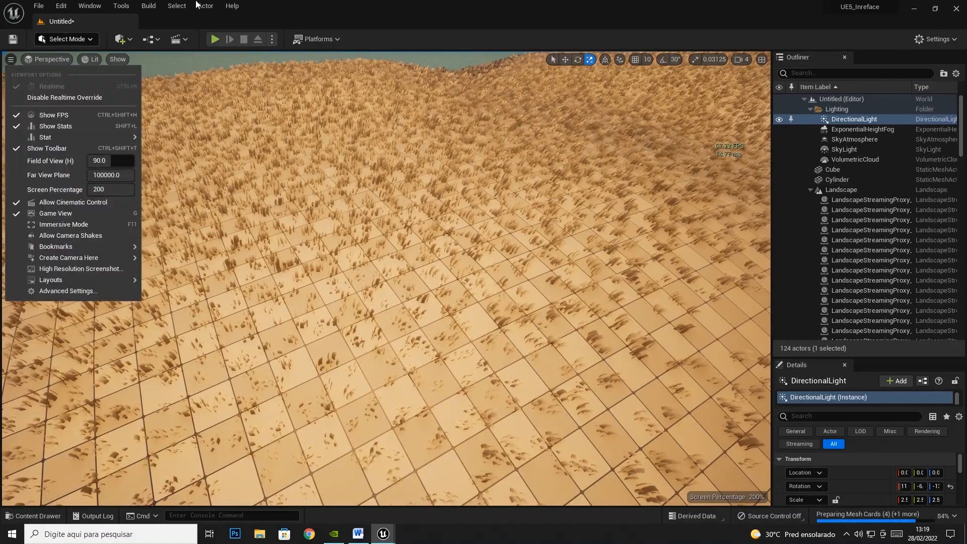
text(g)
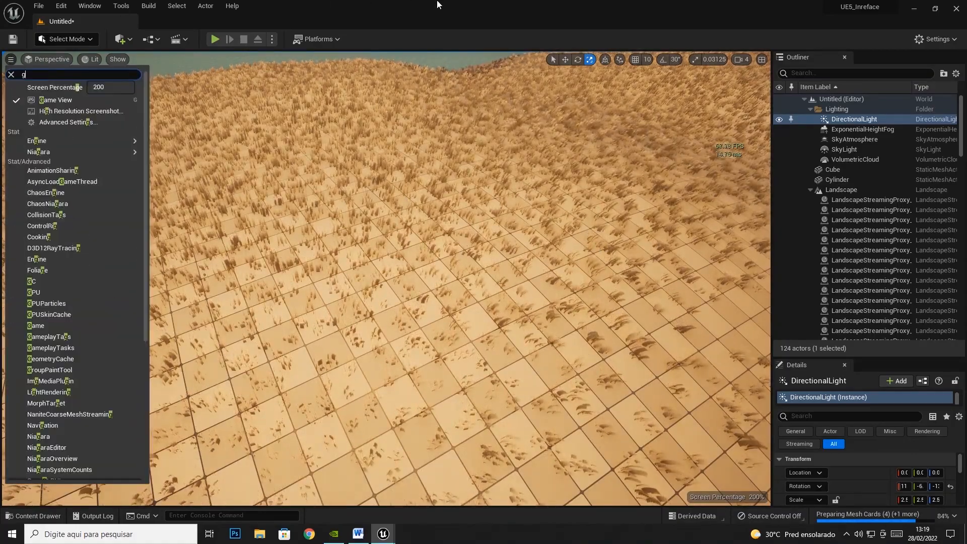
key(Escape)
click(9, 59)
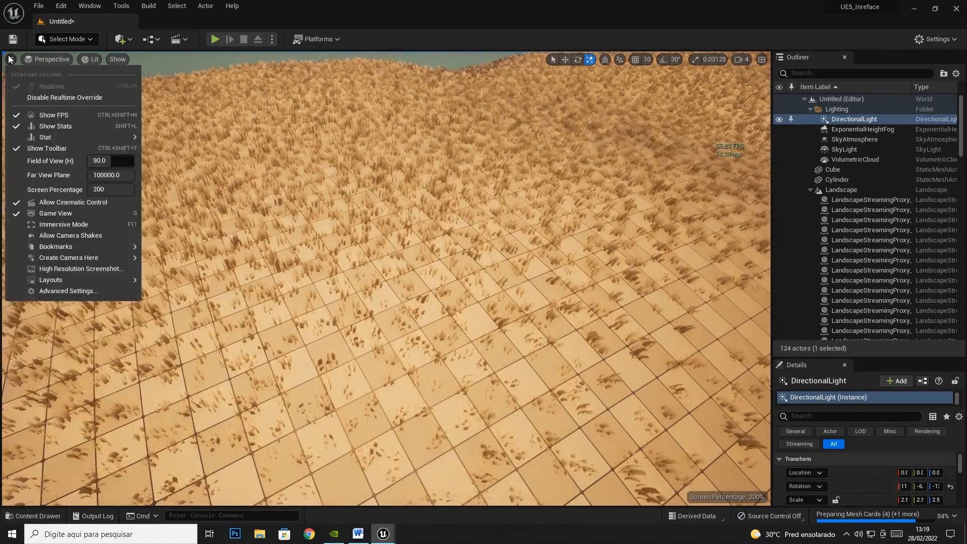
click(373, 251)
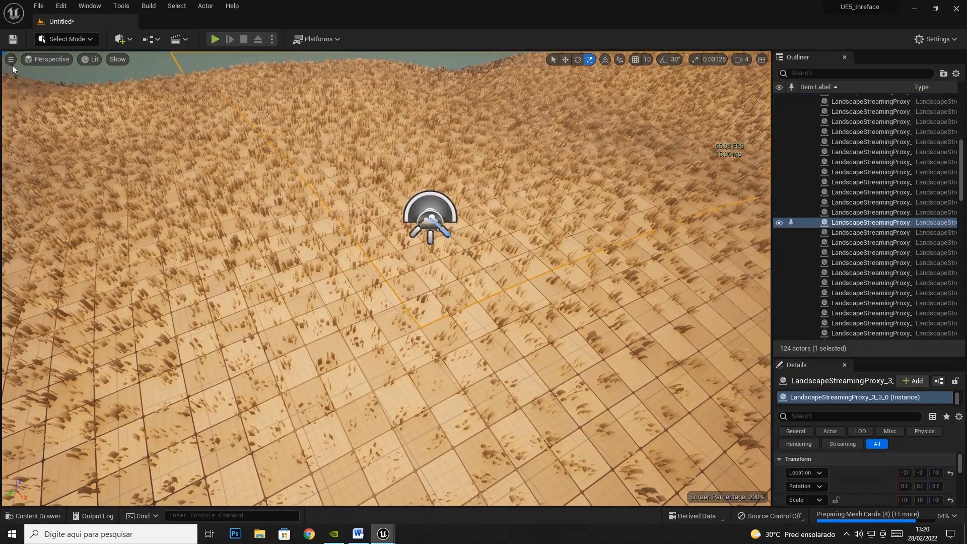
- Toggle Game View on and off again, checking its state in the viewport options
click(10, 60)
click(47, 59)
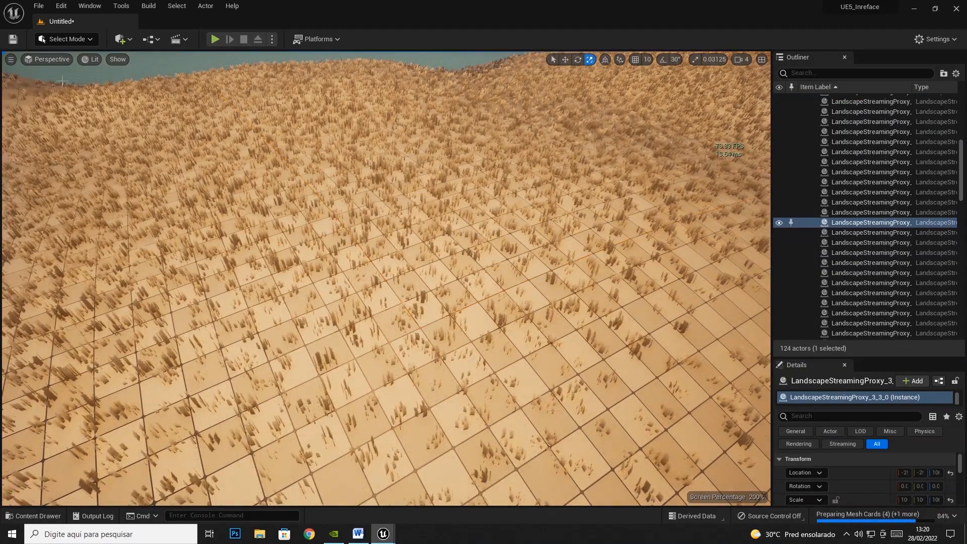
click(30, 70)
click(10, 60)
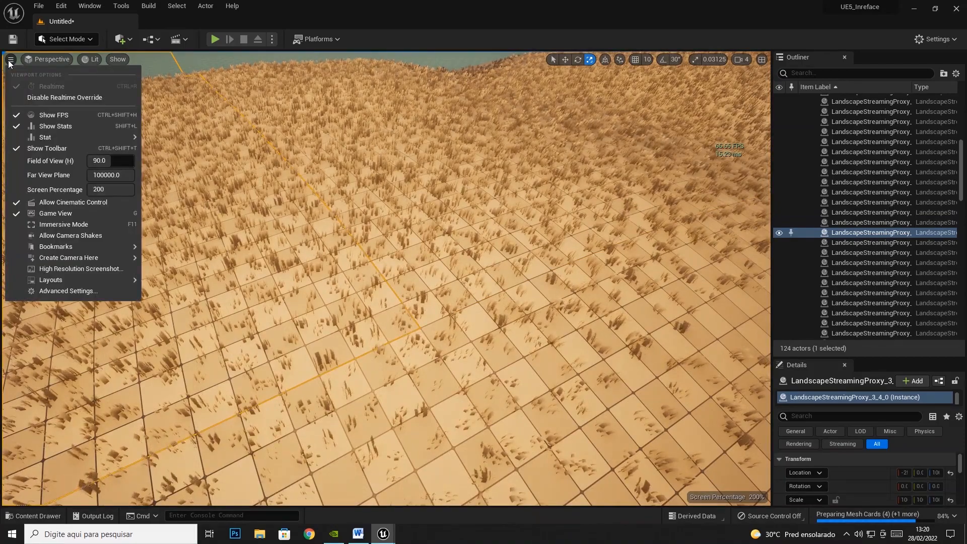
click(429, 156)
key(g)
key(g)
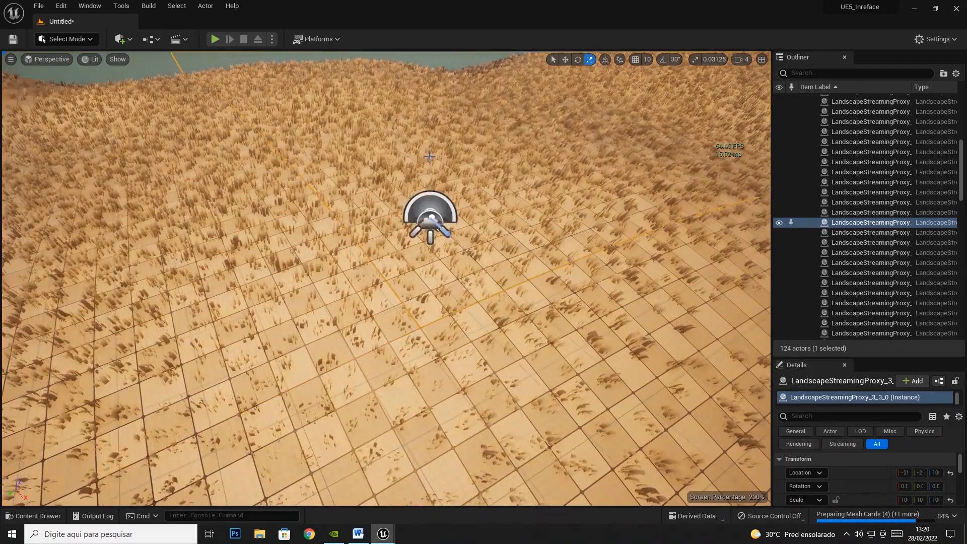
- Select the SkyLight by its icon, then move the DirectionalLight away from it with the translate tool
click(445, 200)
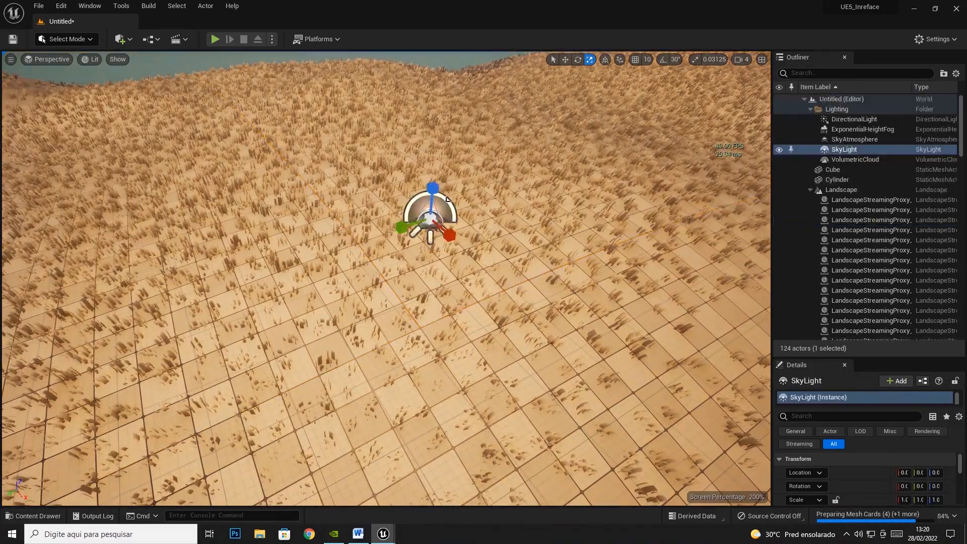
click(847, 120)
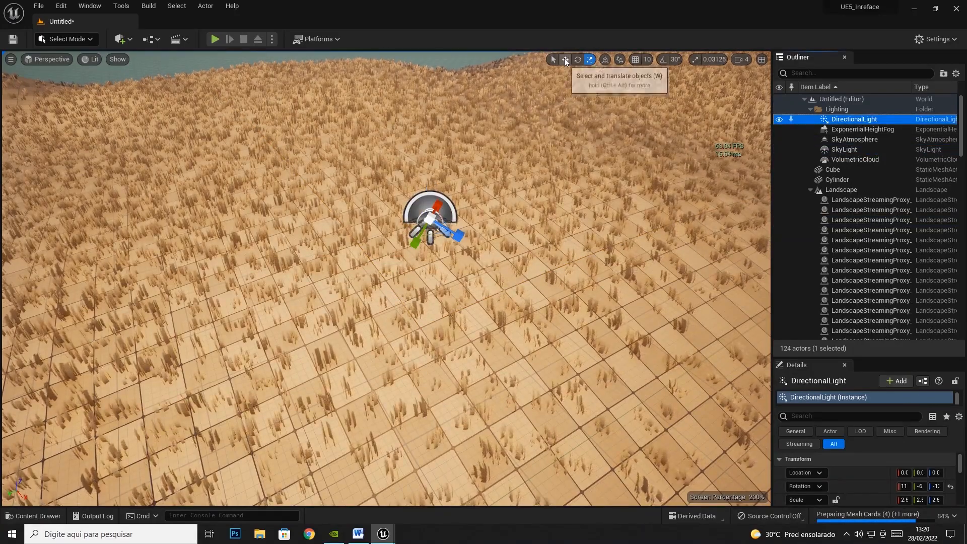
click(565, 59)
right_drag(403, 262, 476, 232)
key(w)
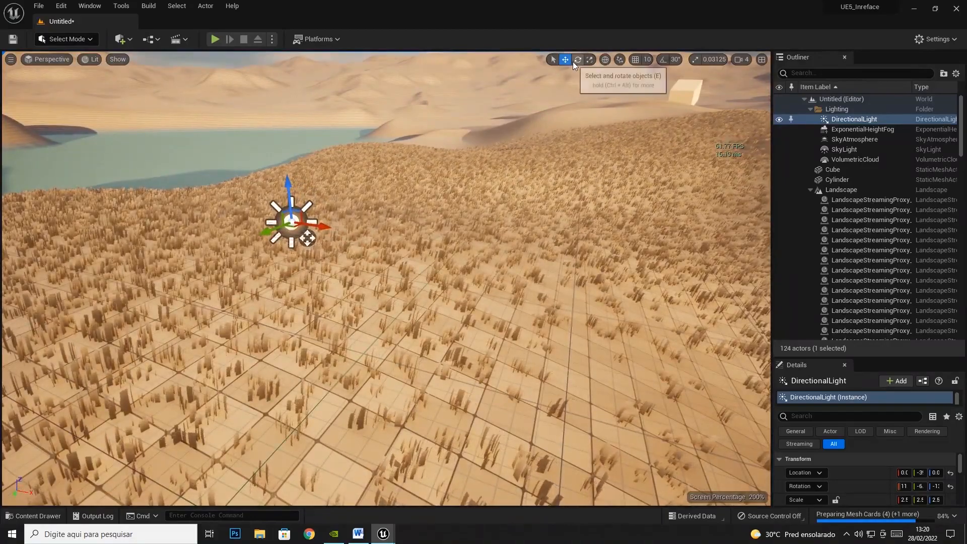
- Rotate the DirectionalLight to change the direction of the sunlight and undo the last rotation
click(577, 59)
drag(322, 194, 354, 228)
right_drag(310, 272, 288, 266)
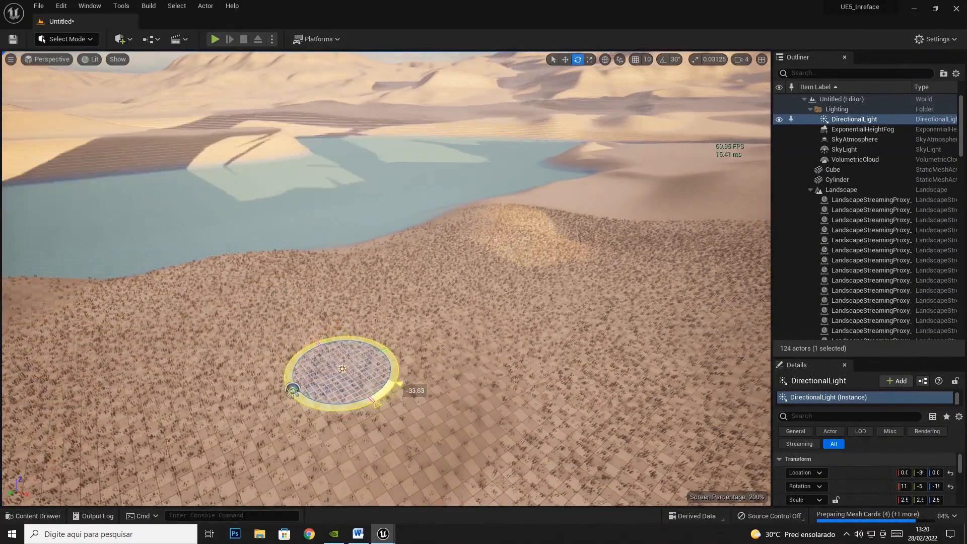
drag(416, 385, 383, 421)
drag(364, 359, 631, 205)
key(ctrl+z)
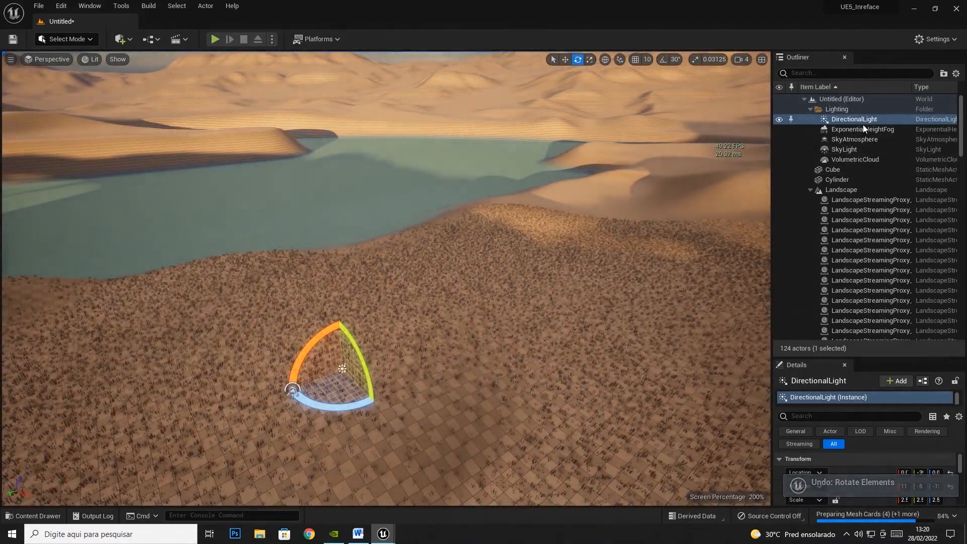
- Focus on the ExponentialHeightFog actor, move it away from the lights and frame it in the viewport
double_click(862, 129)
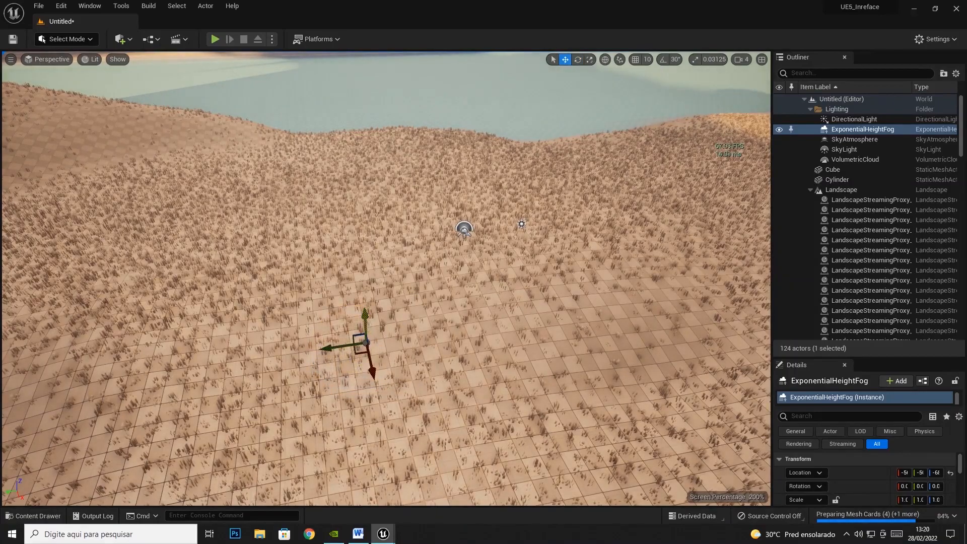
drag(364, 117, 361, 41)
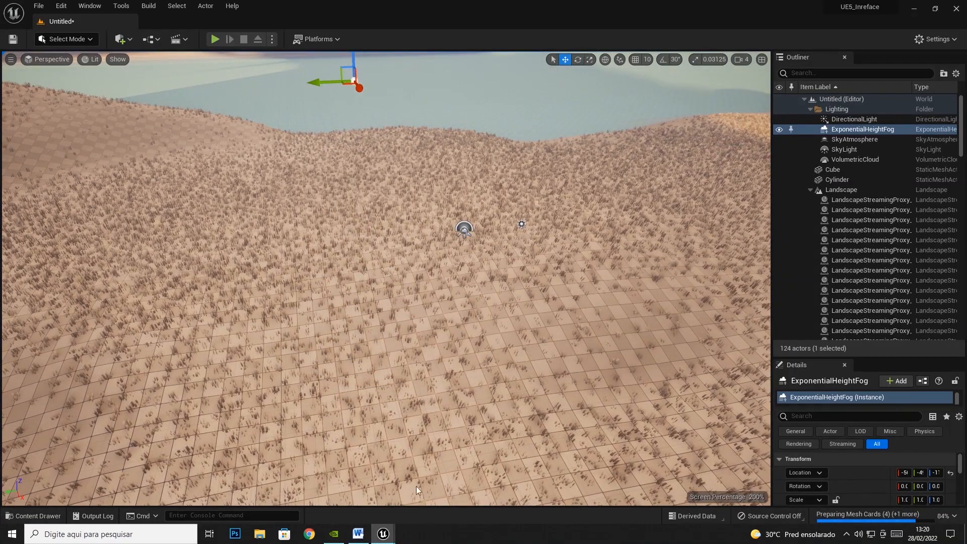
mouse_move(336, 218)
right_down()
mouse_move(373, 218)
mouse_move(336, 218)
right_up()
key(g)
key(f)
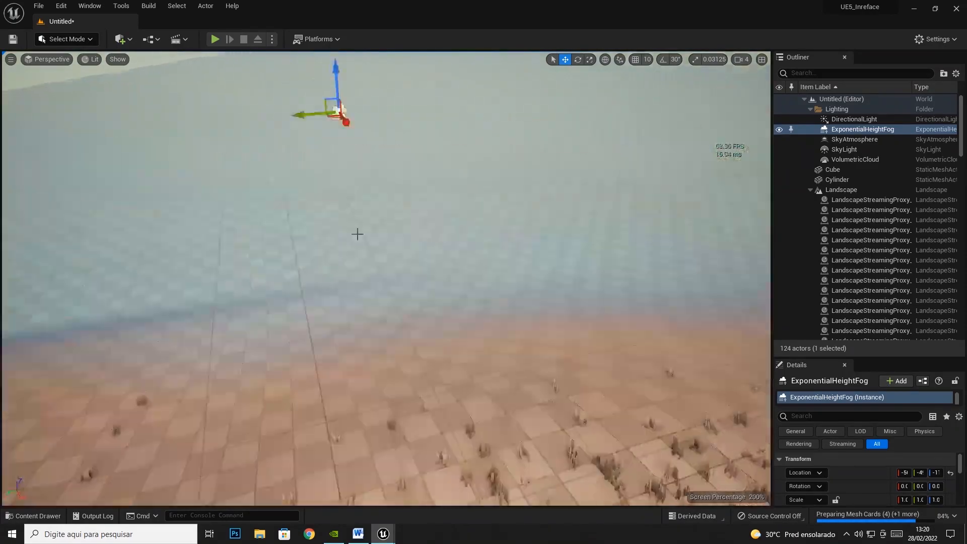
right_drag(384, 275, 383, 241)
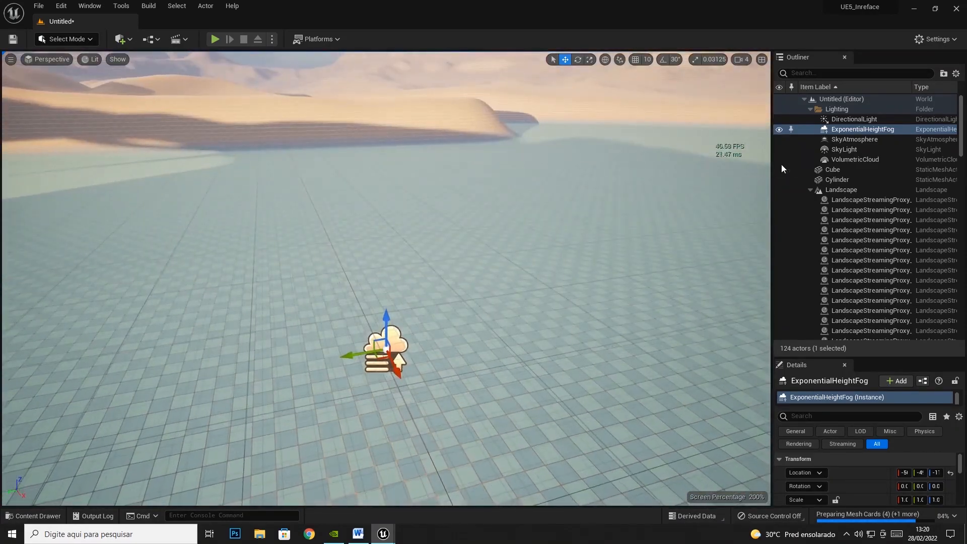
- Select SkyAtmosphere, SkyLight and VolumetricCloud one after another in the Outliner, framing the SkyLight in the viewport
click(862, 140)
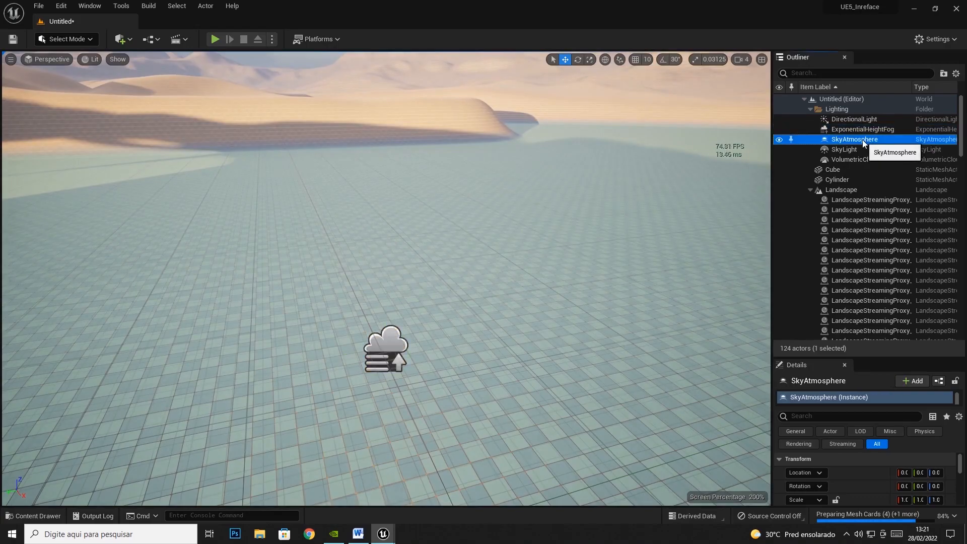
click(849, 150)
right_drag(369, 231, 685, 229)
key(f)
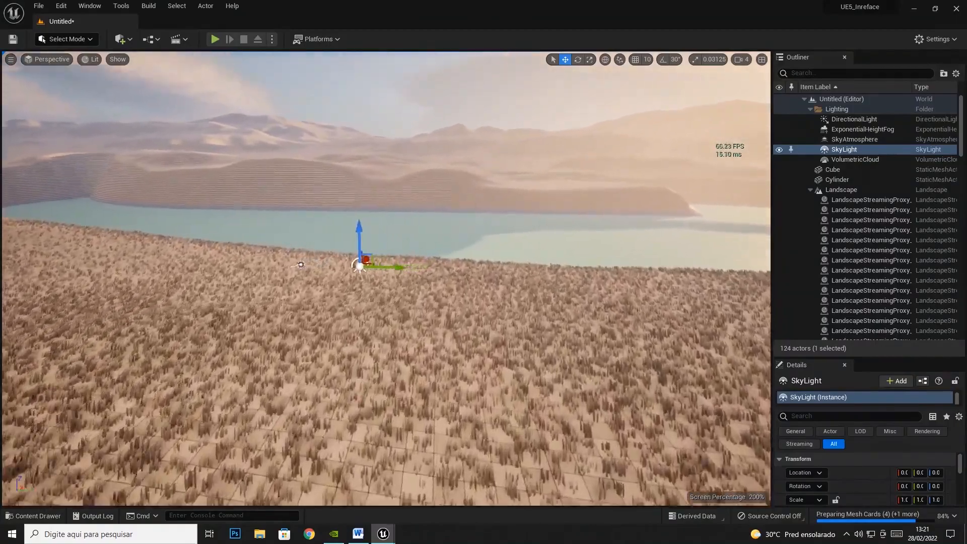
right_drag(386, 277, 214, 262)
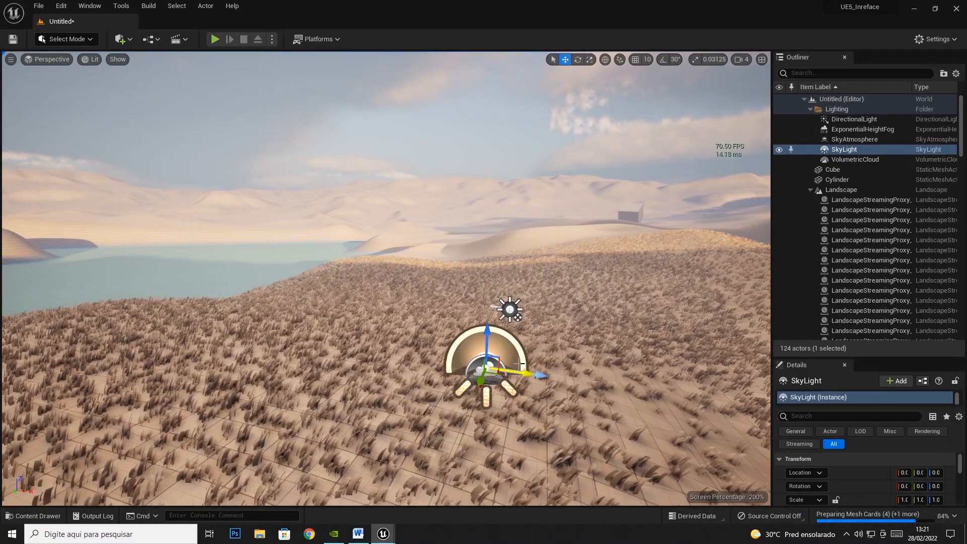
click(867, 159)
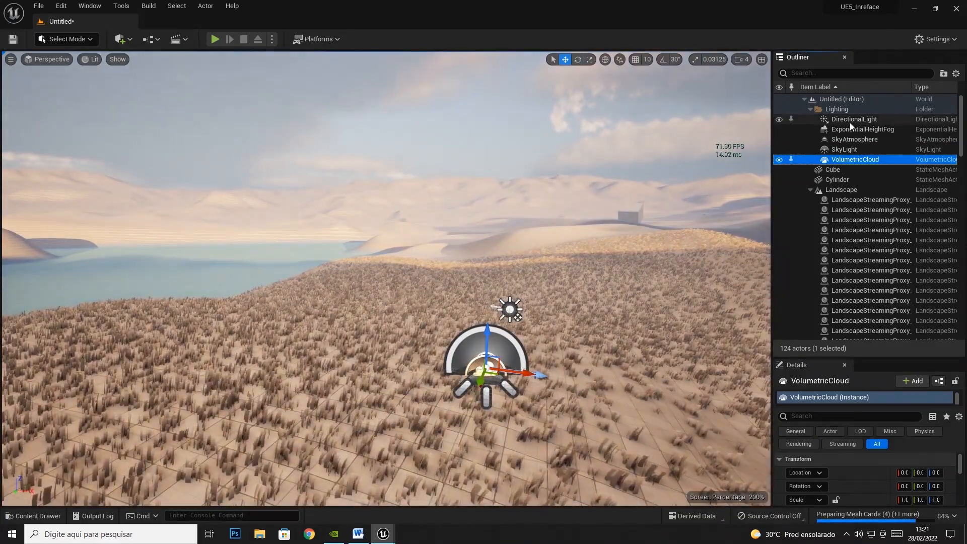
- Hide and show the DirectionalLight and the ExponentialHeightFog from the Outliner to compare the lighting
click(778, 119)
click(778, 119)
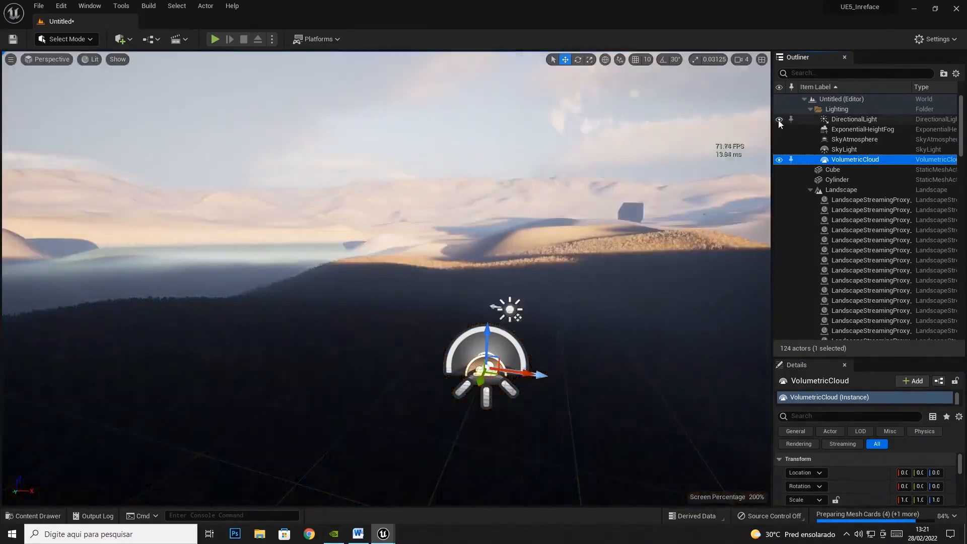
click(778, 129)
click(778, 130)
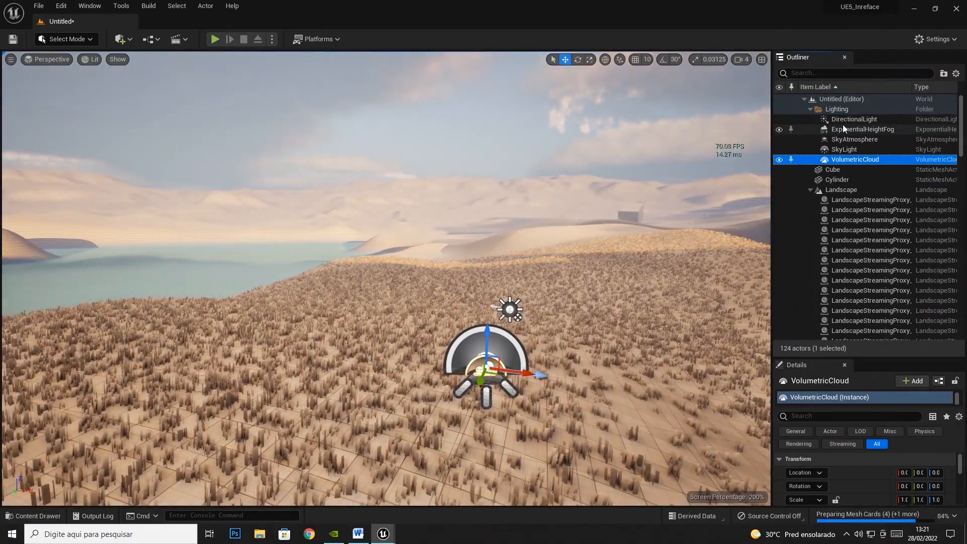
click(844, 120)
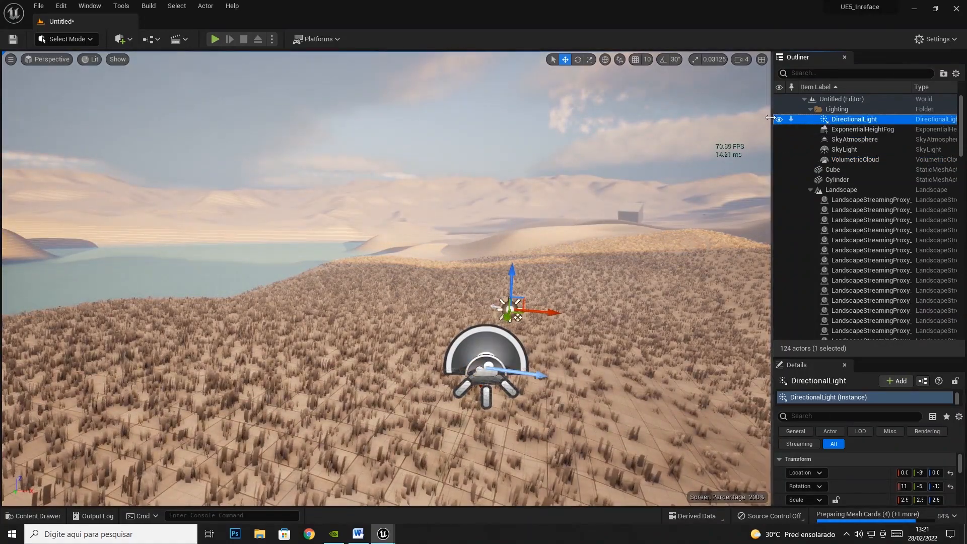
click(779, 119)
click(779, 120)
- Select the ExponentialHeightFog and switch its visibility off and on repeatedly to compare the distant haze
click(859, 130)
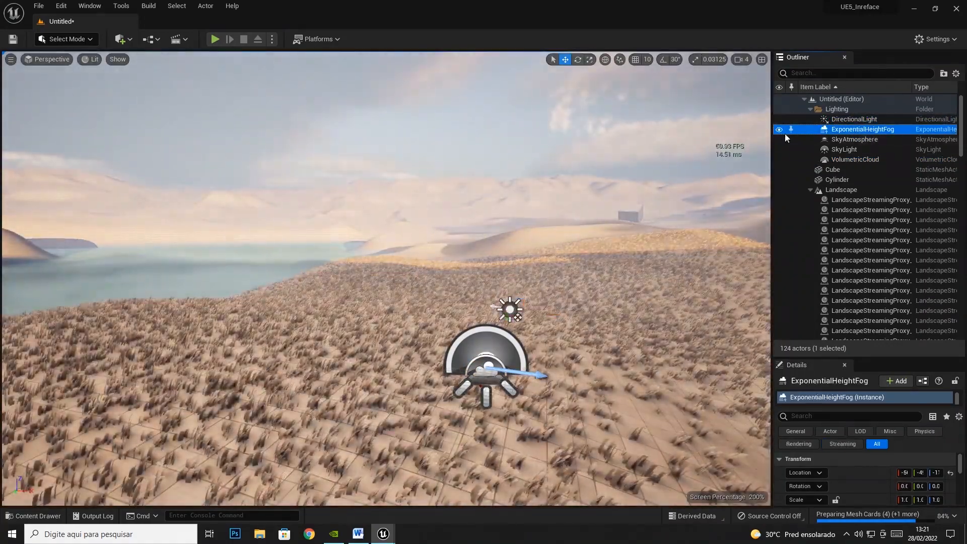
click(779, 130)
click(779, 130)
click(779, 130)
click(780, 132)
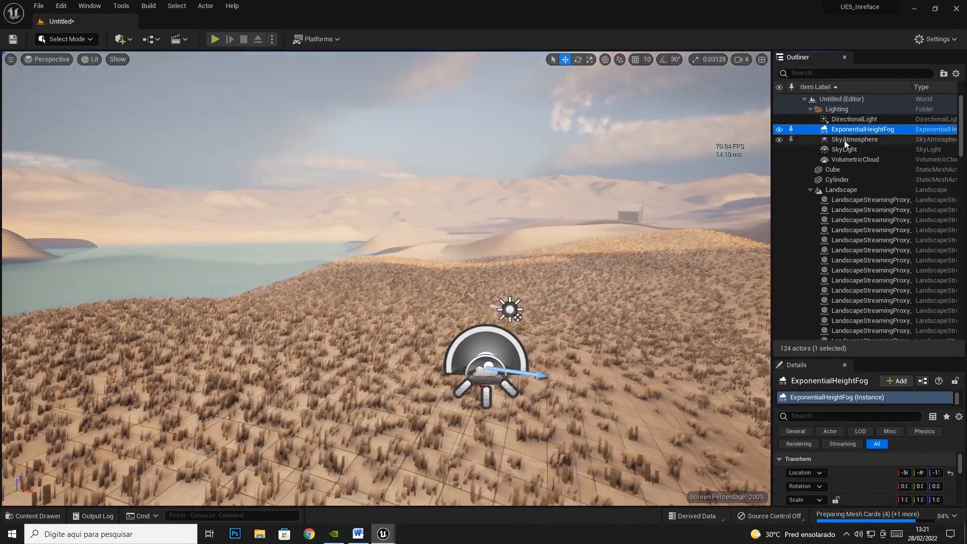
click(838, 141)
click(776, 130)
click(778, 130)
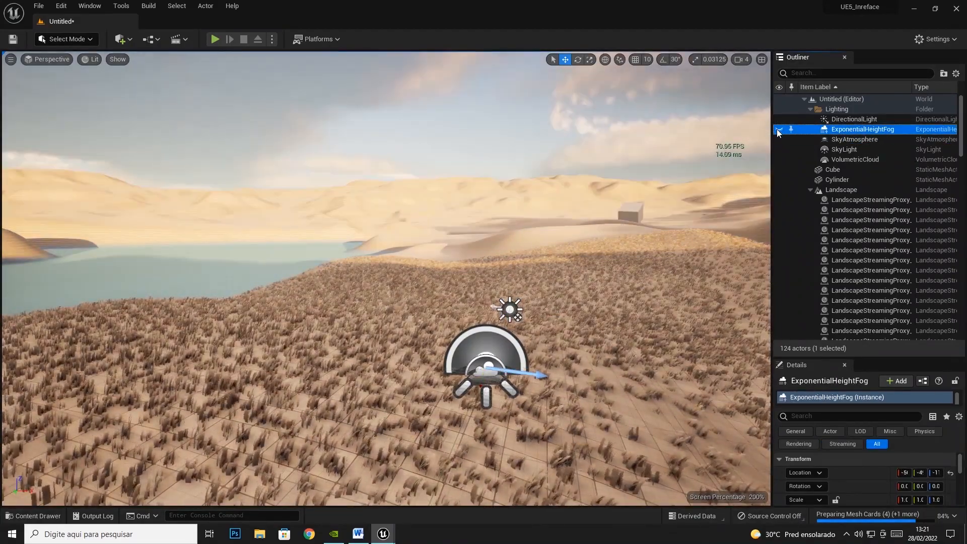
click(778, 131)
click(778, 130)
click(778, 130)
click(778, 131)
click(779, 130)
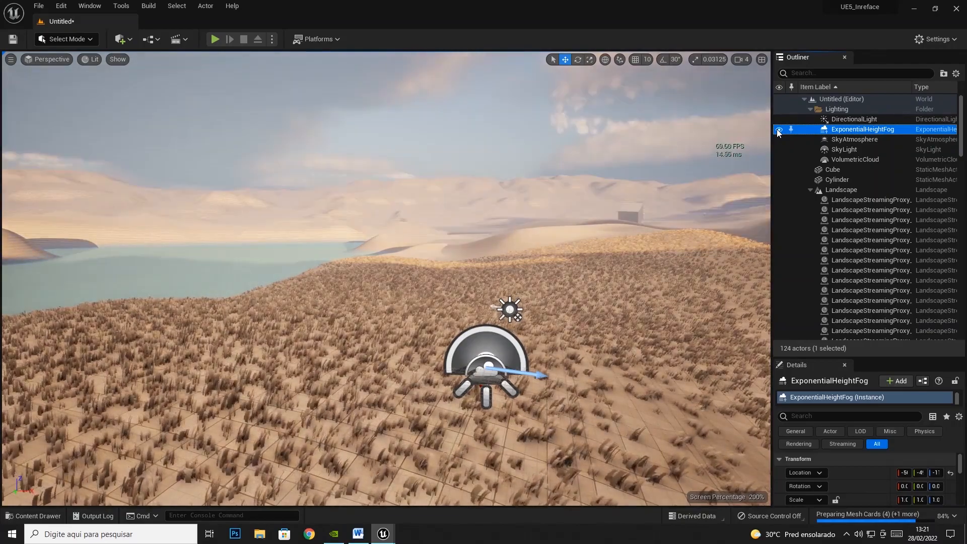
- Switch the SkyAtmosphere's visibility off and on to compare the sky
click(779, 140)
click(780, 140)
click(779, 140)
click(780, 140)
click(779, 139)
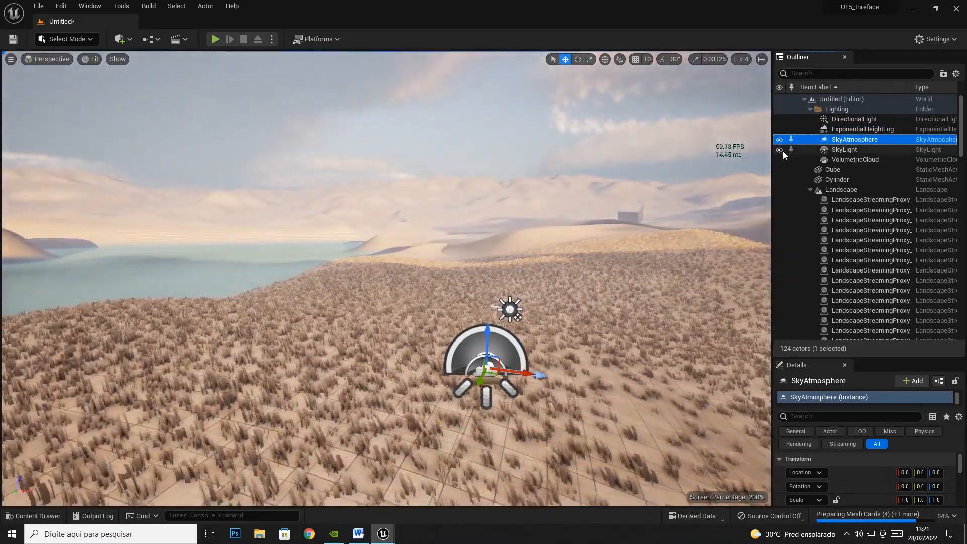
- Switch the SkyLight's visibility off and on to compare the ambient lighting
click(782, 150)
click(782, 150)
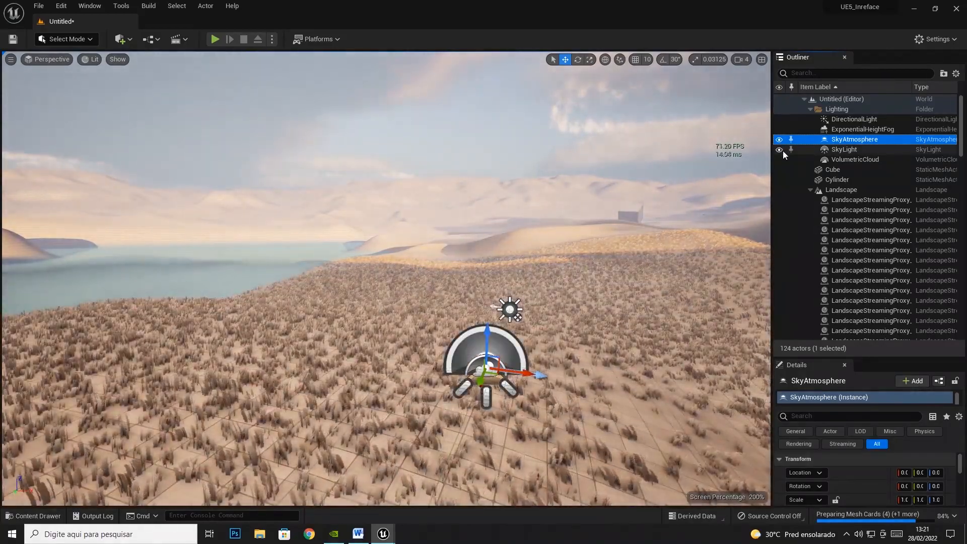
click(783, 150)
click(782, 150)
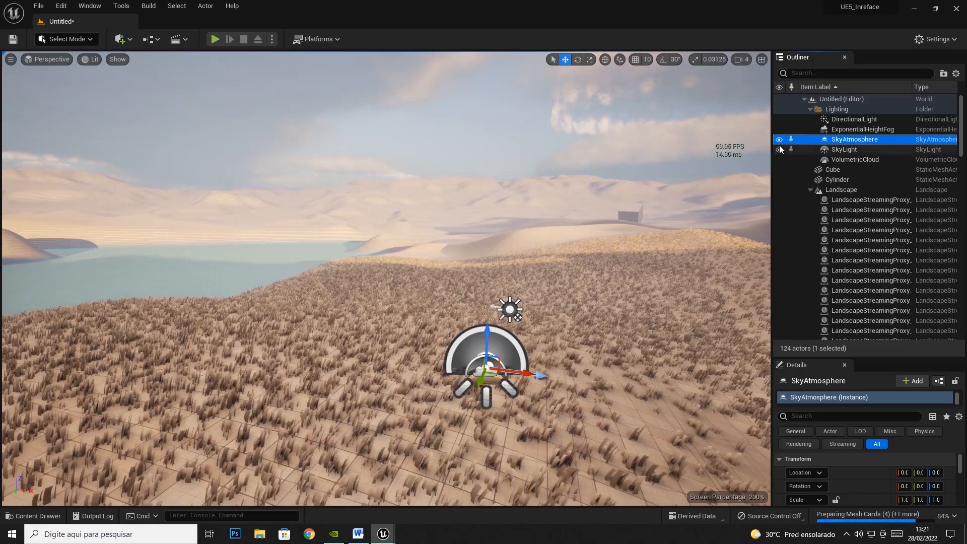
- Switch the VolumetricCloud's visibility off and on repeatedly to compare the clouds
click(780, 159)
click(780, 159)
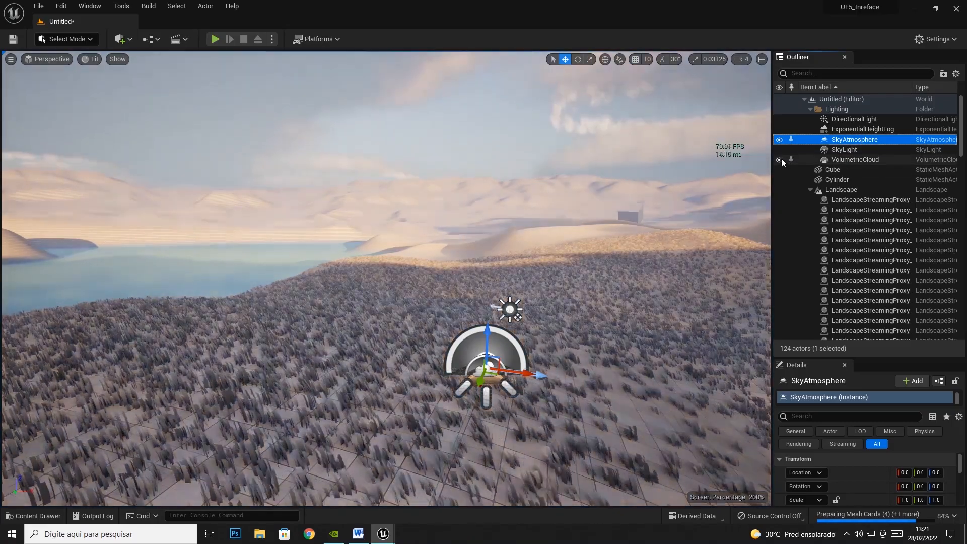
click(780, 159)
click(780, 159)
click(781, 159)
click(781, 159)
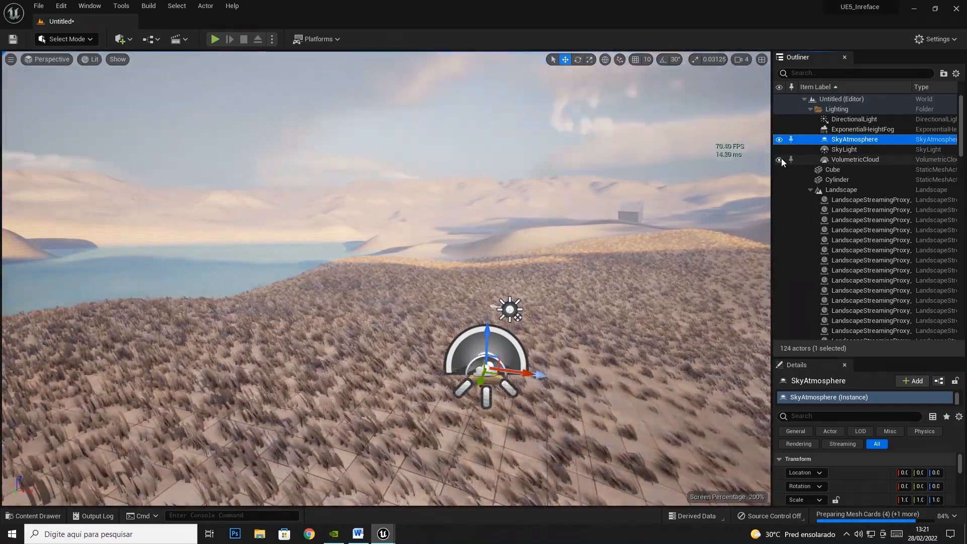
- Switch the VolumetricCloud, SkyLight and Cube off and on to compare their effects, leaving all of them visible
click(781, 159)
click(781, 159)
click(781, 159)
click(781, 160)
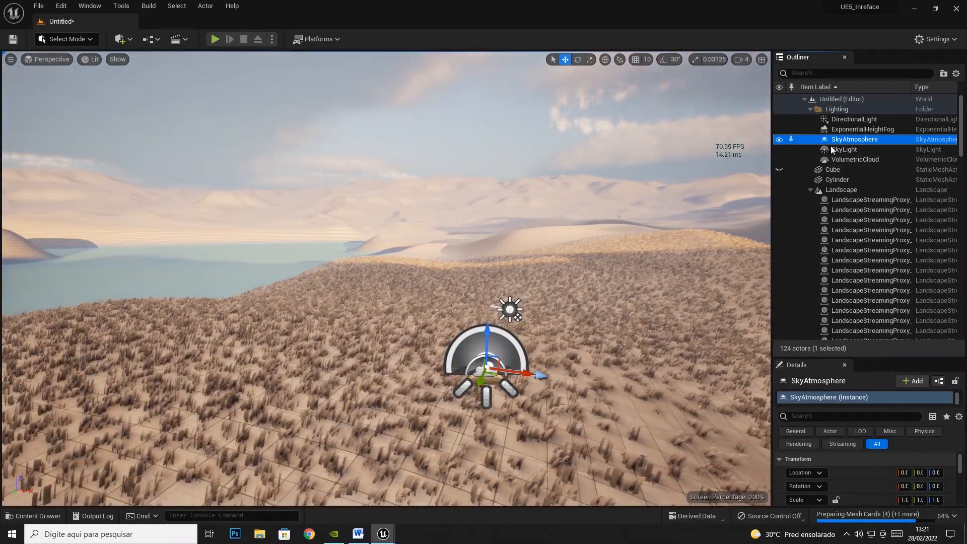
click(779, 150)
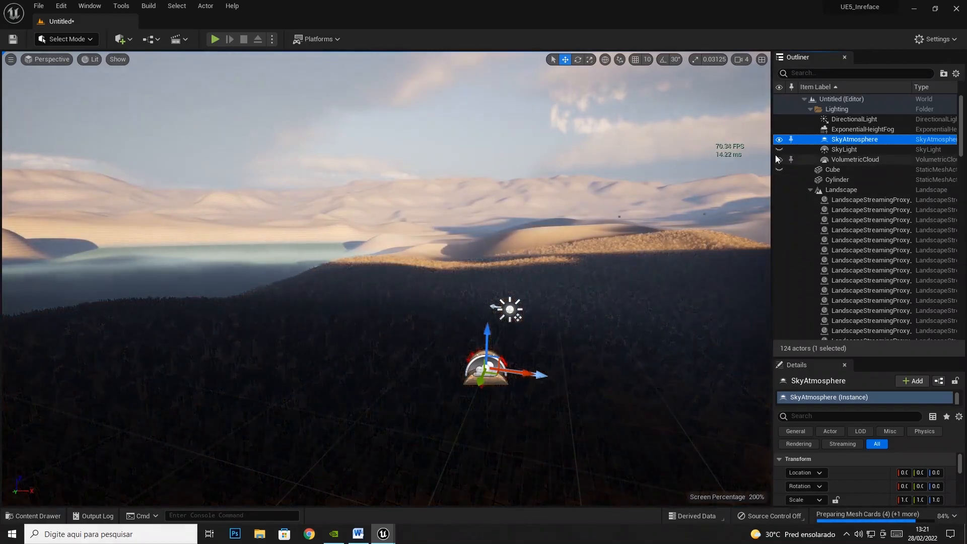
click(779, 150)
click(779, 170)
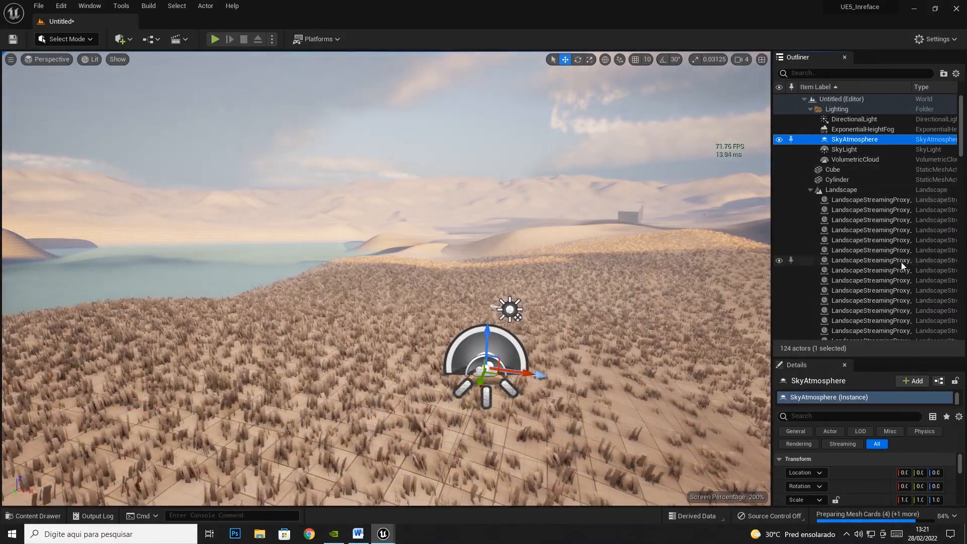
- Shrink the Outliner to give the Details panel more height, with the actor list back at its top
scroll(867, 241, down, 10)
drag(962, 169, 962, 306)
drag(857, 358, 858, 207)
drag(961, 154, 962, 101)
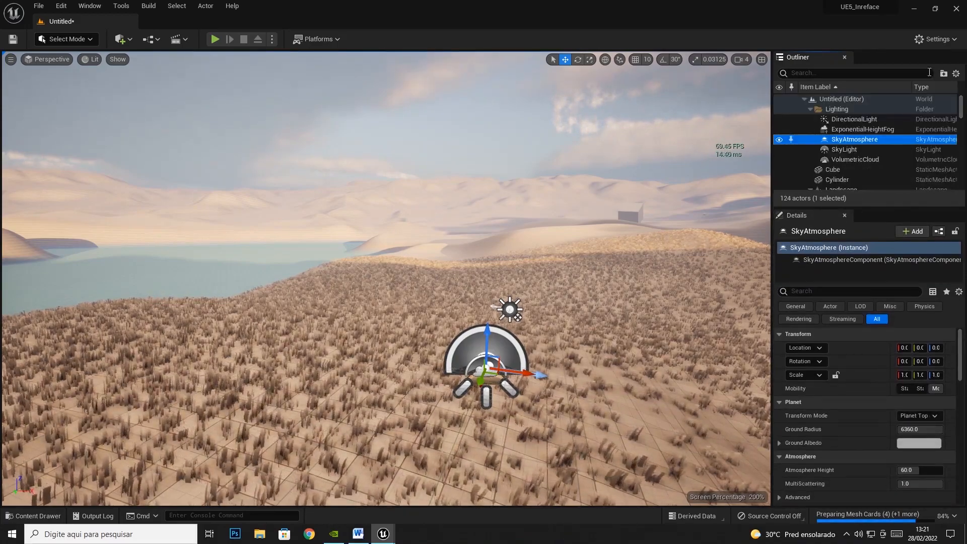
- Select the DirectionalLight, ExponentialHeightFog and SkyAtmosphere in turn to compare the properties shown for each actor
click(844, 120)
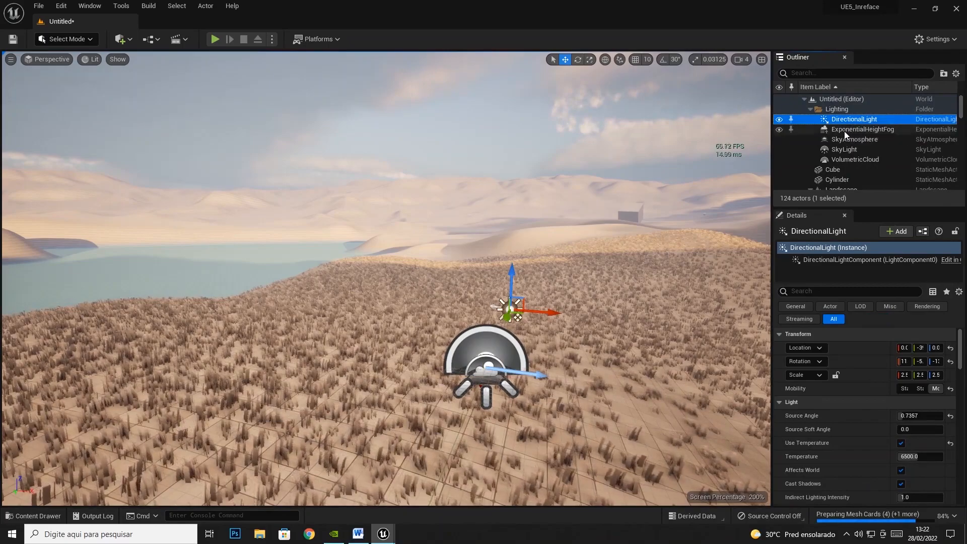
click(851, 130)
click(851, 140)
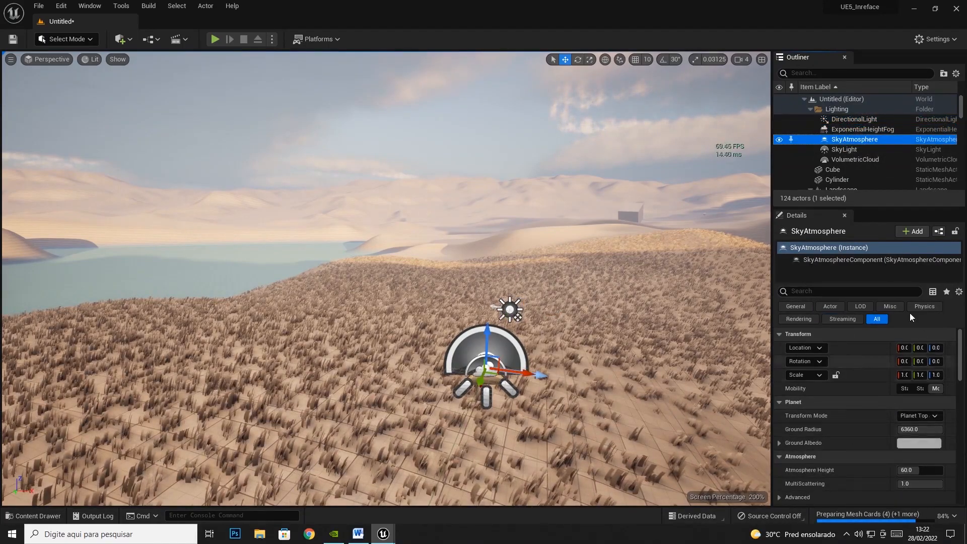
click(843, 119)
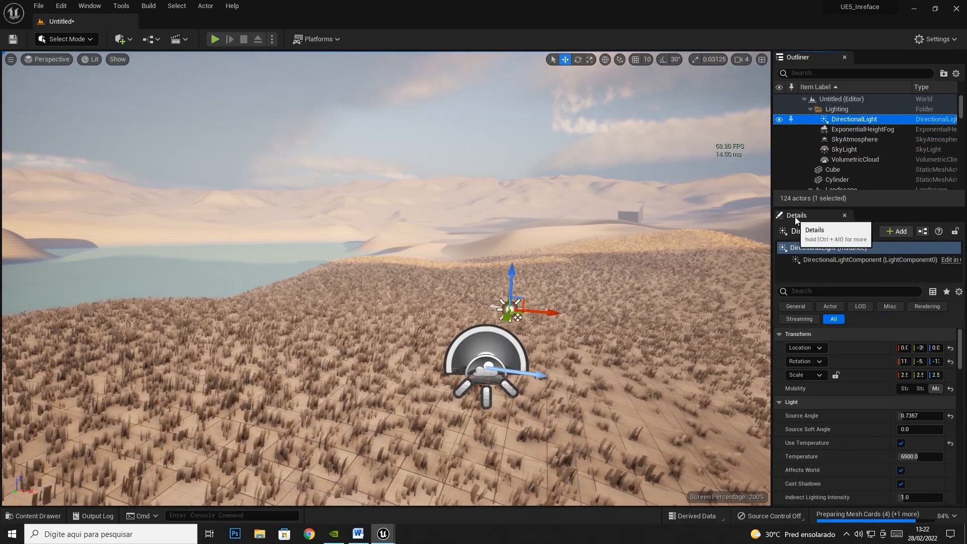
click(857, 130)
click(854, 119)
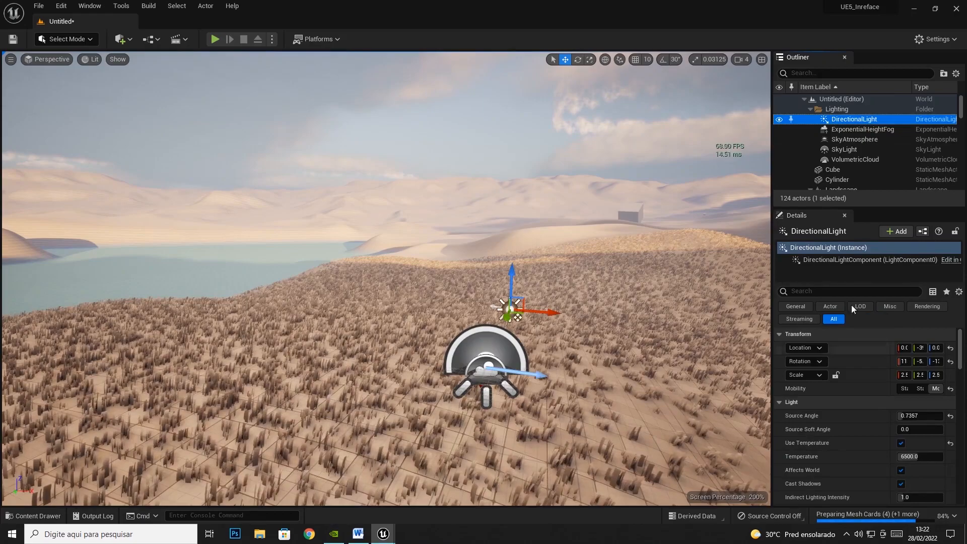
click(851, 130)
click(853, 120)
click(853, 130)
click(854, 119)
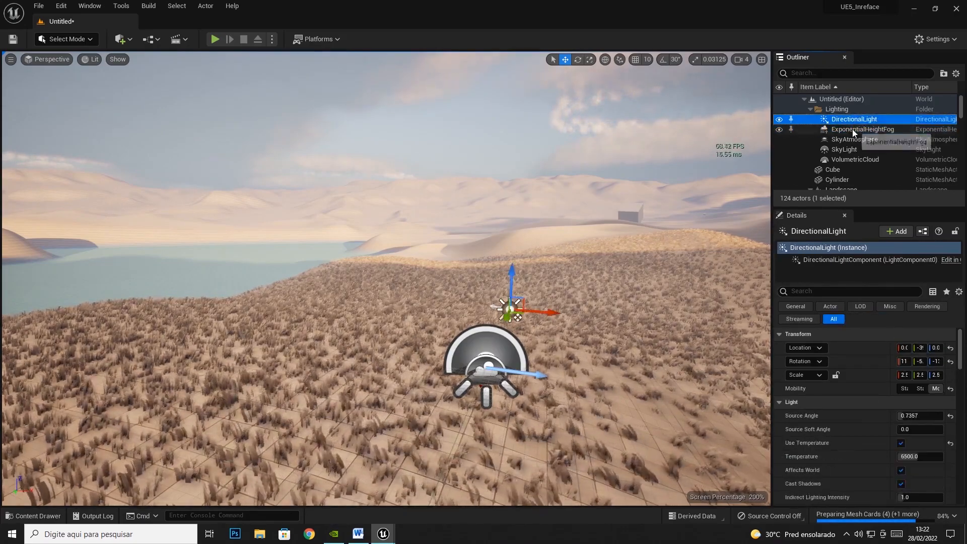
click(853, 131)
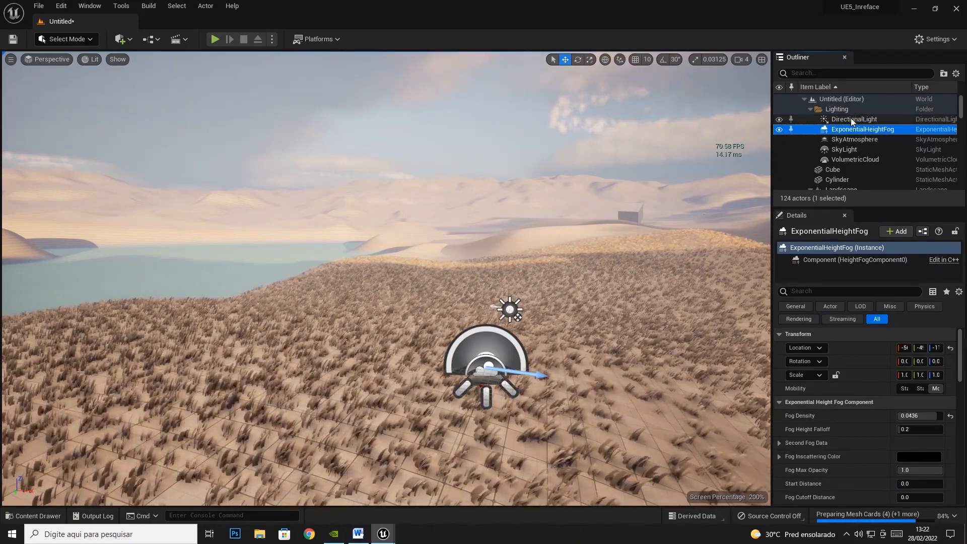
- Widen the property value column for the DirectionalLight and set its location to X 45, Y -421, Z 58
click(848, 120)
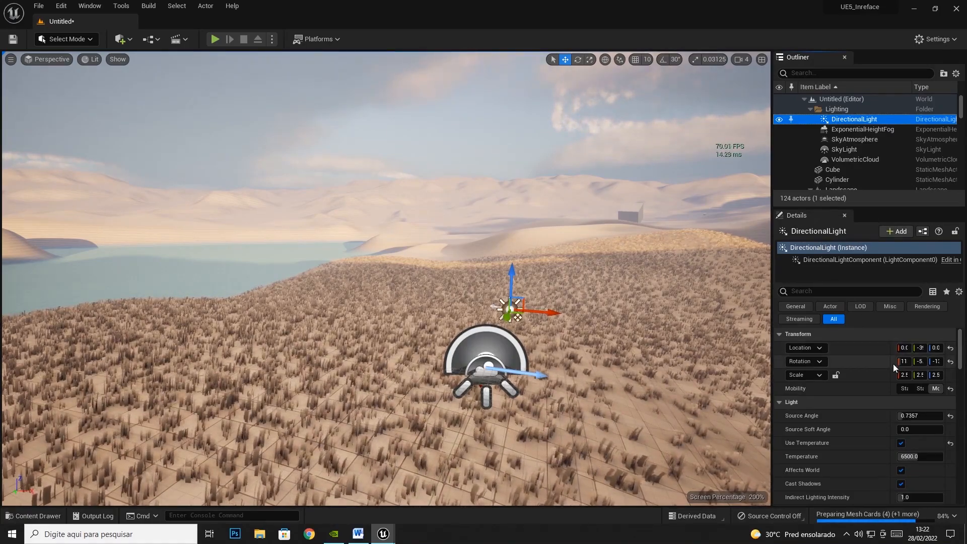
drag(890, 364, 847, 363)
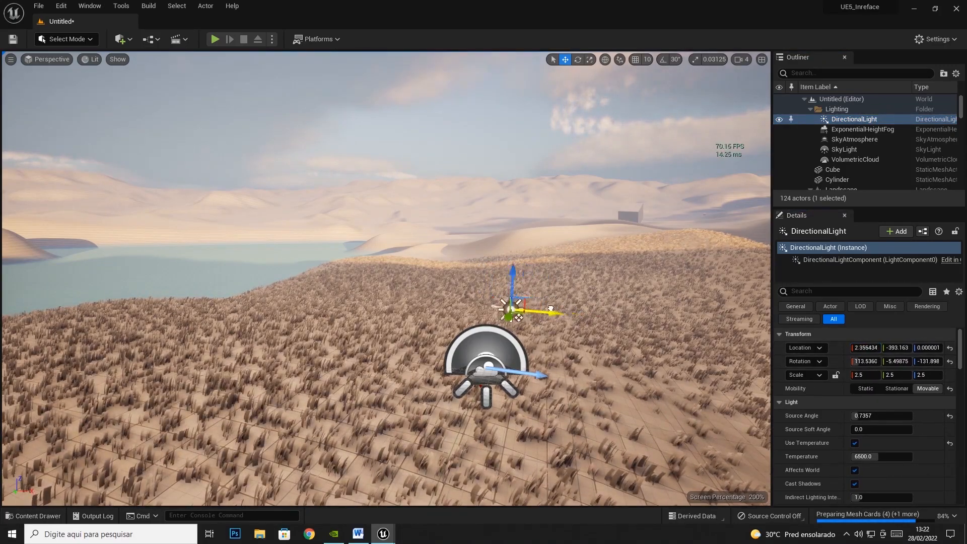
drag(864, 347, 850, 348)
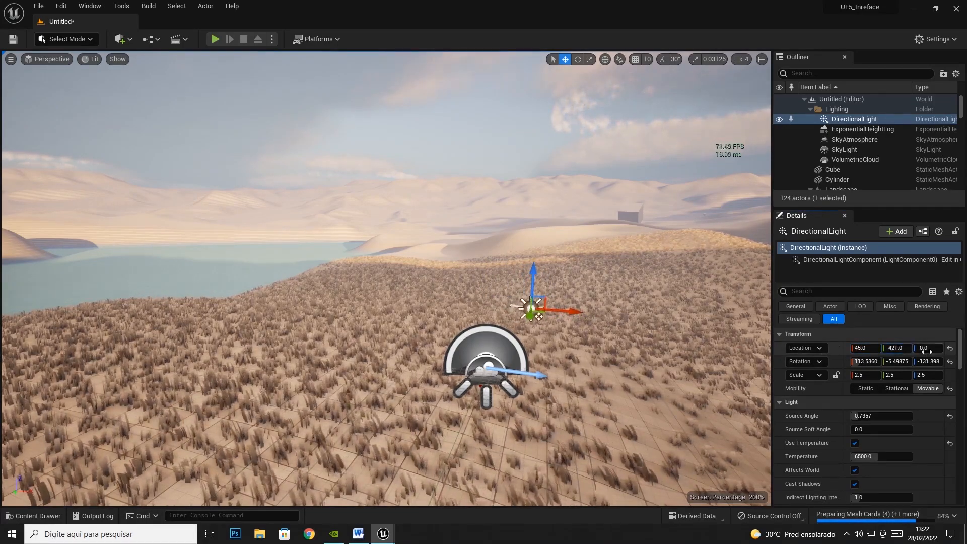
drag(926, 347, 932, 348)
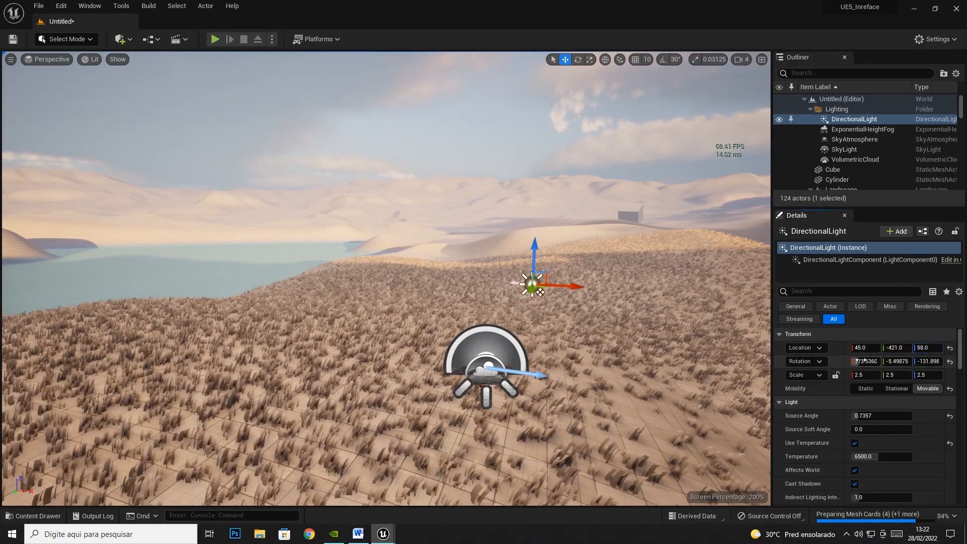
- Rotate the DirectionalLight to about 9.6°, -24.3°, 152.3° and undo its trial X scale of 2.2
mouse_move(929, 361)
mouse_down()
mouse_move(949, 361)
mouse_move(920, 361)
mouse_up()
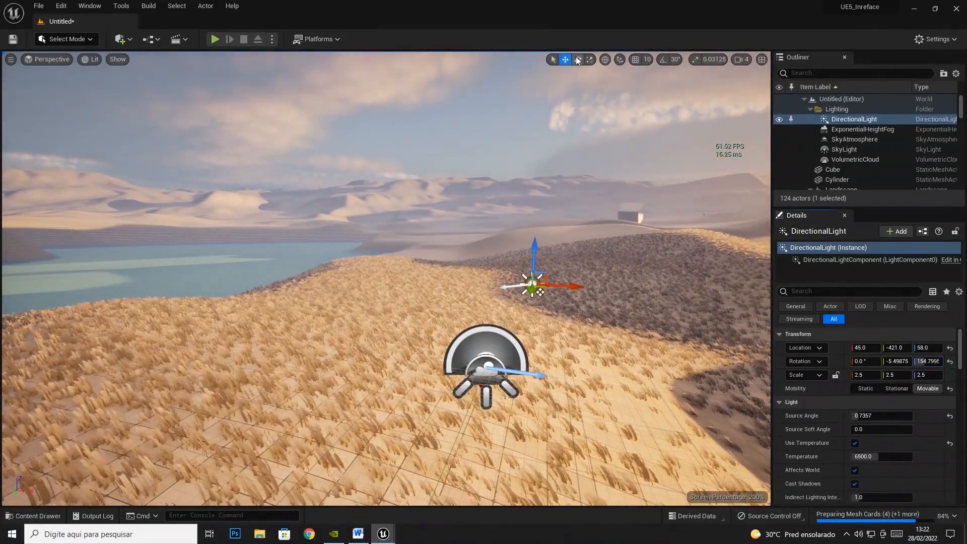
drag(553, 227, 599, 262)
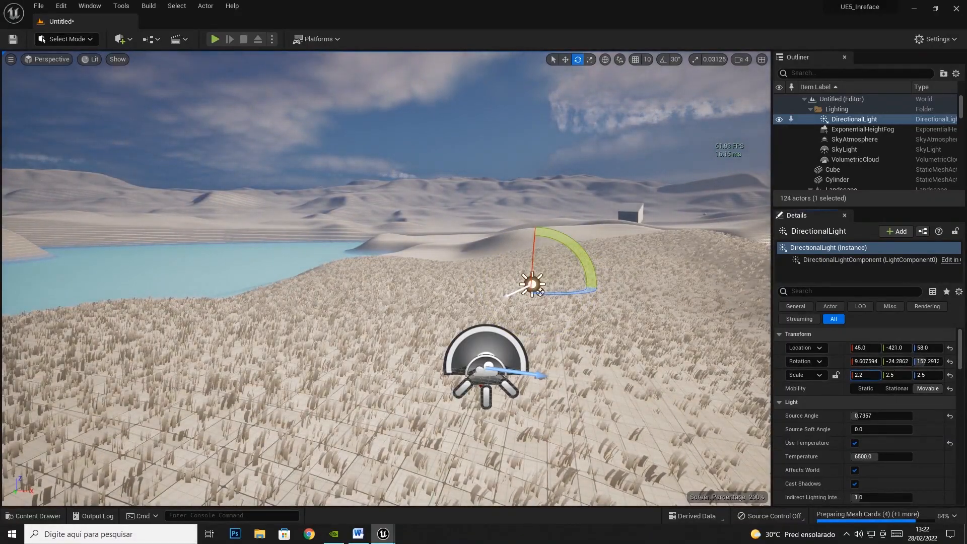
key(ctrl+z)
key(ctrl+z)
key(ctrl+z)
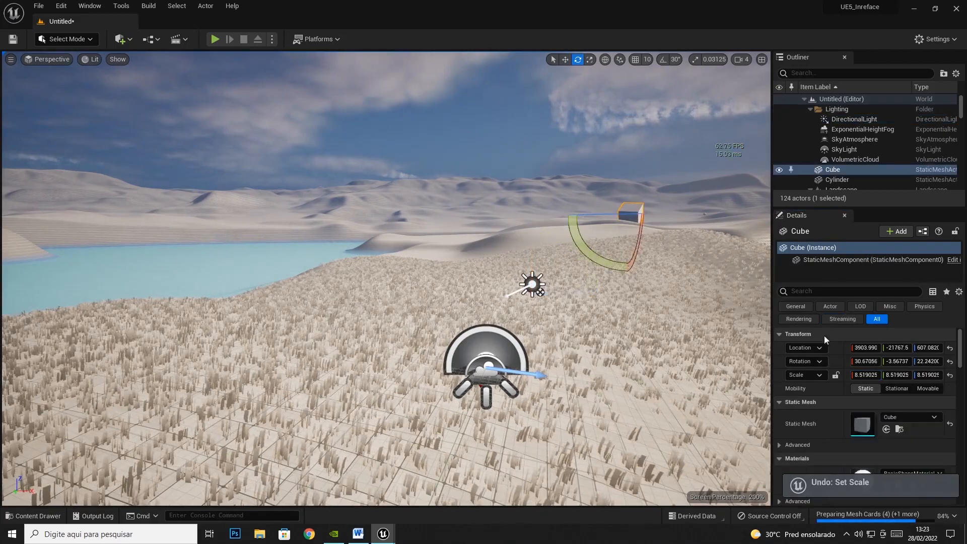
- Undo a trial X-only scale of the Cube, and enlarge it with locked proportions to a scale of 12.4775
drag(866, 375, 873, 375)
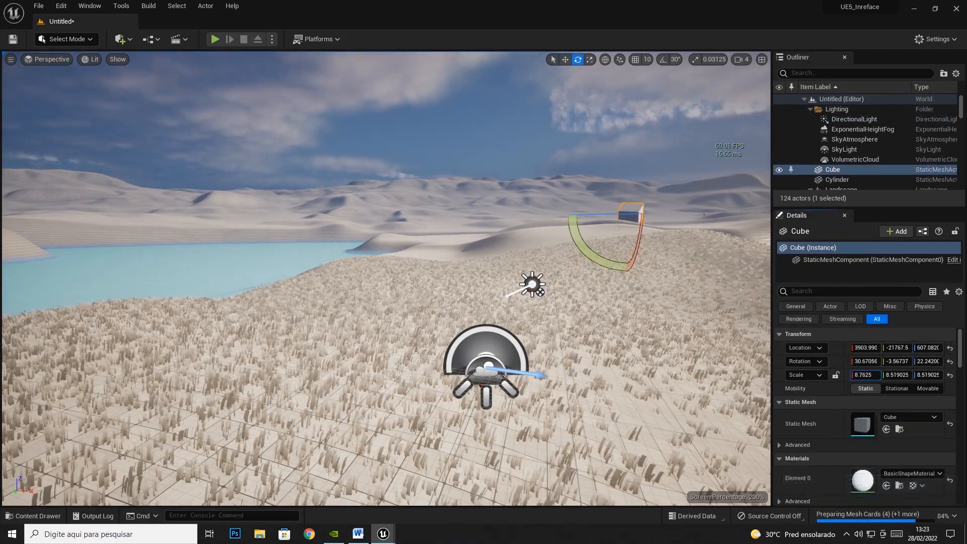
key(ctrl+z)
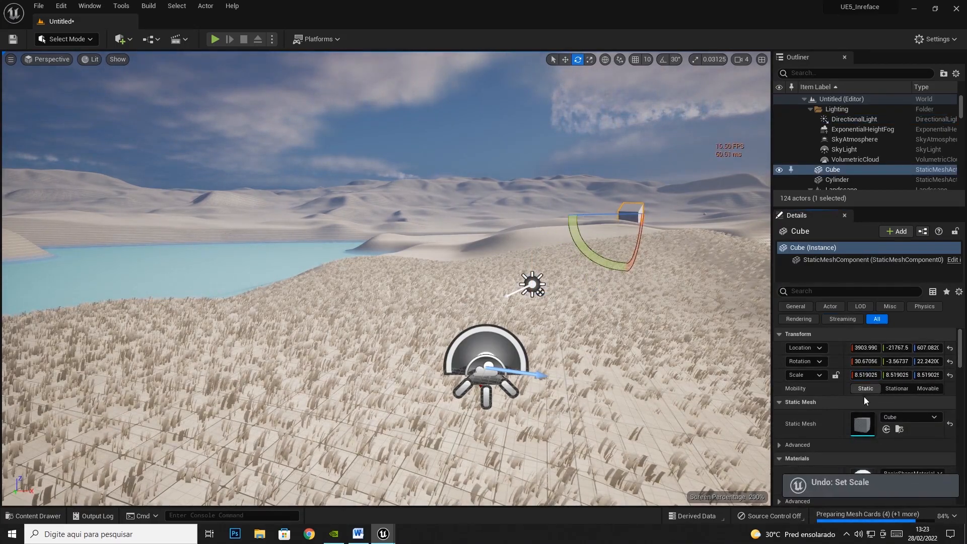
click(836, 376)
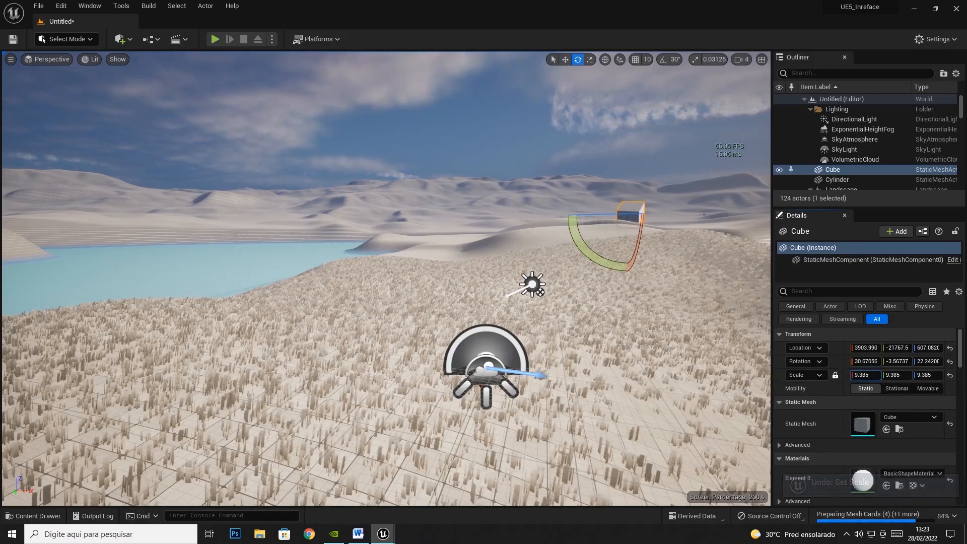
drag(865, 375, 876, 375)
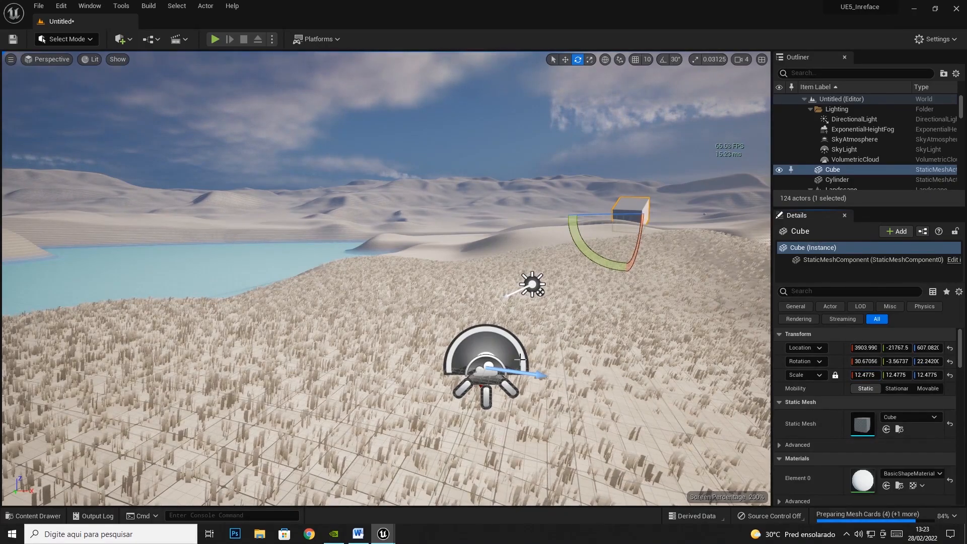
- Select the DirectionalLight, try a light temperature of 1700, and undo the temperature change
click(532, 285)
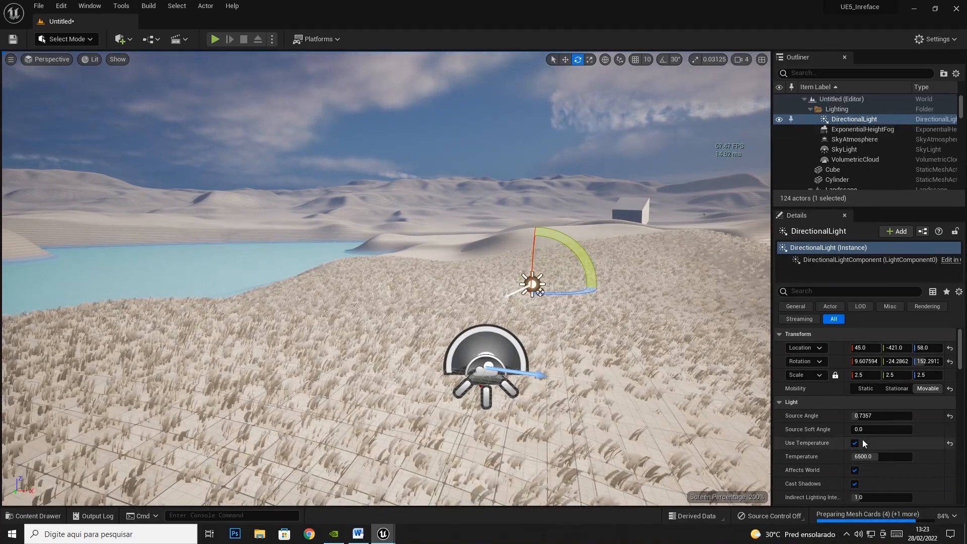
drag(878, 453, 901, 457)
key(ctrl+z)
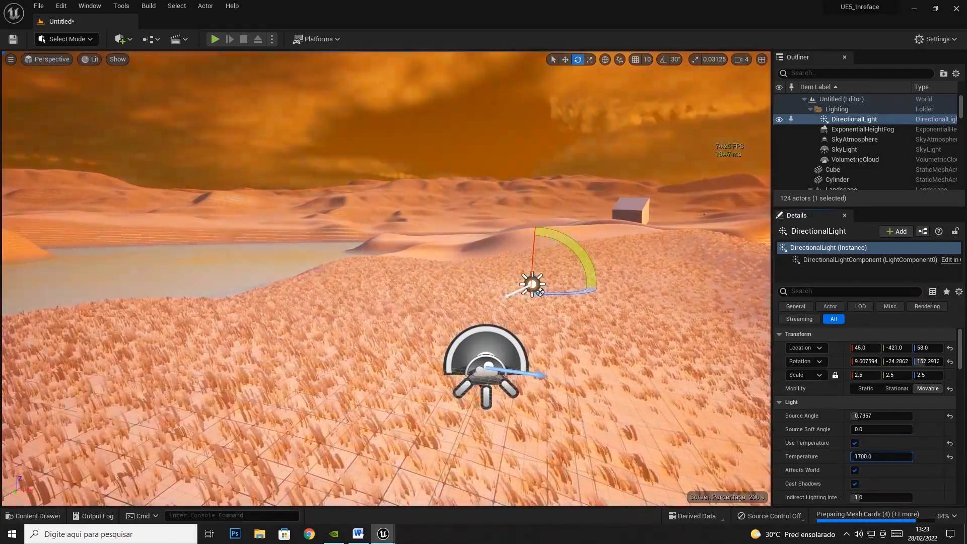
key(ctrl+z)
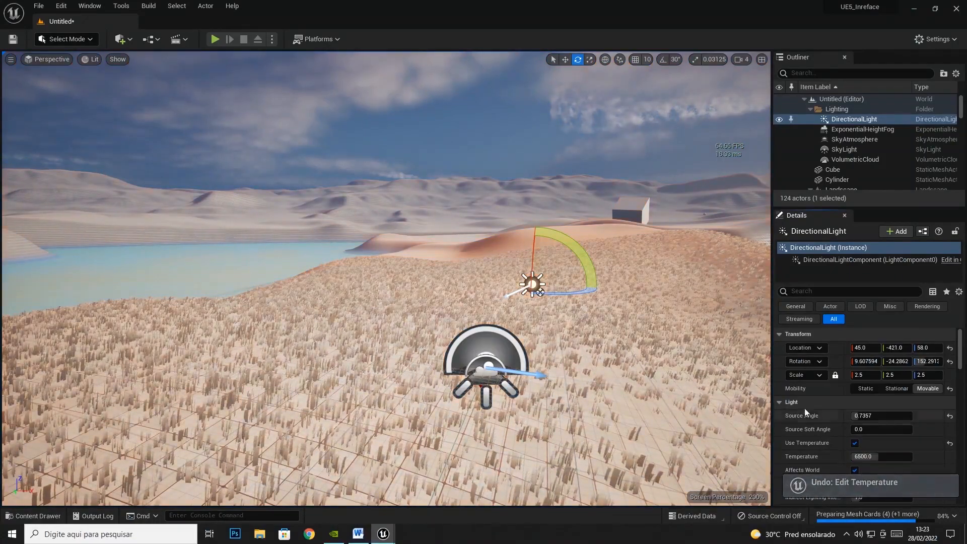
- Reset the DirectionalLight to its defaults for Intensity (10 lux), Use Temperature (off) and Source Angle (0.5357)
scroll(868, 456, down, 2)
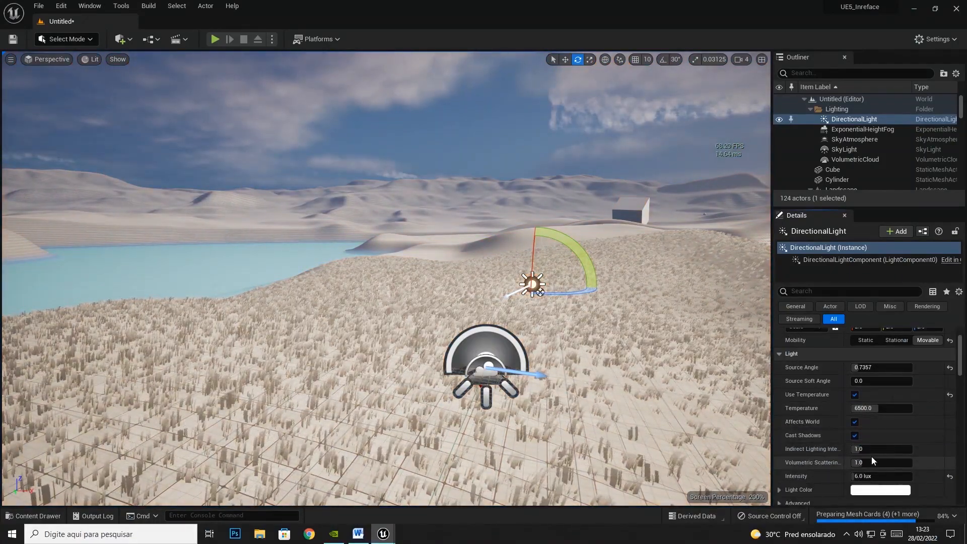
mouse_move(870, 478)
mouse_down()
mouse_move(851, 477)
mouse_move(878, 477)
mouse_move(852, 477)
mouse_move(866, 478)
mouse_up()
click(949, 476)
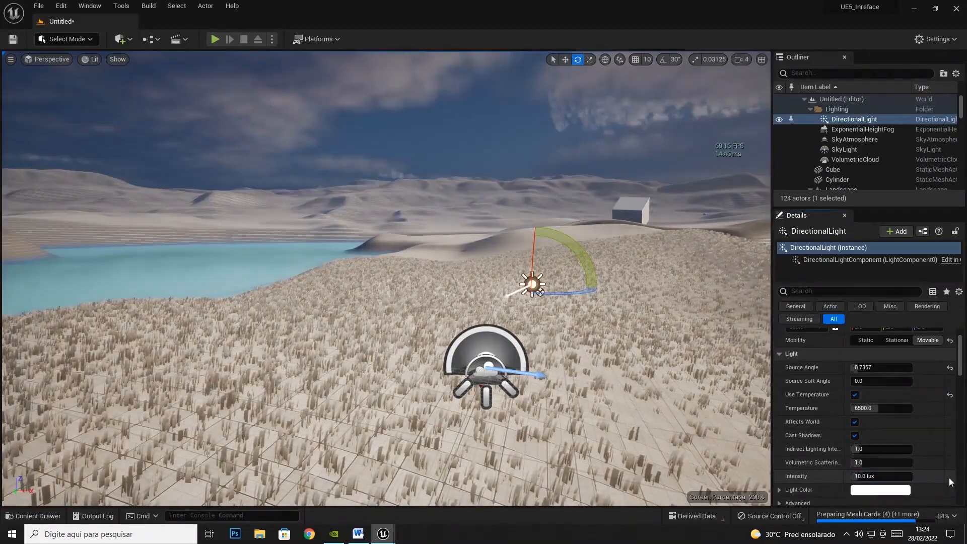
click(950, 394)
click(949, 368)
scroll(937, 400, up, 2)
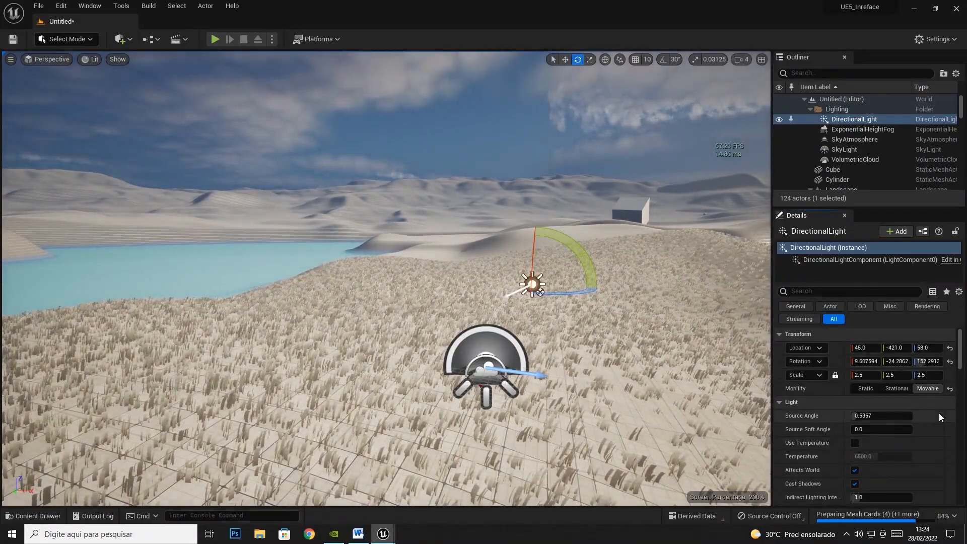
- Review the DirectionalLight's full property list and its General category
scroll(855, 431, down, 2)
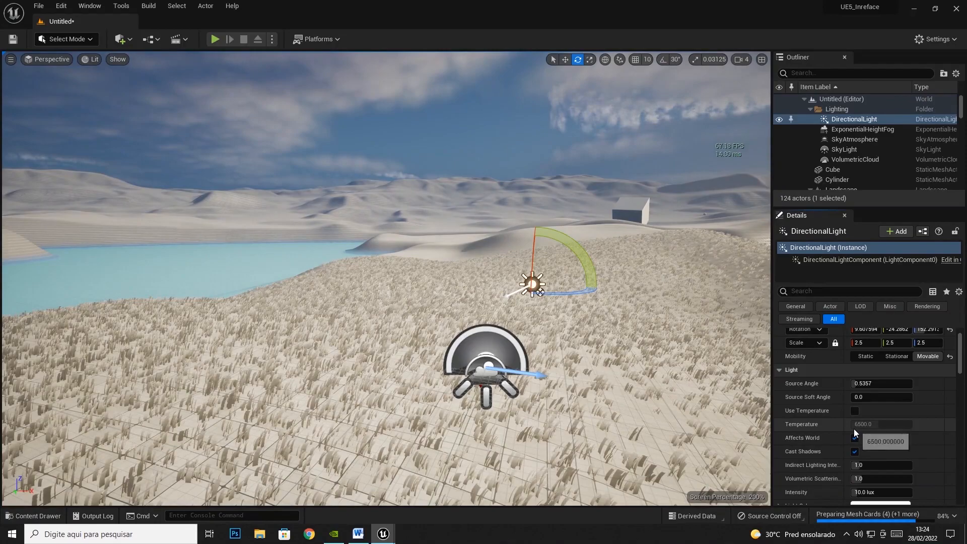
scroll(853, 427, down, 2)
scroll(853, 427, up, 3)
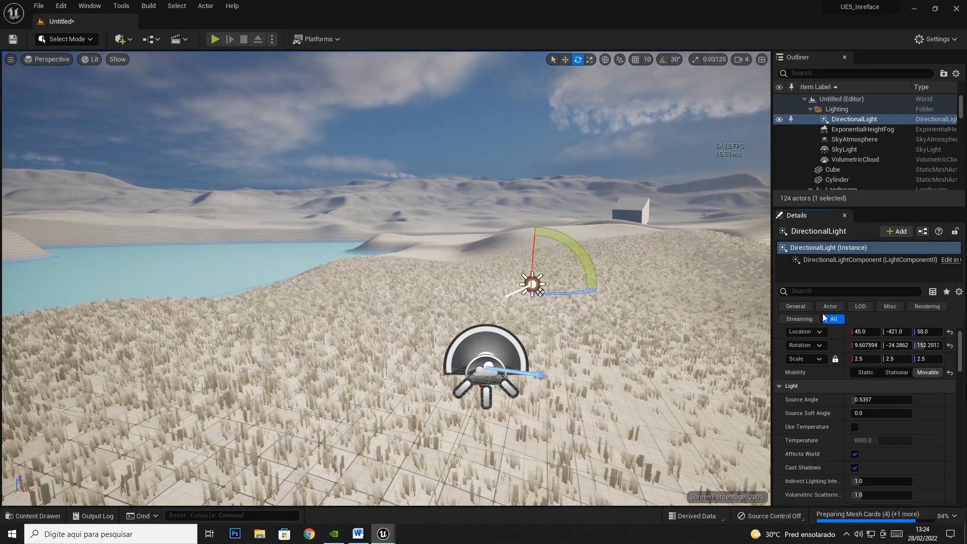
click(797, 305)
scroll(960, 384, down, 2)
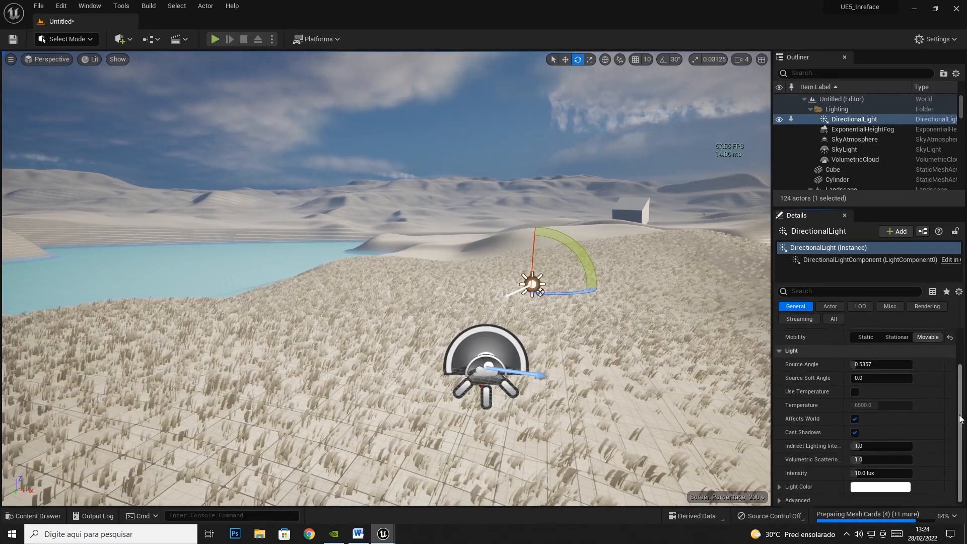
scroll(960, 385, up, 3)
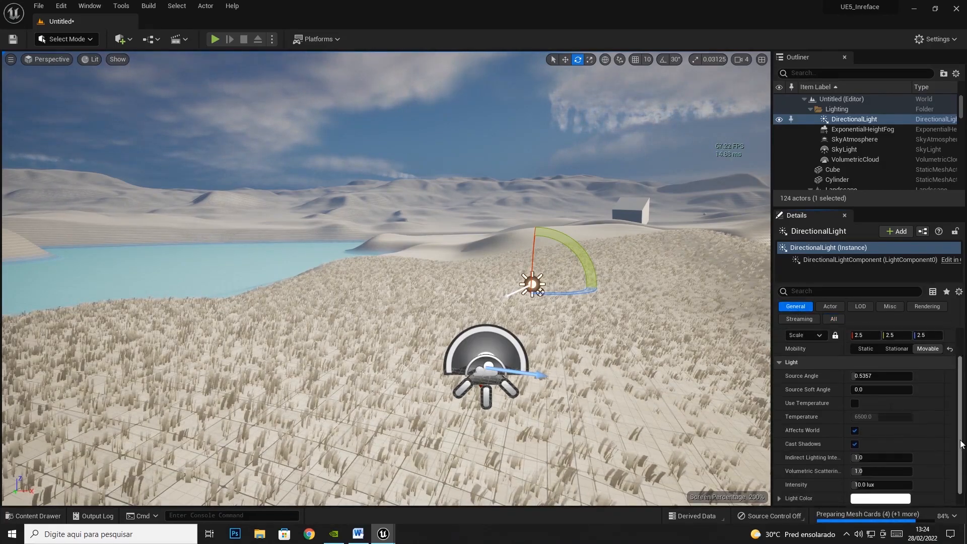
- Examine the DirectionalLight's Actor, LOD, Misc and Rendering property categories one after another
click(835, 306)
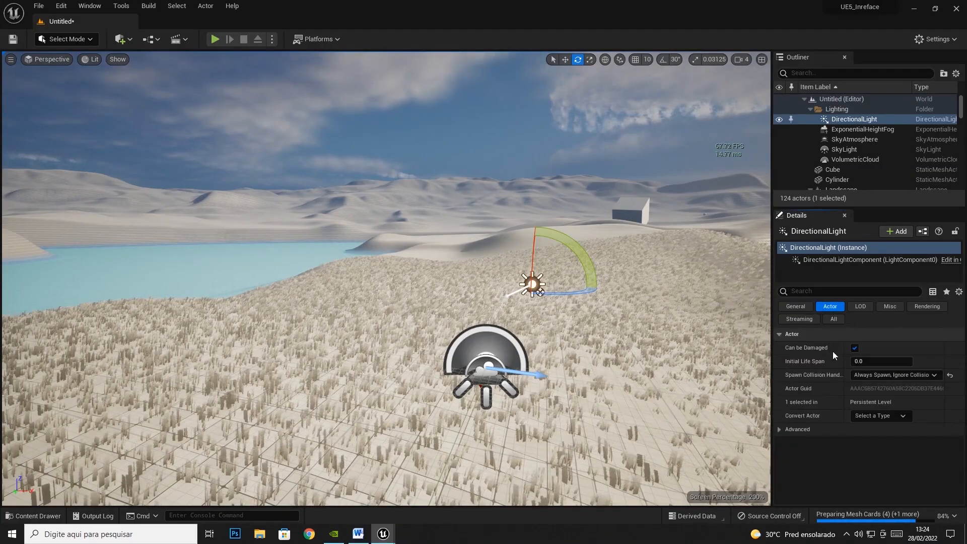
click(860, 308)
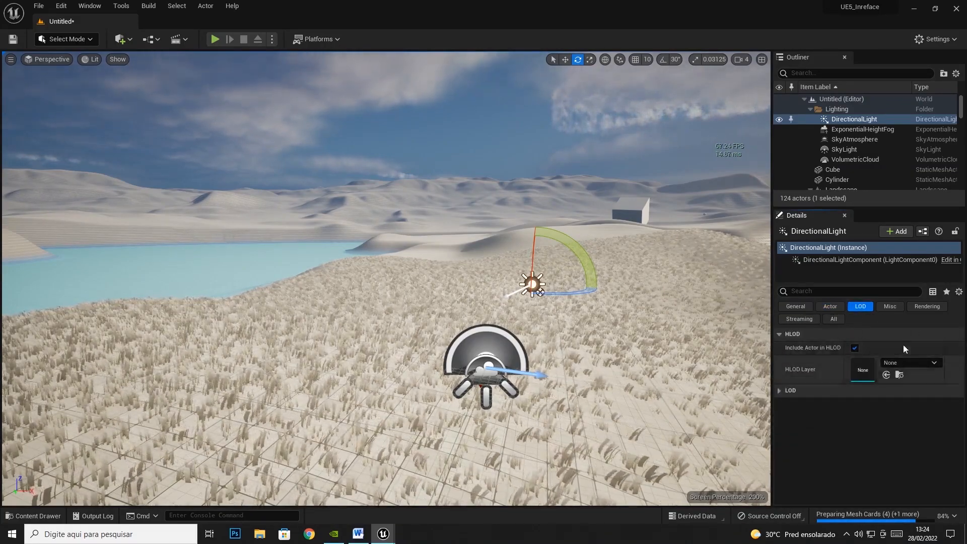
click(890, 306)
click(935, 308)
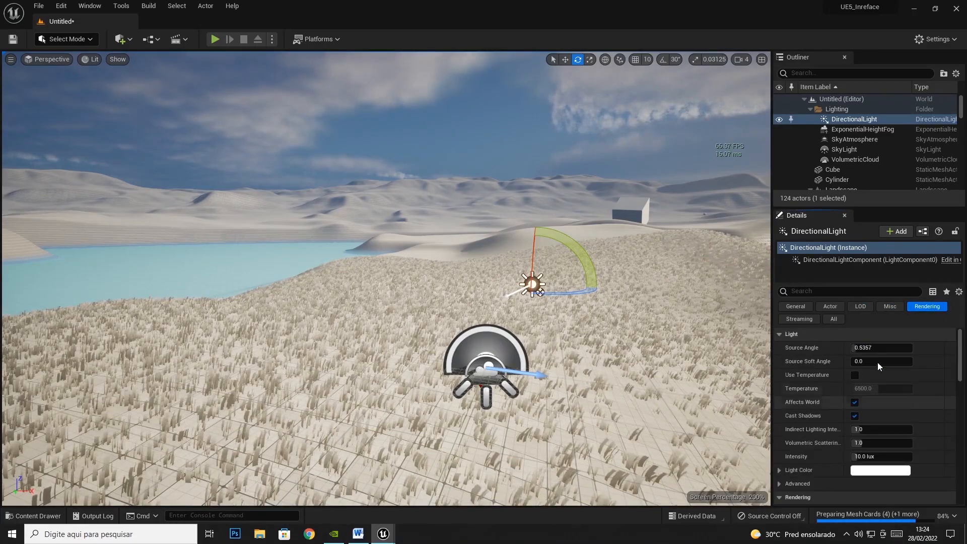
scroll(845, 413, down, 3)
scroll(845, 413, down, 3)
scroll(826, 372, up, 2)
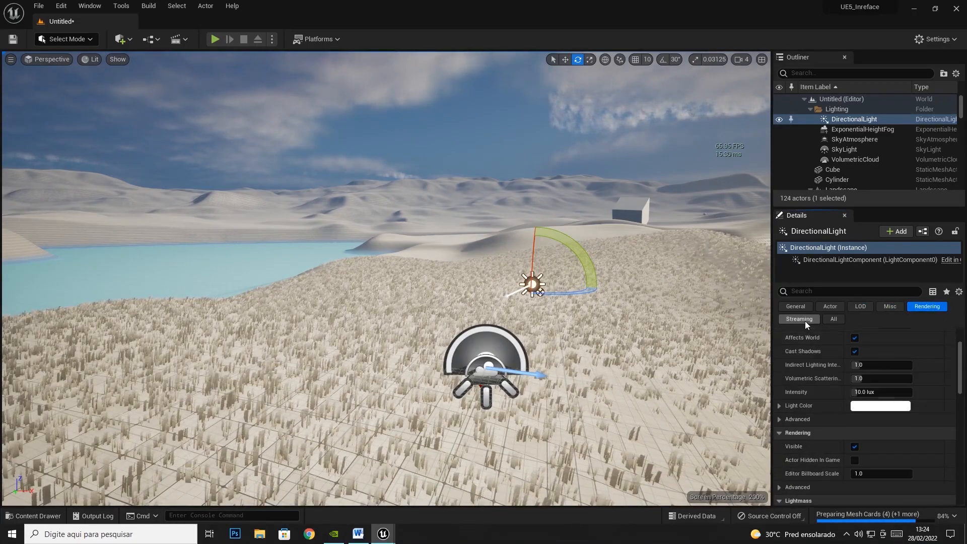
- Check the DirectionalLight's Streaming category and return to its full property list
click(800, 319)
click(834, 320)
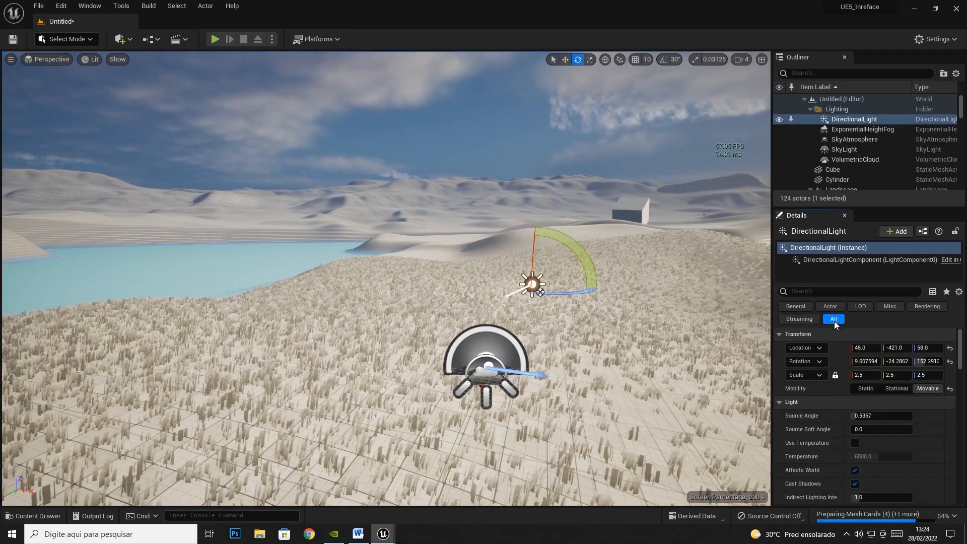
drag(959, 348, 963, 322)
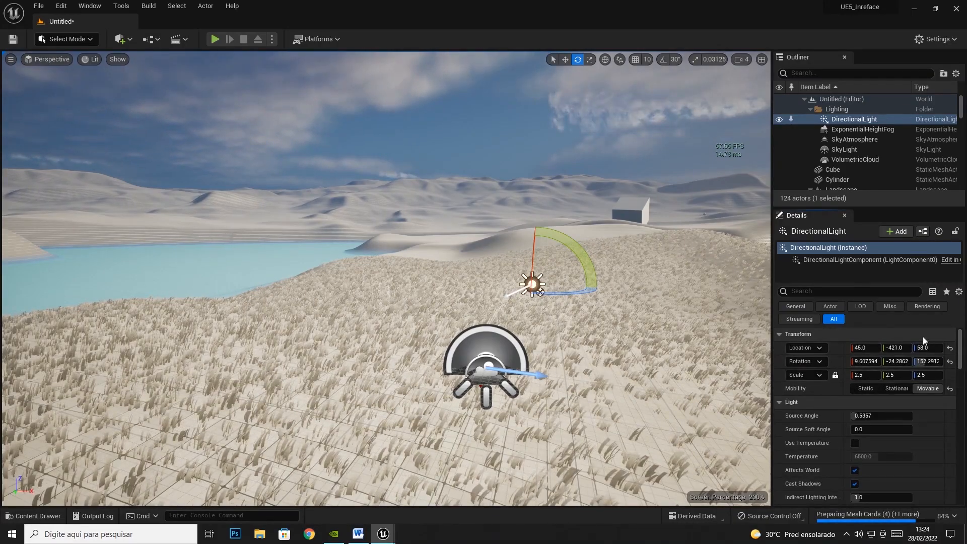
- Inspect the properties of ExponentialHeightFog, SkyAtmosphere, SkyLight, VolumetricCloud, Cube and Cylinder by selecting each actor one after another
click(845, 131)
click(844, 140)
click(841, 150)
click(840, 160)
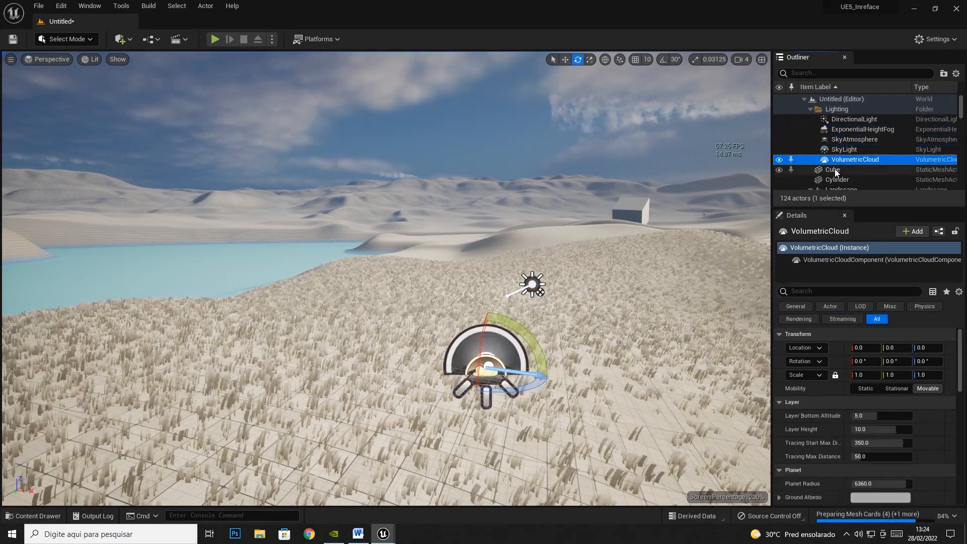
click(834, 170)
click(832, 180)
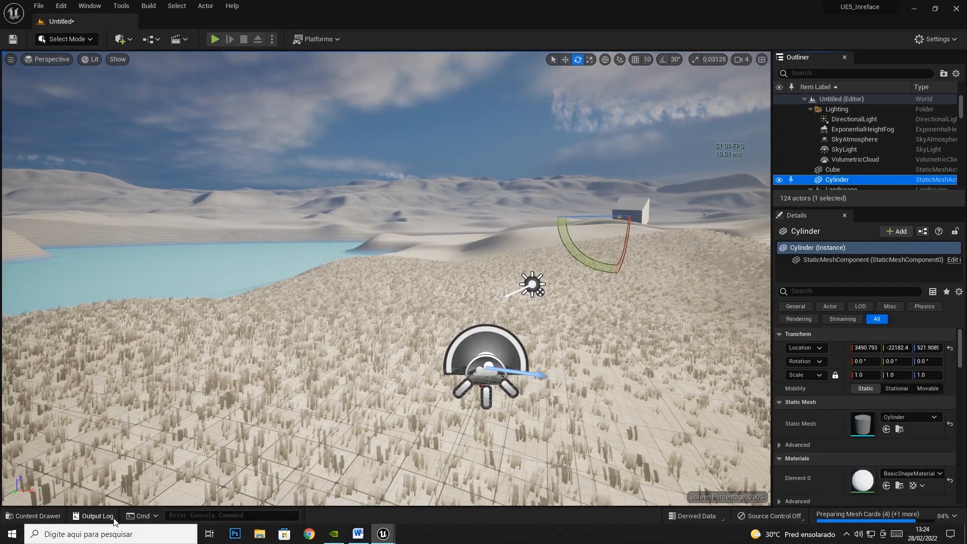
- Open the Content Drawer and toggle it open and closed repeatedly, leaving it closed
click(36, 516)
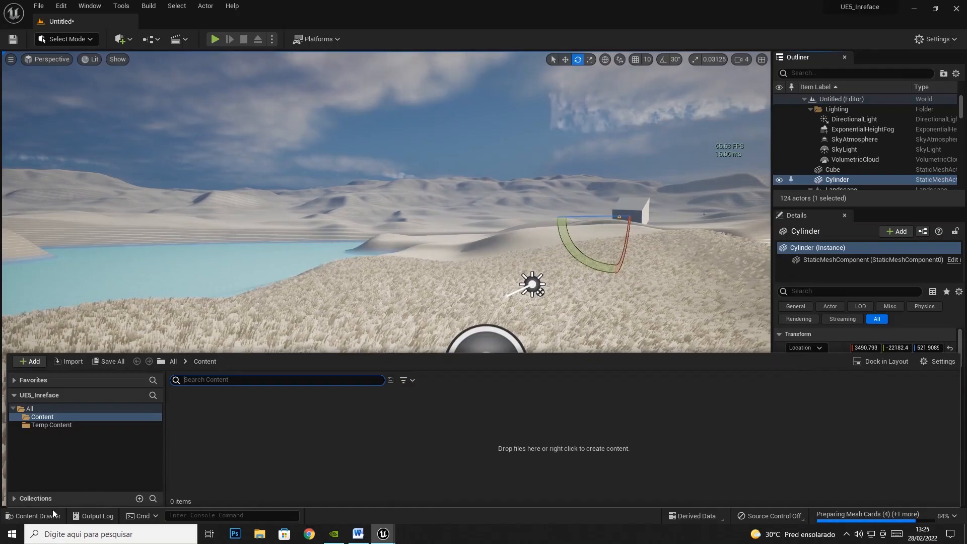
click(32, 517)
click(33, 516)
click(32, 517)
click(31, 517)
click(30, 517)
click(29, 516)
click(29, 516)
click(28, 516)
click(26, 517)
click(26, 517)
click(25, 516)
click(25, 517)
click(25, 517)
click(25, 516)
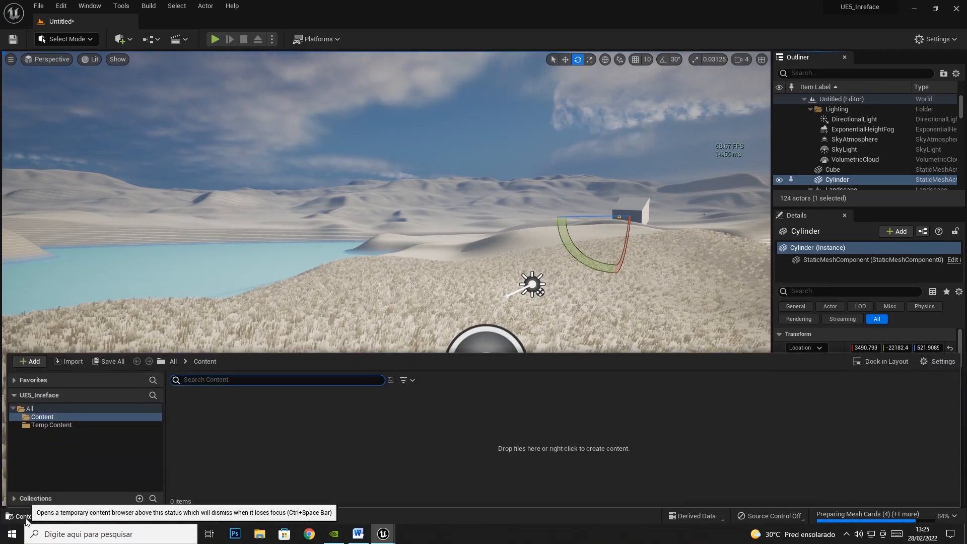
click(26, 516)
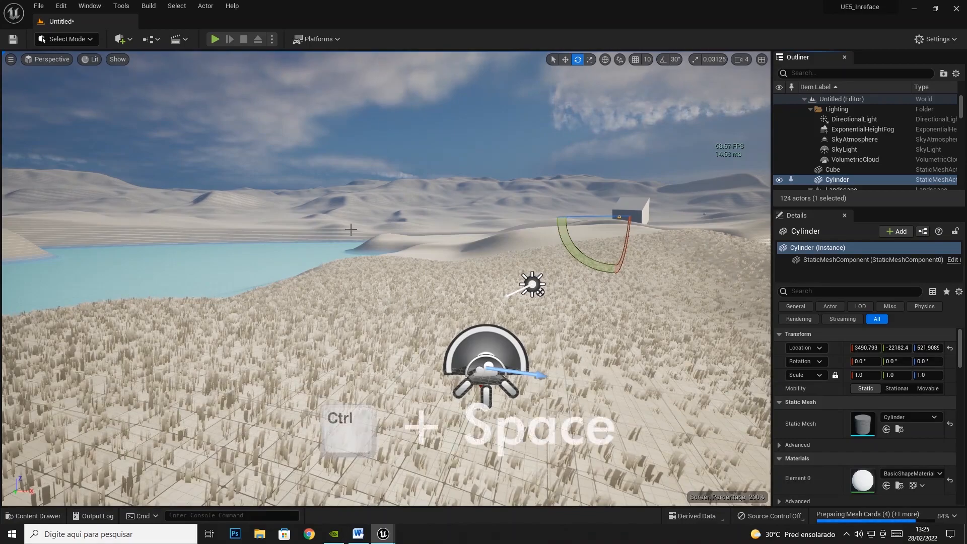
- Show and hide the Content Drawer several times over the viewport, leaving it open
key(ctrl+space)
key(ctrl+space)
key(ctrl+space)
key(ctrl+space)
key(ctrl+space)
key(ctrl+space)
key(ctrl+space)
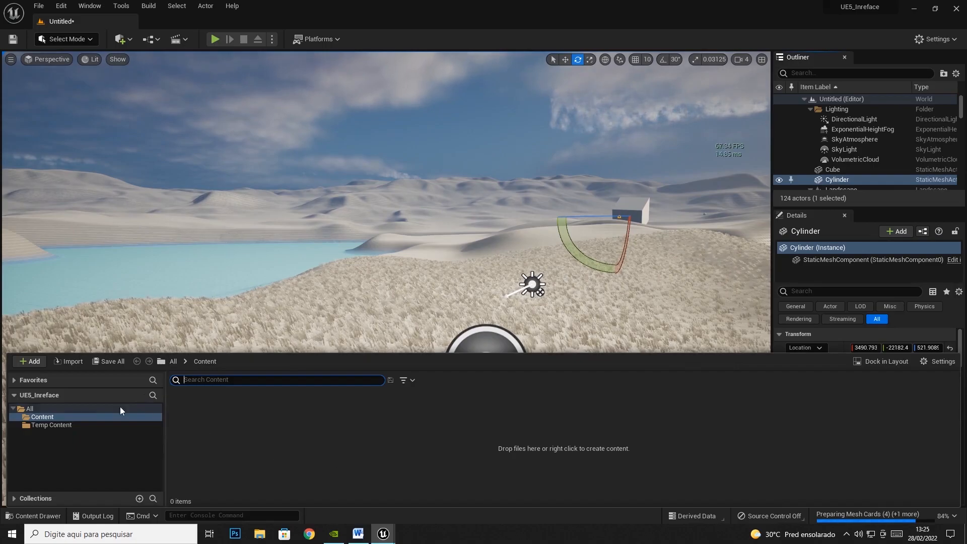
- Expand and collapse the Favorites and UE5_Inreface folder sections in the Content Drawer, leaving both collapsed
click(14, 379)
click(14, 379)
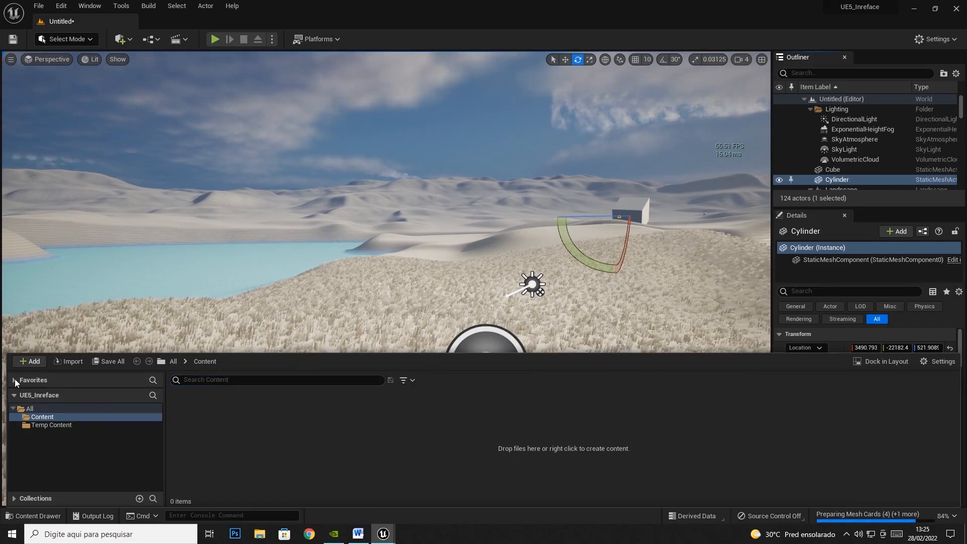
click(36, 395)
click(48, 395)
click(48, 395)
click(13, 410)
click(14, 409)
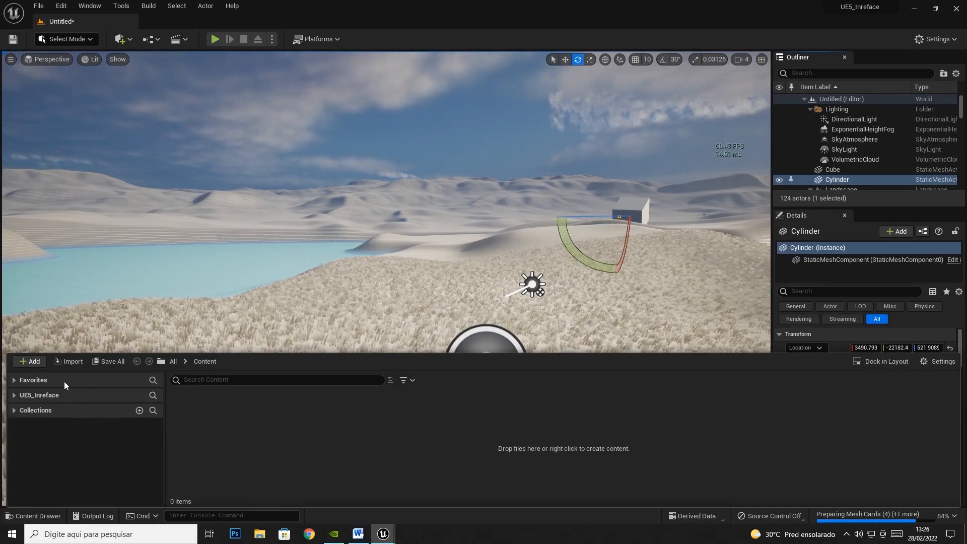
- Review the asset types that can be added in the Content Drawer, including the Animation, Blueprints and Live Link categories
click(30, 363)
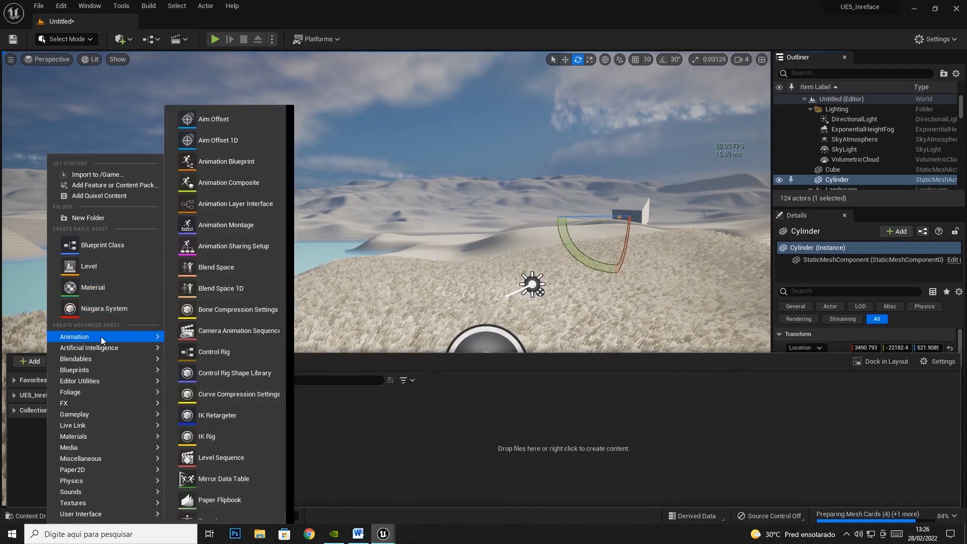
mouse_move(103, 351)
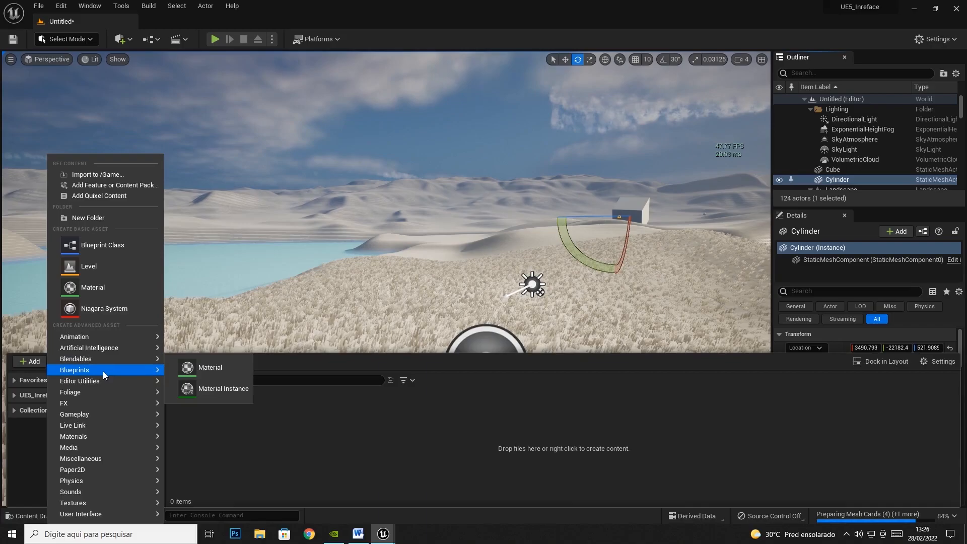
mouse_move(99, 391)
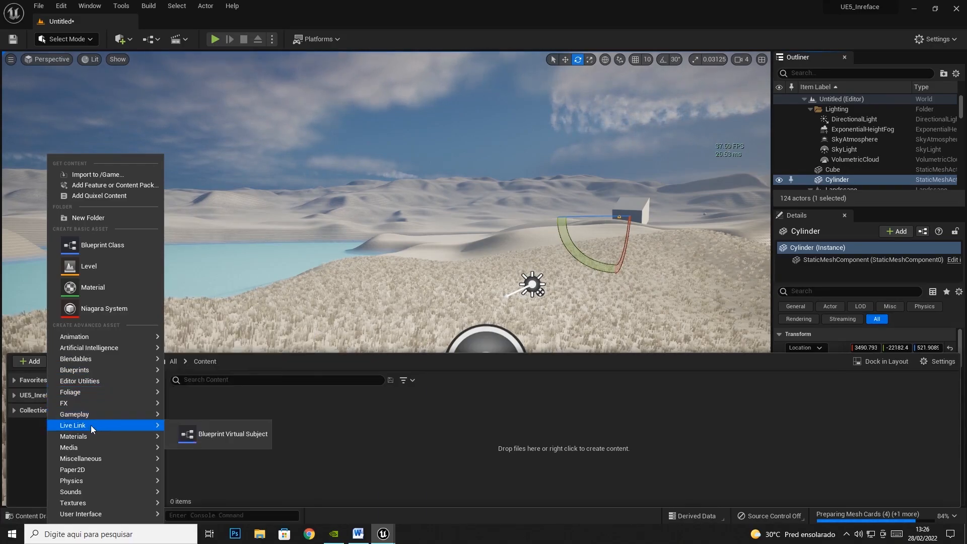
click(26, 470)
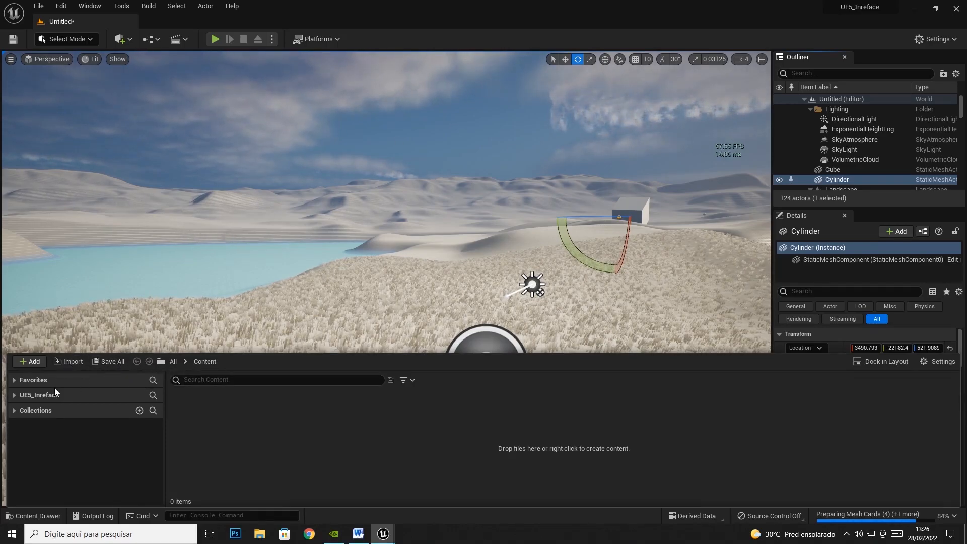
- Examine the asset-creation options offered in the empty content area and the Content Drawer's view settings
right_click(739, 432)
right_click(332, 433)
right_click(337, 437)
mouse_move(393, 448)
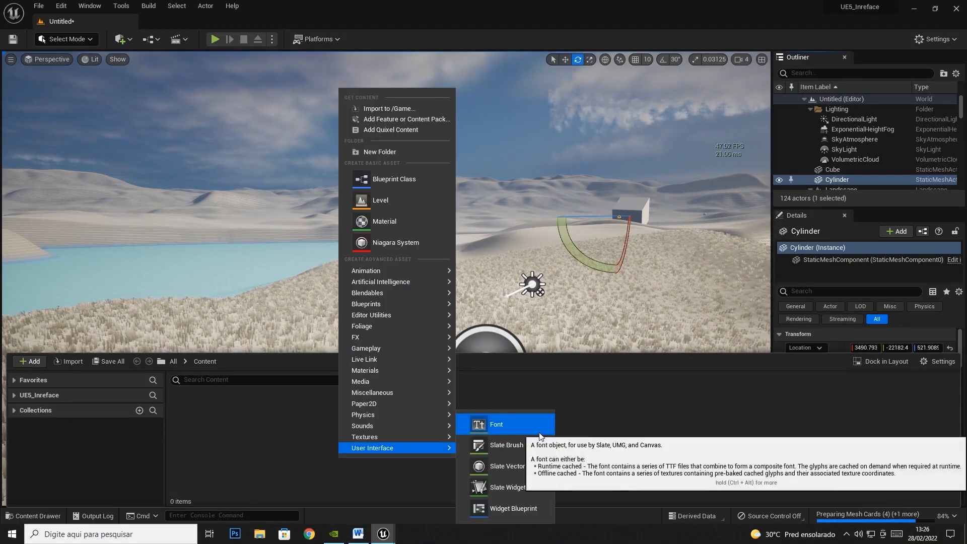
right_click(651, 424)
right_click(319, 442)
right_click(559, 440)
right_click(334, 446)
right_click(588, 417)
right_click(328, 430)
right_click(646, 424)
right_click(370, 429)
right_click(708, 416)
click(934, 361)
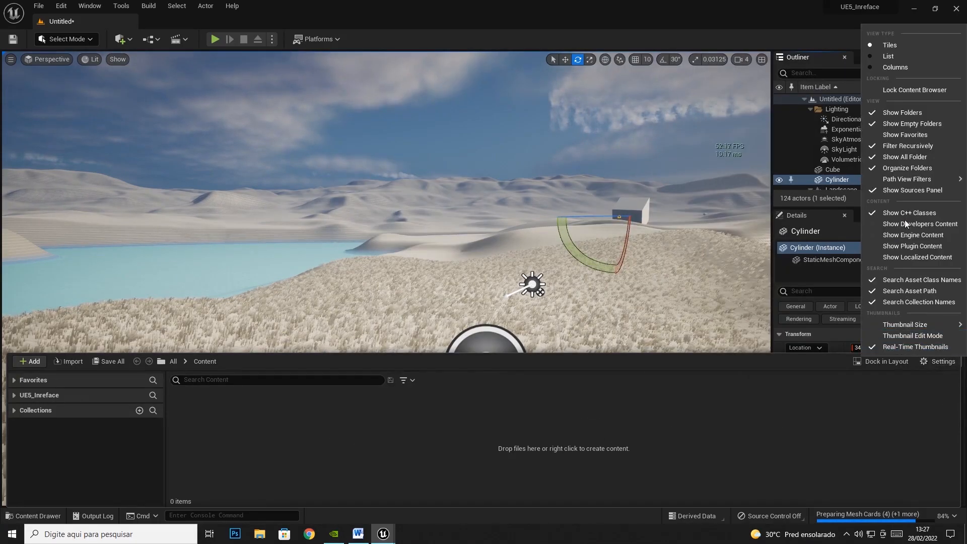
click(766, 405)
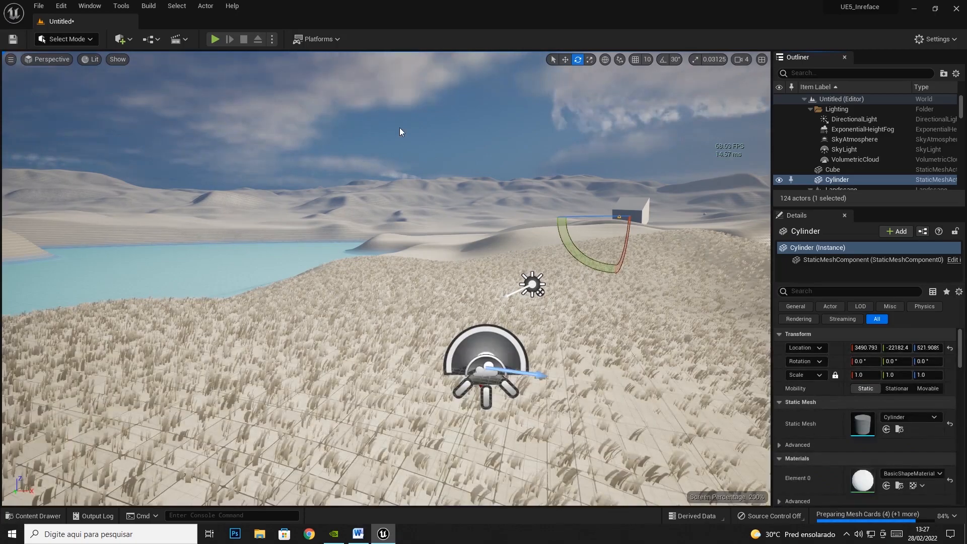
- Open Content Browser 1 as a docked panel and select a landscape section in the viewport
click(87, 6)
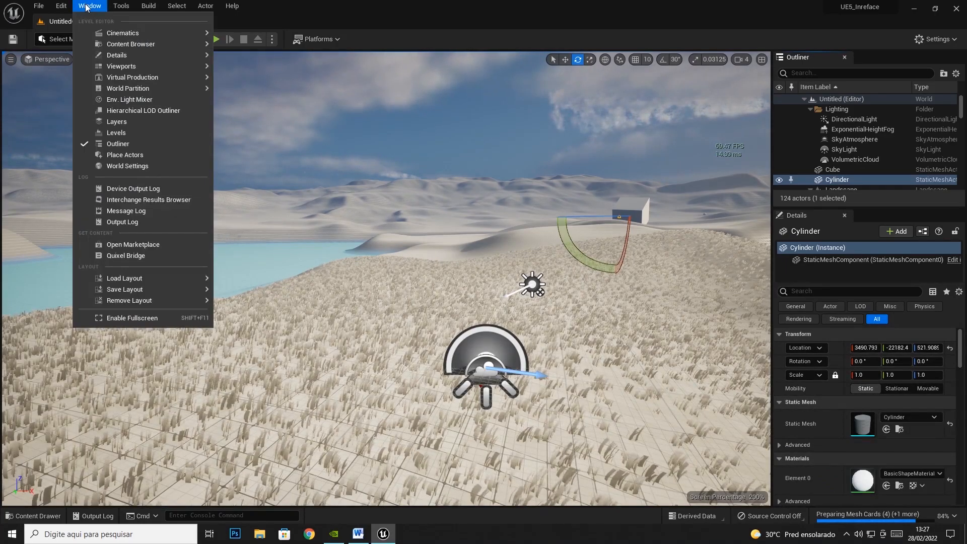
mouse_move(189, 45)
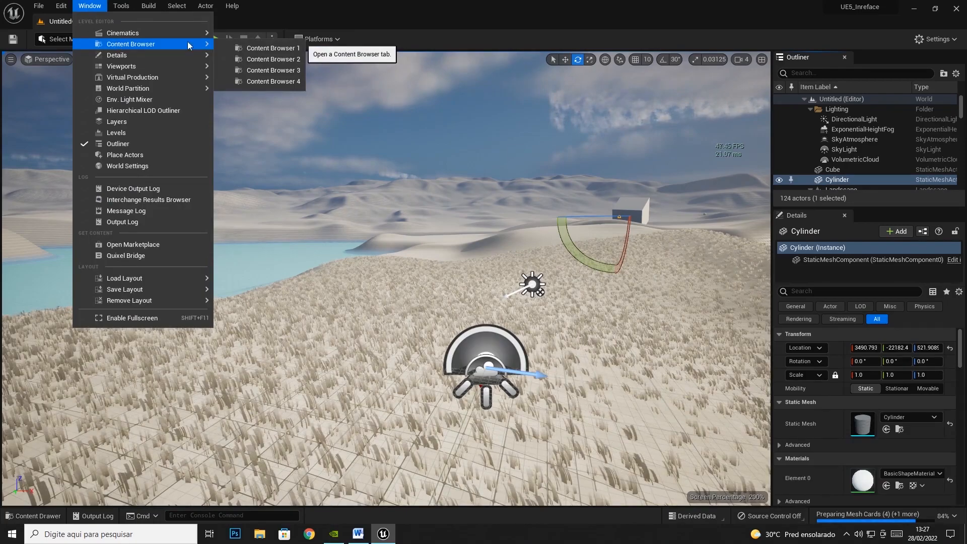
click(264, 48)
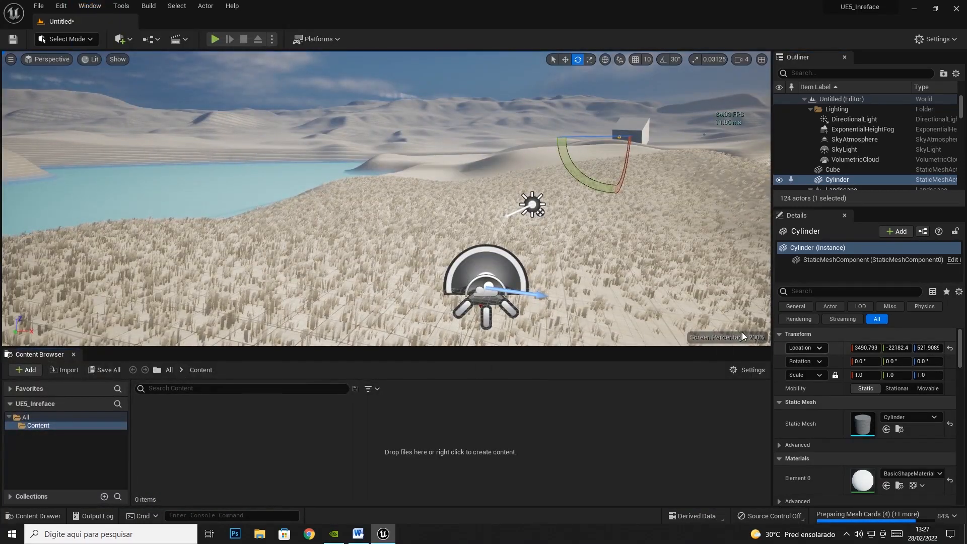
click(90, 6)
mouse_move(156, 45)
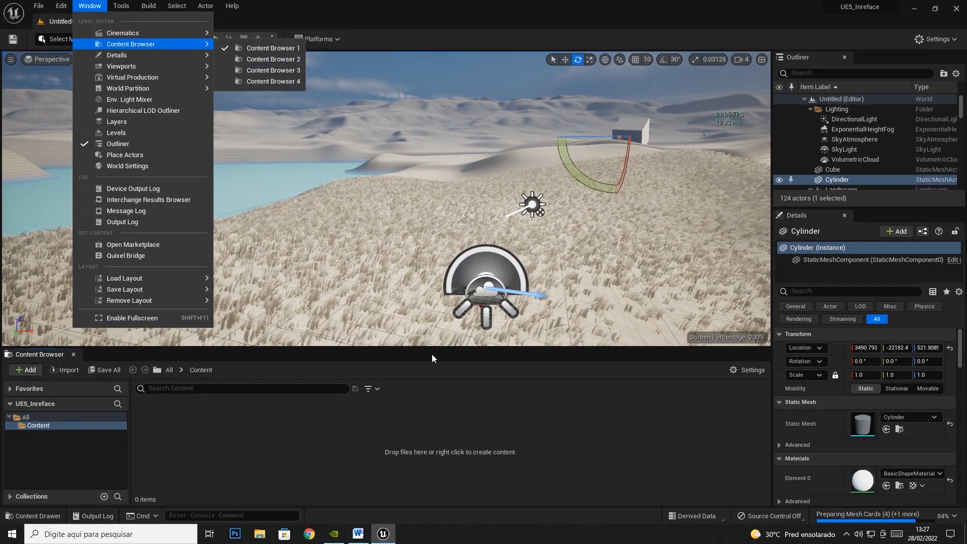
click(562, 323)
click(574, 318)
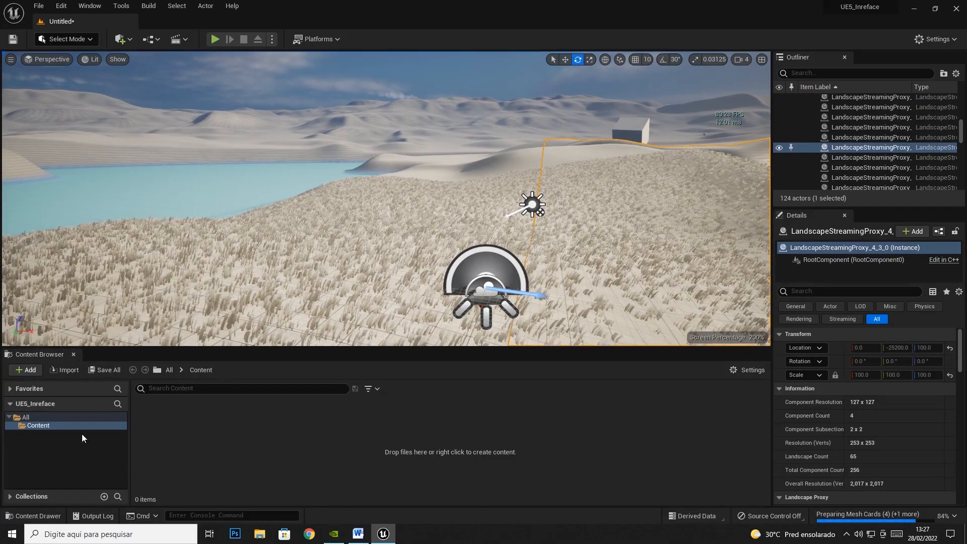
- Close the docked Content Browser and demonstrate the temporary Content Drawer by dismissing it with selections of the landscape and the Cube
click(73, 353)
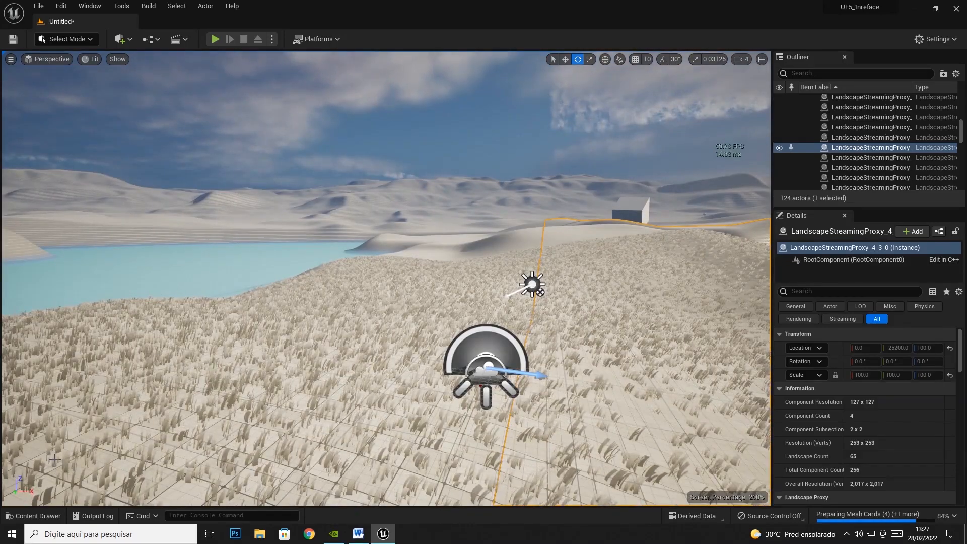
key(ctrl+space)
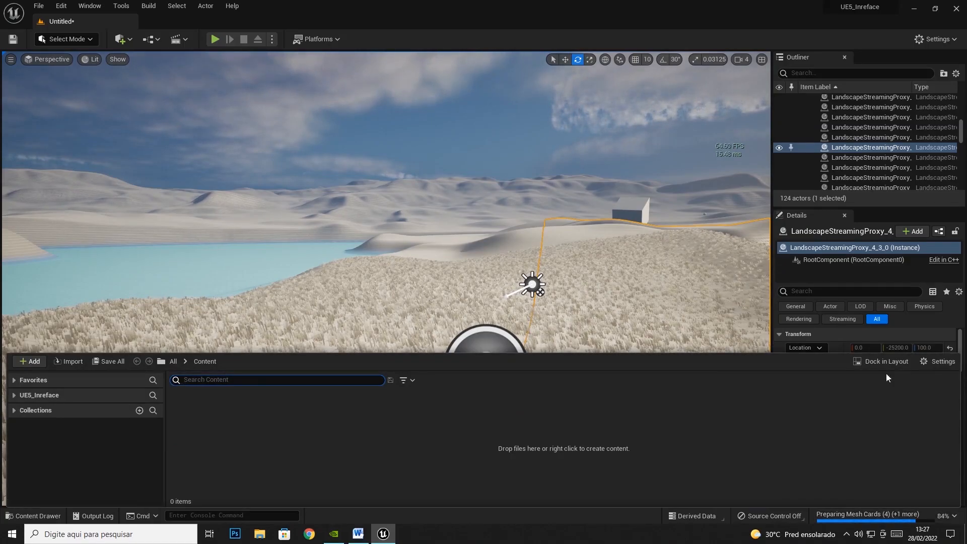
click(392, 211)
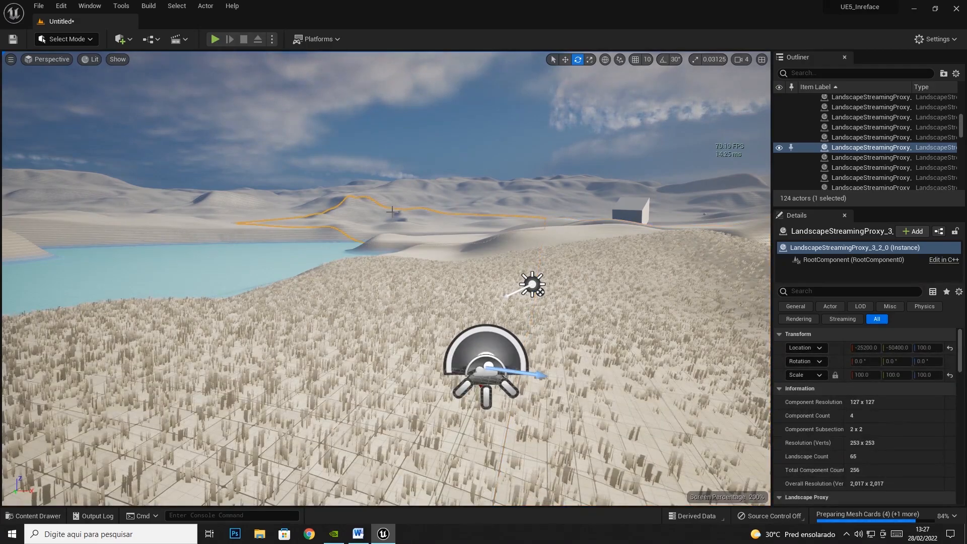
key(ctrl+space)
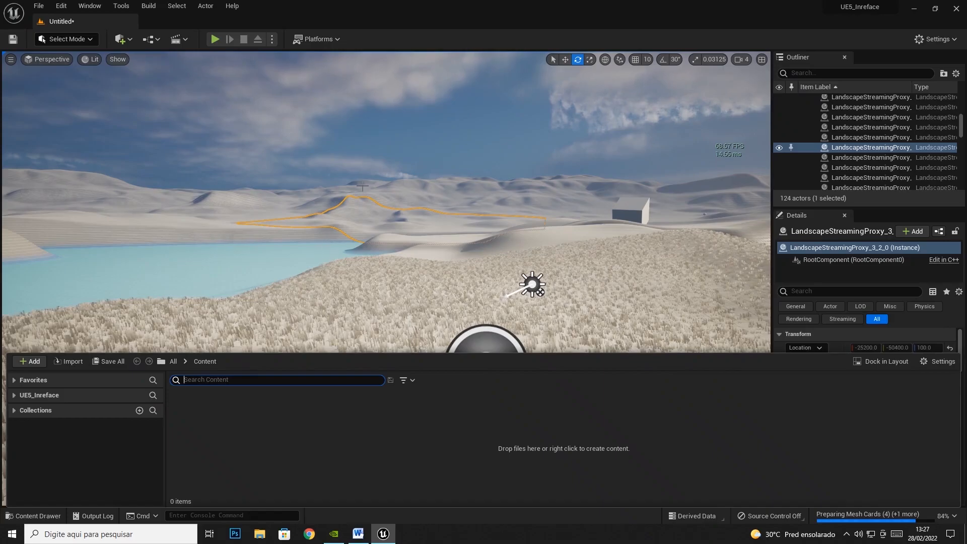
click(639, 211)
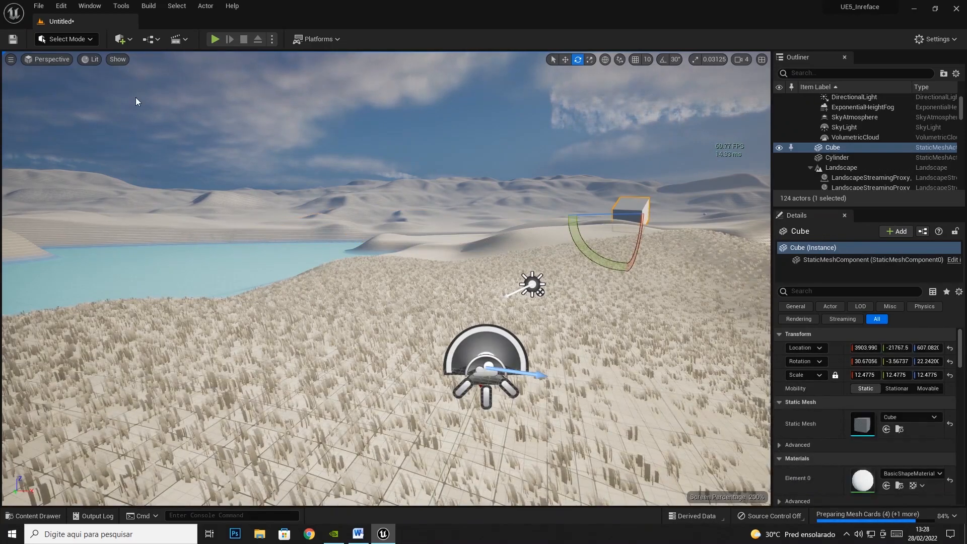
- Reopen Content Browser 1 as a docked panel and select a landscape section and the Cube while it stays open
click(91, 6)
mouse_move(120, 44)
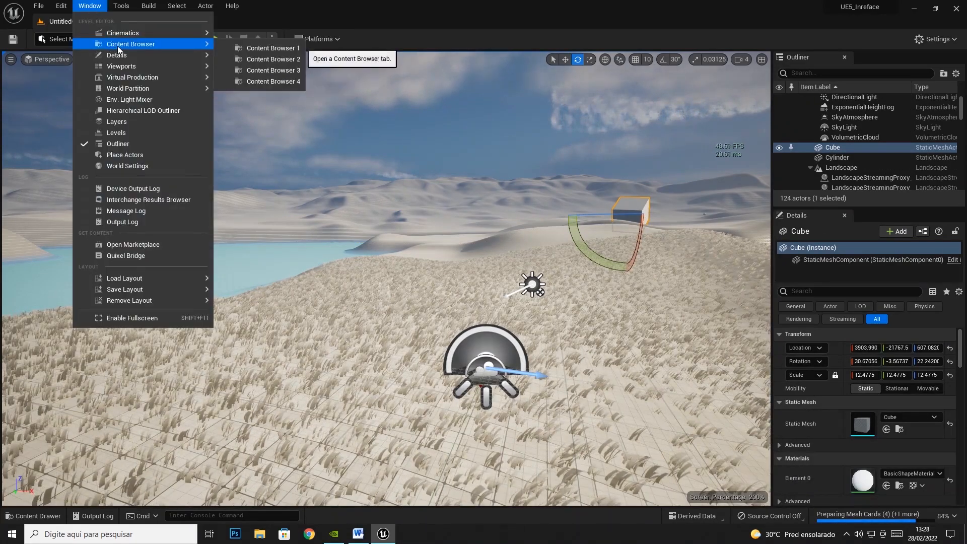
click(267, 48)
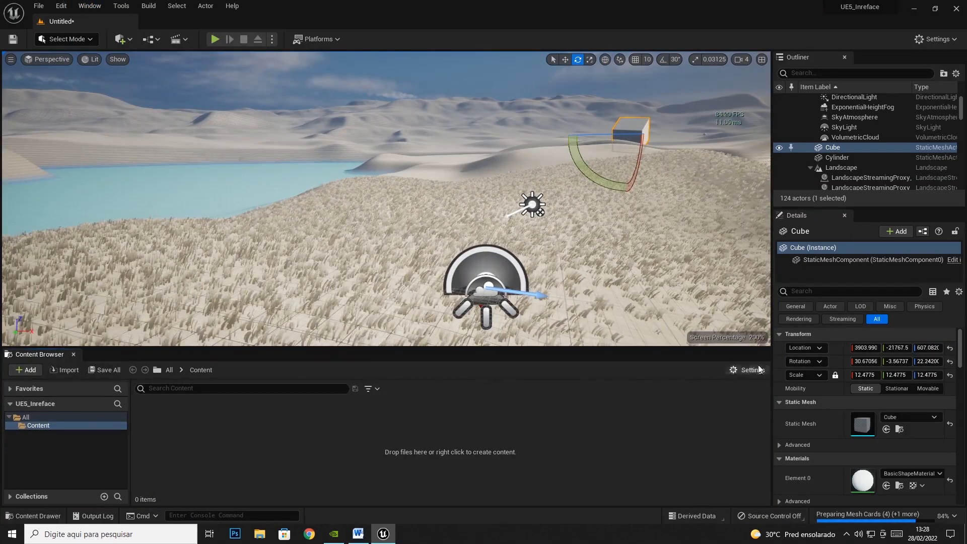
click(398, 183)
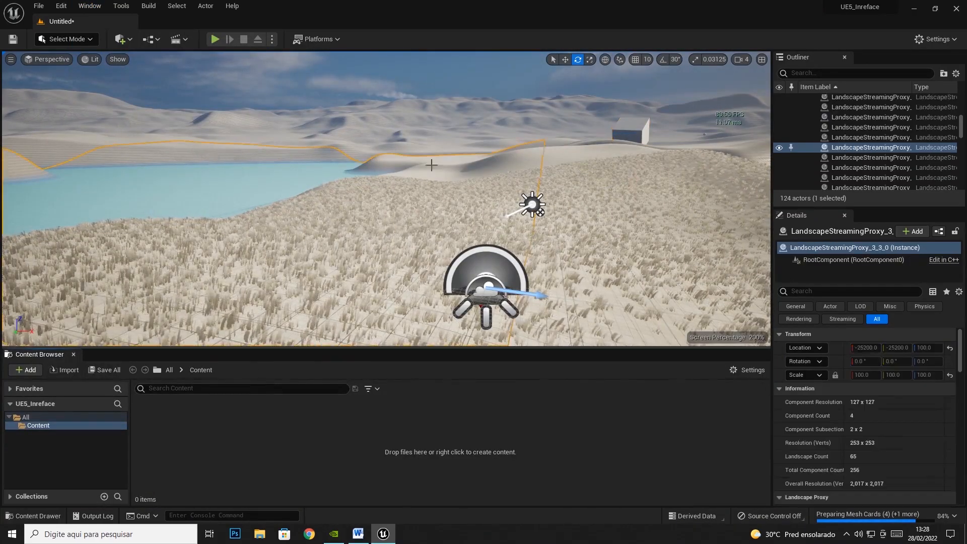
click(630, 133)
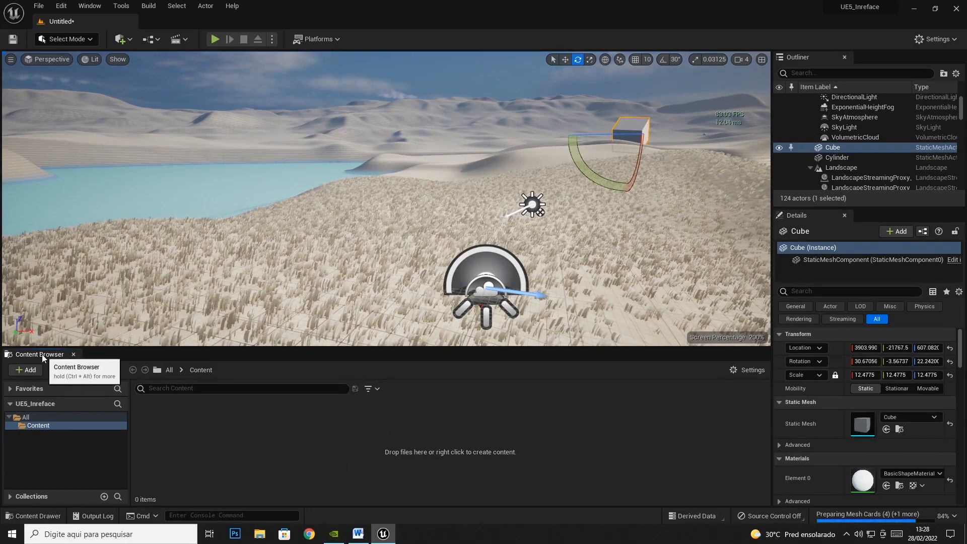
- Undock the Content Browser into a floating window over the viewport and adjust its size, position and folder pane width
drag(42, 353, 312, 175)
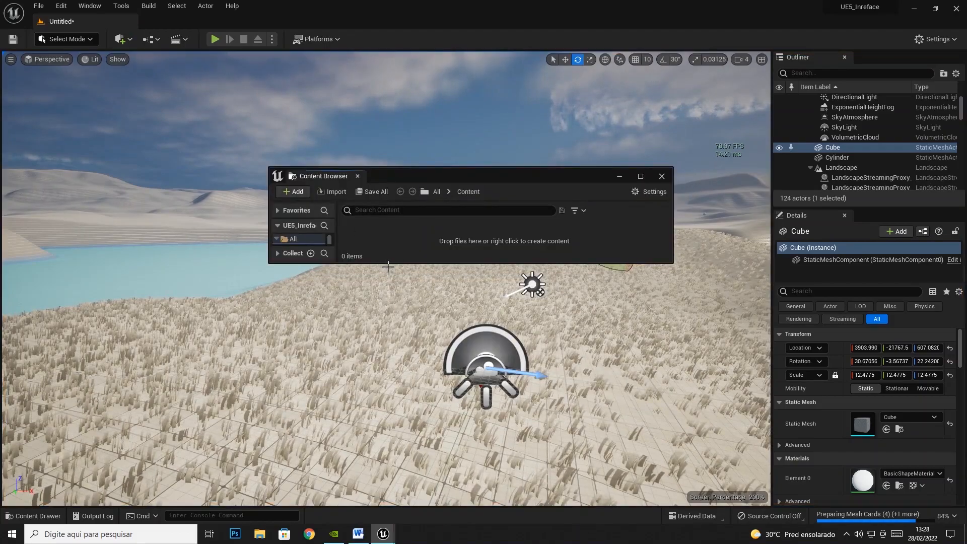
drag(391, 263, 398, 422)
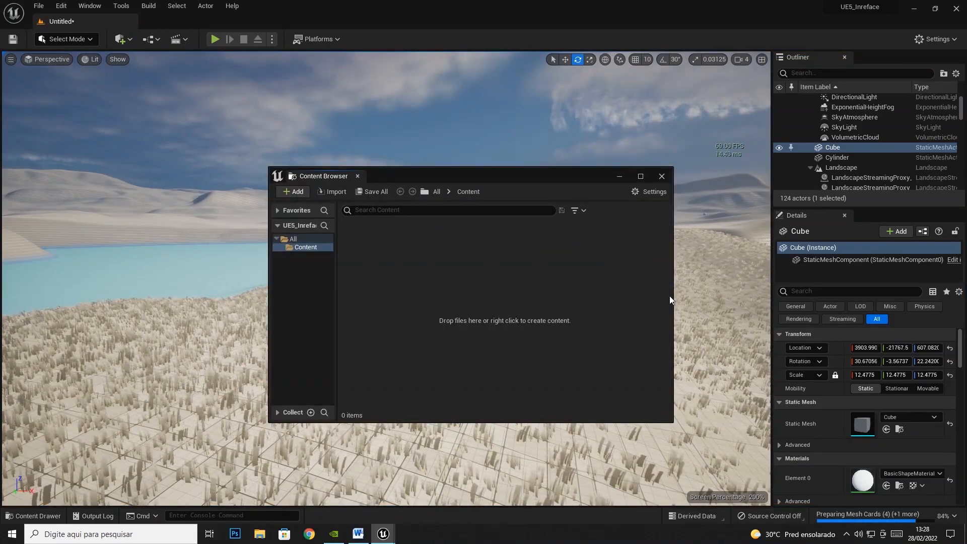
drag(679, 294, 737, 295)
drag(345, 283, 457, 277)
drag(270, 284, 234, 284)
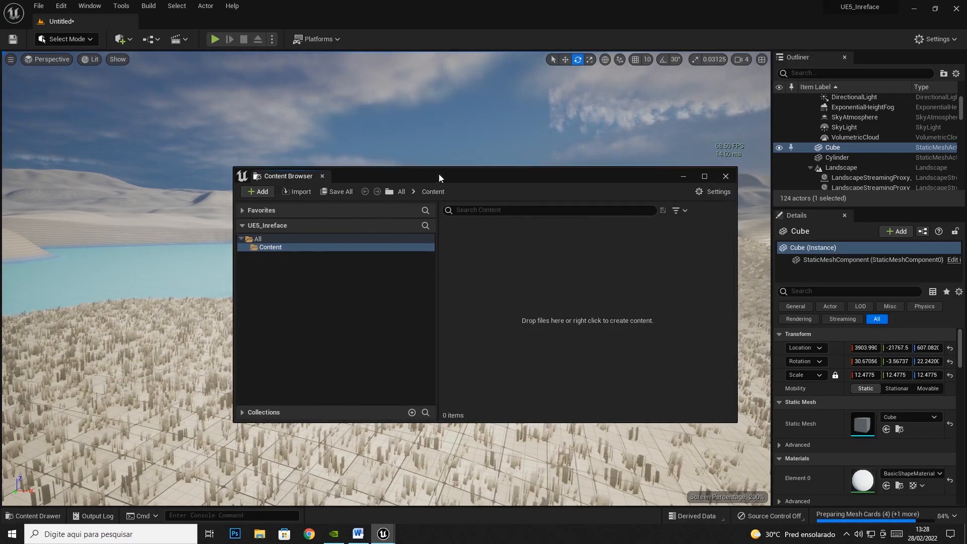
drag(279, 133, 313, 143)
drag(312, 302, 221, 301)
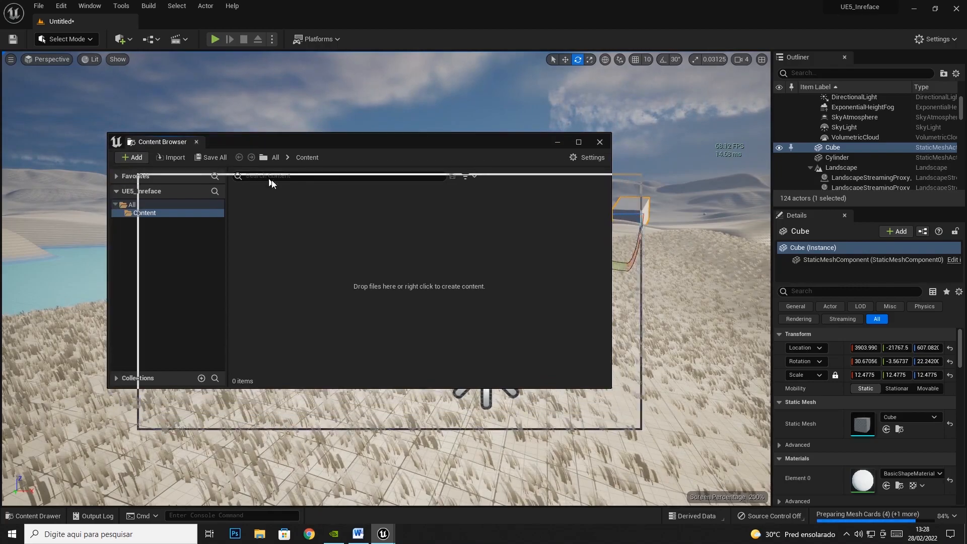
- Reposition and close the floating Content Browser, then undock the Details panel and redock it above the Outliner
drag(469, 187, 291, 125)
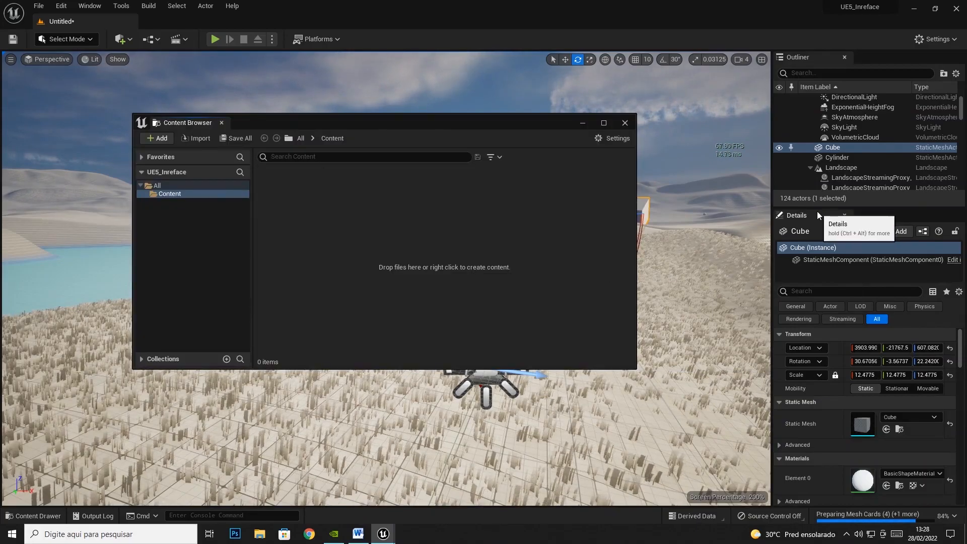
drag(810, 214, 964, 297)
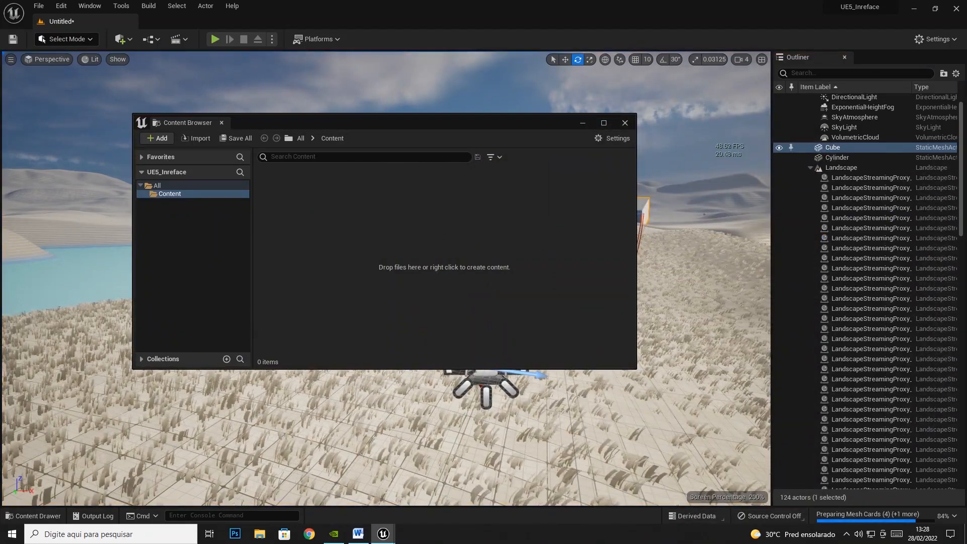
click(626, 122)
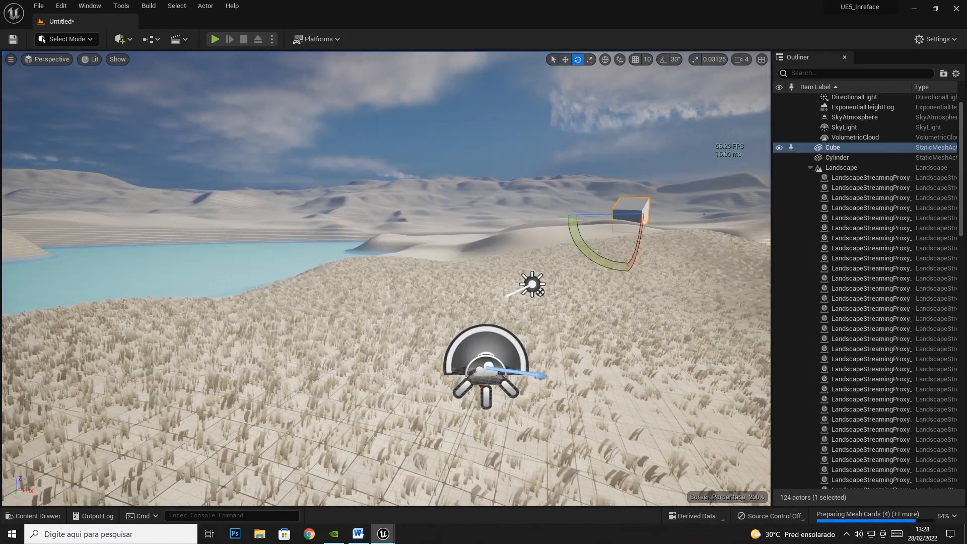
drag(964, 201, 812, 77)
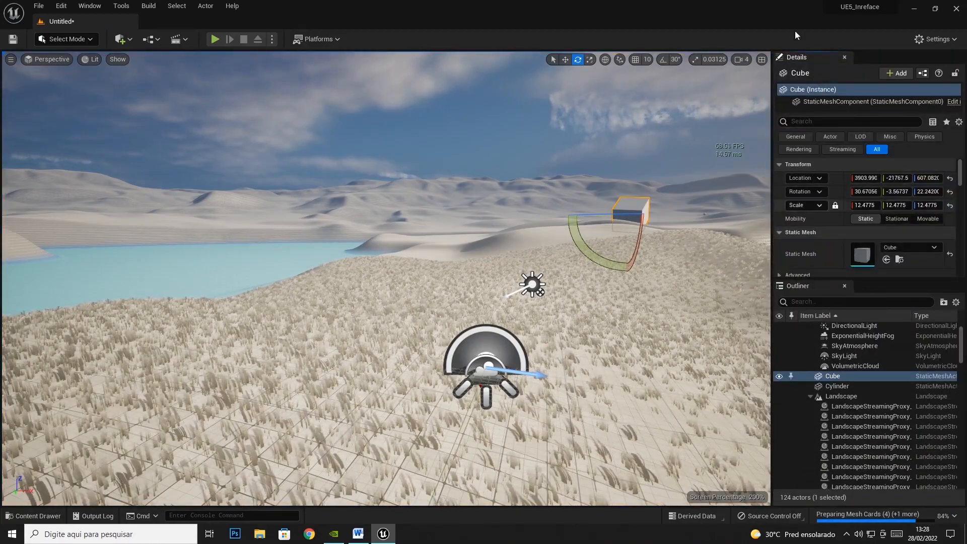
- Group the Outliner and Details panels as tabs in one panel, reorder them with Outliner first, and switch between them
drag(799, 285, 799, 64)
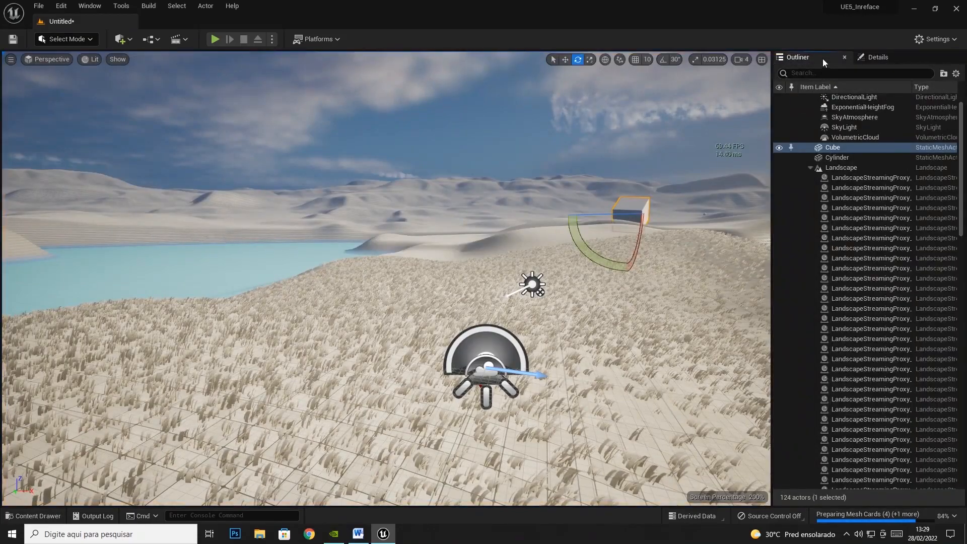
drag(866, 56, 825, 122)
mouse_move(809, 56)
mouse_down()
mouse_move(792, 286)
mouse_move(815, 64)
mouse_up()
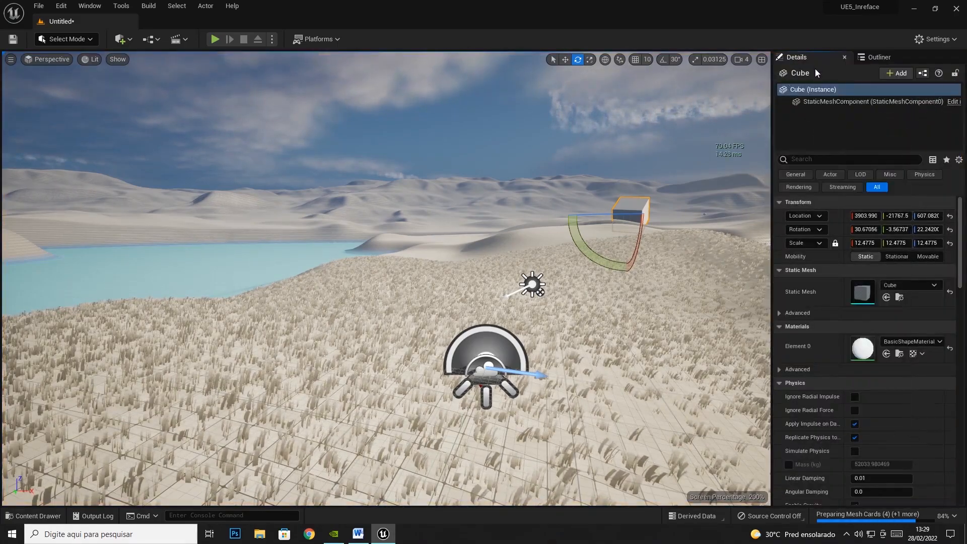
click(876, 59)
drag(878, 59, 794, 64)
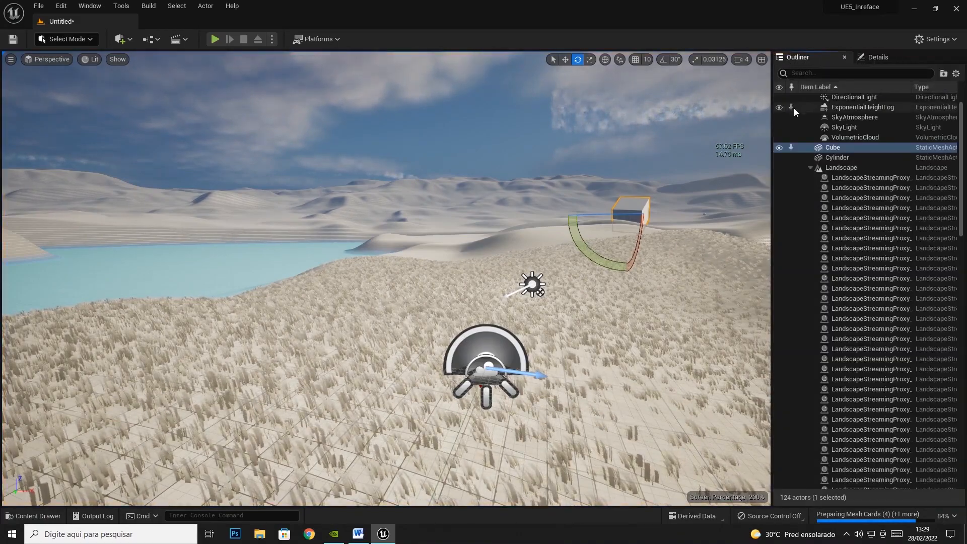
click(879, 55)
click(794, 58)
click(877, 57)
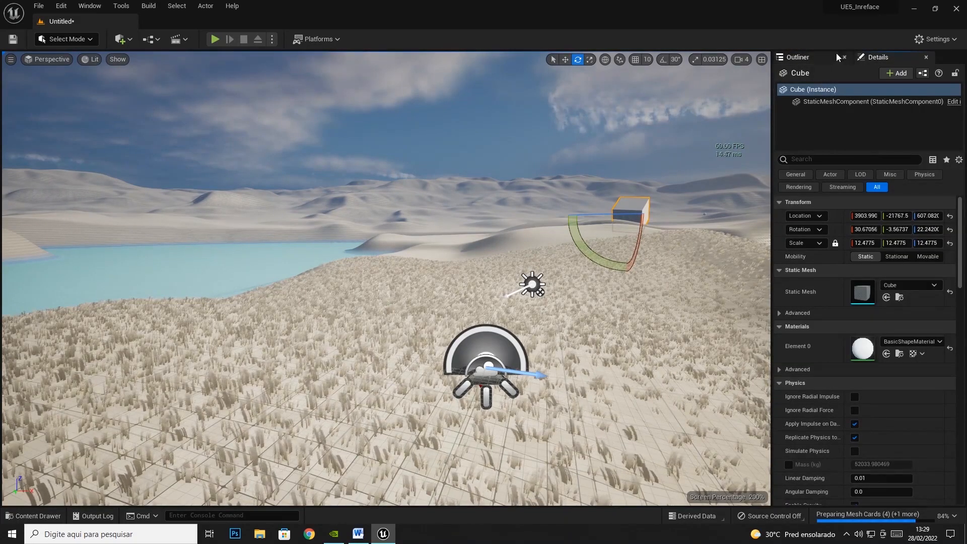
- Float the Details panel over the viewport, then restore the Default Editor Layout and dismiss the new plugins notice
drag(886, 57, 515, 160)
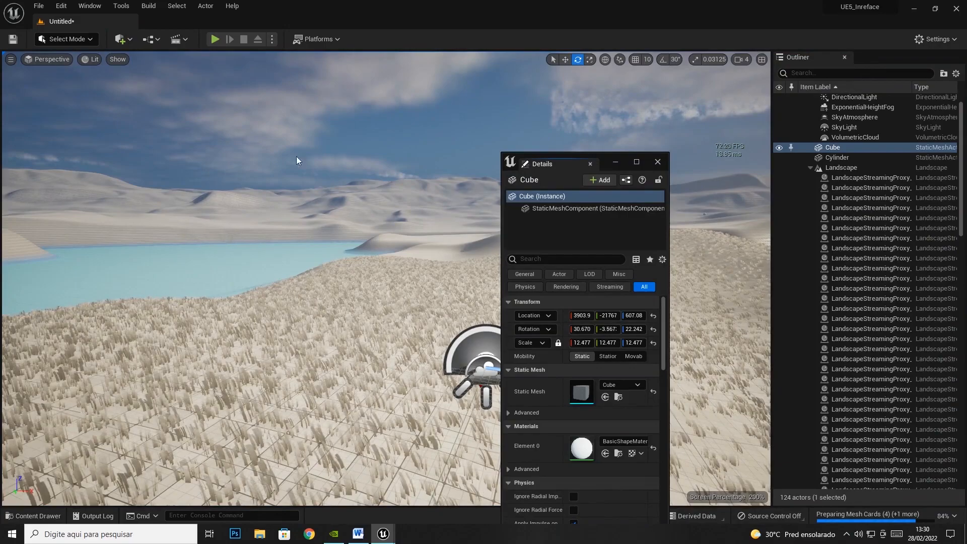
click(94, 6)
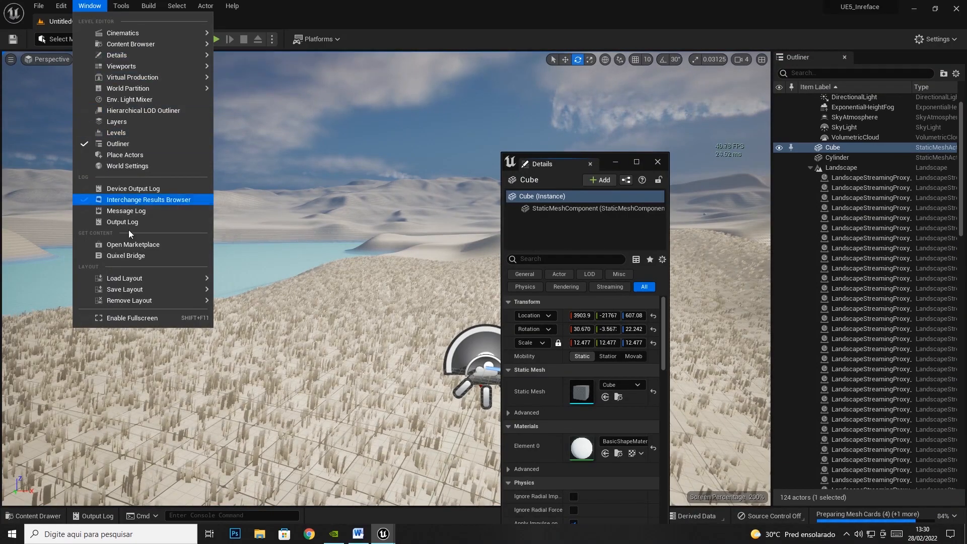
mouse_move(137, 279)
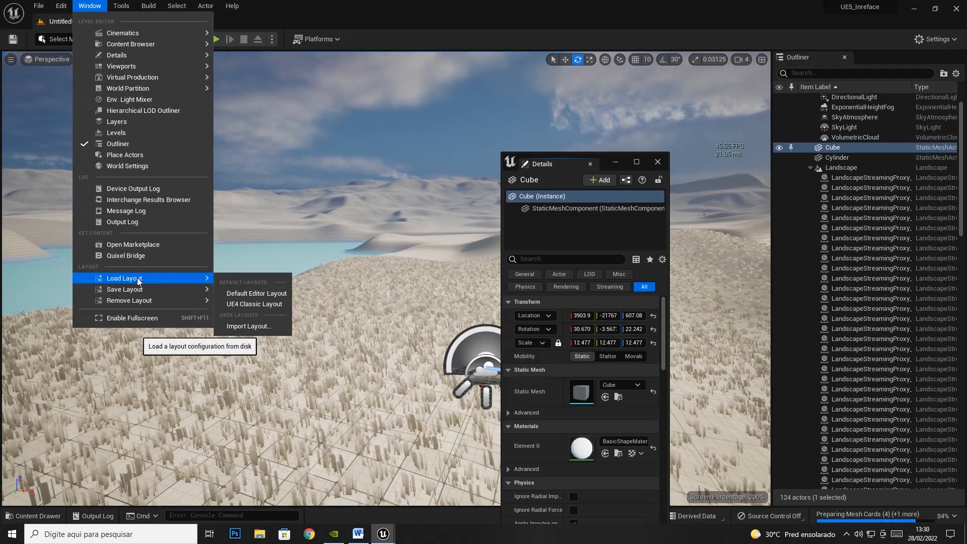
click(254, 294)
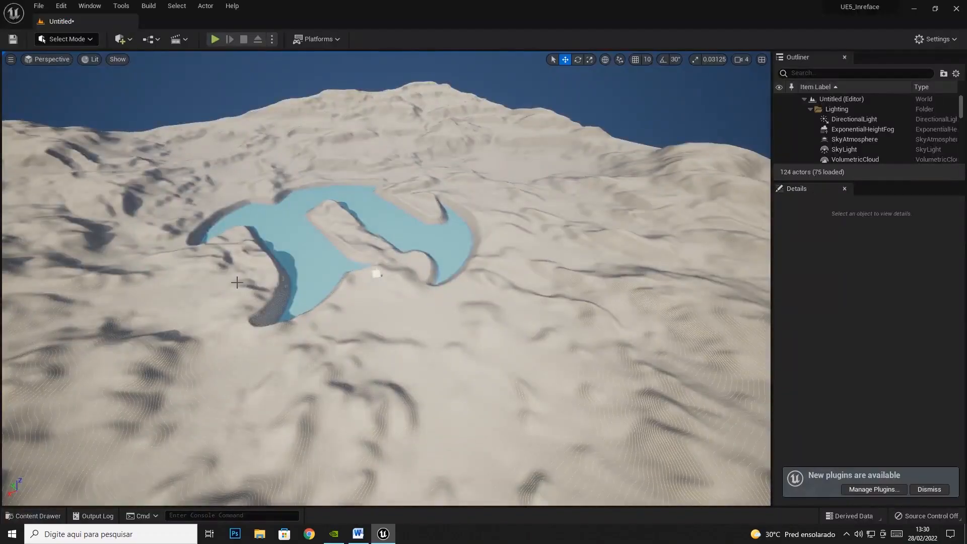
click(929, 489)
mouse_move(392, 242)
right_down()
mouse_move(381, 223)
mouse_move(418, 231)
mouse_move(408, 240)
right_up()
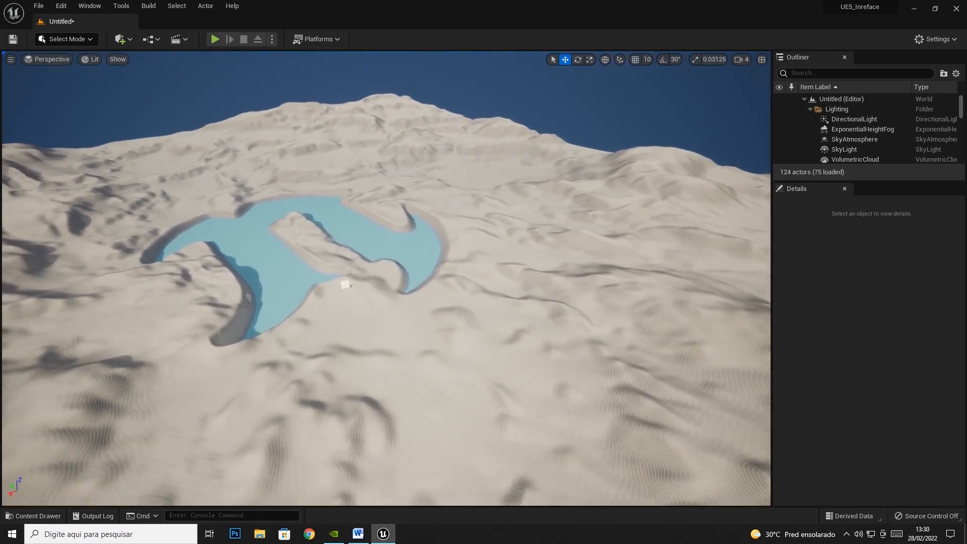
- Open the Output Log drawer, focus the console command field, and dismiss the drawer by selecting a landscape section in the viewport
click(93, 517)
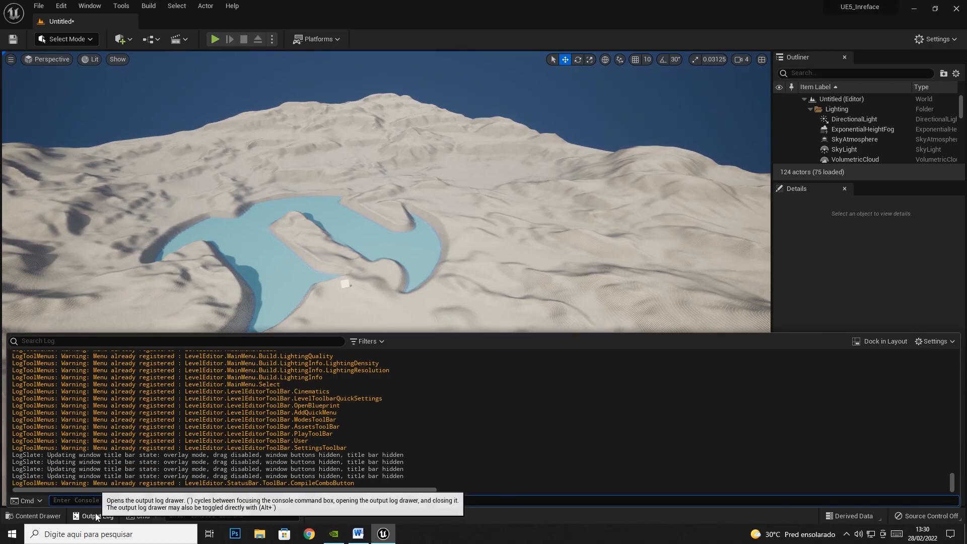
click(177, 517)
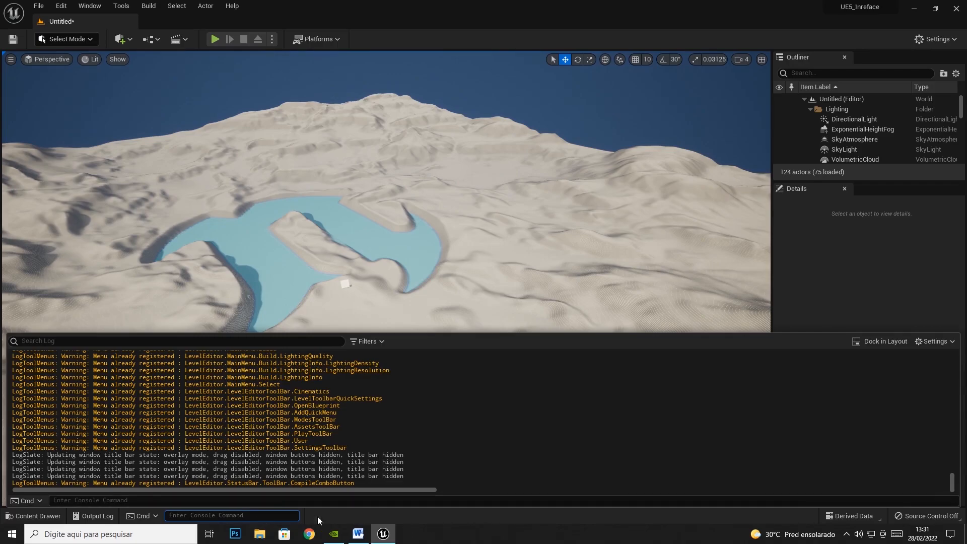
click(365, 276)
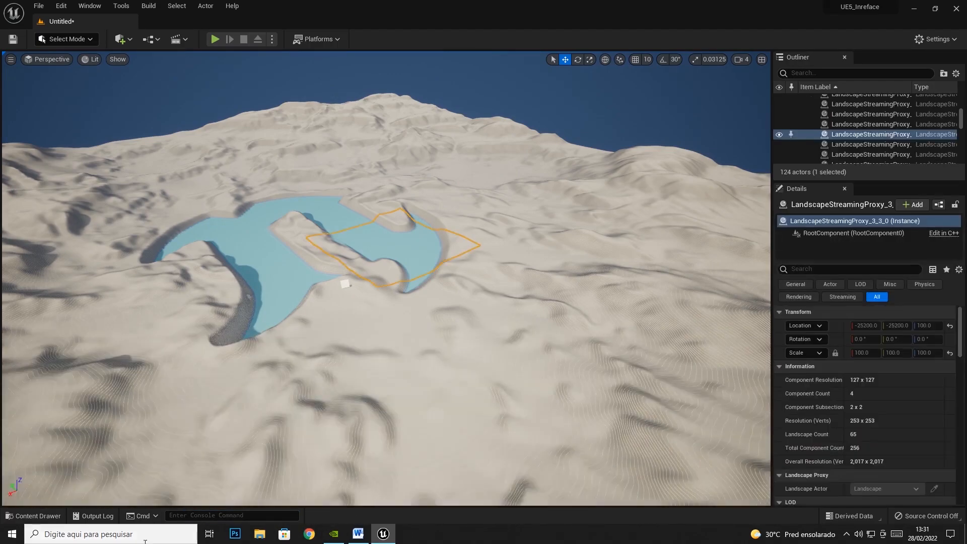